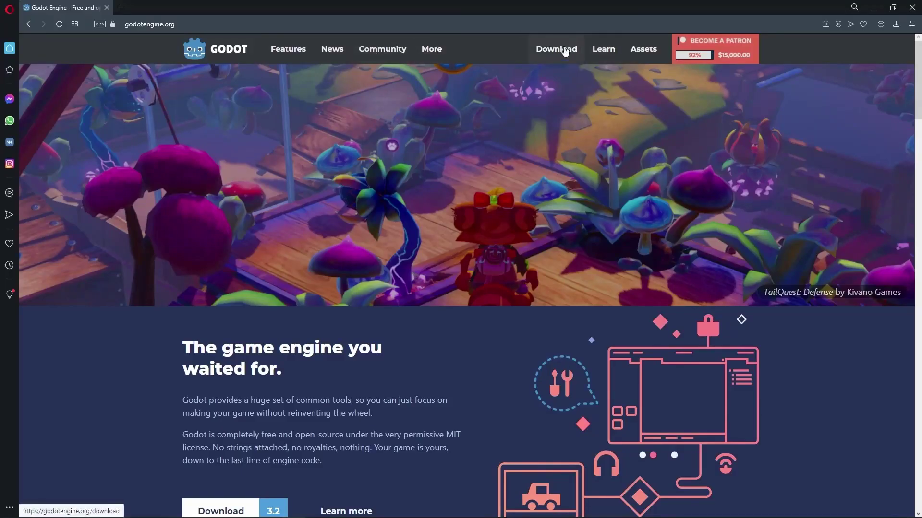
Step: Open the Godot download page in Opera and show the Windows downloads for Godot 3.2.3
{"action": "left_click", "coordinate": [561, 49]}
{"action": "scroll", "coordinate": [494, 222], "scroll_direction": "down", "scroll_amount": 1}
{"action": "scroll", "coordinate": [494, 221], "scroll_direction": "up", "scroll_amount": 1}
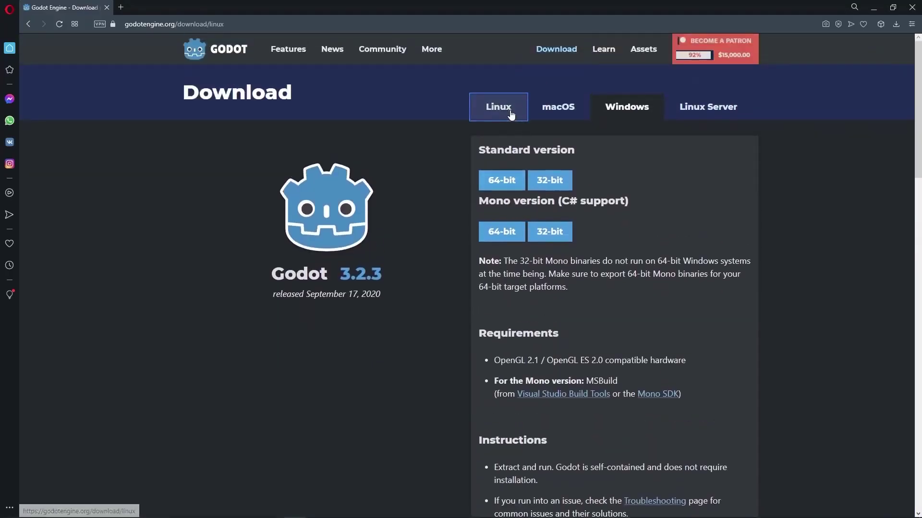
{"action": "left_click", "coordinate": [556, 108]}
{"action": "left_click", "coordinate": [631, 112]}
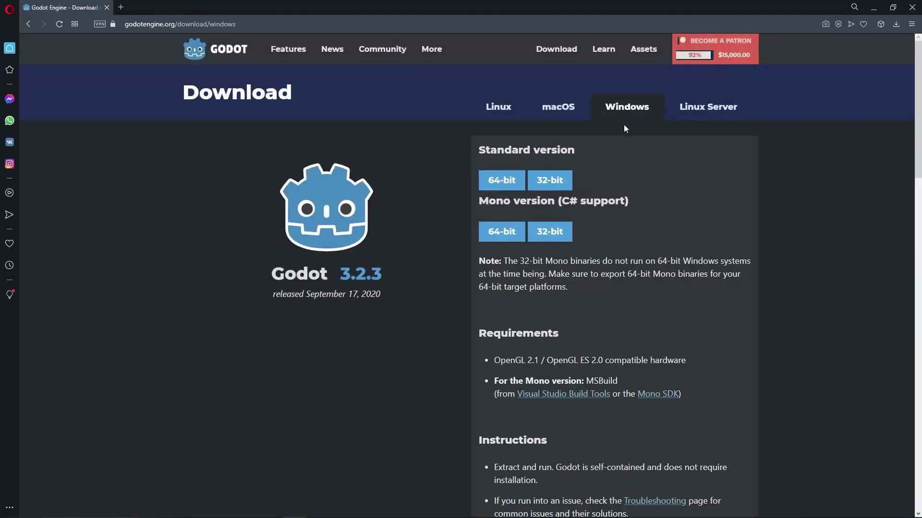
{"action": "left_click_drag", "start_coordinate": [478, 149], "coordinate": [573, 150]}
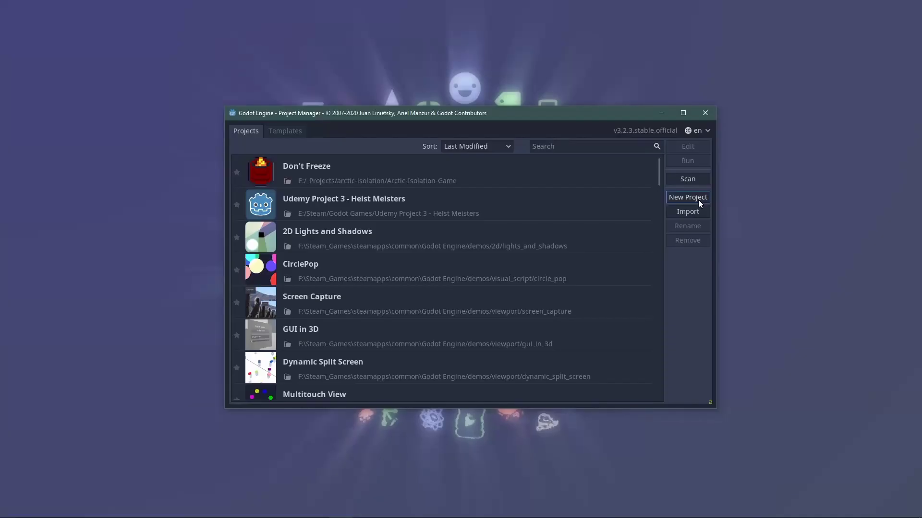
Step: Create the 'Little Funny Alien' project in F:/Little Funny Alien and open it for editing
{"action": "left_click", "coordinate": [698, 200]}
{"action": "type", "text": "Little Funny Alien"}
{"action": "left_click", "coordinate": [572, 227]}
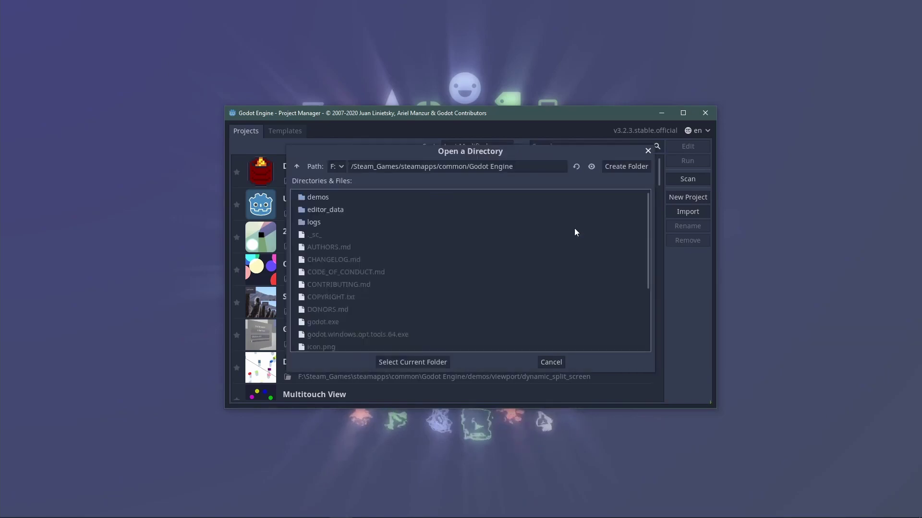
{"action": "left_click", "coordinate": [417, 360]}
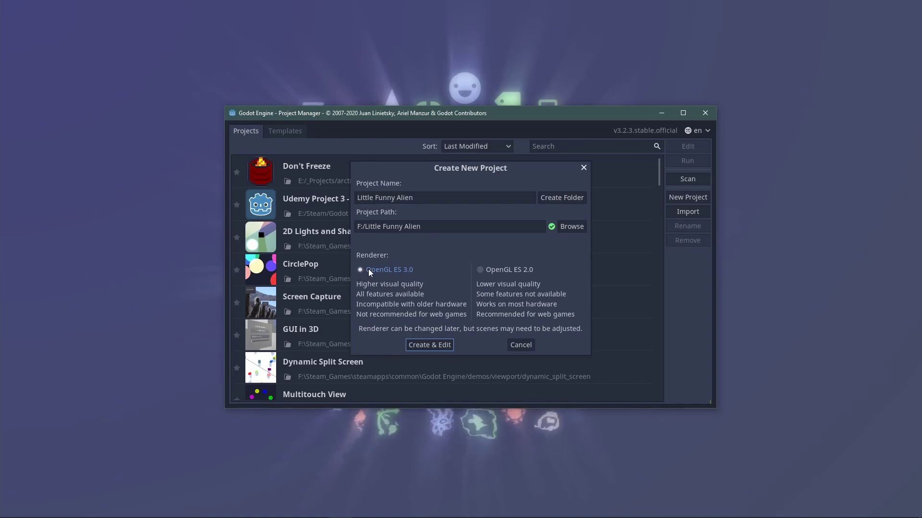
{"action": "left_click", "coordinate": [436, 345]}
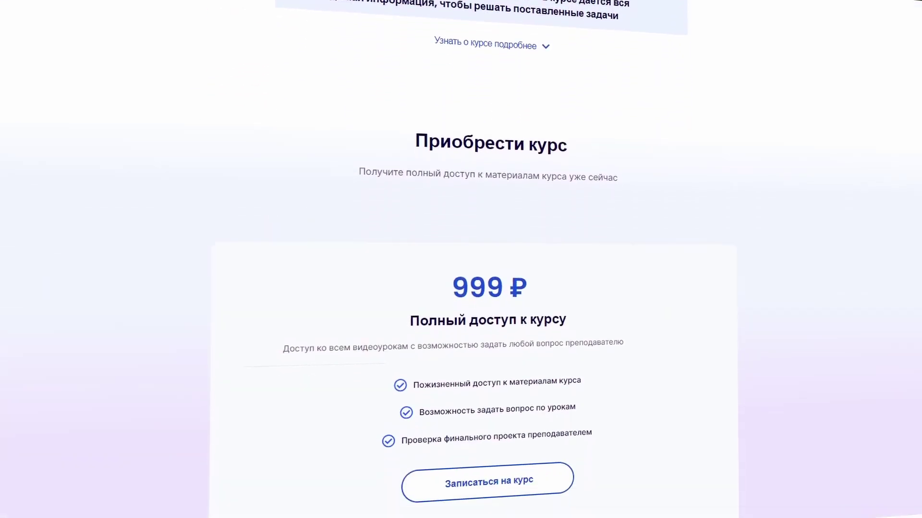
Step: Open the full course description page
{"action": "left_click", "coordinate": [545, 469]}
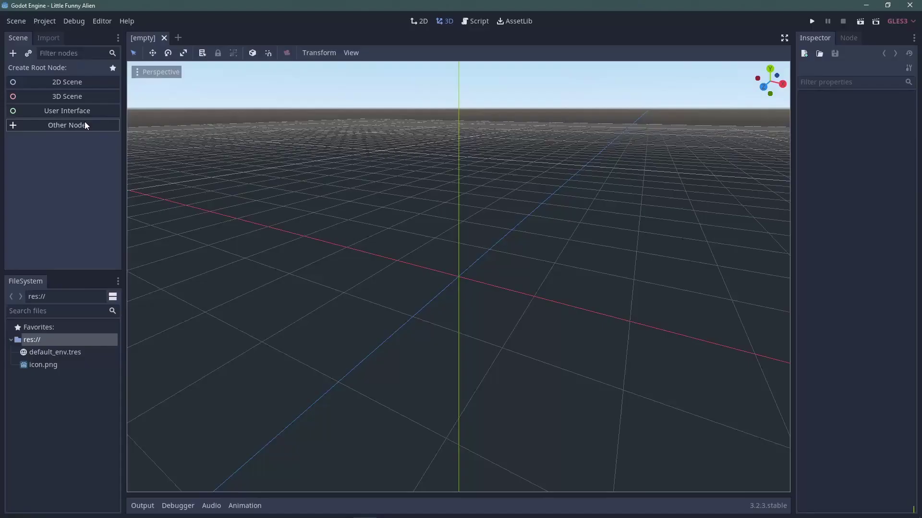
Step: Browse the Control and Node2D node types and create a Node2D as the scene root
{"action": "left_click", "coordinate": [85, 123]}
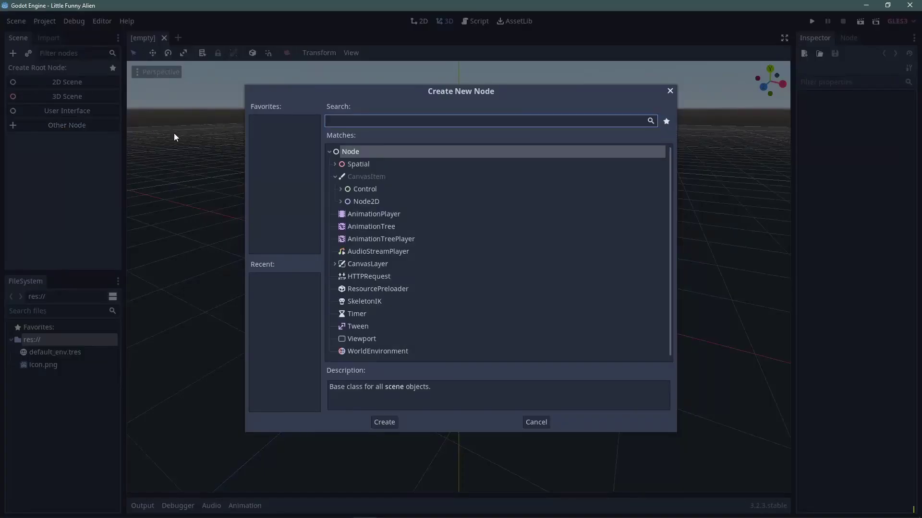
{"action": "left_click", "coordinate": [340, 189]}
{"action": "scroll", "coordinate": [408, 256], "scroll_direction": "down", "scroll_amount": 3}
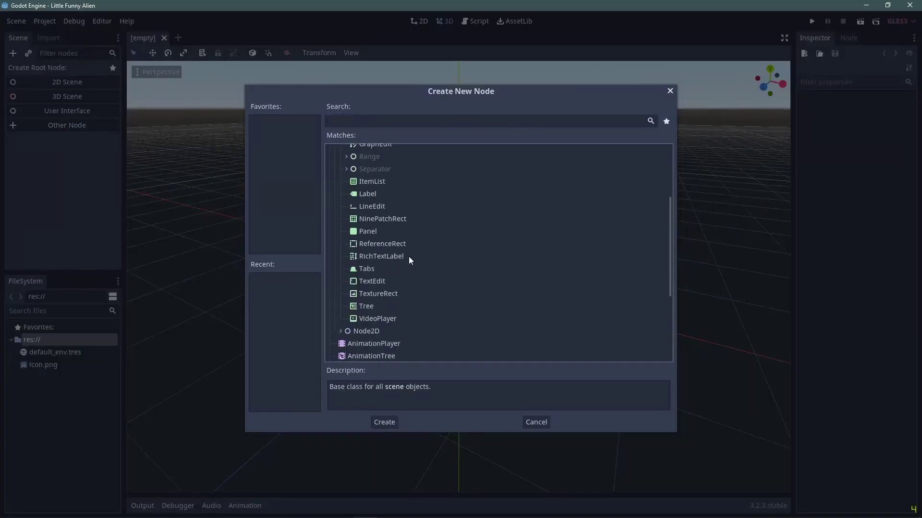
{"action": "scroll", "coordinate": [409, 257], "scroll_direction": "down", "scroll_amount": 4}
{"action": "left_click", "coordinate": [345, 199]}
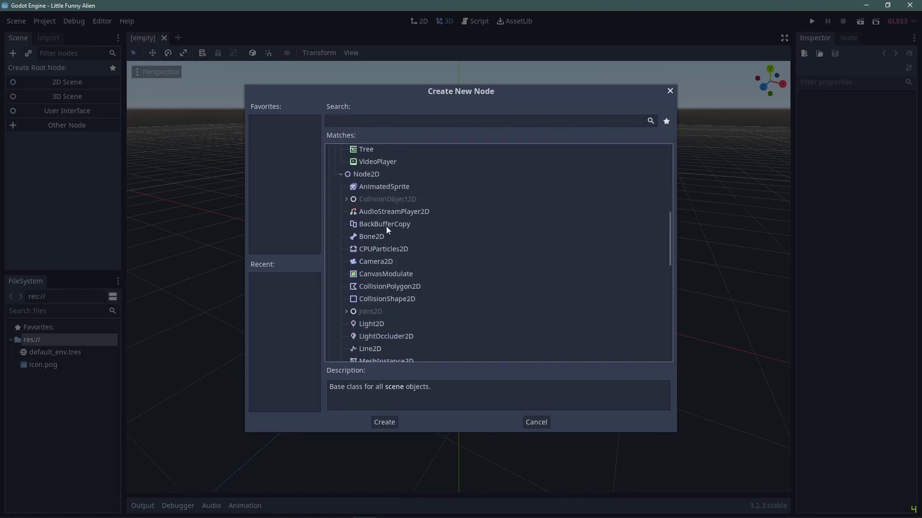
{"action": "scroll", "coordinate": [386, 226], "scroll_direction": "down", "scroll_amount": 2}
{"action": "scroll", "coordinate": [394, 216], "scroll_direction": "up", "scroll_amount": 15}
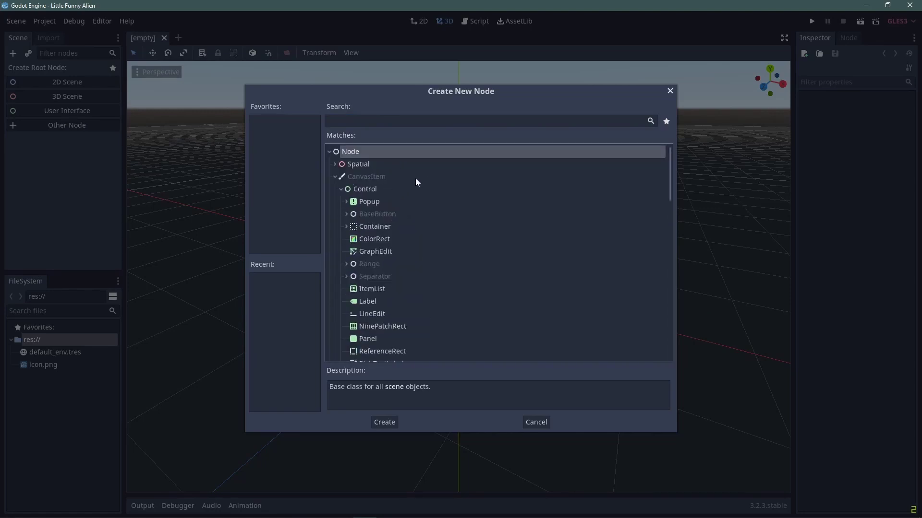
{"action": "left_click", "coordinate": [66, 82]}
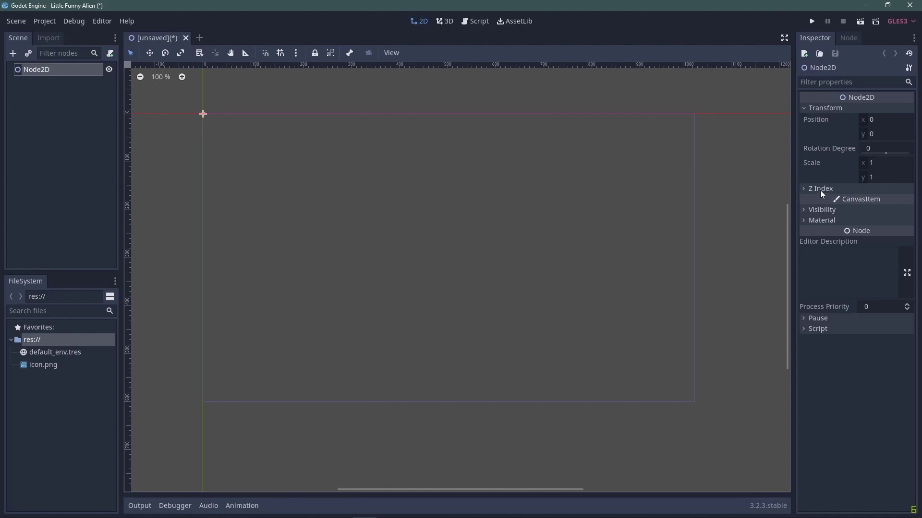
Step: Replace the Node2D root with a plain Node and create the HelloWorld.gd script for it
{"action": "key", "text": "ctrl+z"}
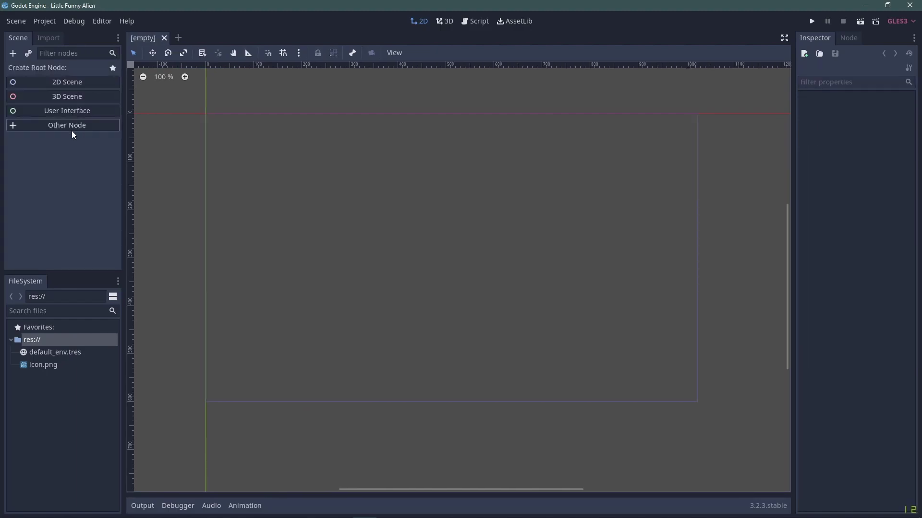
{"action": "left_click", "coordinate": [72, 128]}
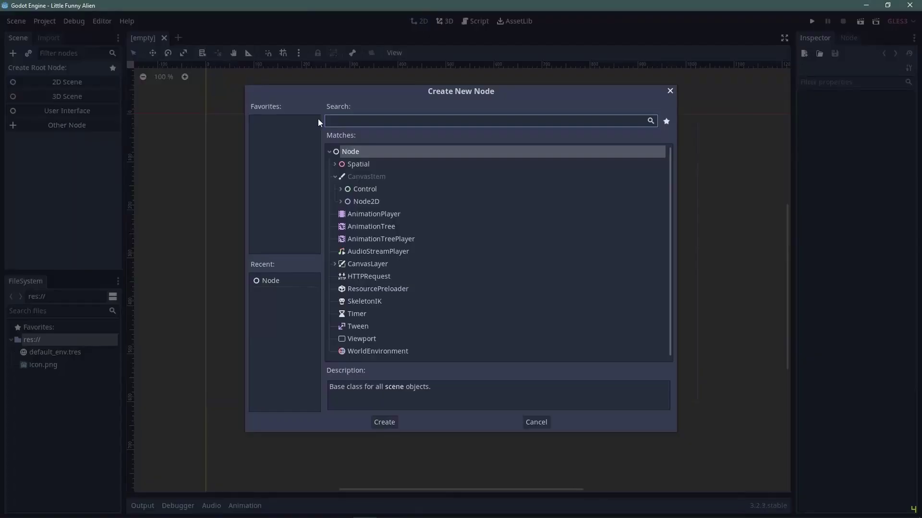
{"action": "key", "text": "Return"}
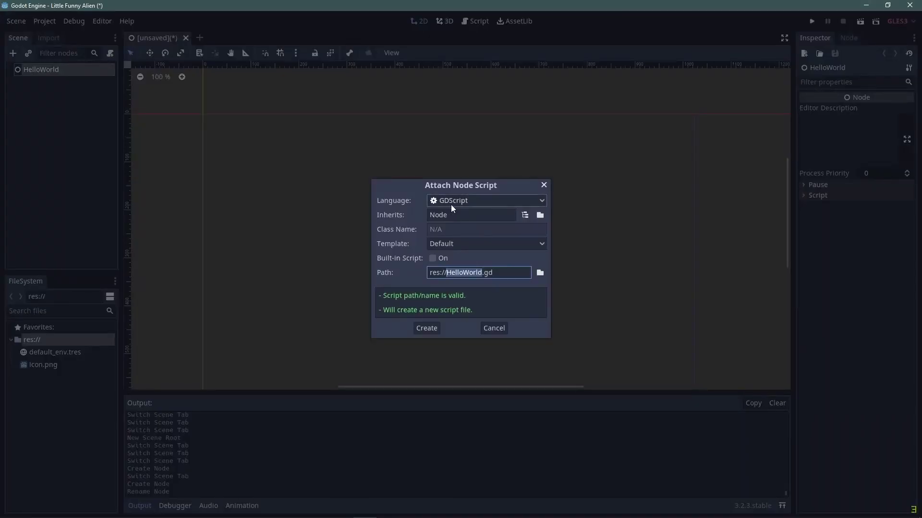
{"action": "key", "text": "Return"}
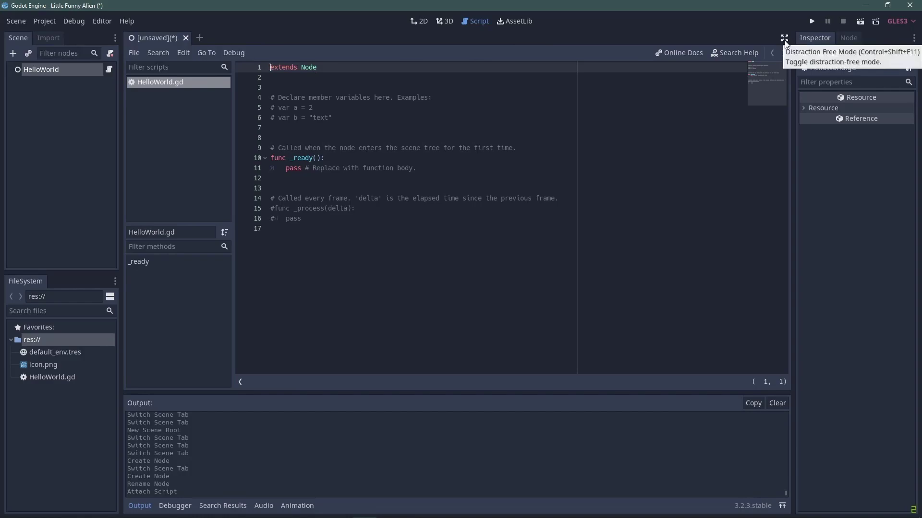
Step: Toggle distraction-free editing and select the words 'extends' and 'Node' on line 1
{"action": "left_click", "coordinate": [784, 38]}
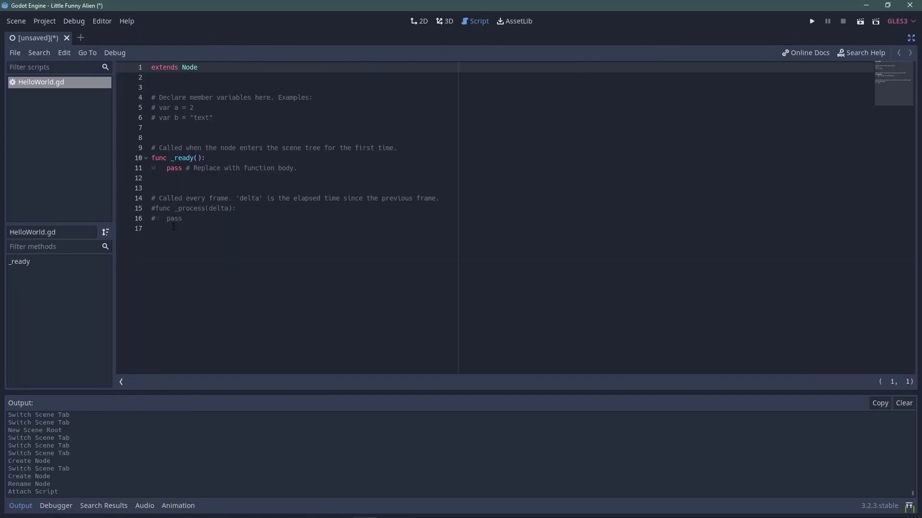
{"action": "key", "text": "ctrl+shift+F11"}
{"action": "double_click", "coordinate": [327, 68]}
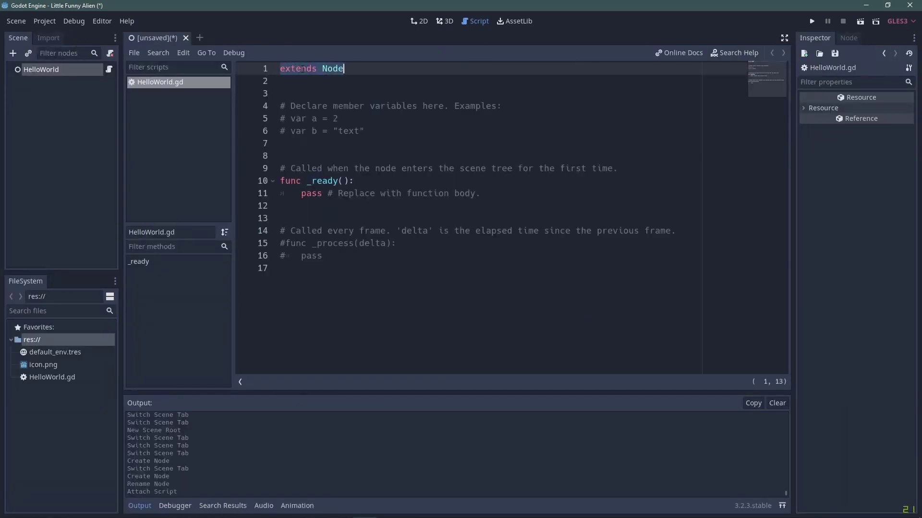
{"action": "double_click", "coordinate": [302, 70]}
{"action": "double_click", "coordinate": [333, 69]}
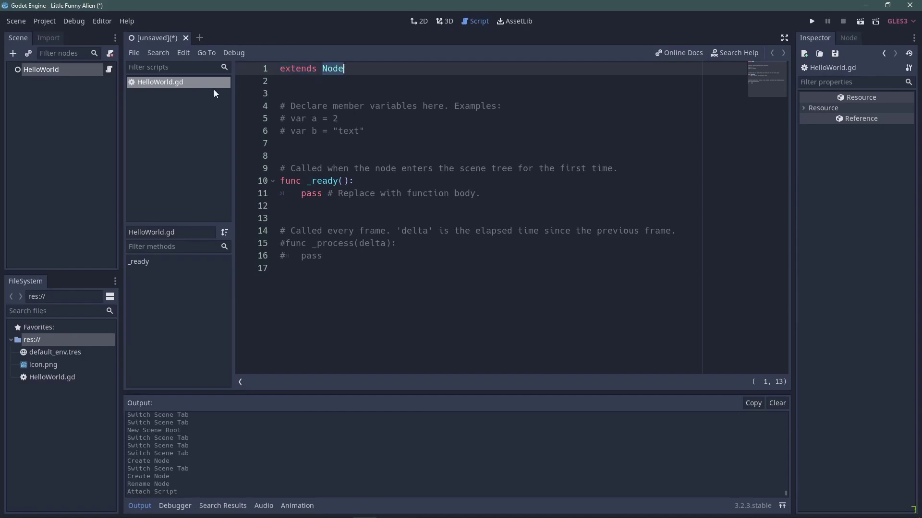
Step: Add a '# remove' line below line 6 and select the _ready function
{"action": "left_click", "coordinate": [51, 75]}
{"action": "left_click", "coordinate": [393, 130]}
{"action": "key", "text": "Return"}
{"action": "type", "text": "#"}
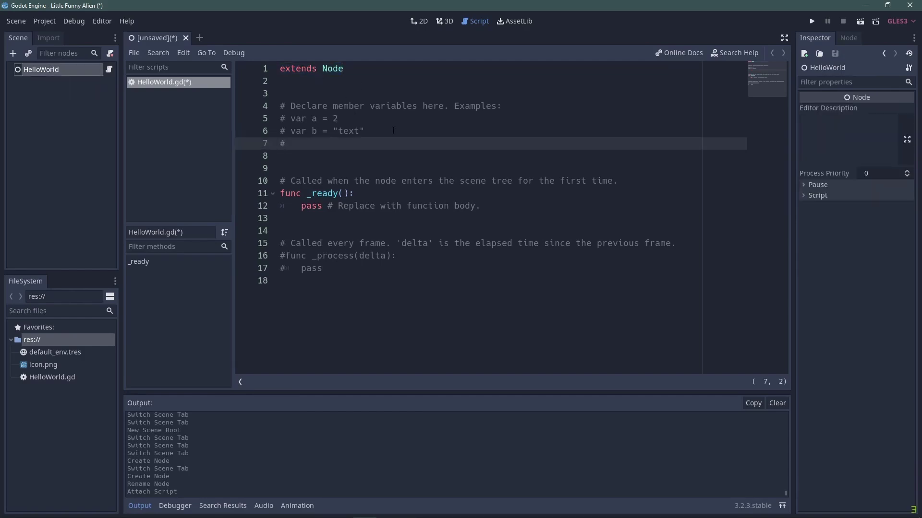
{"action": "type", "text": " remove"}
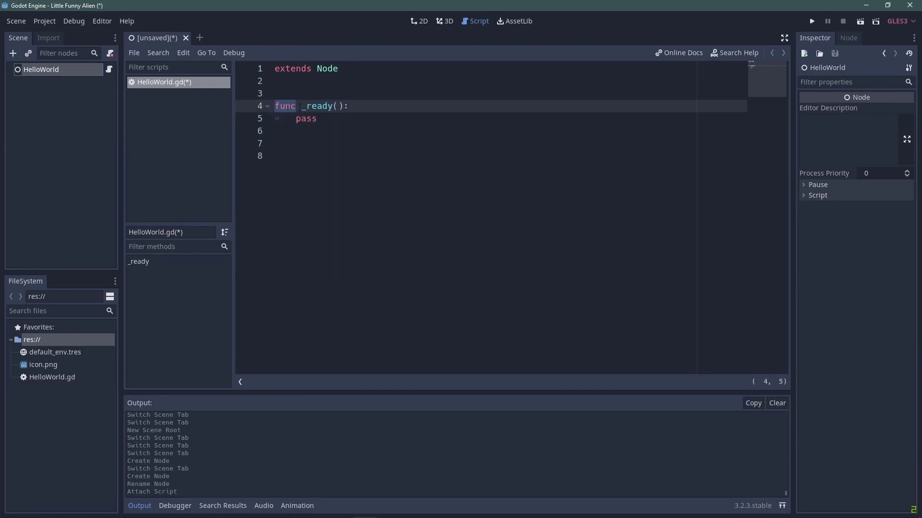
{"action": "key", "text": "Up"}
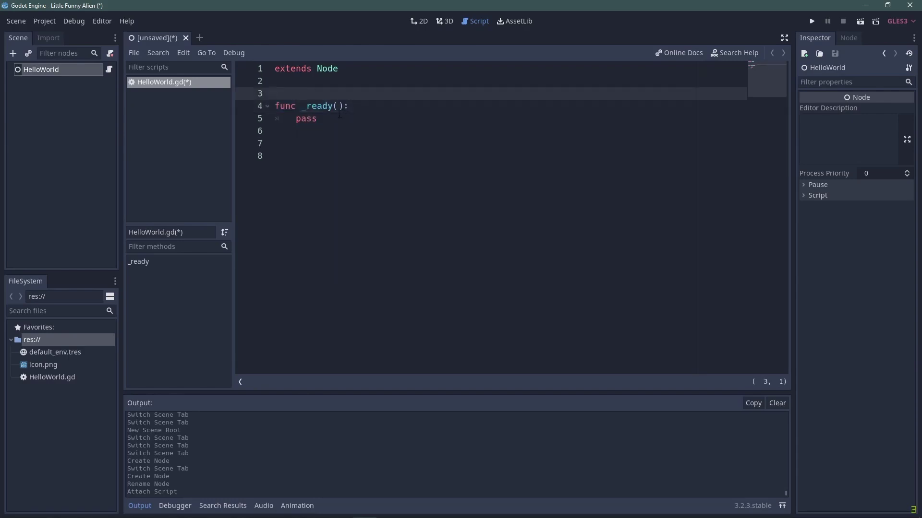
{"action": "left_click", "coordinate": [297, 134]}
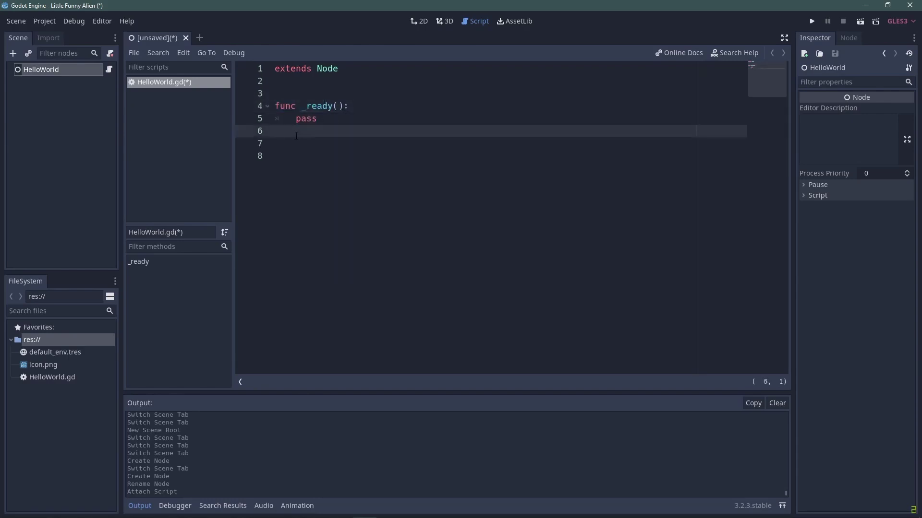
{"action": "left_click_drag", "start_coordinate": [329, 120], "coordinate": [270, 106]}
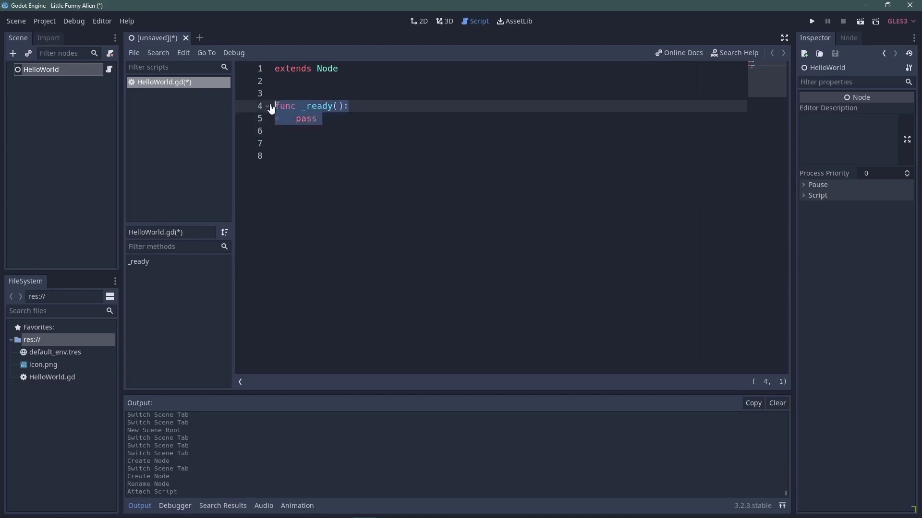
{"action": "double_click", "coordinate": [302, 105]}
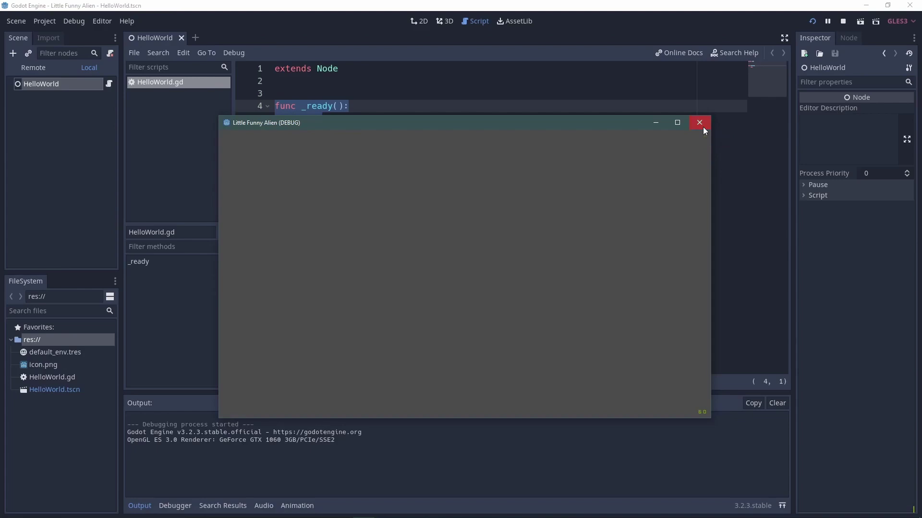
Step: Replace pass with print(Hello) in _ready and run the project
{"action": "left_click", "coordinate": [700, 122]}
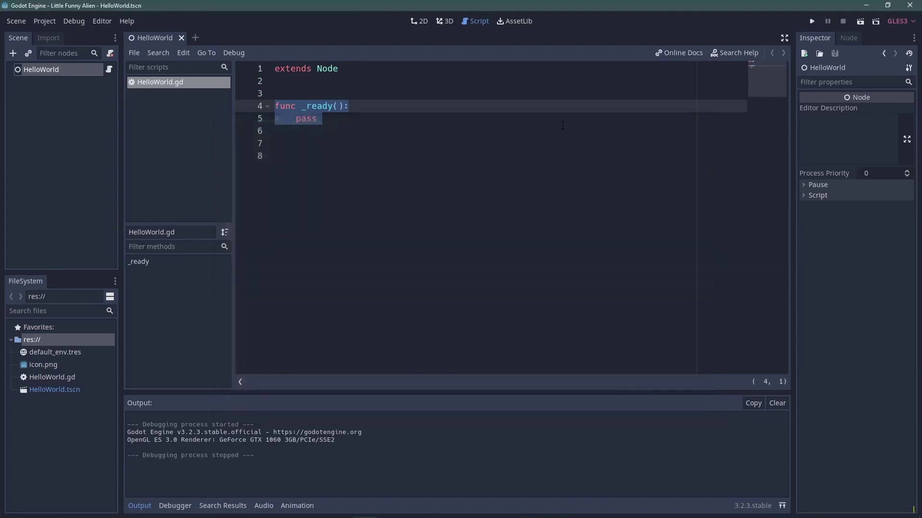
{"action": "double_click", "coordinate": [306, 119]}
{"action": "key", "text": "BackSpace"}
{"action": "type", "text": "p"}
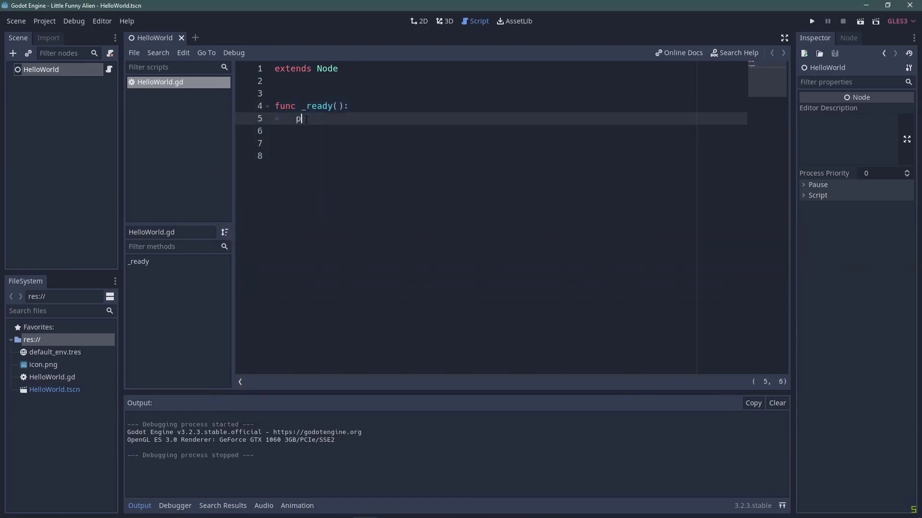
{"action": "type", "text": "rint(He"}
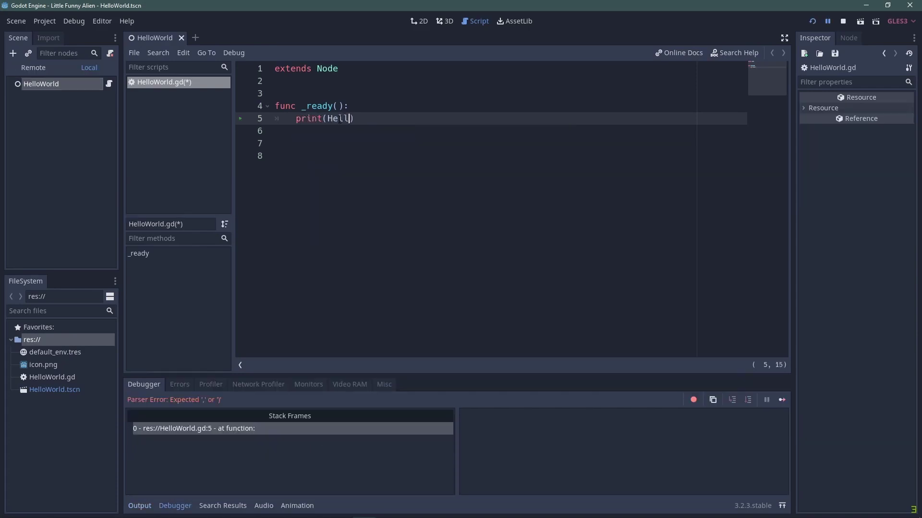
{"action": "type", "text": "llo"}
{"action": "left_click", "coordinate": [345, 94]}
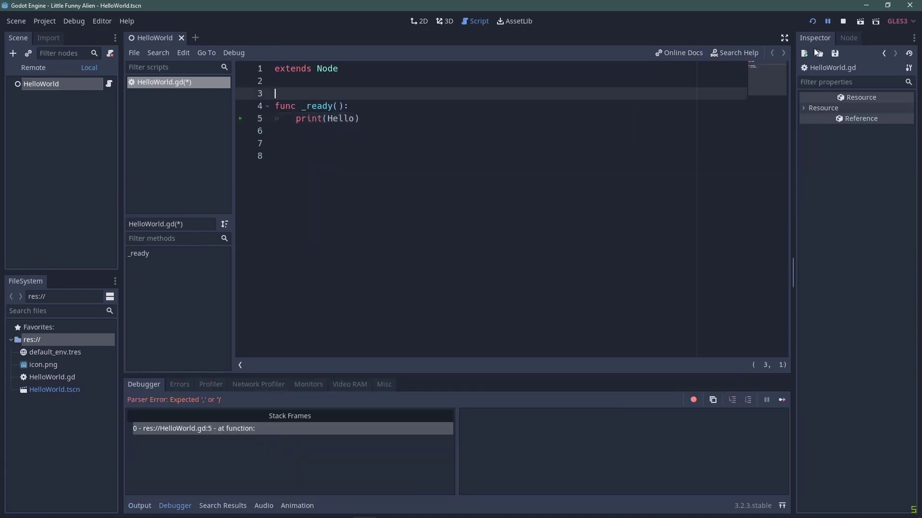
{"action": "left_click", "coordinate": [811, 21]}
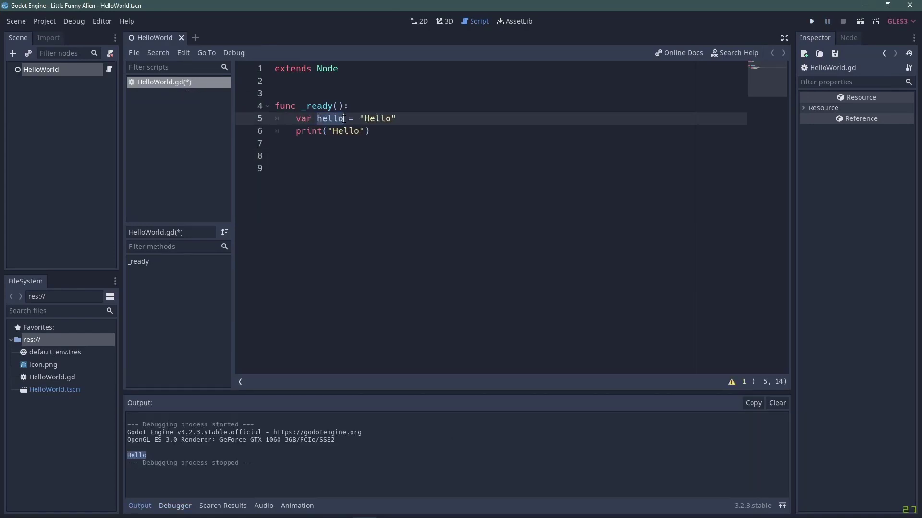
Step: Fix the print text to hello, save as HelloWorld.tscn, set it as main scene, check the output
{"action": "key", "text": "shift+Right"}
{"action": "key", "text": "shift+Right"}
{"action": "key", "text": "shift+Right"}
{"action": "type", "text": "hello"}
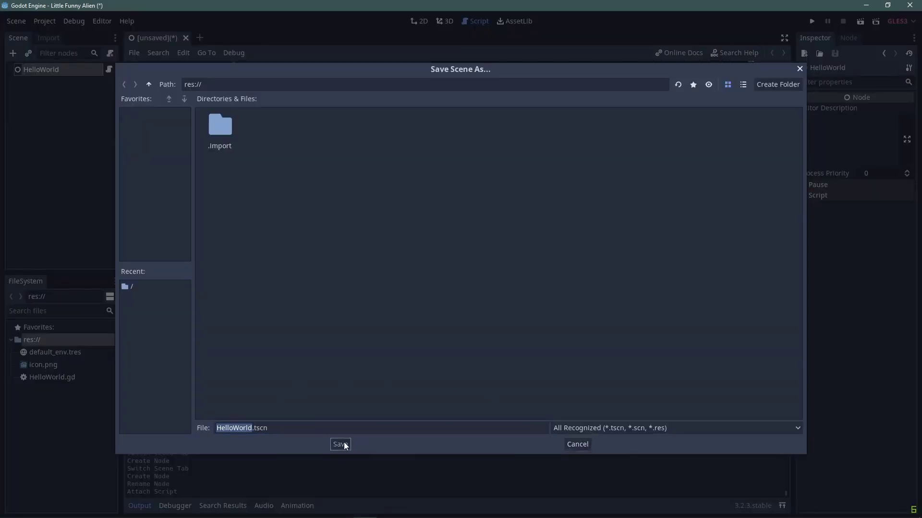
{"action": "left_click", "coordinate": [343, 442]}
{"action": "left_click", "coordinate": [418, 278]}
{"action": "double_click", "coordinate": [275, 134]}
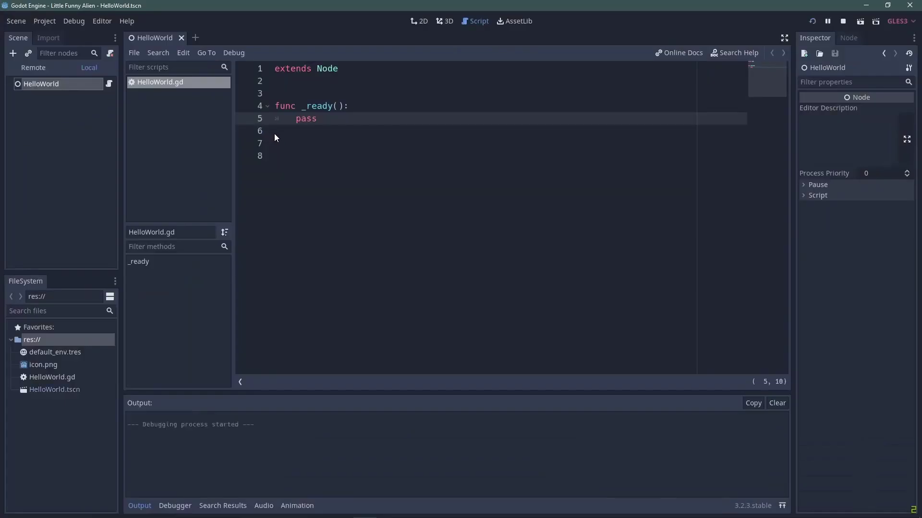
{"action": "left_click_drag", "start_coordinate": [128, 456], "coordinate": [149, 456]}
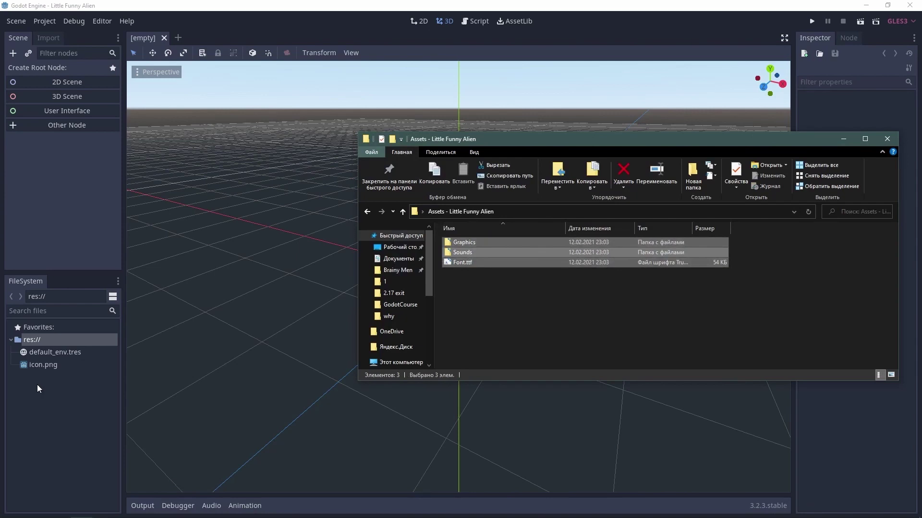
Step: Open the res:// project folder in the file manager, then start a new empty scene
{"action": "left_click", "coordinate": [843, 139]}
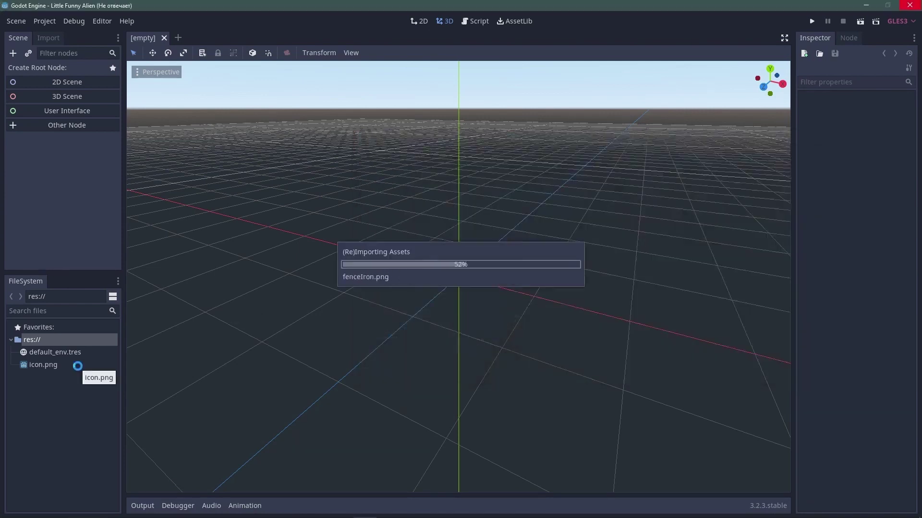
{"action": "right_click", "coordinate": [32, 341]}
{"action": "left_click", "coordinate": [75, 470]}
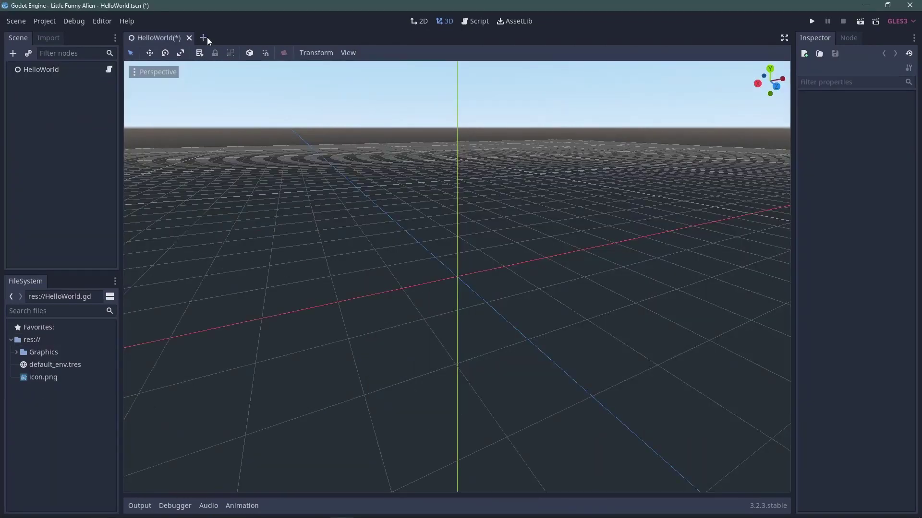
{"action": "left_click", "coordinate": [203, 38]}
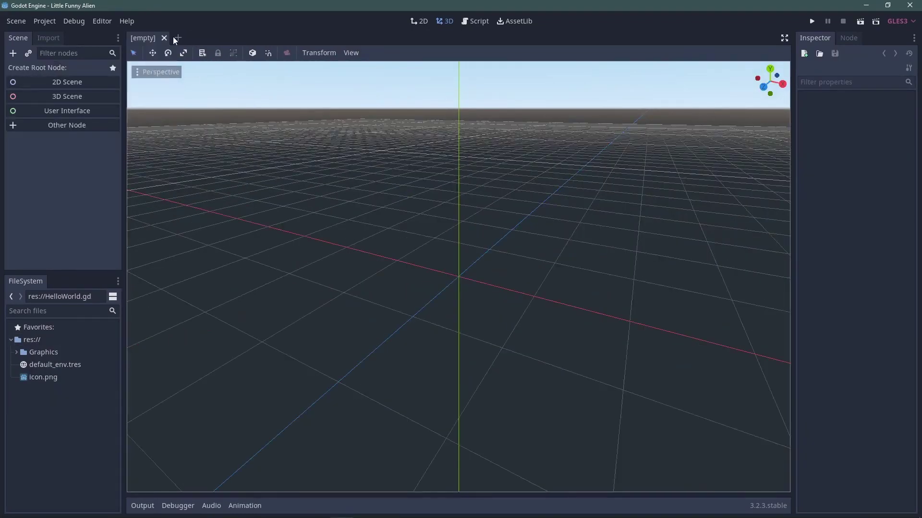
Step: Browse the Other Node list and expand PhysicsBody2D to reach KinematicBody2D for the root
{"action": "left_click", "coordinate": [78, 124]}
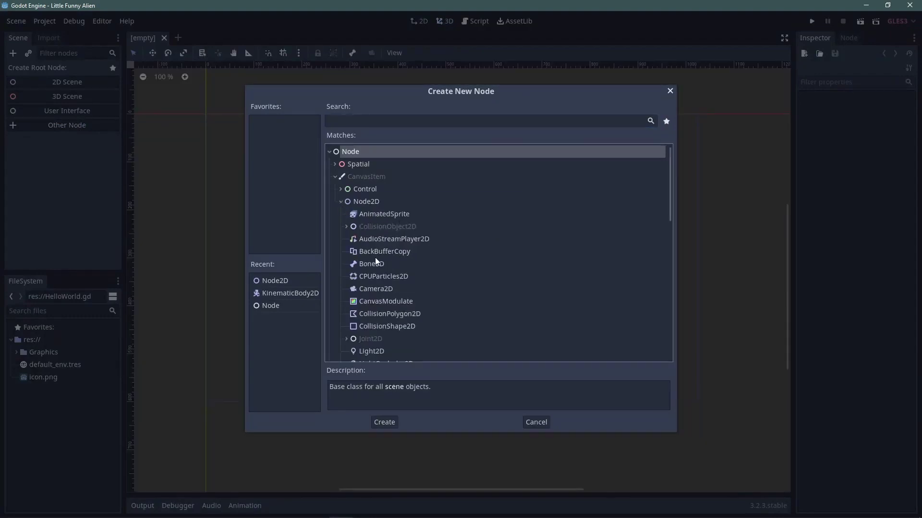
{"action": "scroll", "coordinate": [396, 249], "scroll_direction": "down", "scroll_amount": 2}
{"action": "scroll", "coordinate": [397, 248], "scroll_direction": "down", "scroll_amount": 3}
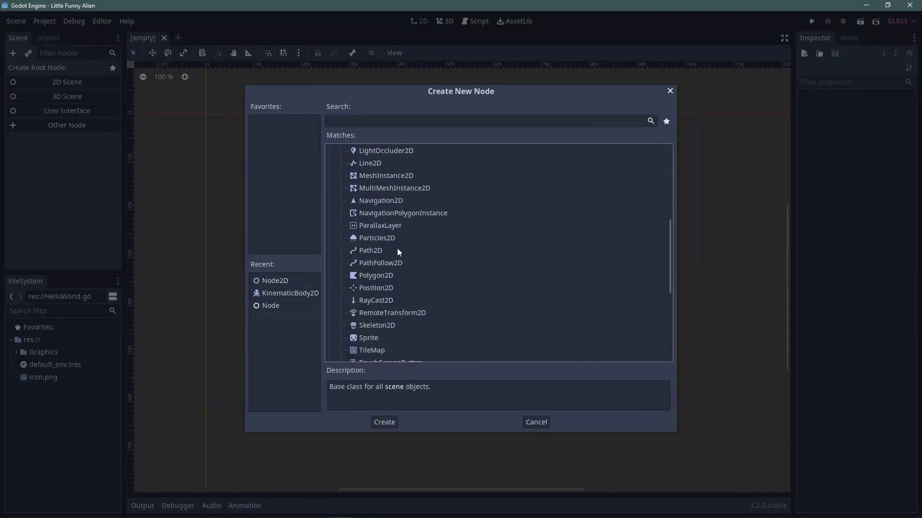
{"action": "scroll", "coordinate": [396, 248], "scroll_direction": "down", "scroll_amount": 1}
{"action": "scroll", "coordinate": [397, 248], "scroll_direction": "down", "scroll_amount": 1}
{"action": "scroll", "coordinate": [448, 300], "scroll_direction": "up", "scroll_amount": 3}
{"action": "scroll", "coordinate": [406, 280], "scroll_direction": "up", "scroll_amount": 3}
{"action": "scroll", "coordinate": [364, 251], "scroll_direction": "up", "scroll_amount": 1}
{"action": "left_click", "coordinate": [403, 257]}
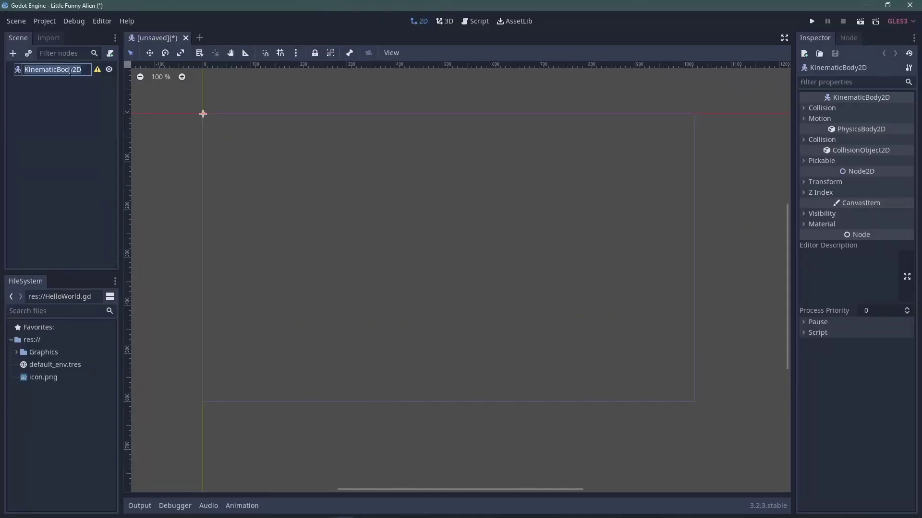
Step: Name the root Player and add a Sprite with the p3_front.png alien texture
{"action": "type", "text": "P"}
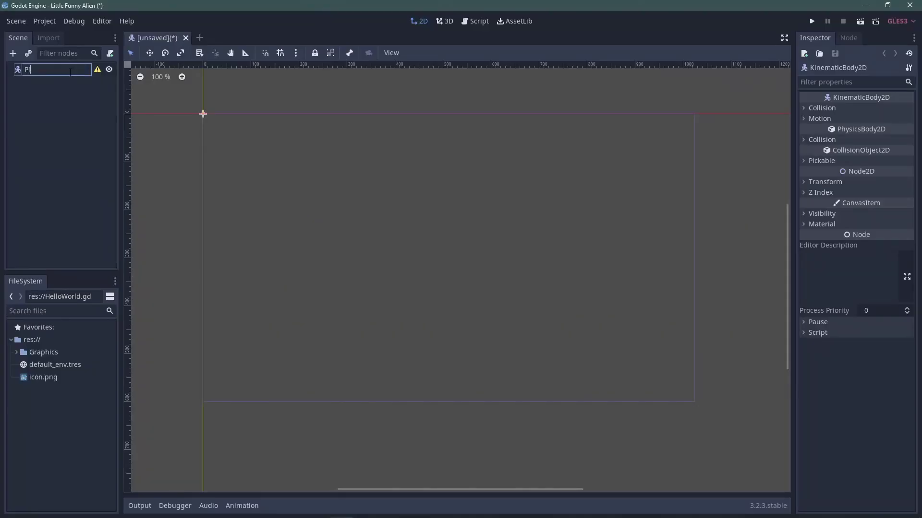
{"action": "type", "text": "layer"}
{"action": "key", "text": "Return"}
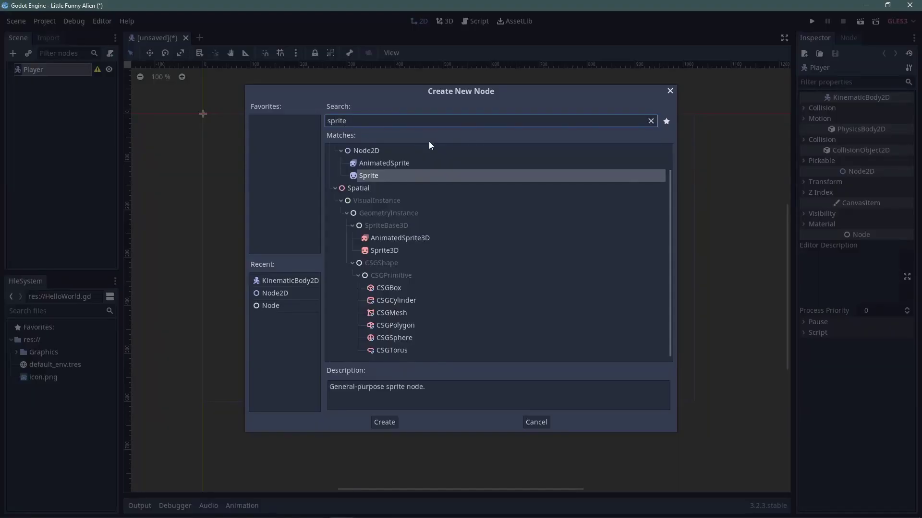
{"action": "double_click", "coordinate": [361, 178]}
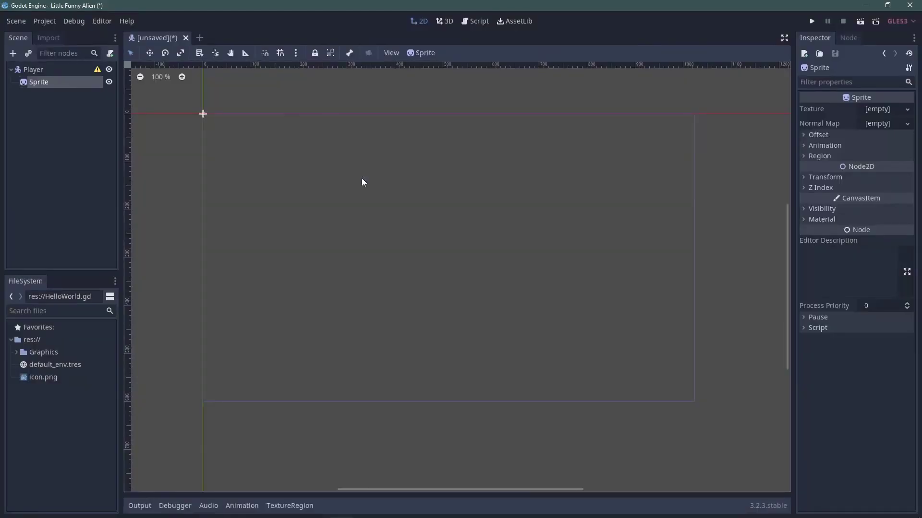
{"action": "left_click_drag", "start_coordinate": [61, 450], "coordinate": [878, 114]}
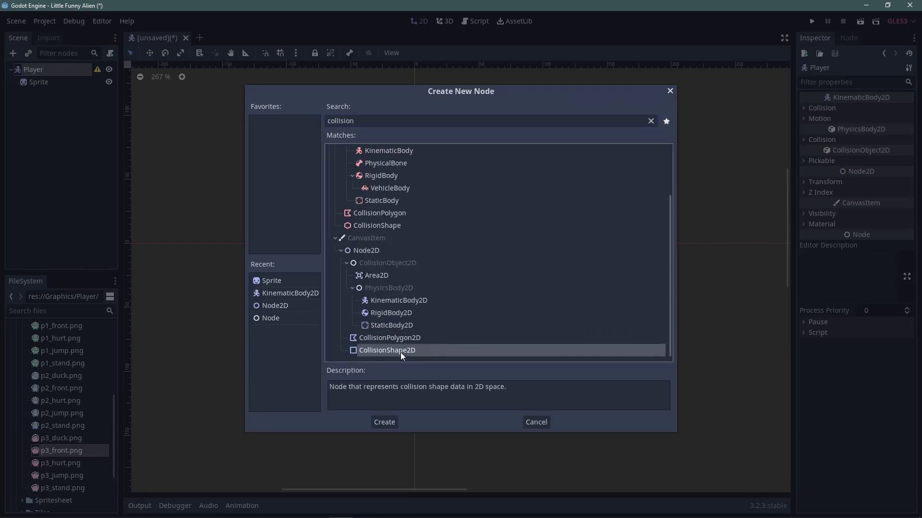
Step: Add a capsule CollisionShape2D sized around the alien and save the scene as Player.tscn
{"action": "double_click", "coordinate": [402, 353]}
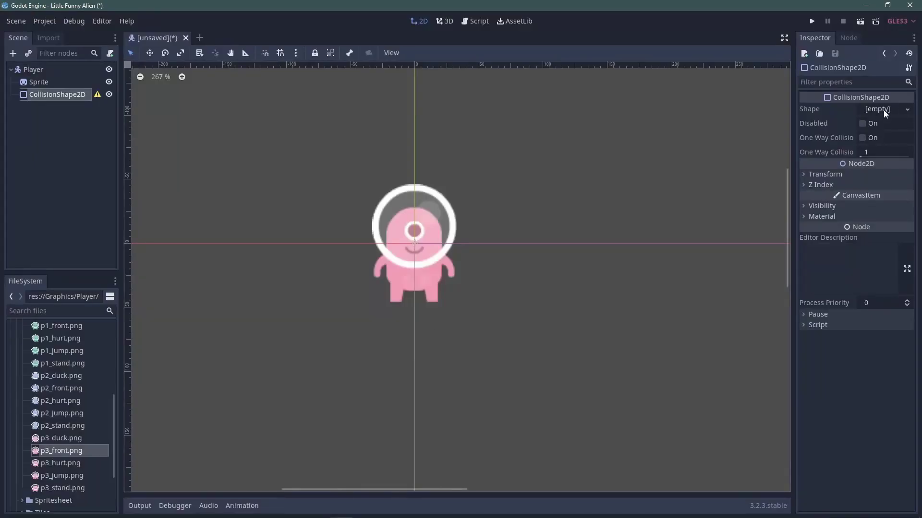
{"action": "left_click", "coordinate": [906, 110]}
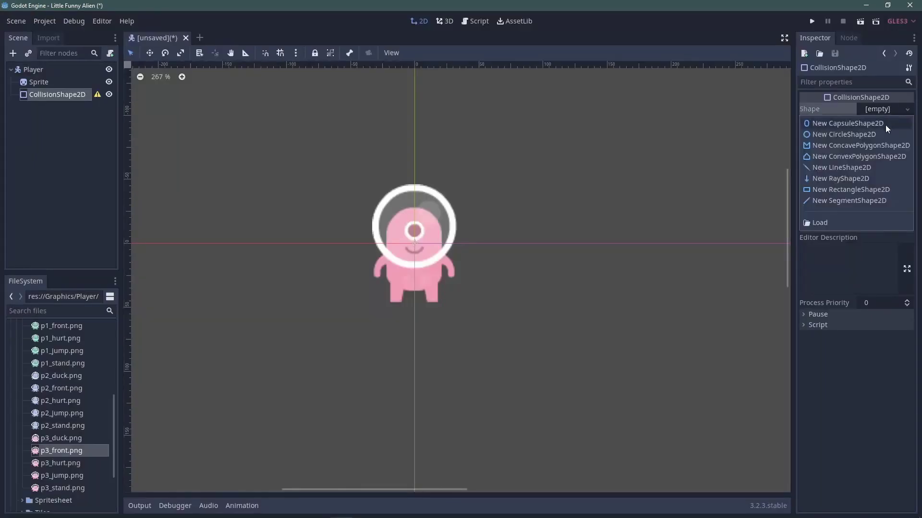
{"action": "left_click", "coordinate": [846, 124]}
{"action": "scroll", "coordinate": [398, 240], "scroll_direction": "up", "scroll_amount": 4}
{"action": "left_click_drag", "start_coordinate": [468, 218], "coordinate": [513, 211]}
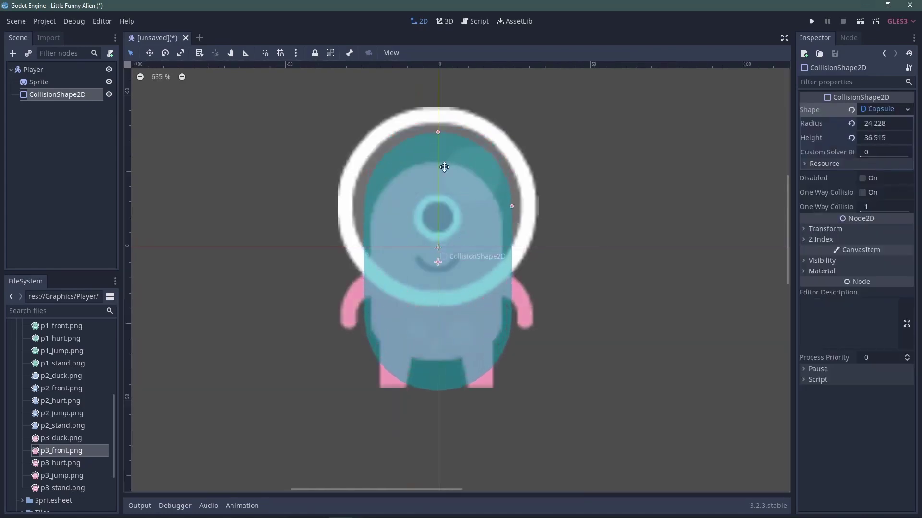
{"action": "key", "text": "ctrl+s"}
{"action": "left_click", "coordinate": [336, 443]}
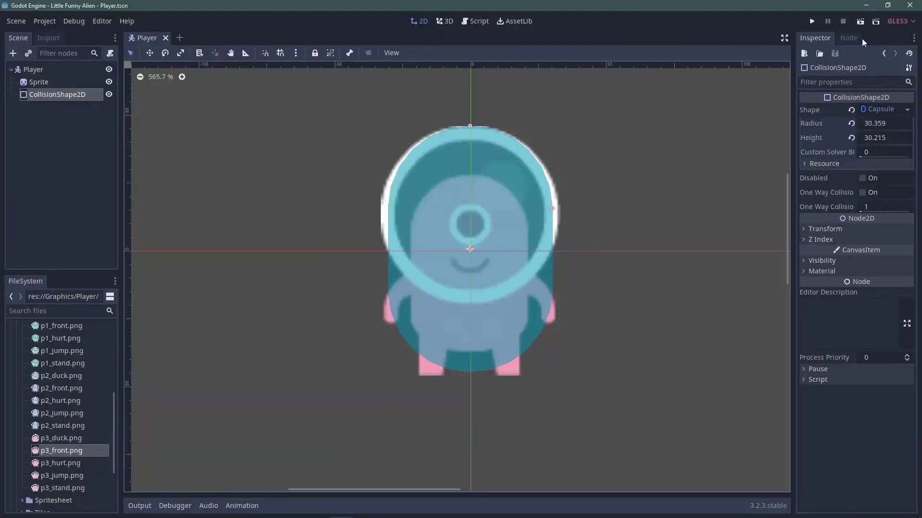
{"action": "left_click", "coordinate": [811, 21]}
Step: Make Player.tscn the main scene and test-run it
{"action": "left_click", "coordinate": [412, 278]}
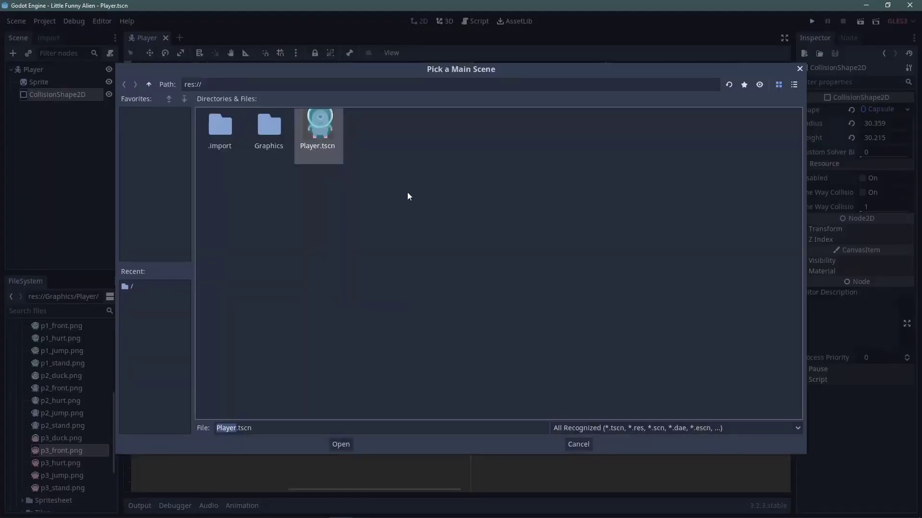
{"action": "double_click", "coordinate": [321, 135]}
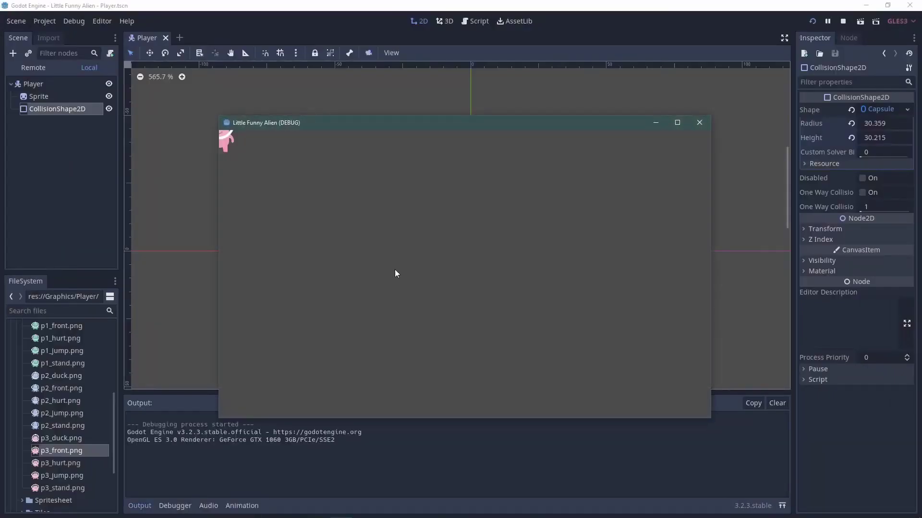
{"action": "left_click", "coordinate": [699, 122]}
Step: Group Player's children, move the alien to the screen centre, and test the game again
{"action": "scroll", "coordinate": [382, 240], "scroll_direction": "down", "scroll_amount": 3}
{"action": "scroll", "coordinate": [382, 240], "scroll_direction": "down", "scroll_amount": 3}
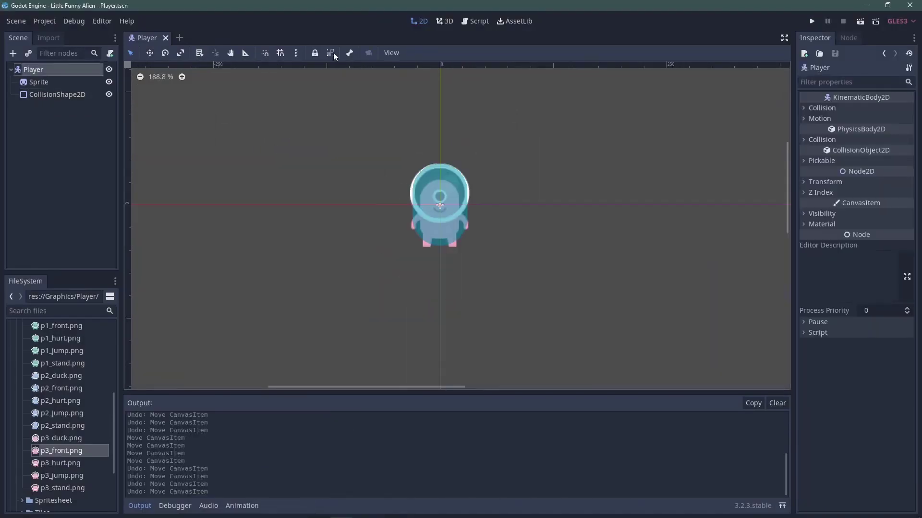
{"action": "left_click", "coordinate": [331, 54]}
{"action": "left_click_drag", "start_coordinate": [439, 201], "coordinate": [603, 252]}
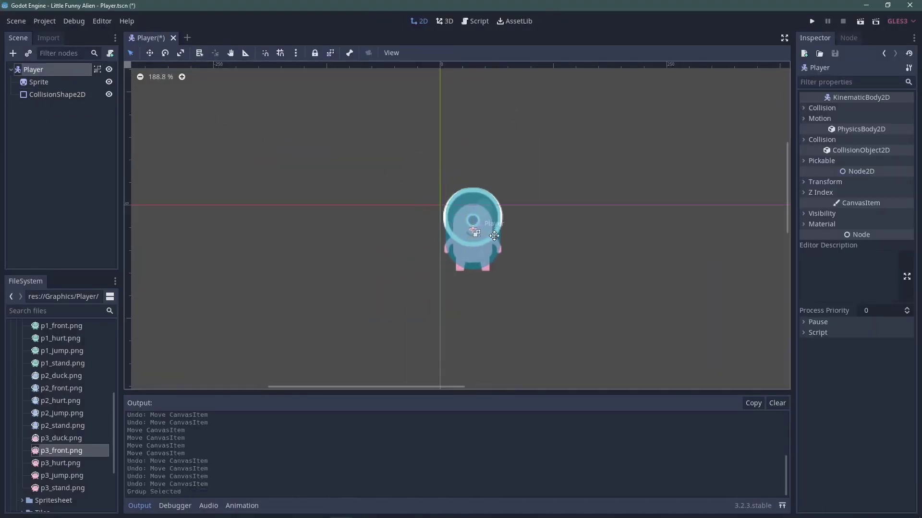
{"action": "key", "text": "F5"}
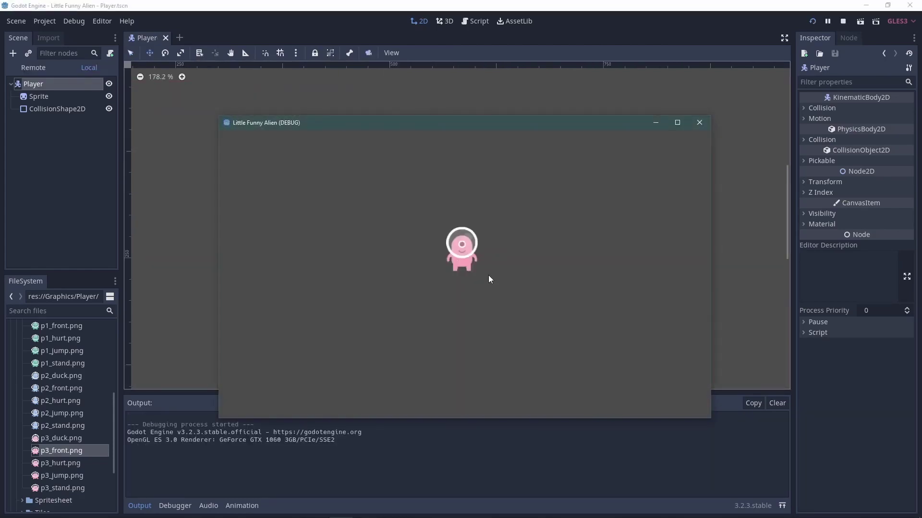
{"action": "left_click", "coordinate": [699, 122]}
{"action": "left_click", "coordinate": [110, 53]}
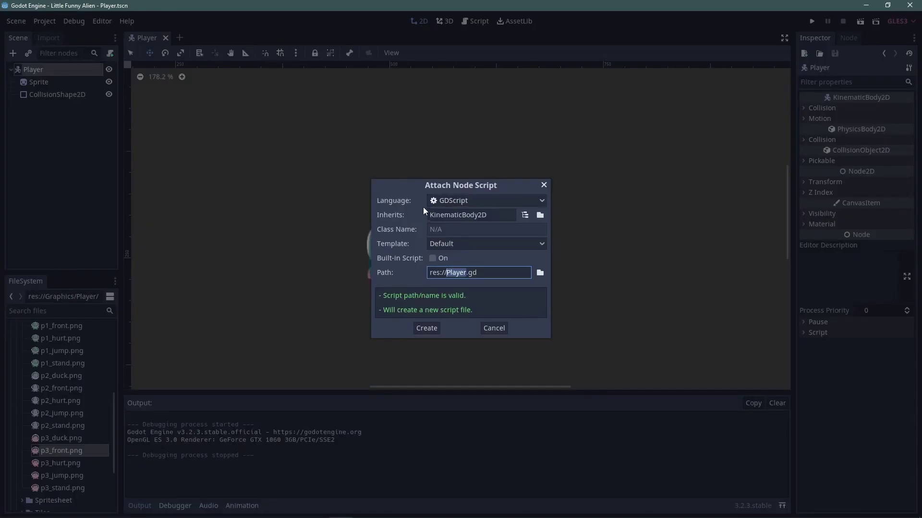
Step: Create and attach Player.gd extending KinematicBody2D, using the script template without comments
{"action": "double_click", "coordinate": [505, 216]}
{"action": "left_click", "coordinate": [454, 245]}
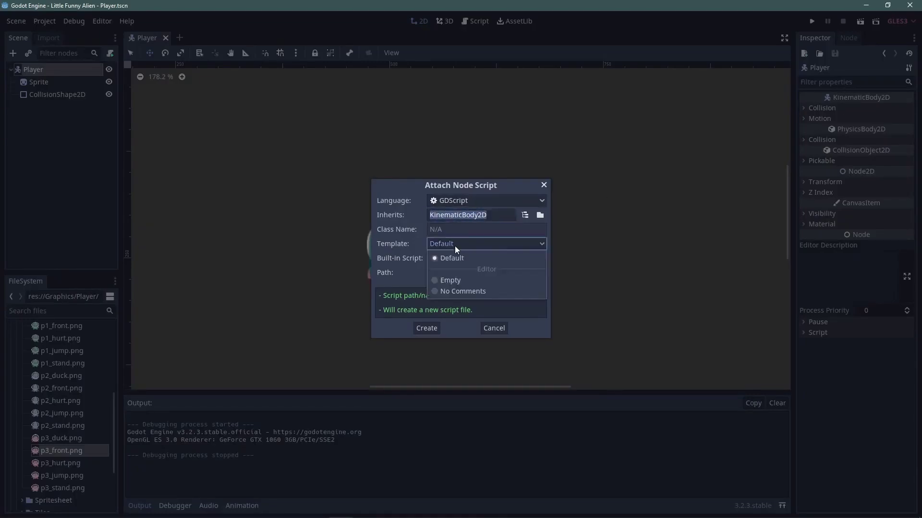
{"action": "left_click", "coordinate": [460, 294]}
{"action": "left_click", "coordinate": [432, 329]}
Step: Replace the template's ready function with a _physics_process(delta) function whose body is pass
{"action": "key", "text": "Delete"}
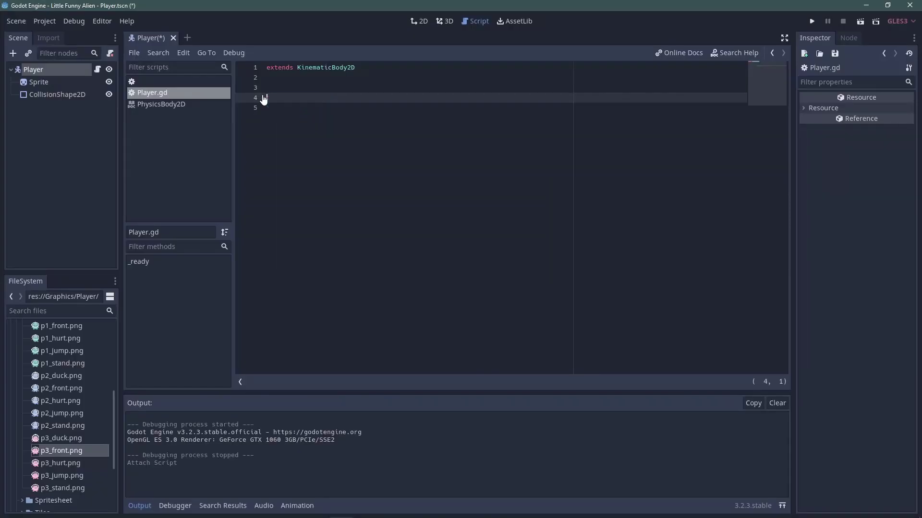
{"action": "type", "text": "fu"}
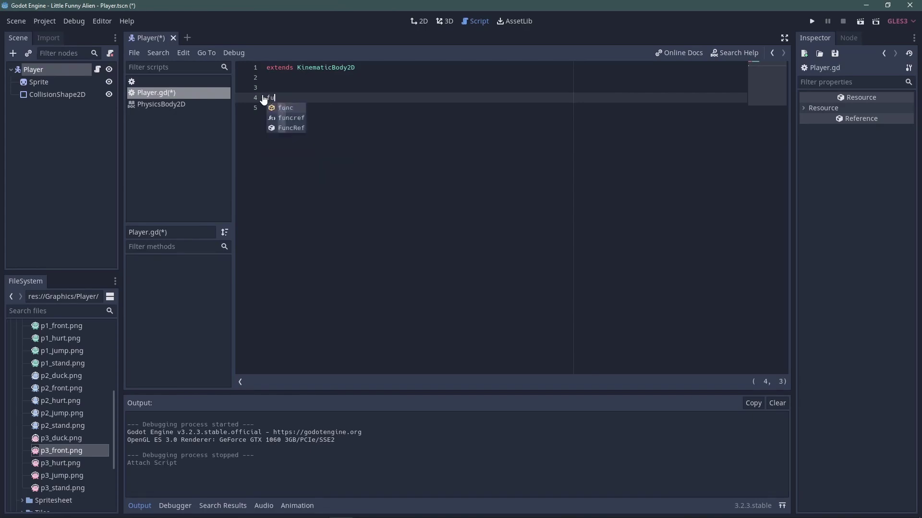
{"action": "type", "text": "nc pro"}
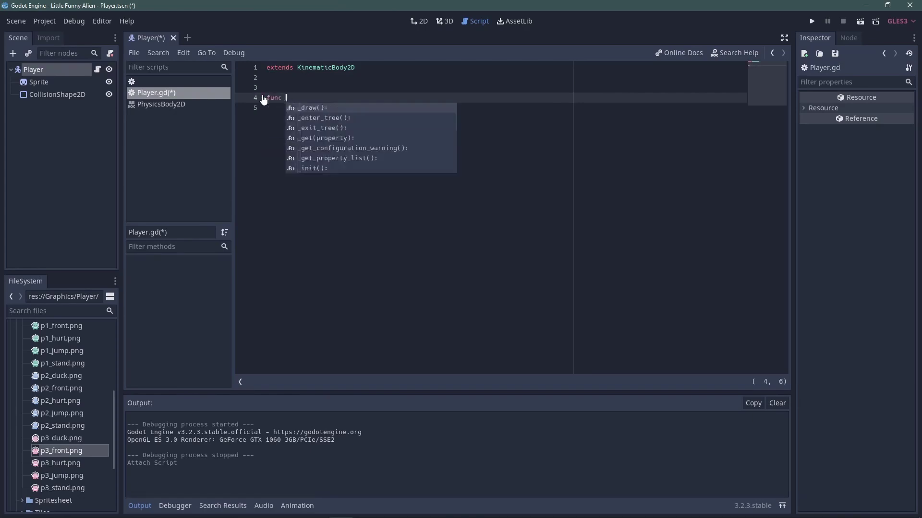
{"action": "type", "text": "cess"}
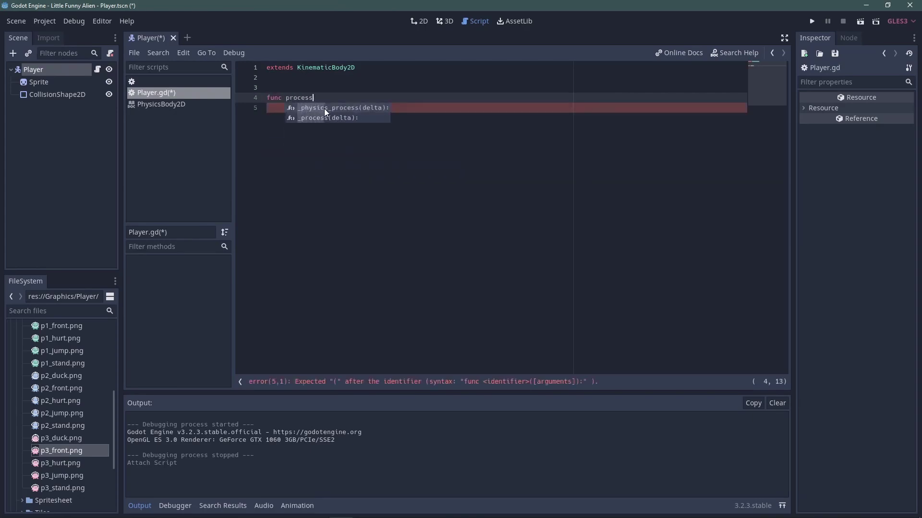
{"action": "key", "text": "Return"}
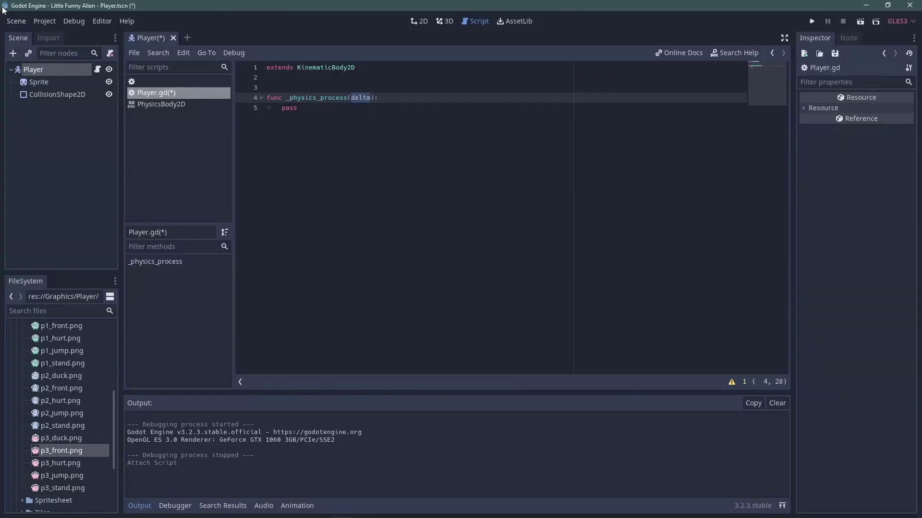
Step: Add 'left' and 'right' actions to the project's Input Map
{"action": "left_click", "coordinate": [40, 24]}
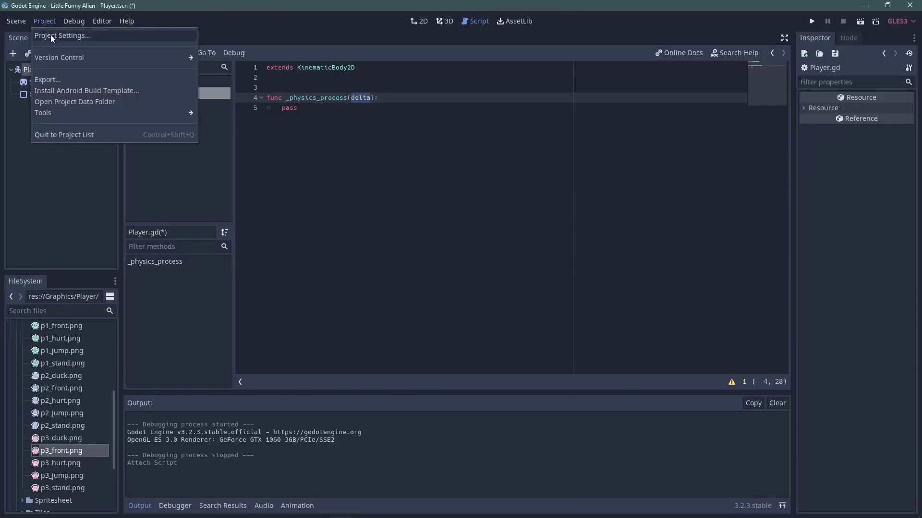
{"action": "left_click", "coordinate": [51, 36]}
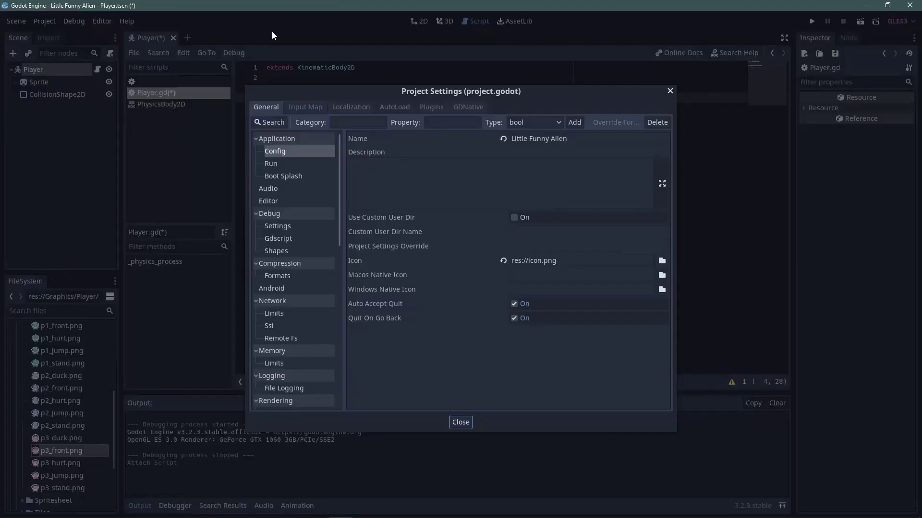
{"action": "left_click", "coordinate": [304, 109]}
{"action": "scroll", "coordinate": [390, 261], "scroll_direction": "down", "scroll_amount": 5}
{"action": "scroll", "coordinate": [387, 273], "scroll_direction": "down", "scroll_amount": 3}
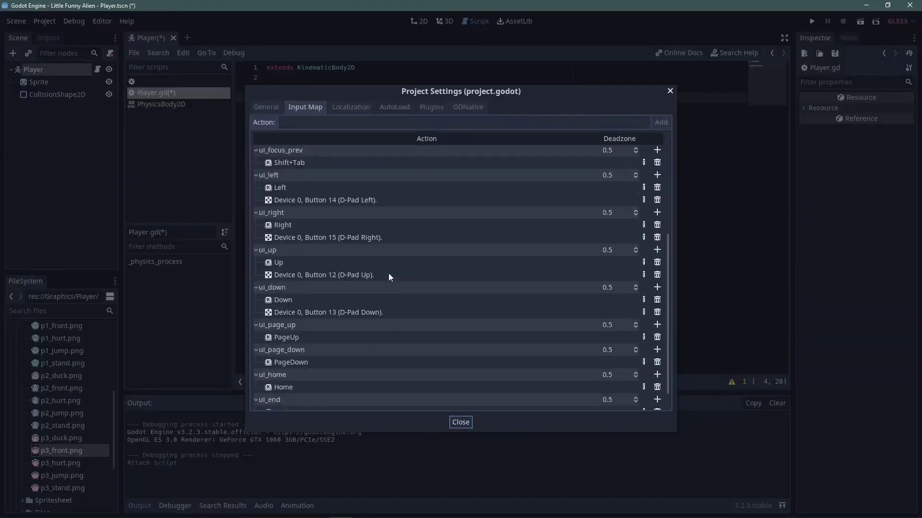
{"action": "scroll", "coordinate": [388, 272], "scroll_direction": "down", "scroll_amount": 1}
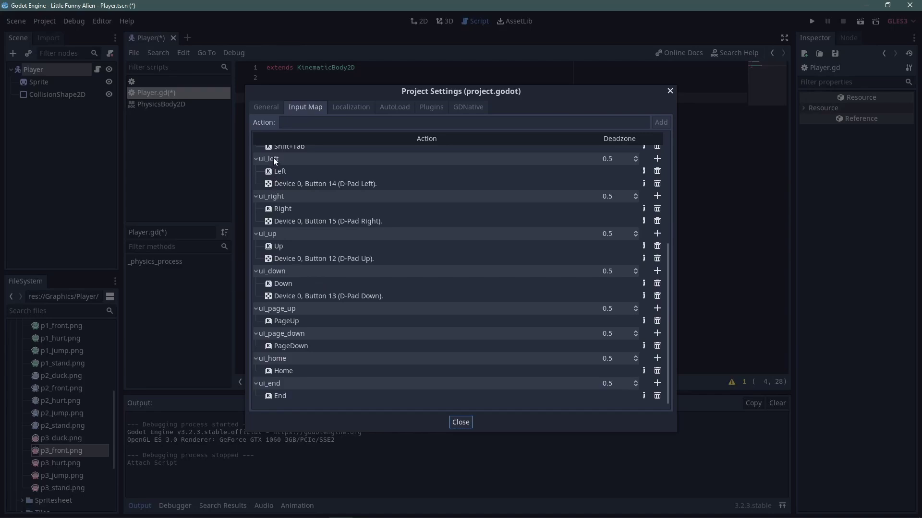
{"action": "left_click", "coordinate": [302, 123]}
{"action": "type", "text": "left"}
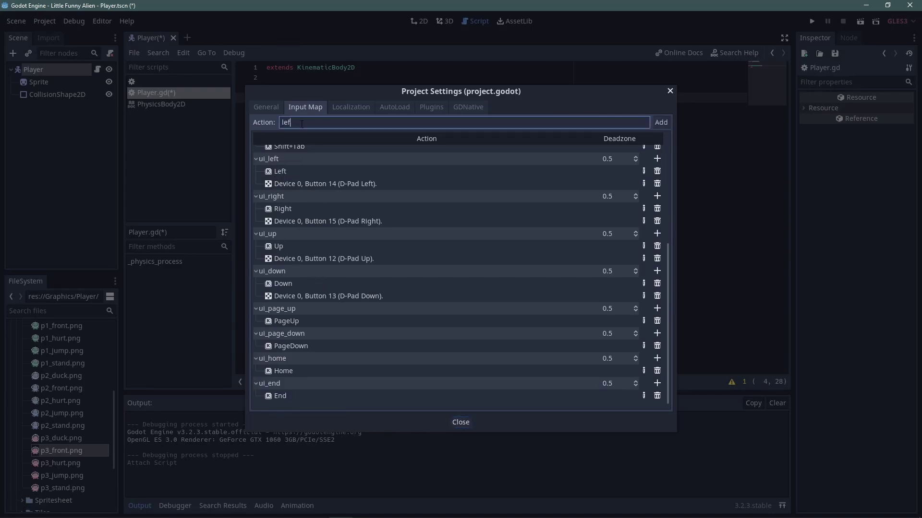
{"action": "key", "text": "Return"}
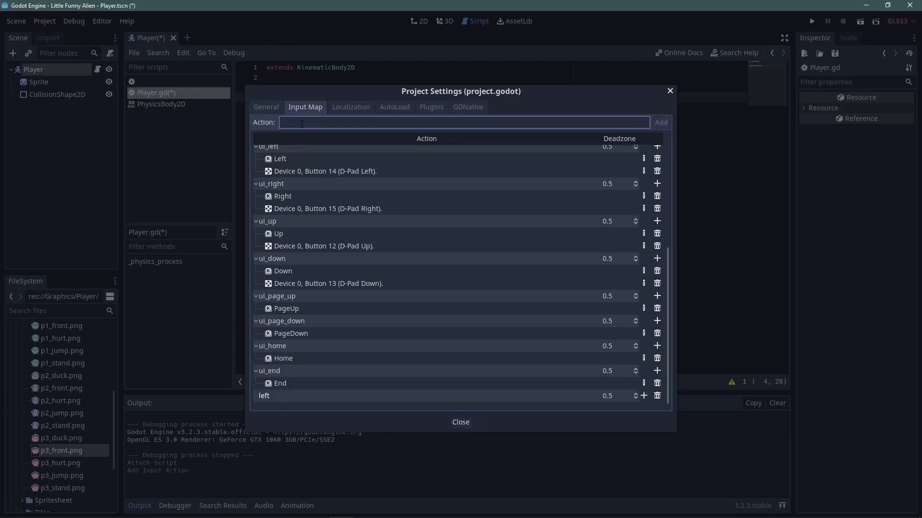
{"action": "type", "text": "right"}
{"action": "key", "text": "Return"}
Step: Bind the A and Left arrow keys to the left action
{"action": "left_click", "coordinate": [298, 390]}
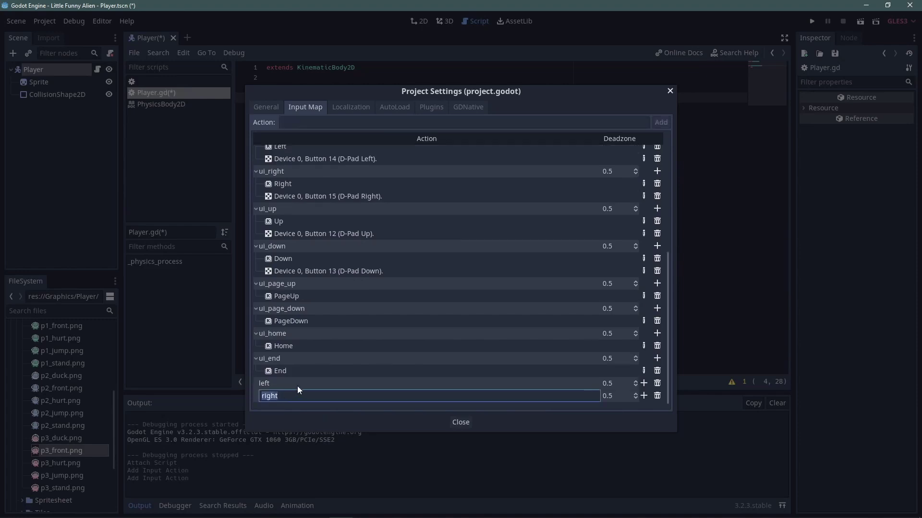
{"action": "left_click", "coordinate": [645, 384]}
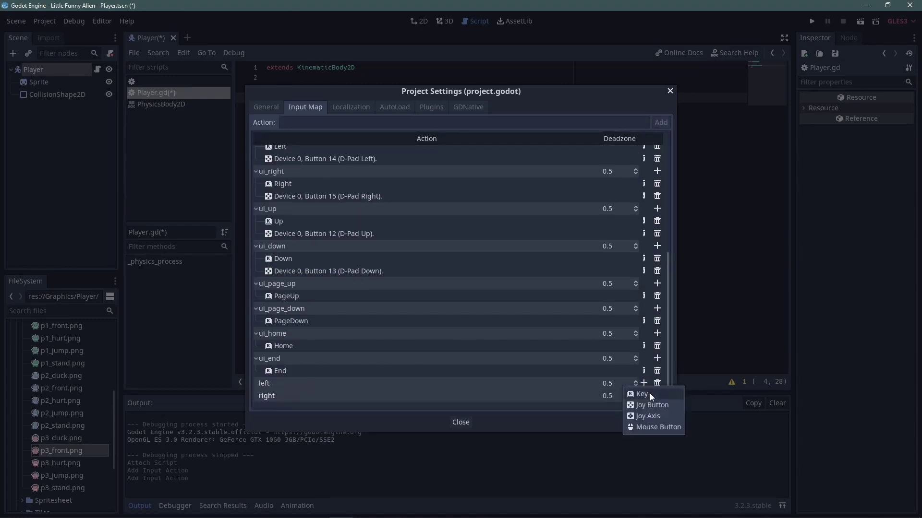
{"action": "left_click", "coordinate": [641, 397]}
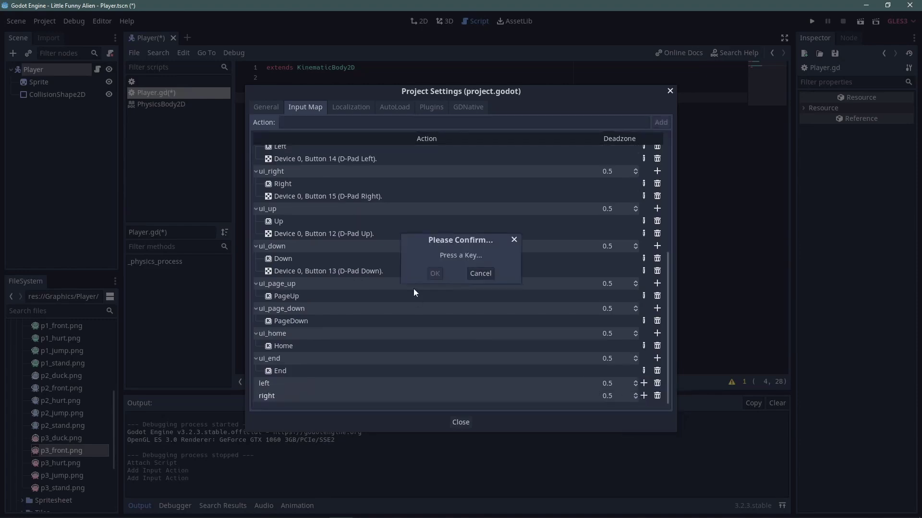
{"action": "key", "text": "a"}
{"action": "left_click", "coordinate": [435, 273]}
{"action": "left_click", "coordinate": [643, 370]}
{"action": "left_click", "coordinate": [643, 383]}
{"action": "key", "text": "Left"}
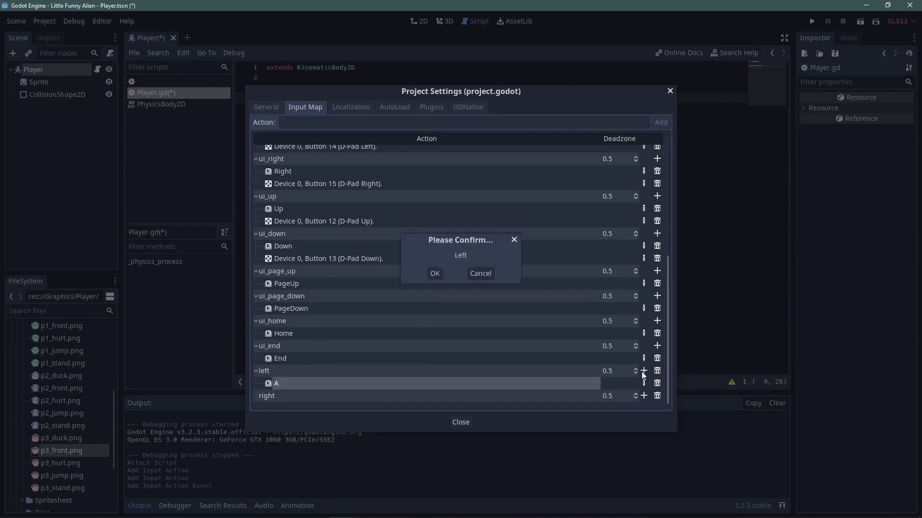
{"action": "left_click", "coordinate": [434, 273]}
Step: Bind the D and Right arrow keys to the right action and close Project Settings
{"action": "left_click", "coordinate": [643, 395]}
{"action": "key", "text": "d"}
{"action": "left_click", "coordinate": [434, 273]}
{"action": "key", "text": "Right"}
{"action": "left_click", "coordinate": [434, 273]}
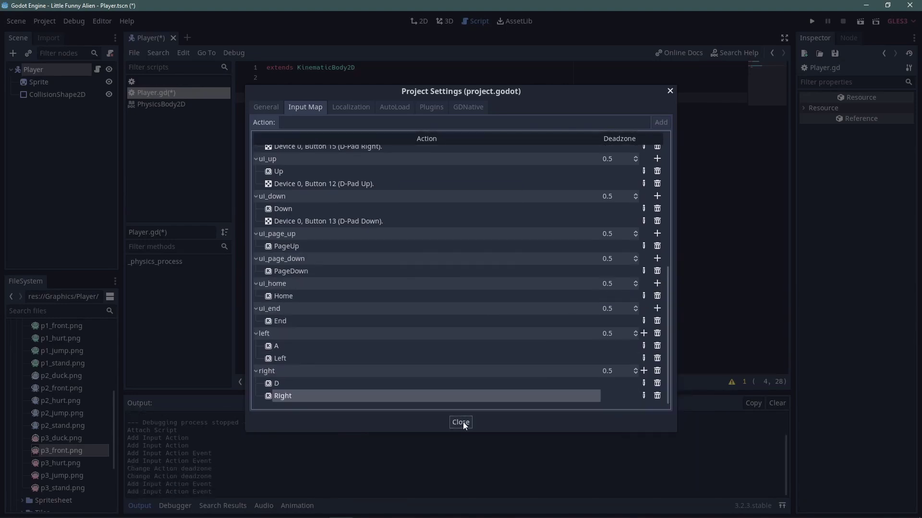
{"action": "left_click", "coordinate": [461, 422]}
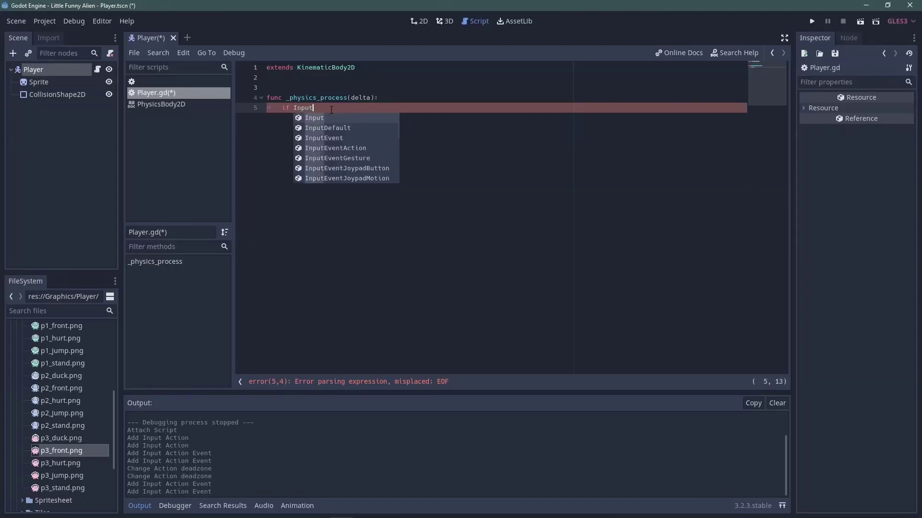
Step: Write if Input.is_action_pressed("left"): pass inside _physics_process
{"action": "type", "text": "."}
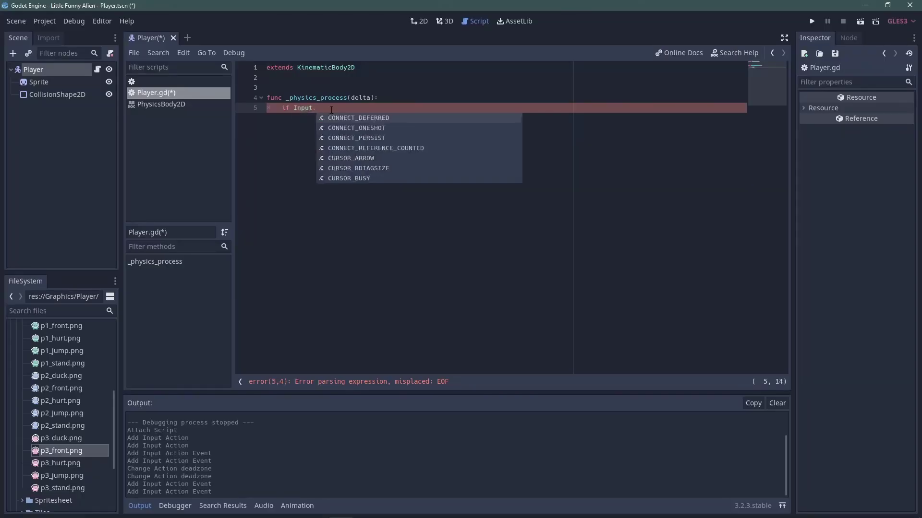
{"action": "scroll", "coordinate": [361, 148], "scroll_direction": "down", "scroll_amount": 1}
{"action": "scroll", "coordinate": [362, 148], "scroll_direction": "down", "scroll_amount": 3}
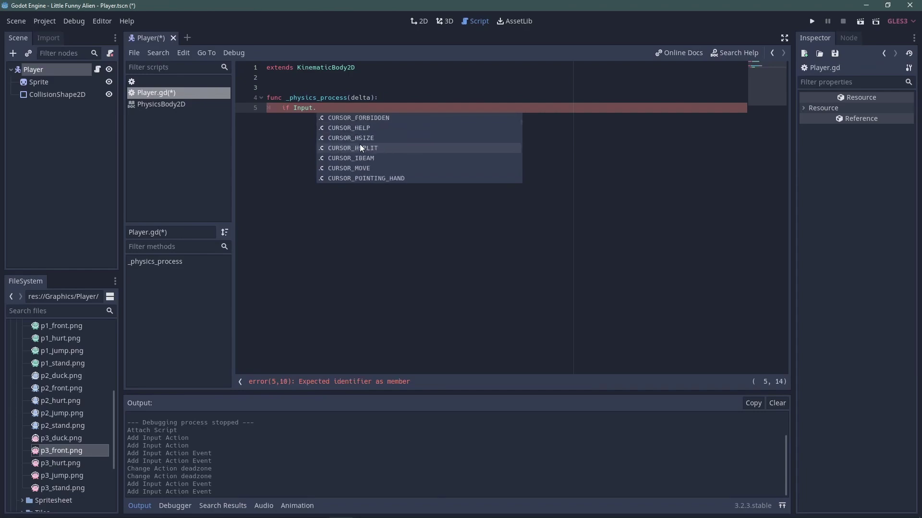
{"action": "scroll", "coordinate": [361, 147], "scroll_direction": "down", "scroll_amount": 2}
{"action": "type", "text": "is_"}
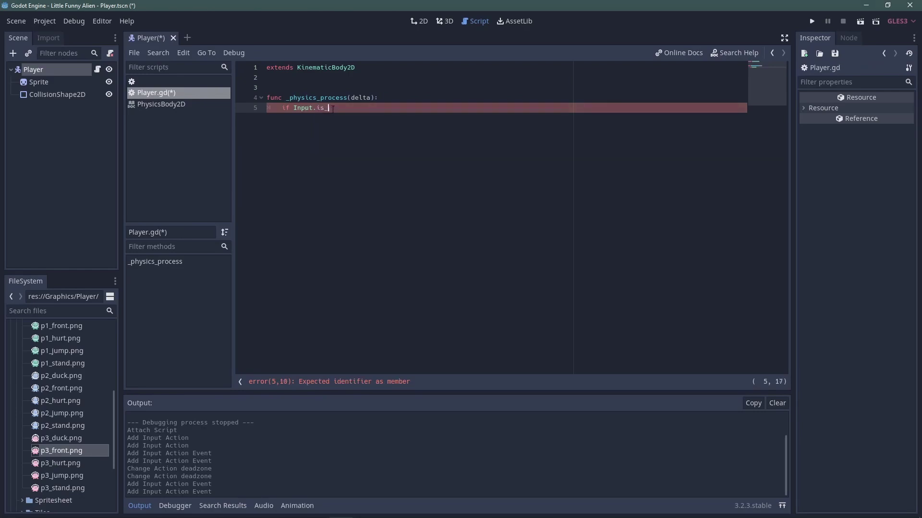
{"action": "type", "text": "ac"}
{"action": "key", "text": "Down"}
{"action": "key", "text": "Down"}
{"action": "key", "text": "Return"}
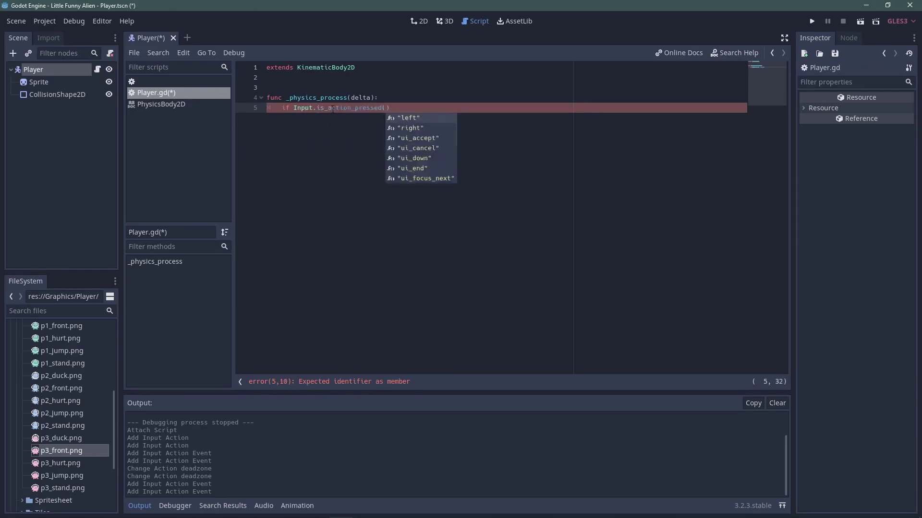
{"action": "key", "text": "Return"}
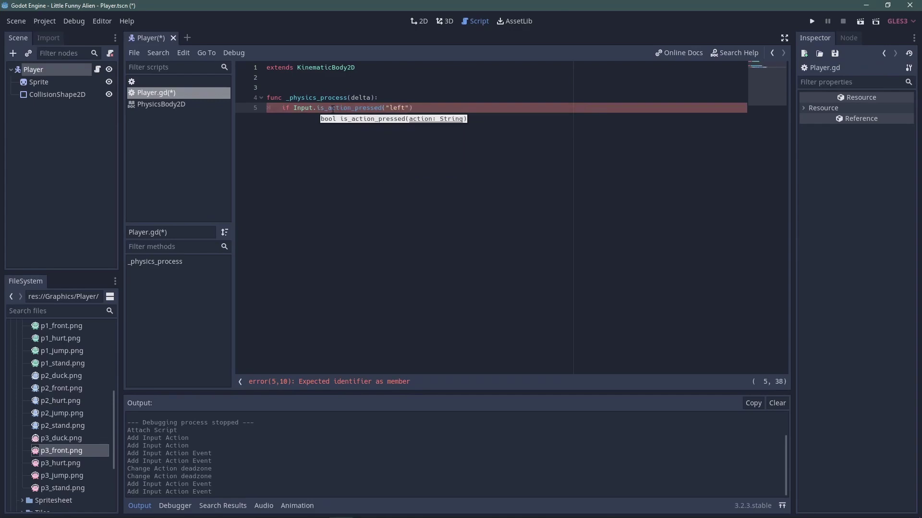
{"action": "type", "text": ": pass"}
Step: Duplicate the check for "right" and add a move_and_slide(linear_velocity) call below it
{"action": "key", "text": "ctrl+b"}
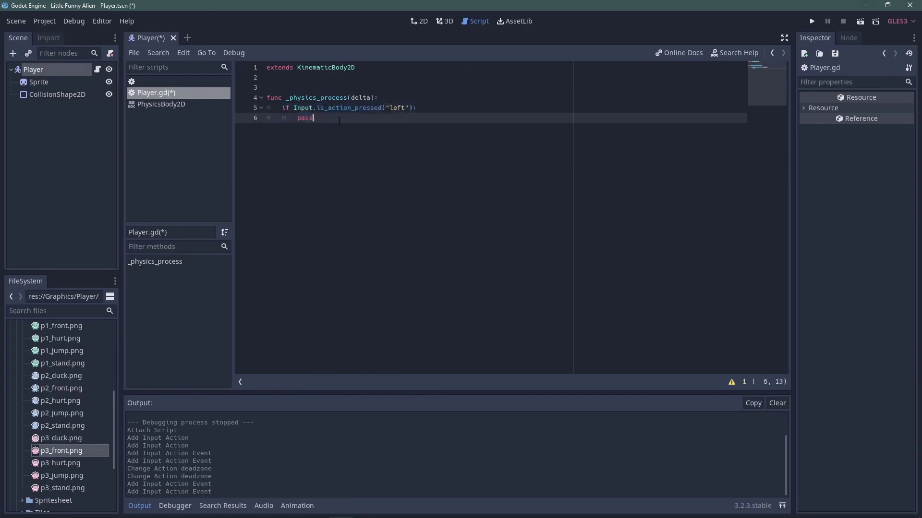
{"action": "double_click", "coordinate": [402, 128]}
{"action": "type", "text": "right"}
{"action": "left_click", "coordinate": [320, 138]}
{"action": "key", "text": "Return"}
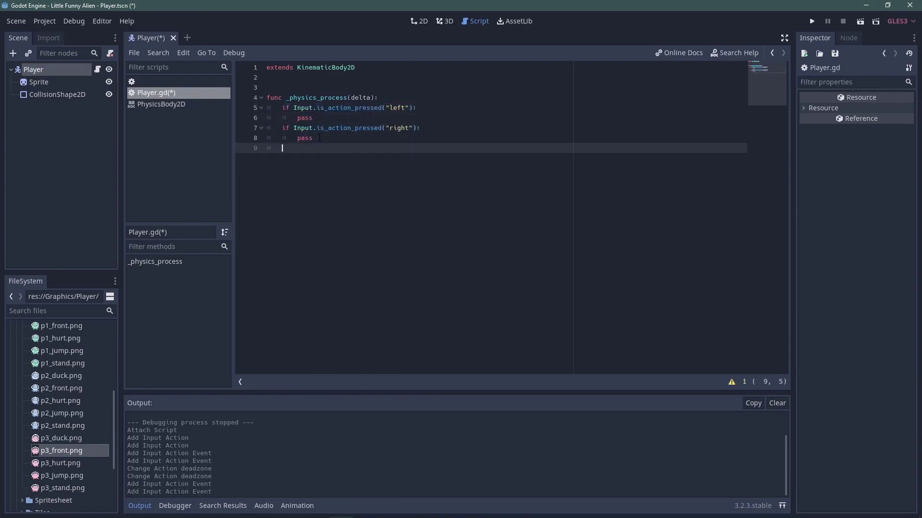
{"action": "type", "text": "move_and"}
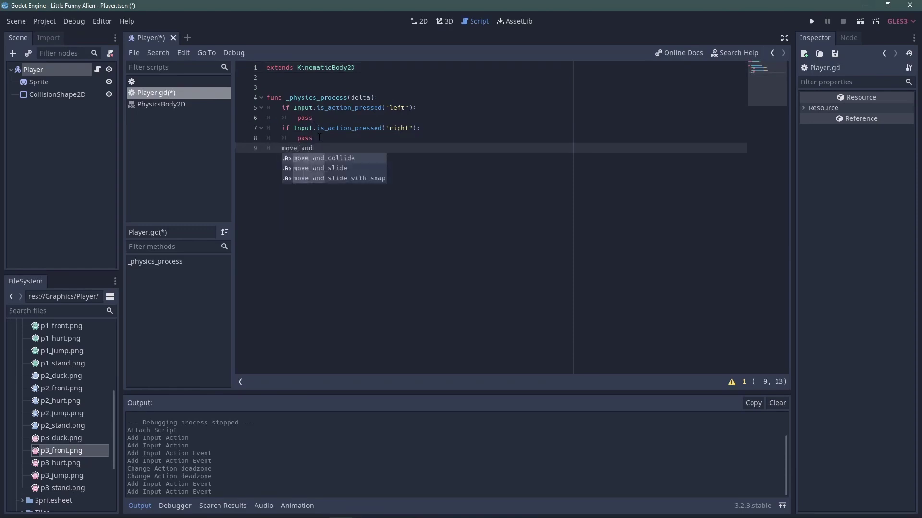
{"action": "key", "text": "Return"}
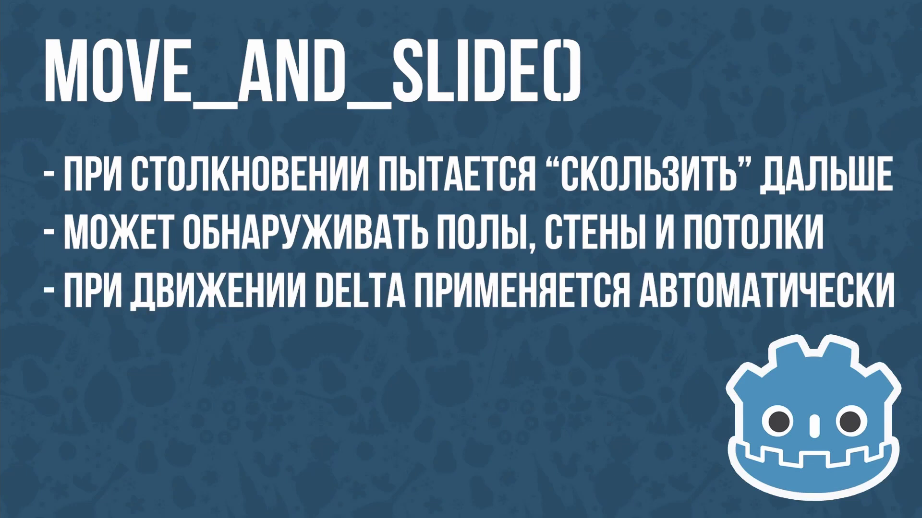
Step: Declare var linear_velocity = Vector2(0, 0) above _physics_process
{"action": "type", "text": "velocity"}
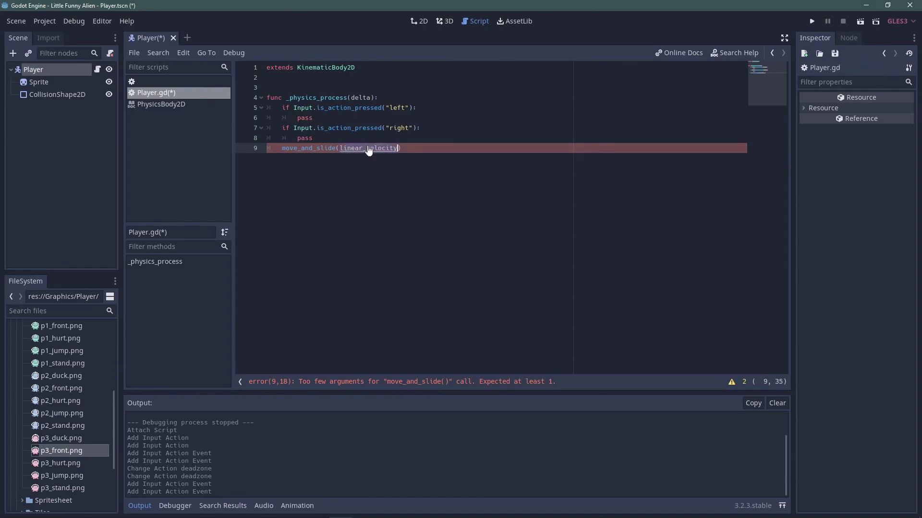
{"action": "left_click", "coordinate": [292, 86]}
{"action": "key", "text": "Return"}
{"action": "type", "text": "v"}
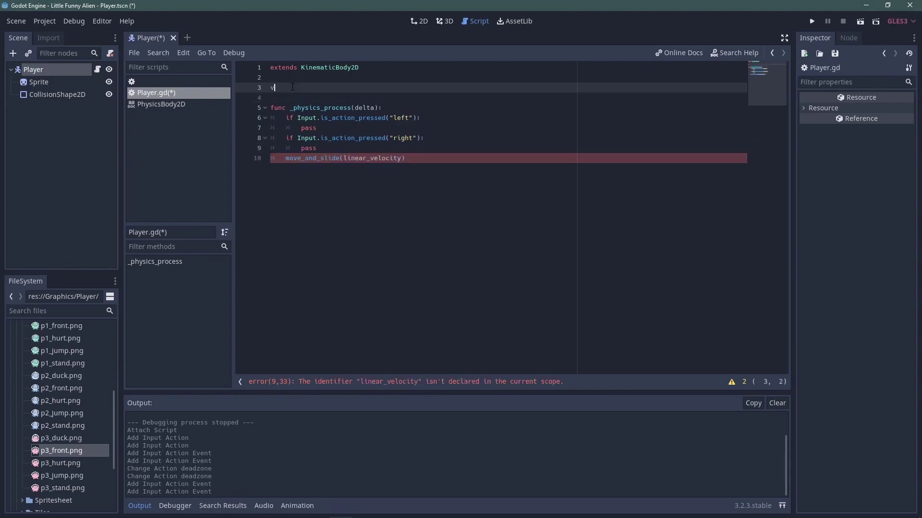
{"action": "type", "text": "ar linear_velocity ="}
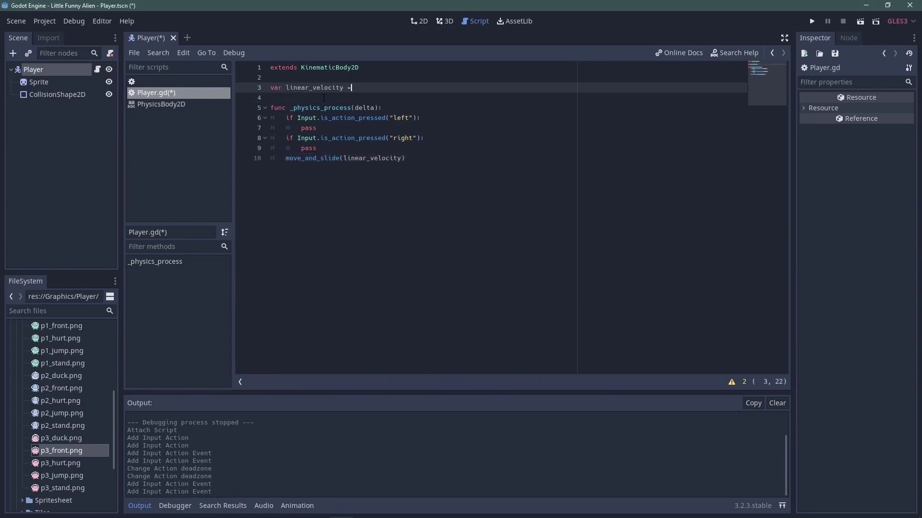
{"action": "type", "text": " Vector2("}
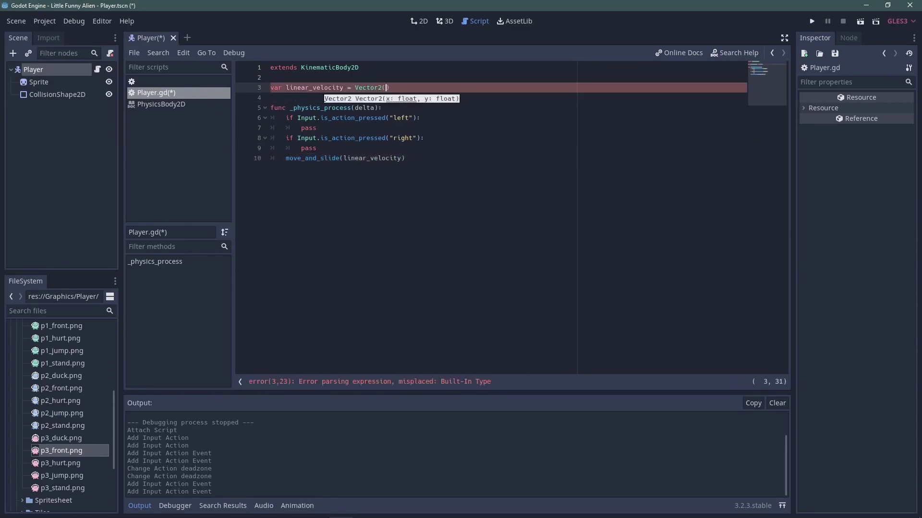
{"action": "type", "text": "x,"}
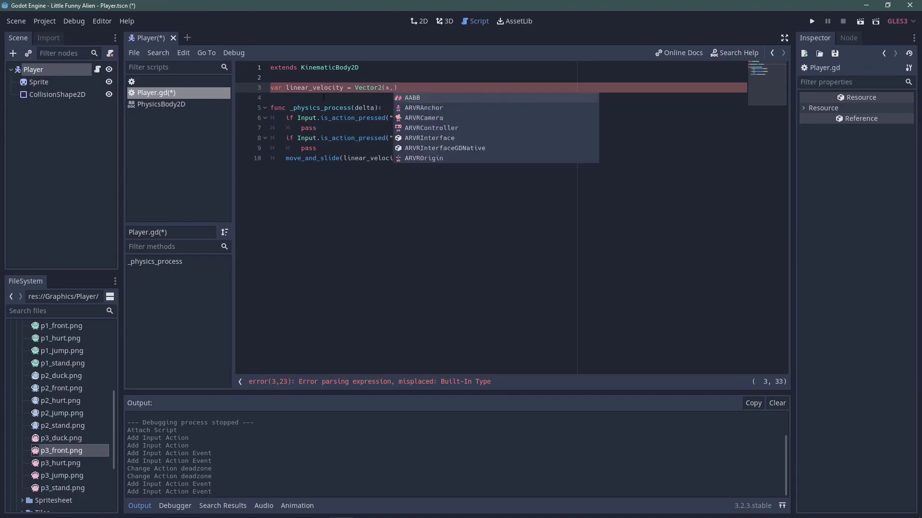
{"action": "key", "text": "BackSpace"}
{"action": "key", "text": "BackSpace"}
{"action": "type", "text": "0"}
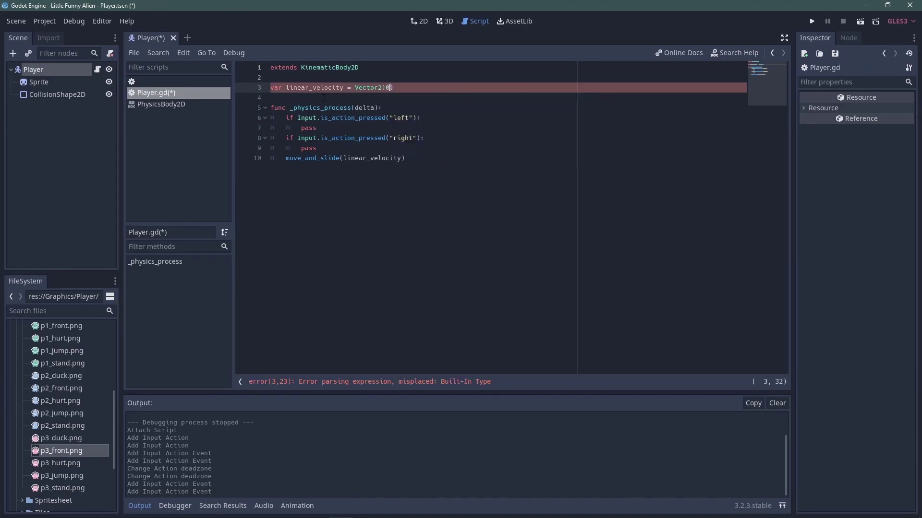
{"action": "type", "text": ", 0"}
Step: Replace the pass placeholders so linear_velocity.x becomes -100 for left and 100 for right
{"action": "double_click", "coordinate": [308, 128]}
{"action": "type", "text": "li"}
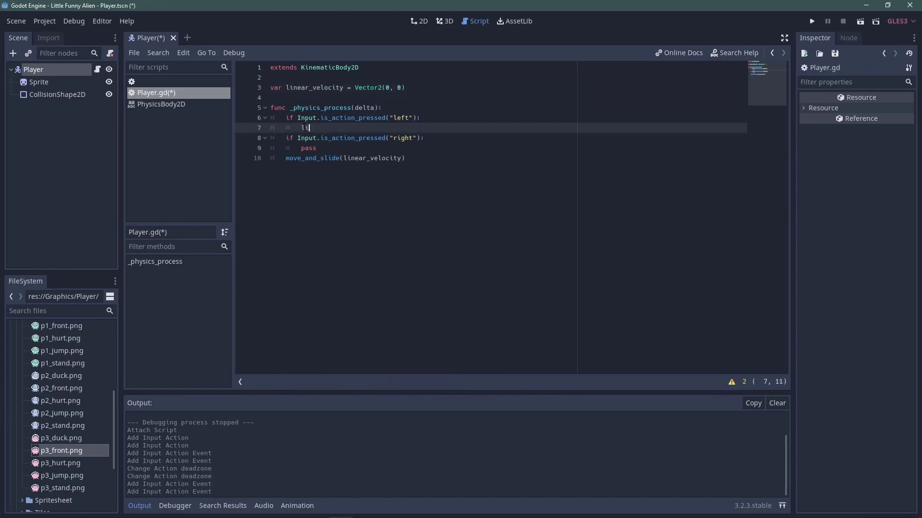
{"action": "type", "text": "near"}
{"action": "key", "text": "Down"}
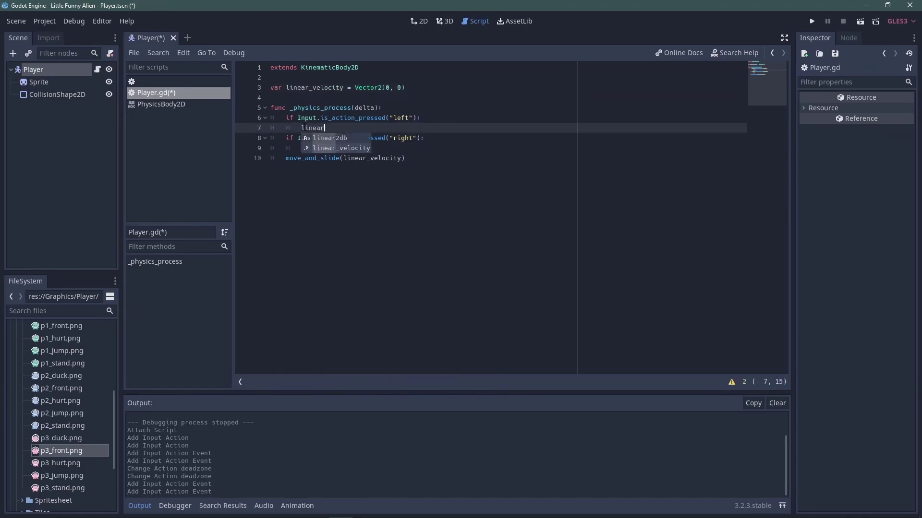
{"action": "key", "text": "Return"}
{"action": "type", "text": "x"}
{"action": "key", "text": "BackSpace"}
{"action": "type", "text": ".x"}
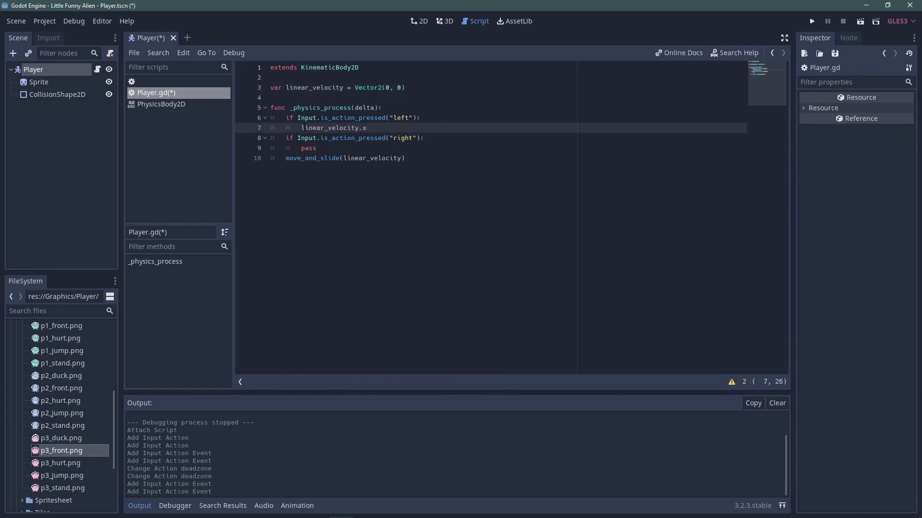
{"action": "type", "text": " = -1*"}
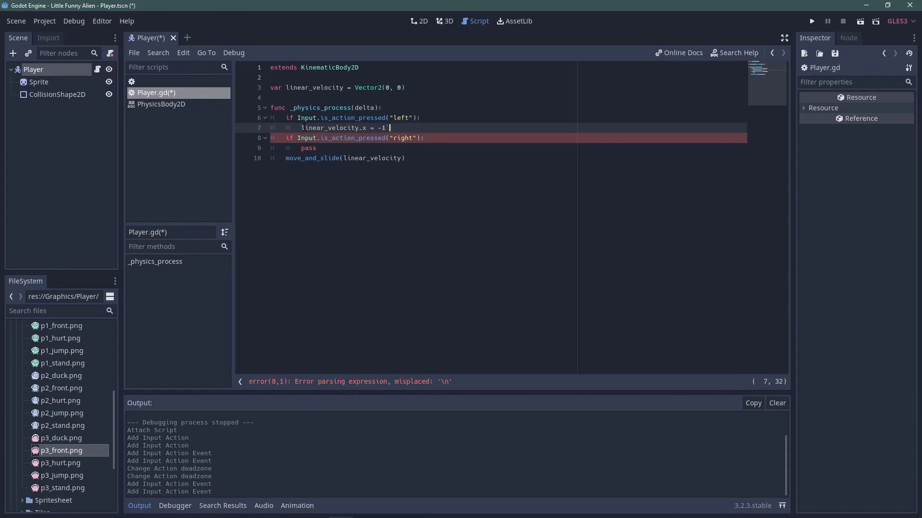
{"action": "key", "text": "BackSpace"}
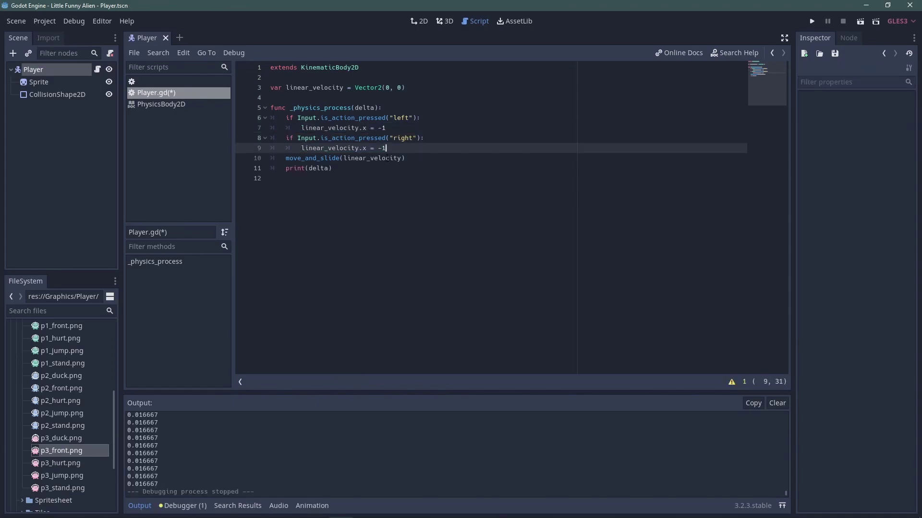
{"action": "key", "text": "BackSpace"}
{"action": "key", "text": "BackSpace"}
{"action": "type", "text": "1"}
Step: Run the game, move the alien left and right with the arrow keys, then close it
{"action": "left_click", "coordinate": [813, 22]}
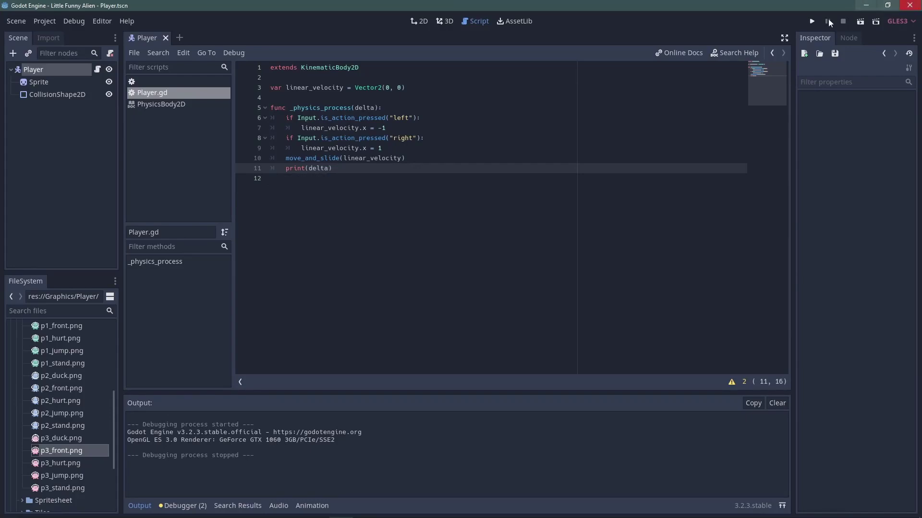
{"action": "left_click", "coordinate": [812, 22]}
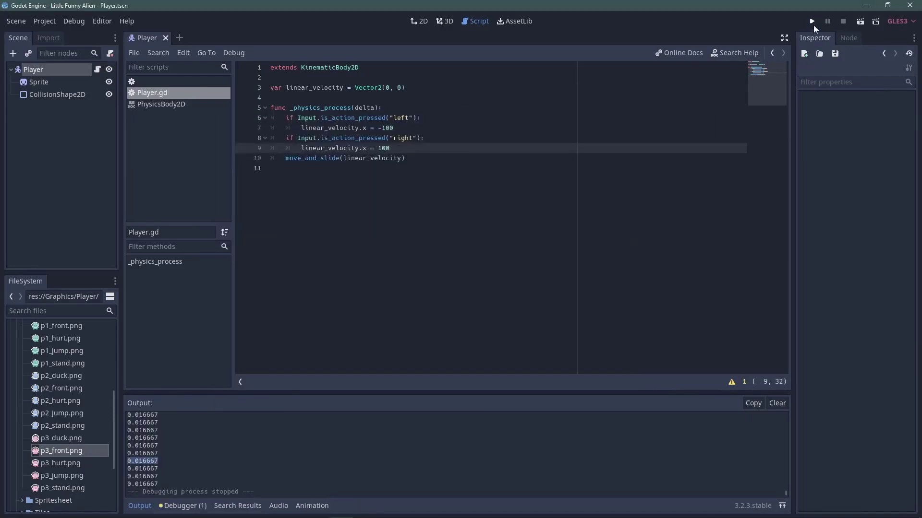
{"action": "left_click", "coordinate": [813, 23]}
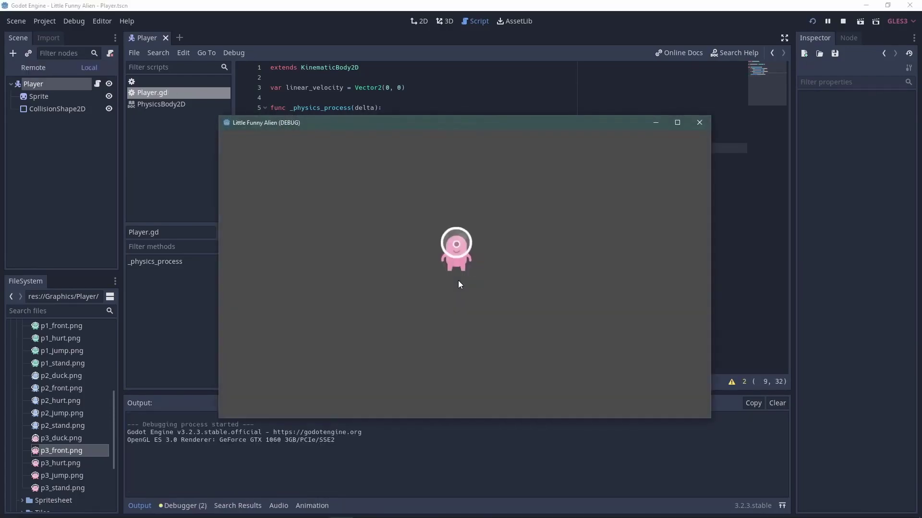
{"action": "key", "text": "Left"}
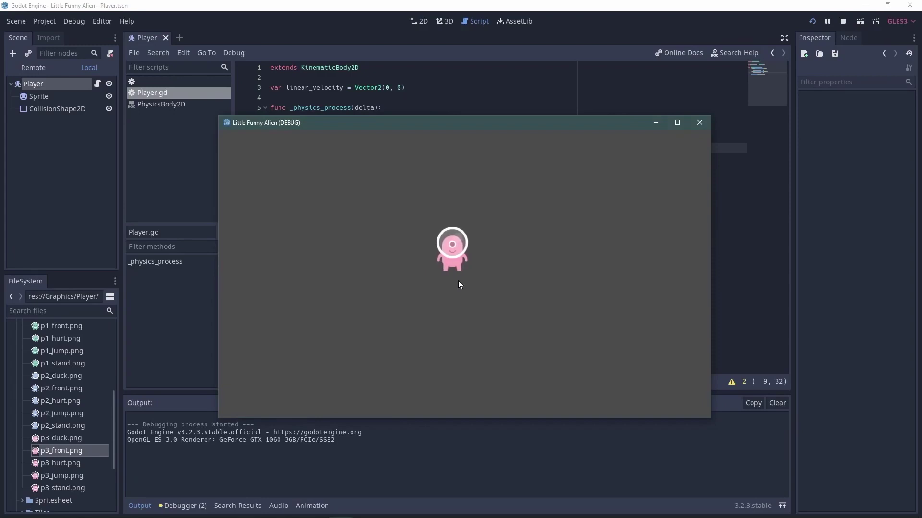
{"action": "key", "text": "Right"}
{"action": "key", "text": "Left"}
{"action": "left_click", "coordinate": [698, 122]}
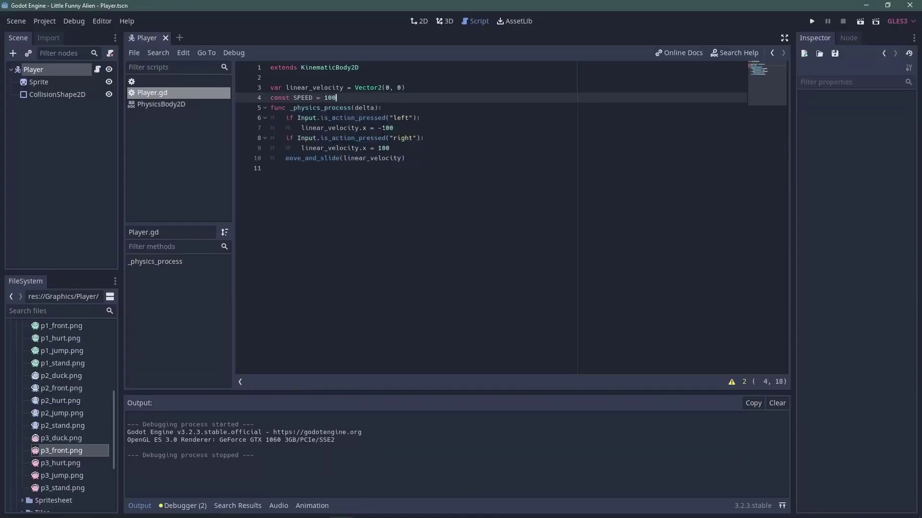
Step: Save and run the game with F5, moving the alien left and then right
{"action": "key", "text": "F5"}
{"action": "key", "text": "Left"}
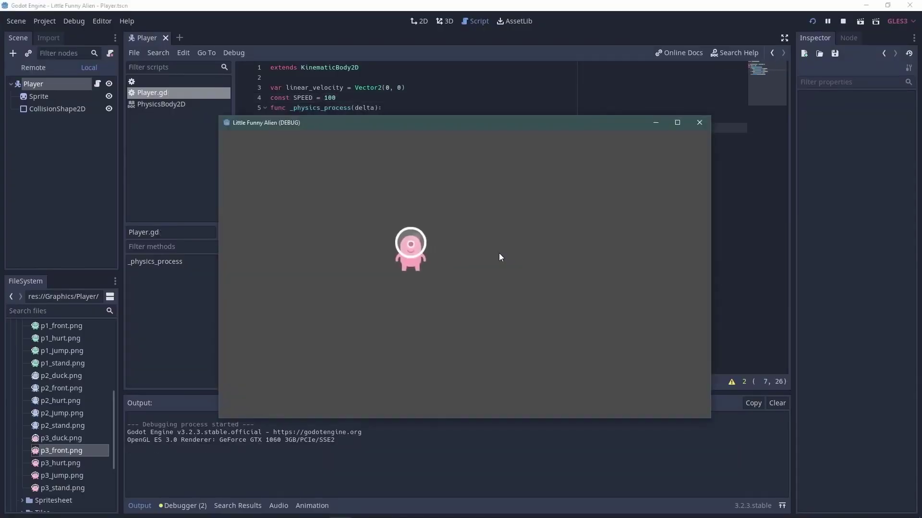
{"action": "key", "text": "Right"}
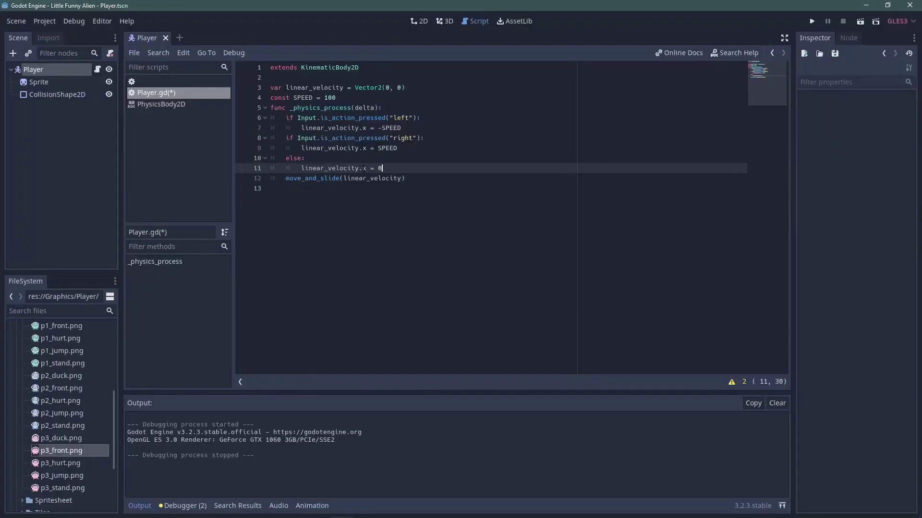
Step: Save and run with F5, move the alien right, close the game, and select else on line 11
{"action": "key", "text": "F5"}
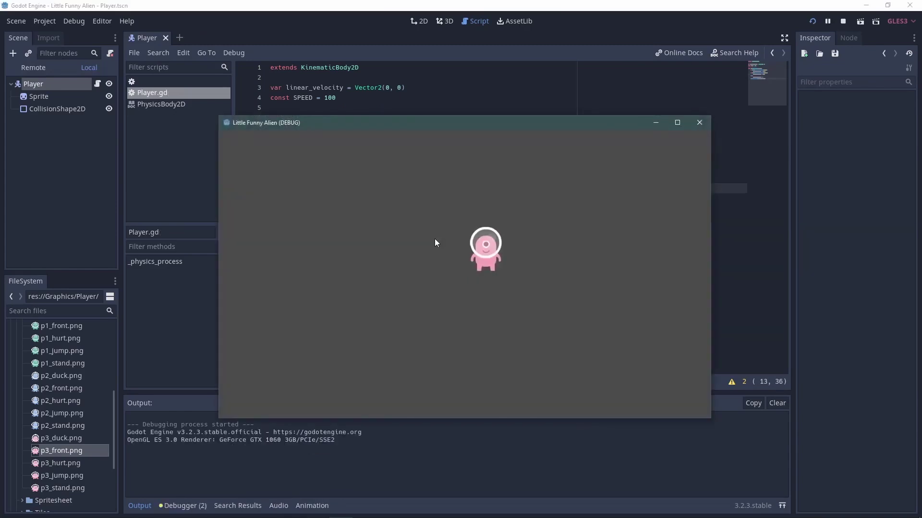
{"action": "key", "text": "Right"}
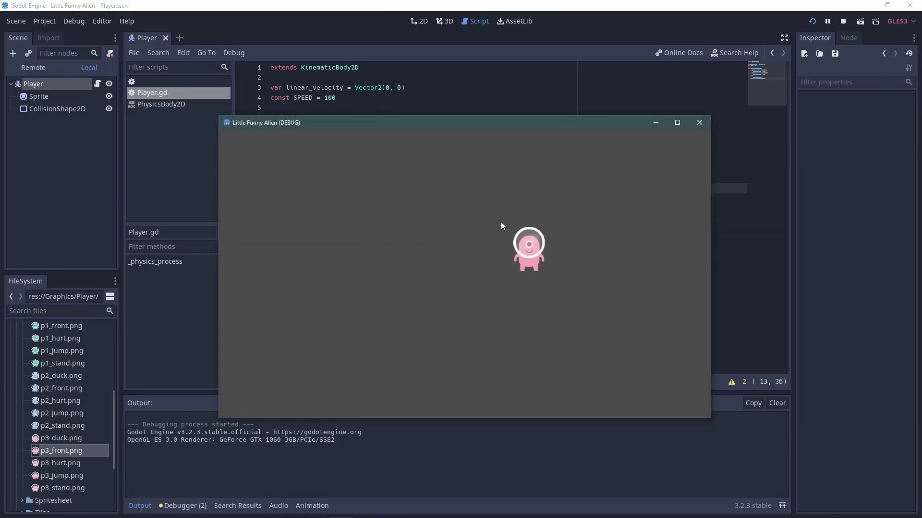
{"action": "left_click", "coordinate": [699, 122]}
{"action": "double_click", "coordinate": [297, 173]}
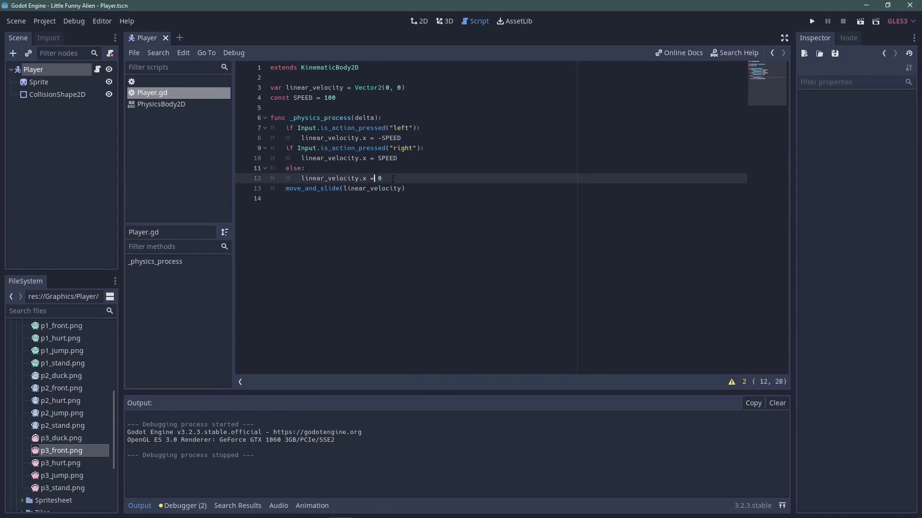
Step: Turn the right-movement if on line 9 into elif
{"action": "left_click_drag", "start_coordinate": [381, 178], "coordinate": [286, 169]}
{"action": "left_click_drag", "start_coordinate": [397, 158], "coordinate": [271, 148]}
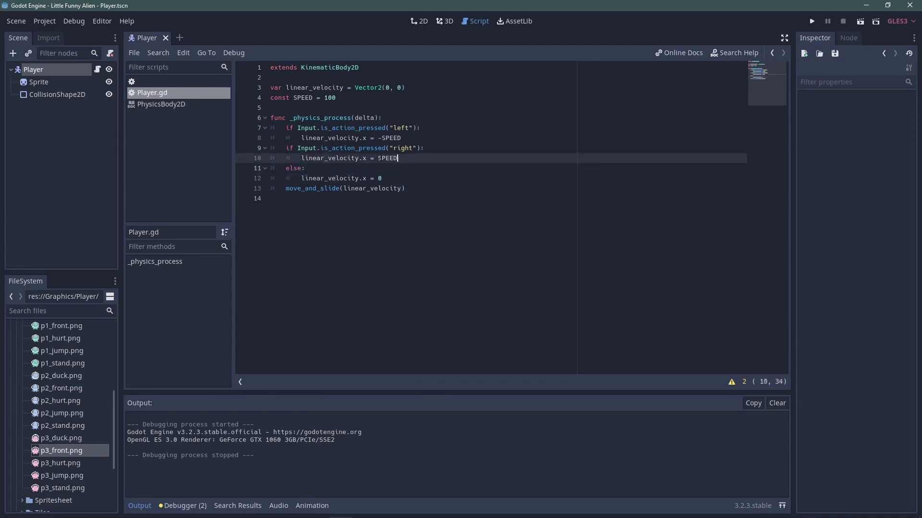
{"action": "left_click", "coordinate": [286, 147]}
{"action": "type", "text": "el"}
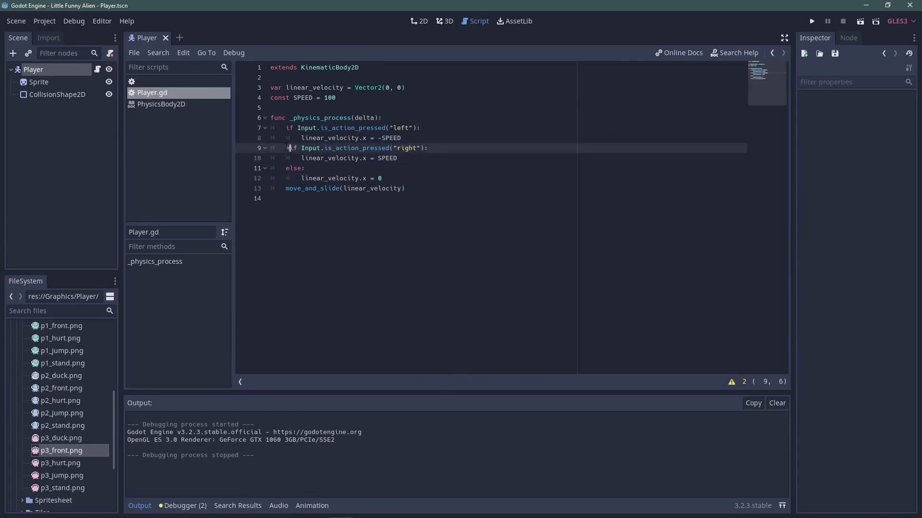
{"action": "left_click", "coordinate": [302, 138]}
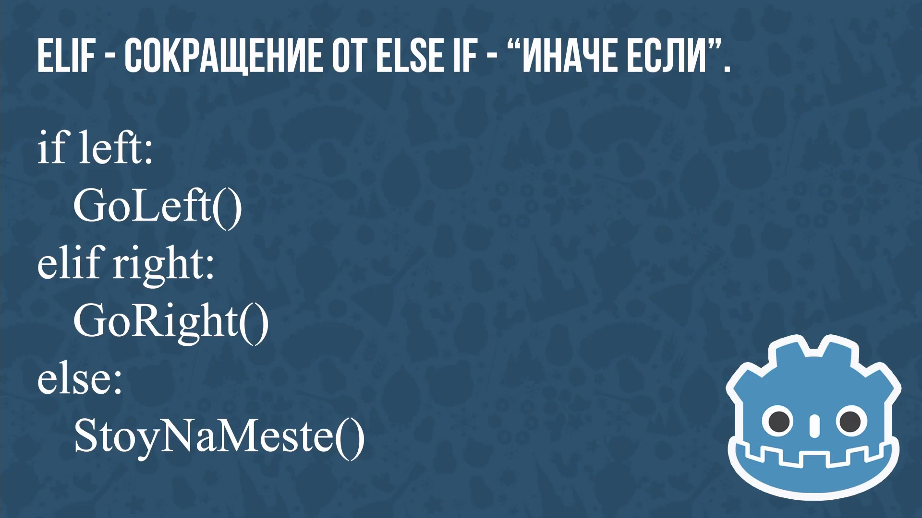
Step: Run the game, move the alien right and left to check the elif change, then close it
{"action": "key", "text": "Right"}
{"action": "key", "text": "Left"}
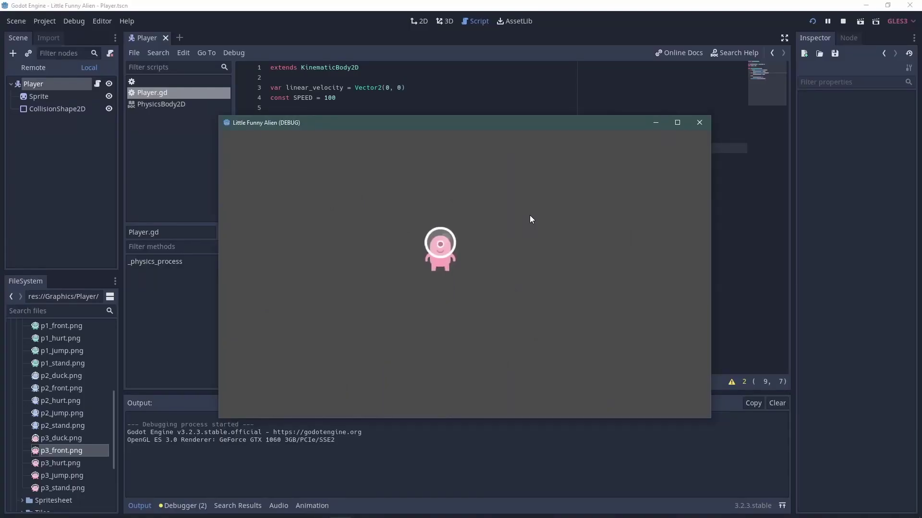
{"action": "key", "text": "Right"}
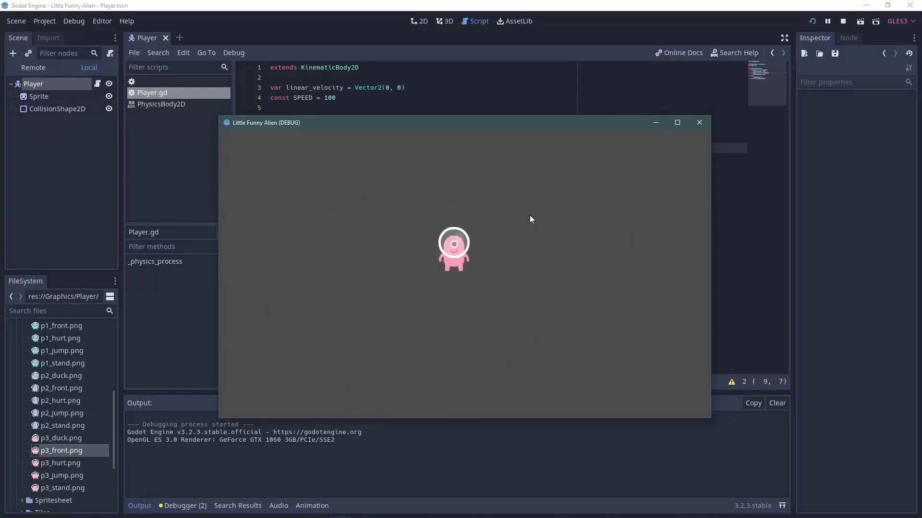
{"action": "key", "text": "Left"}
{"action": "key", "text": "Left"}
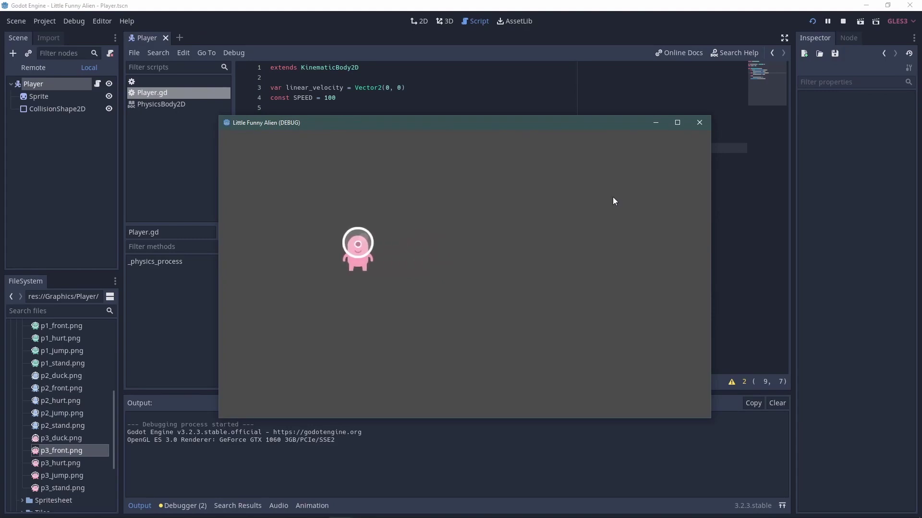
{"action": "key", "text": "Left"}
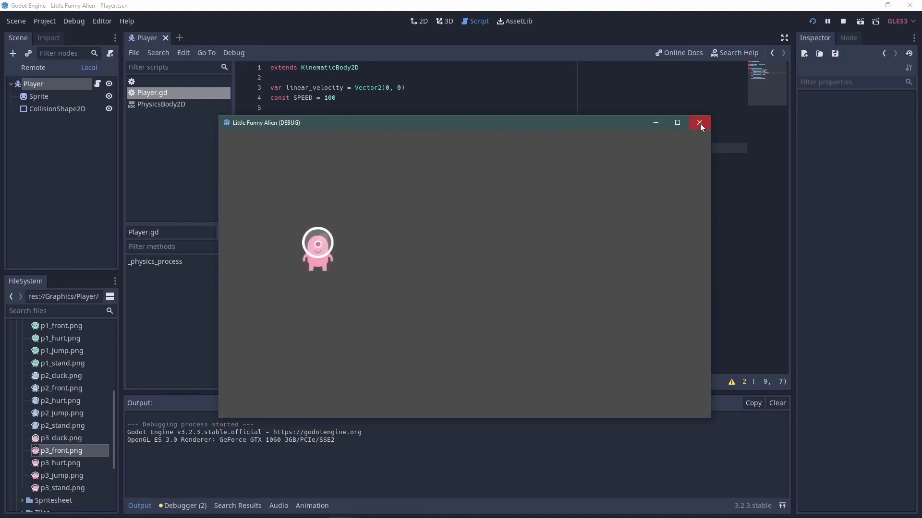
{"action": "left_click", "coordinate": [700, 123]}
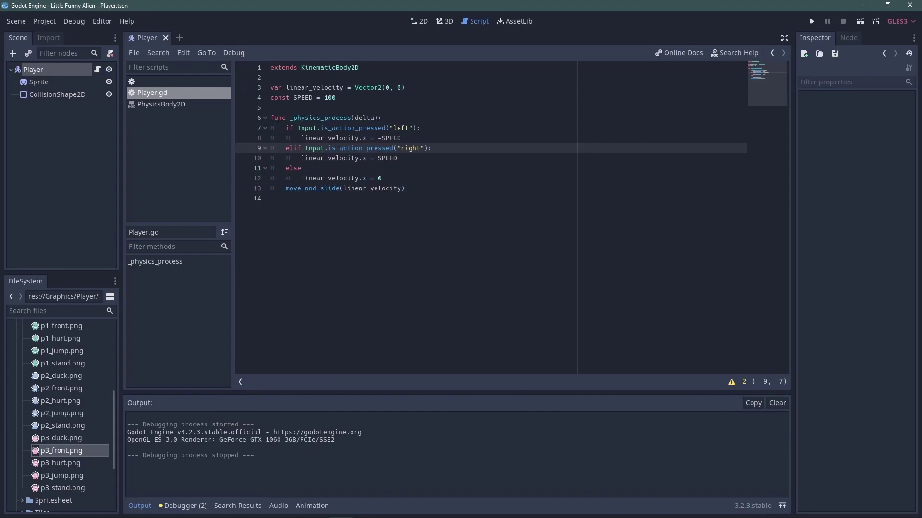
Step: Append and not Input.is_action_pressed("right") to line 7 and the "left" equivalent to line 9
{"action": "left_click", "coordinate": [416, 128]}
{"action": "key", "text": "Delete"}
{"action": "type", "text": "and no"}
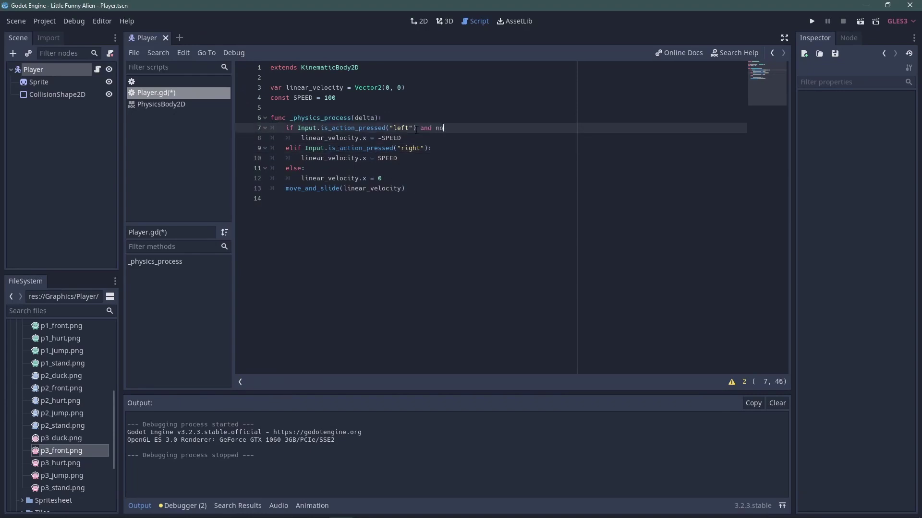
{"action": "type", "text": "t Input.is_action_pressed("}
{"action": "type", "text": "\"right\"):"}
{"action": "left_click", "coordinate": [429, 147]}
{"action": "type", "text": "and not Input.is_action_pressed(\"left\")"}
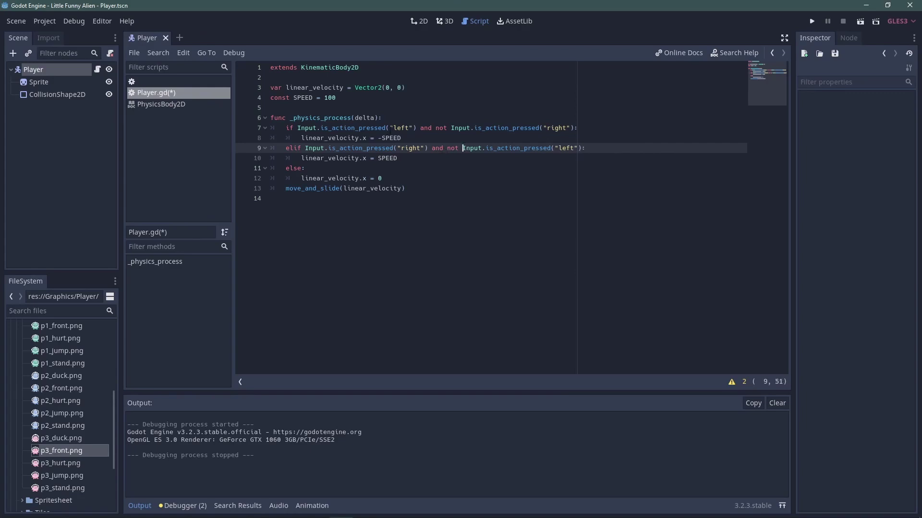
{"action": "double_click", "coordinate": [401, 128]}
{"action": "left_click", "coordinate": [432, 128]}
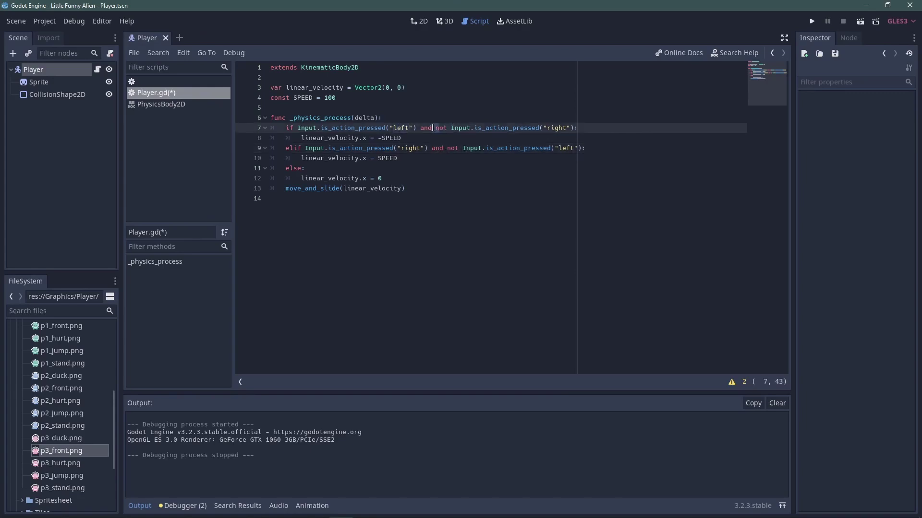
{"action": "left_click", "coordinate": [401, 148]}
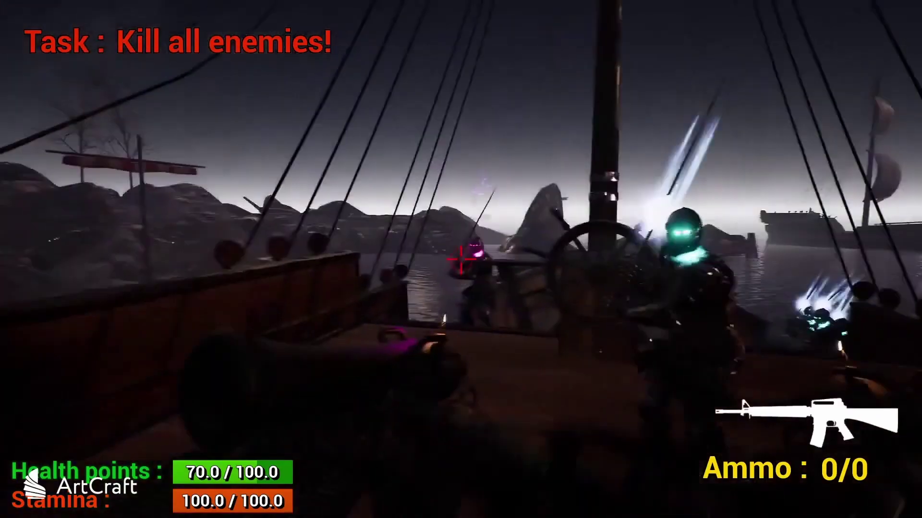
{"action": "key", "text": "Escape"}
{"action": "scroll", "coordinate": [143, 341], "scroll_direction": "up", "scroll_amount": 5}
{"action": "scroll", "coordinate": [143, 341], "scroll_direction": "up", "scroll_amount": 4}
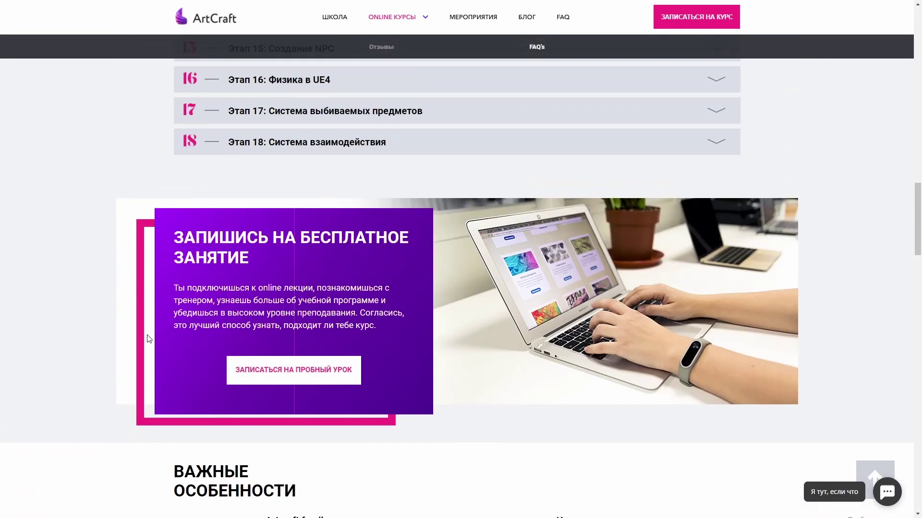
{"action": "double_click", "coordinate": [216, 244]}
{"action": "left_click_drag", "start_coordinate": [217, 244], "coordinate": [240, 256]}
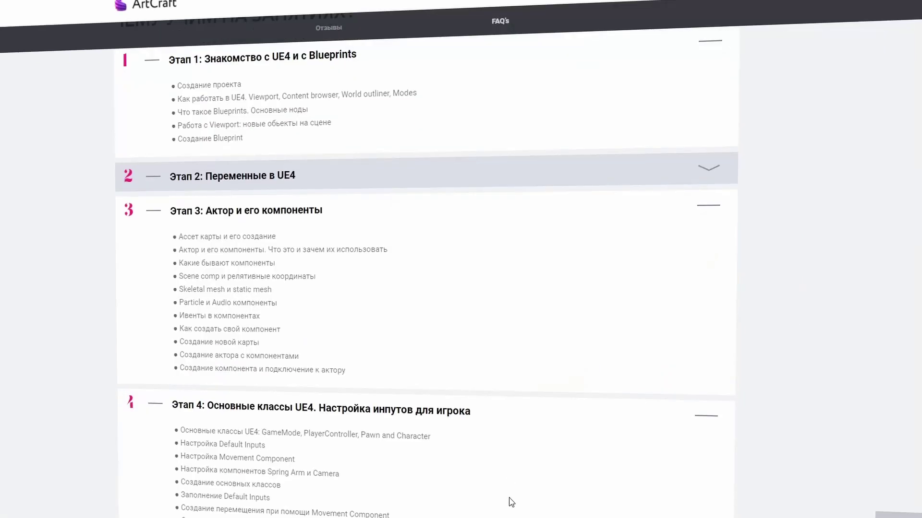
{"action": "scroll", "coordinate": [511, 502], "scroll_direction": "up", "scroll_amount": 10}
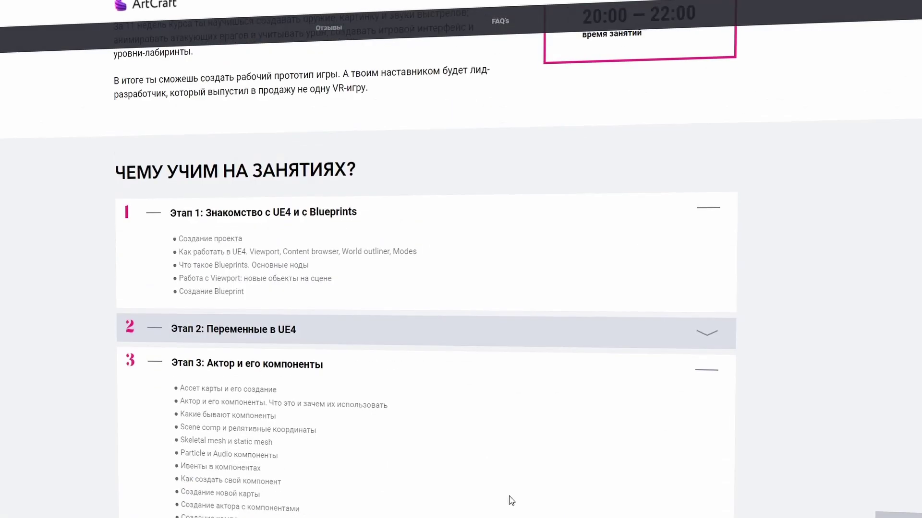
{"action": "scroll", "coordinate": [510, 501], "scroll_direction": "up", "scroll_amount": 5}
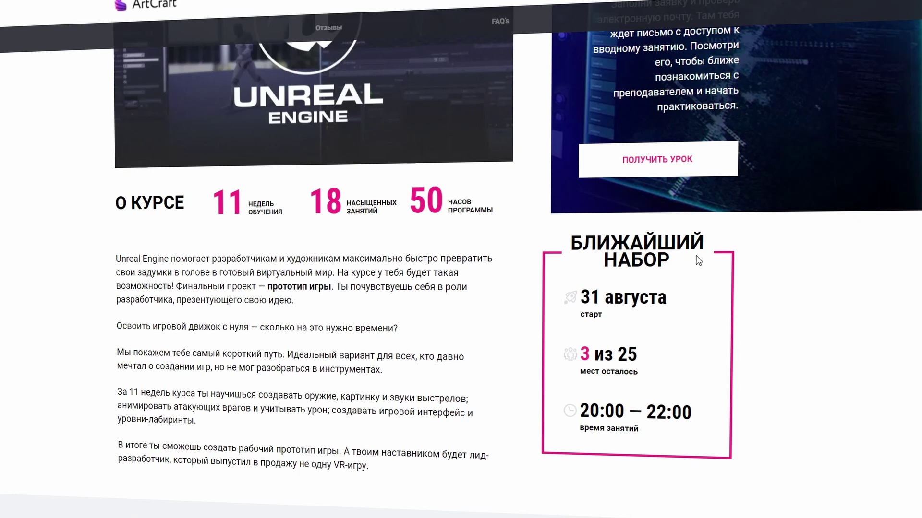
{"action": "scroll", "coordinate": [555, 358], "scroll_direction": "up", "scroll_amount": 3}
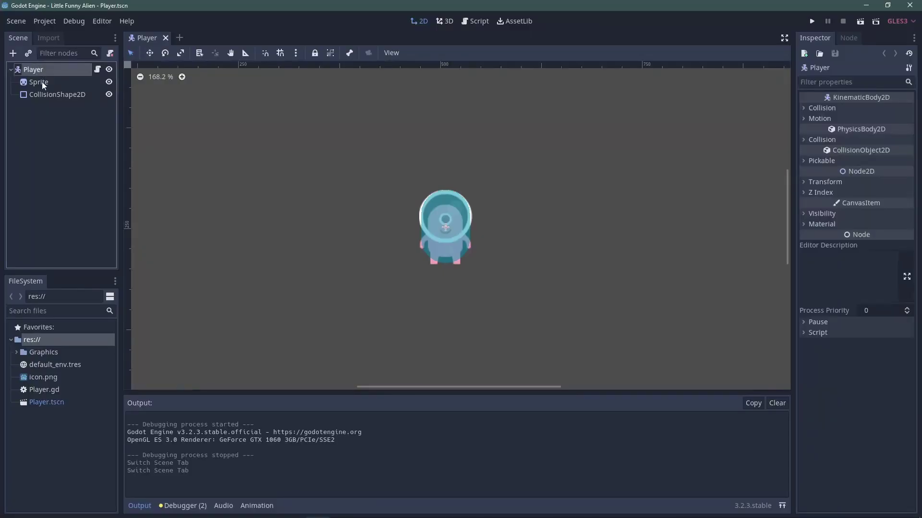
Step: Start a new 2D scene, rename its Node2D root to Level1, and open Instance Child Scene
{"action": "left_click", "coordinate": [45, 95]}
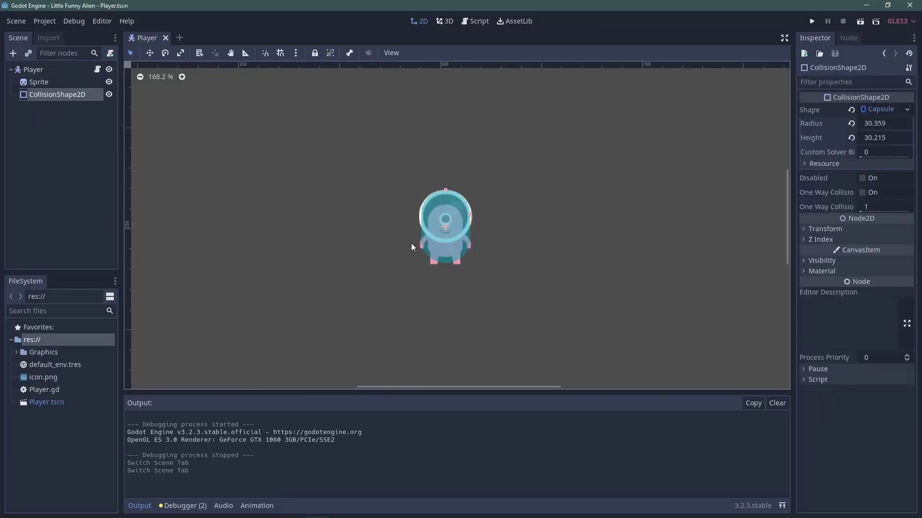
{"action": "left_click", "coordinate": [181, 38]}
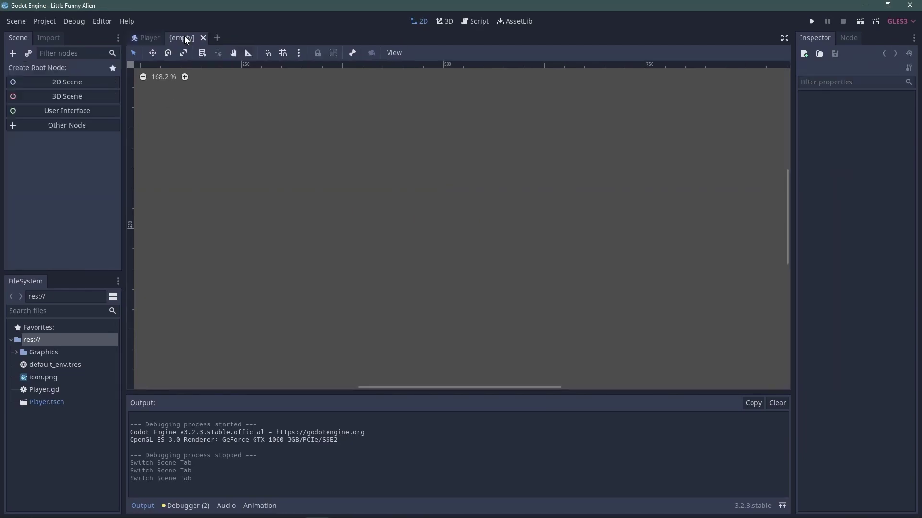
{"action": "left_click", "coordinate": [68, 84]}
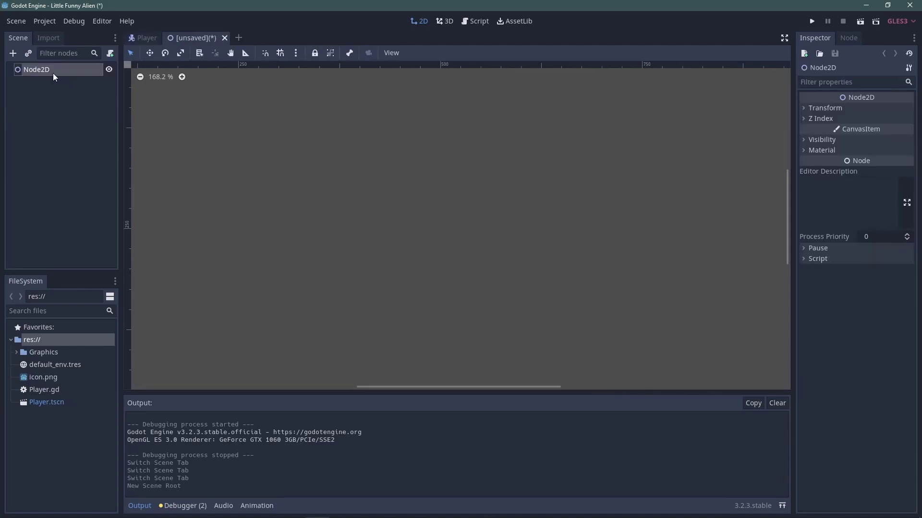
{"action": "double_click", "coordinate": [54, 72]}
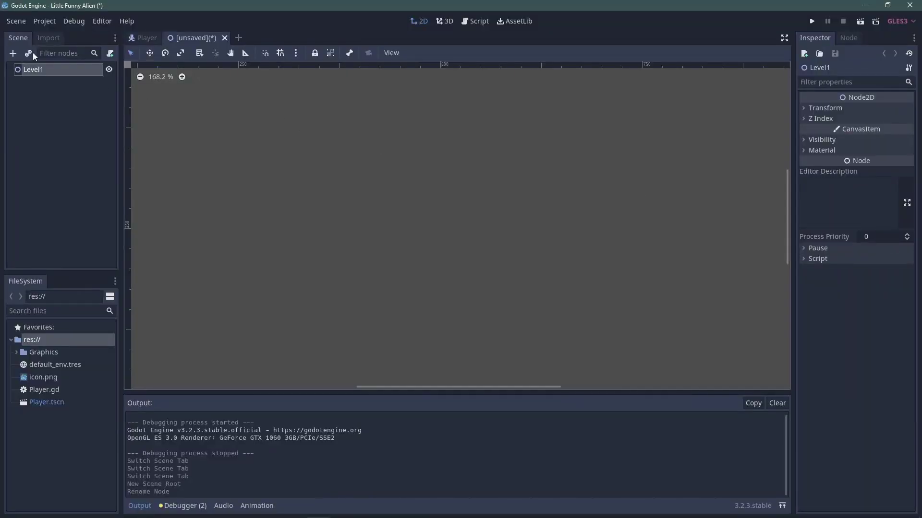
{"action": "left_click", "coordinate": [27, 54]}
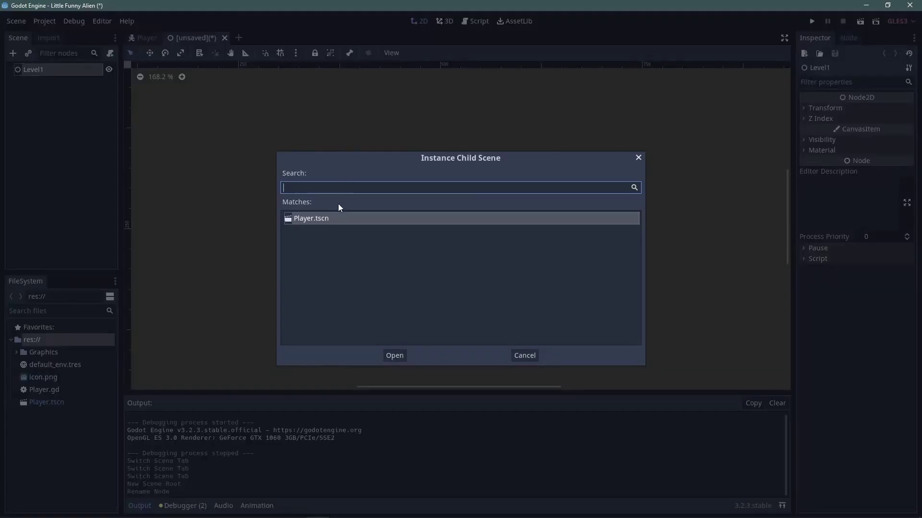
Step: Instance Player.tscn and add a StaticBody2D with a grass.png Sprite scaled to 5 horizontally
{"action": "double_click", "coordinate": [329, 218]}
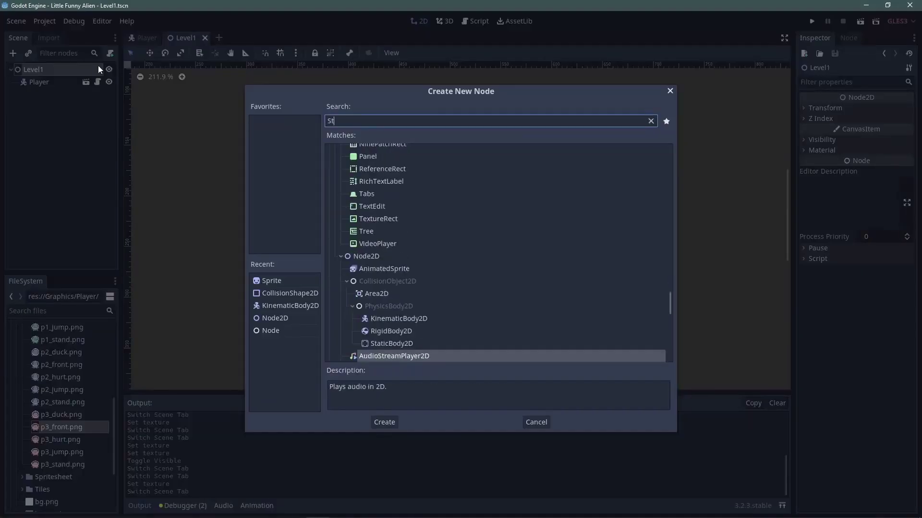
{"action": "type", "text": "tat"}
{"action": "double_click", "coordinate": [376, 267]}
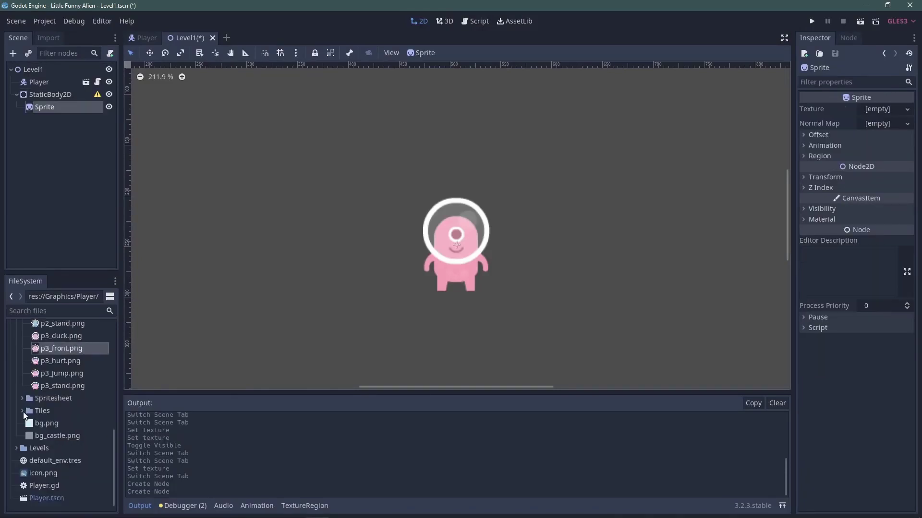
{"action": "scroll", "coordinate": [83, 422], "scroll_direction": "down", "scroll_amount": 5}
{"action": "scroll", "coordinate": [74, 421], "scroll_direction": "down", "scroll_amount": 5}
{"action": "scroll", "coordinate": [63, 422], "scroll_direction": "down", "scroll_amount": 5}
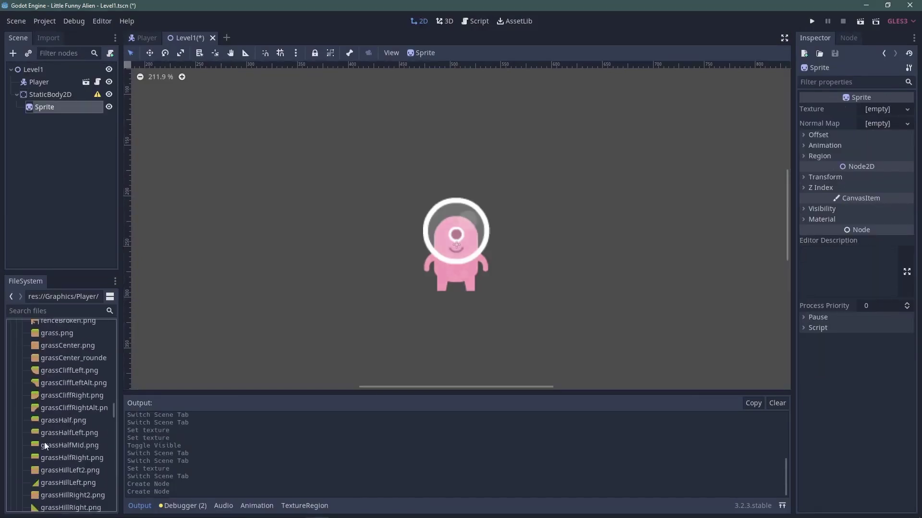
{"action": "left_click_drag", "start_coordinate": [56, 335], "coordinate": [878, 110]}
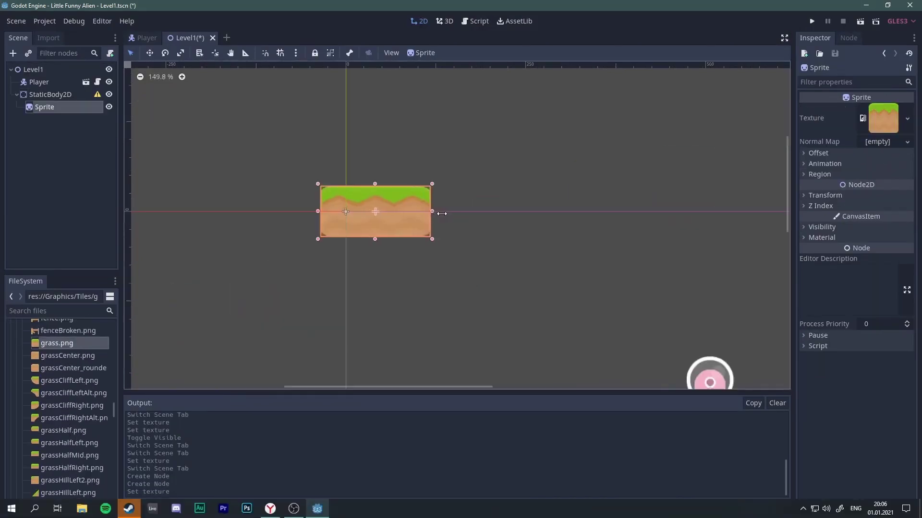
{"action": "left_click_drag", "start_coordinate": [487, 213], "coordinate": [489, 213]}
{"action": "left_click", "coordinate": [824, 195]}
{"action": "left_click", "coordinate": [873, 250]}
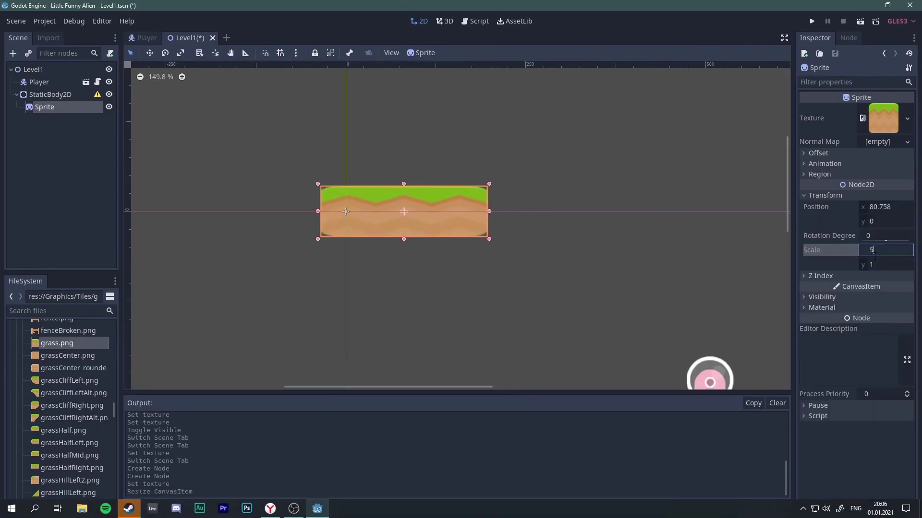
{"action": "type", "text": "5"}
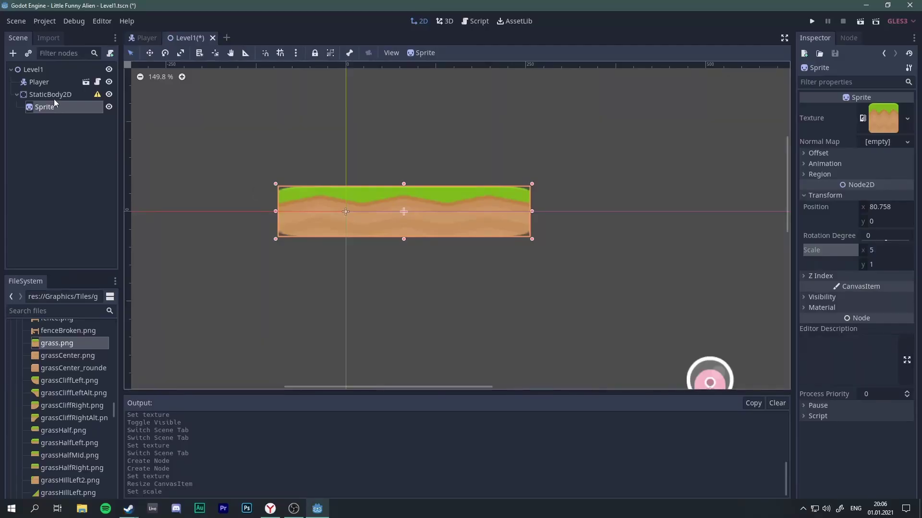
Step: Give the static body a CollisionShape2D with a RectangleShape2D and move the floor beneath the alien
{"action": "left_click", "coordinate": [54, 95]}
{"action": "key", "text": "ctrl+a"}
{"action": "double_click", "coordinate": [379, 350]}
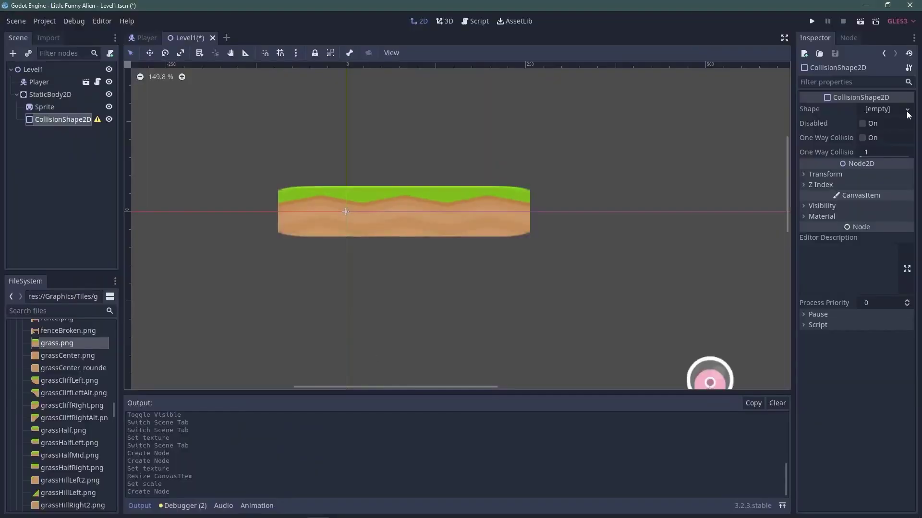
{"action": "left_click", "coordinate": [879, 109]}
{"action": "left_click", "coordinate": [868, 182]}
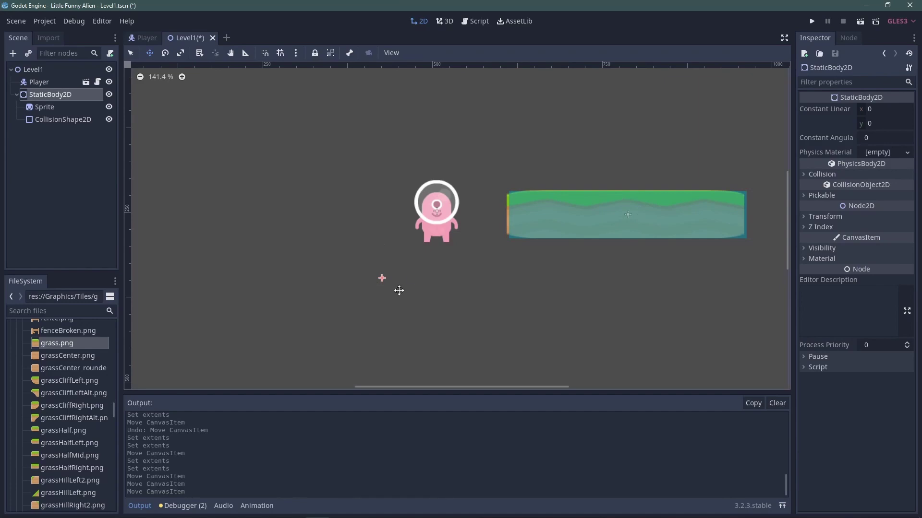
{"action": "left_click", "coordinate": [48, 112]}
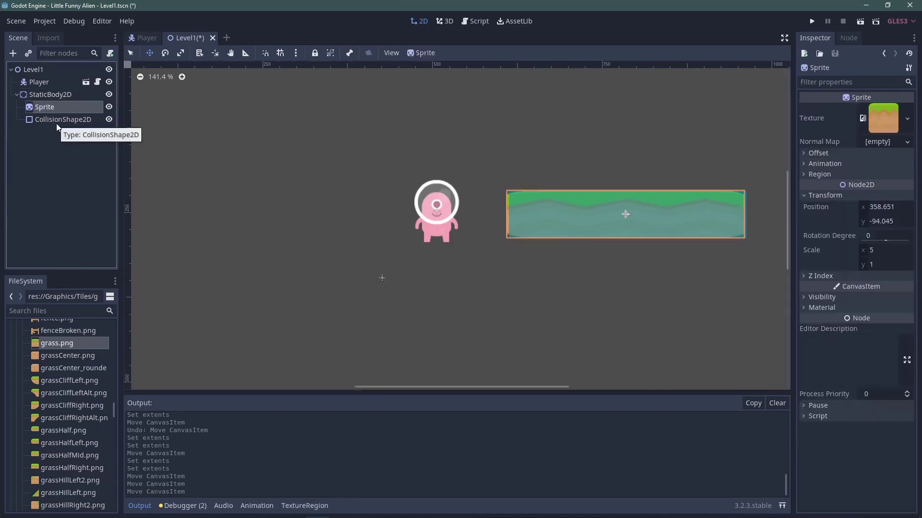
{"action": "left_click", "coordinate": [56, 120], "text": "ctrl"}
{"action": "mouse_move", "coordinate": [587, 223]}
{"action": "left_mouse_down"}
{"action": "mouse_move", "coordinate": [511, 264]}
{"action": "mouse_move", "coordinate": [339, 287]}
{"action": "left_mouse_up"}
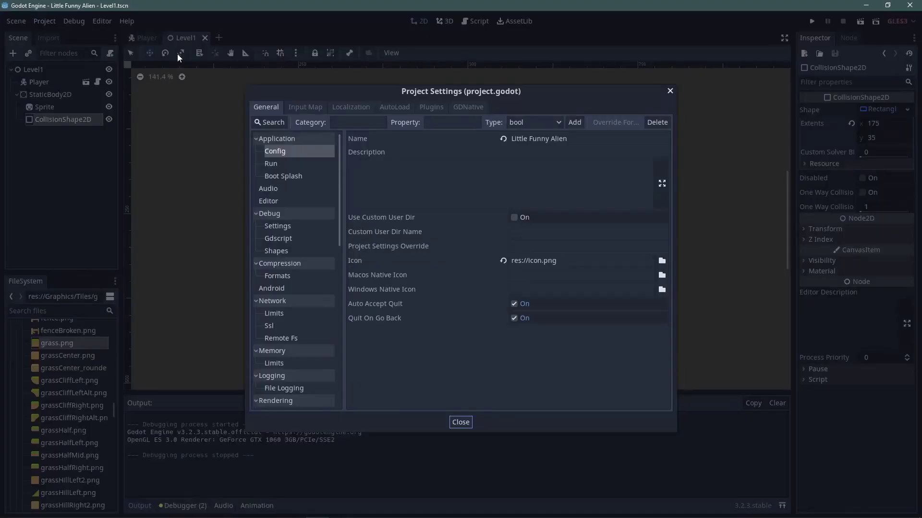
Step: Change the project's main scene in the Run settings and launch the game with F5
{"action": "left_click", "coordinate": [284, 166]}
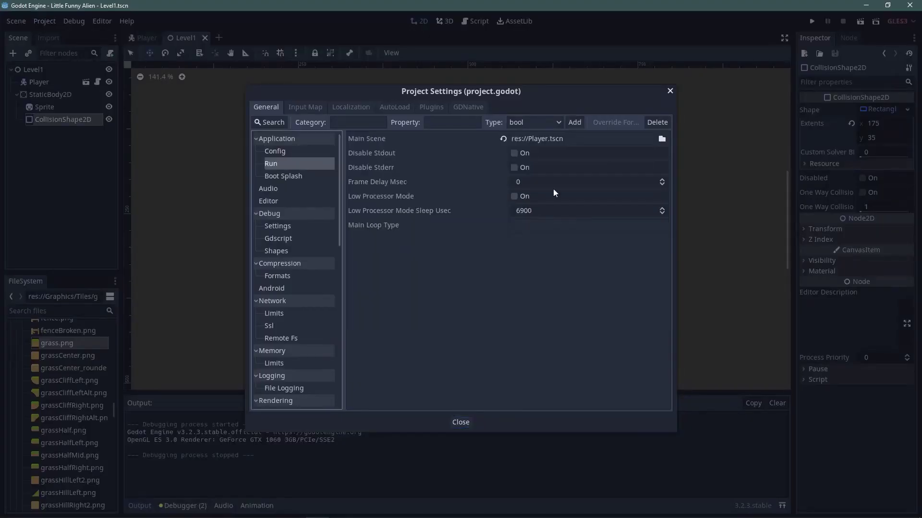
{"action": "left_click", "coordinate": [662, 139]}
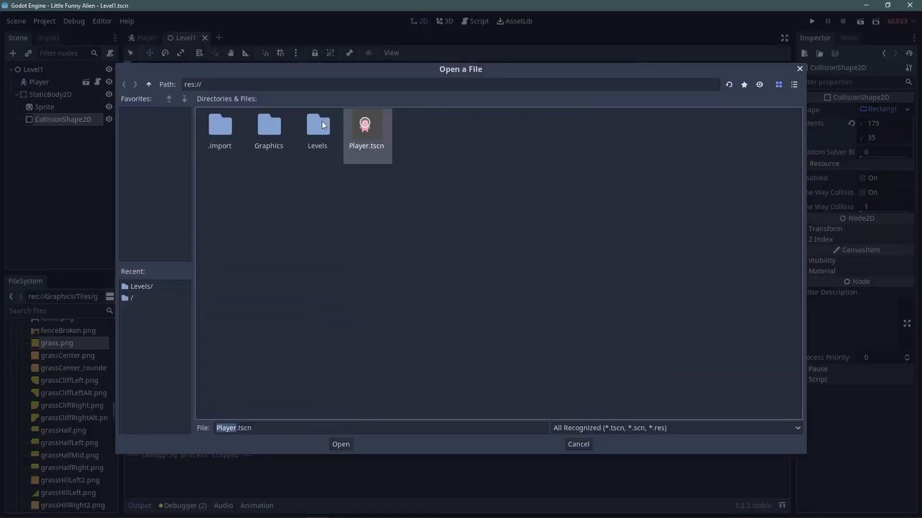
{"action": "left_click", "coordinate": [340, 444]}
{"action": "left_click", "coordinate": [462, 418]}
{"action": "key", "text": "F5"}
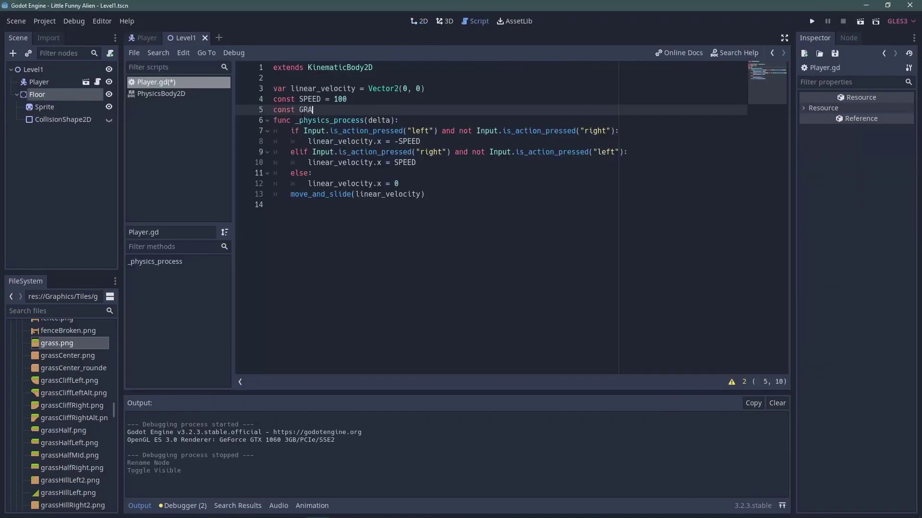
Step: Add a GRAVITY = 500 constant, raise SPEED to 1000, and save Player.gd
{"action": "type", "text": "VITY = "}
{"action": "type", "text": "500"}
{"action": "left_click", "coordinate": [354, 99]}
{"action": "type", "text": "0"}
{"action": "left_click", "coordinate": [409, 120]}
{"action": "key", "text": "ctrl+s"}
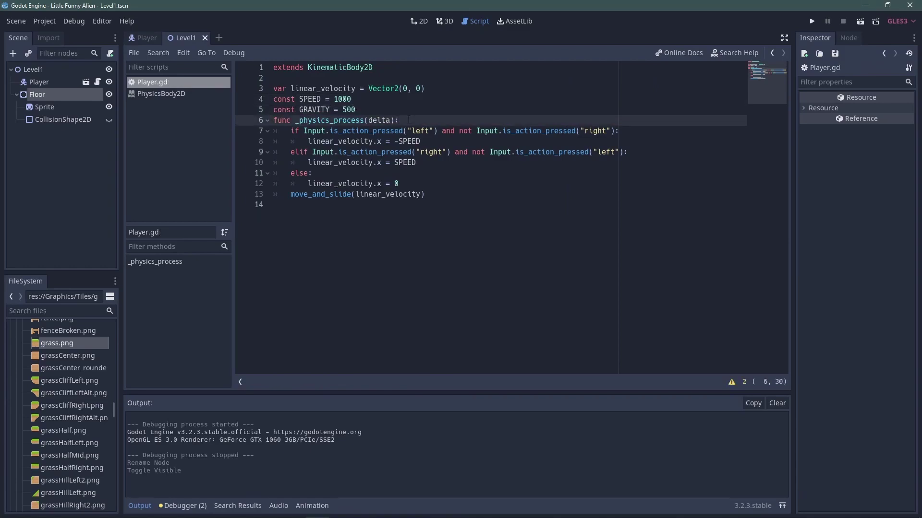
Step: Add linear_velocity.y += GRAVITY at the top of _physics_process, with blank lines after the constants
{"action": "key", "text": "Return"}
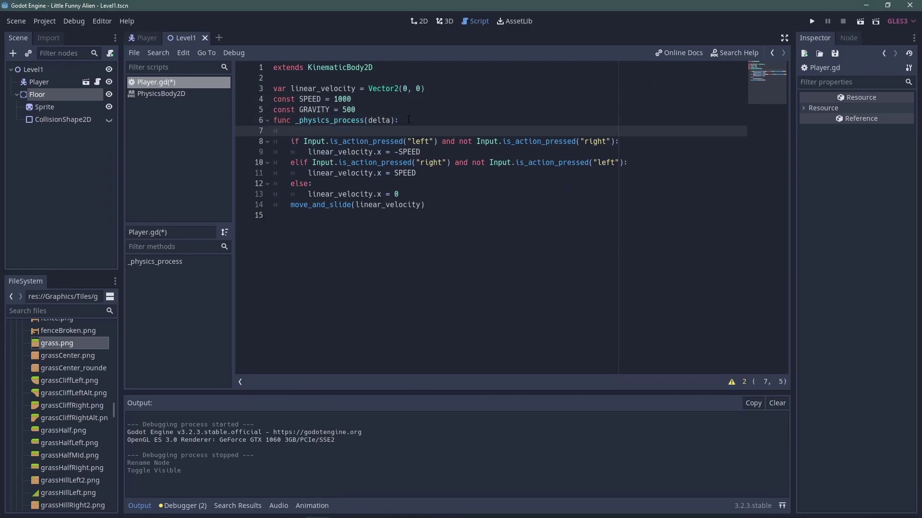
{"action": "type", "text": "linear_velocity.y +="}
{"action": "type", "text": " GRAVITY"}
{"action": "left_click", "coordinate": [403, 100]}
{"action": "left_click", "coordinate": [401, 110]}
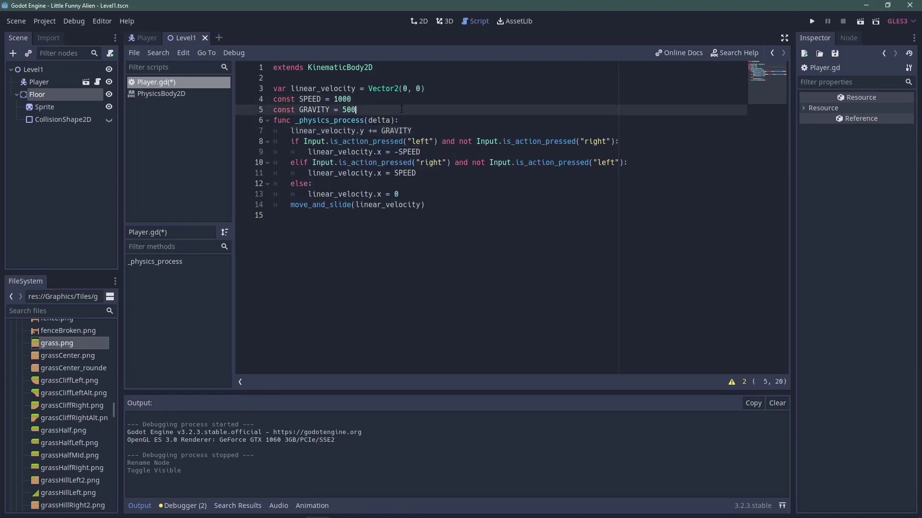
{"action": "key", "text": "Return"}
{"action": "key", "text": "Return"}
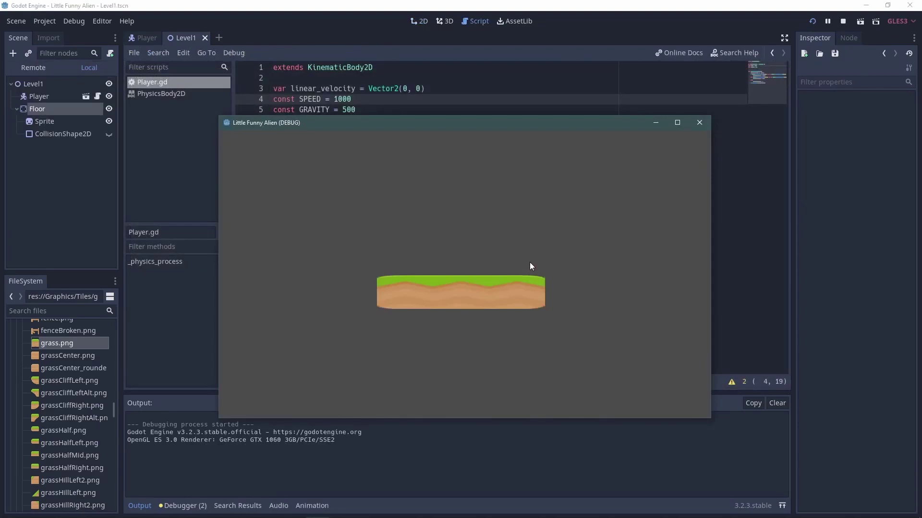
Step: Walk the landed alien off to the left, then close the running game
{"action": "key", "text": "Left"}
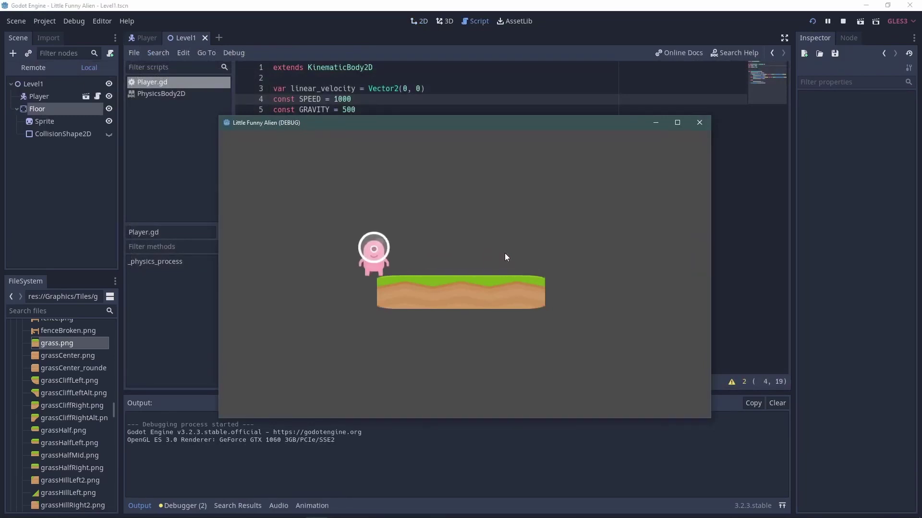
{"action": "key", "text": "alt+F4"}
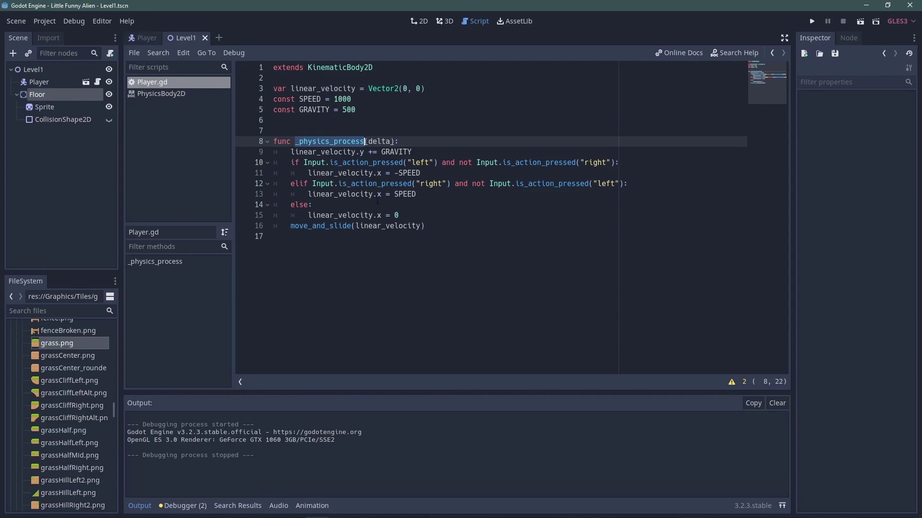
Step: Back in the script editor, set the UP value to Vector2(0, -1)
{"action": "key", "text": "ctrl+F1"}
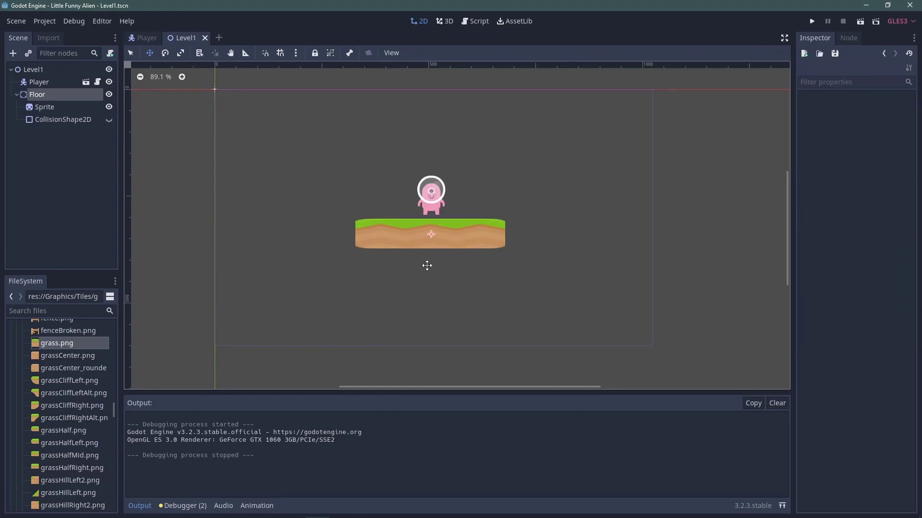
{"action": "key", "text": "ctrl+F3"}
{"action": "type", "text": "Vect"}
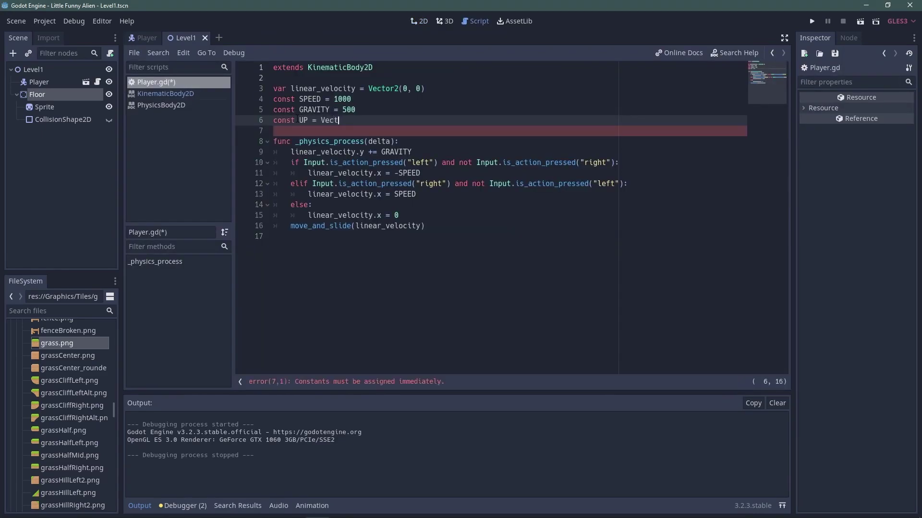
{"action": "type", "text": "or2(0,"}
{"action": "type", "text": " -"}
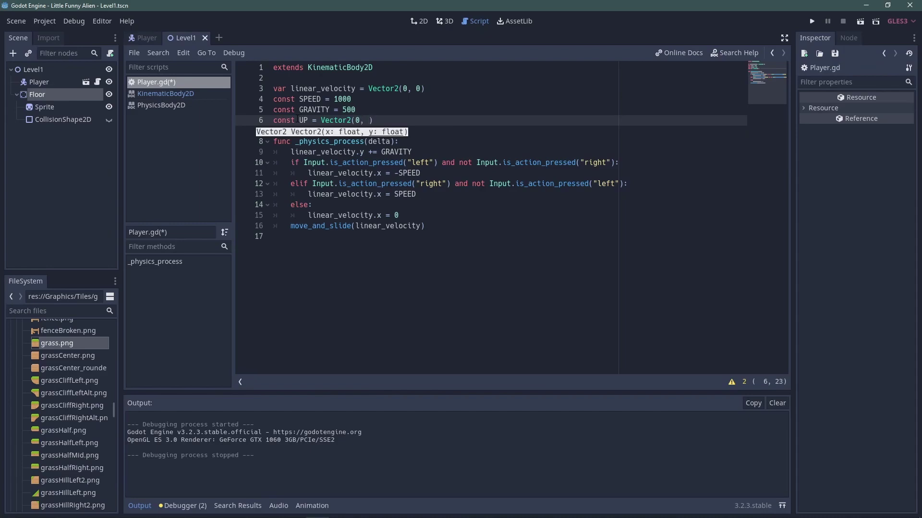
{"action": "type", "text": "1"}
Step: Write func apply_gravity() that adds GRAVITY only when not is_on_floor()
{"action": "left_click", "coordinate": [463, 238]}
{"action": "key", "text": "Return"}
{"action": "key", "text": "Return"}
{"action": "type", "text": "func apply"}
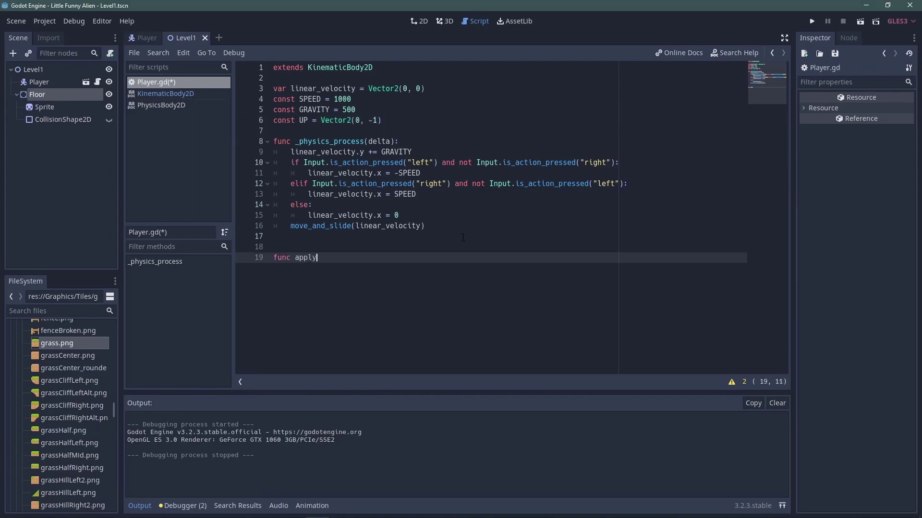
{"action": "type", "text": "_gravity()"}
{"action": "type", "text": ":"}
{"action": "key", "text": "Return"}
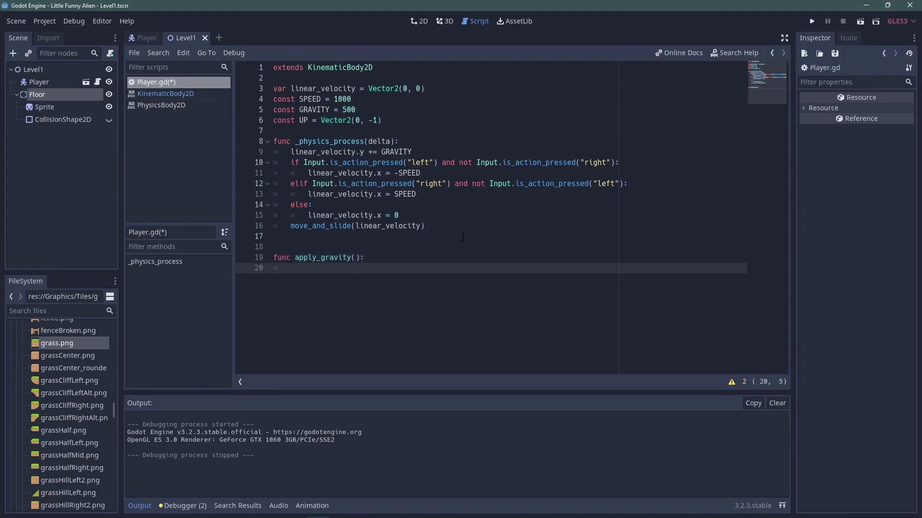
{"action": "type", "text": "if not is_on_floor():"}
{"action": "key", "text": "Return"}
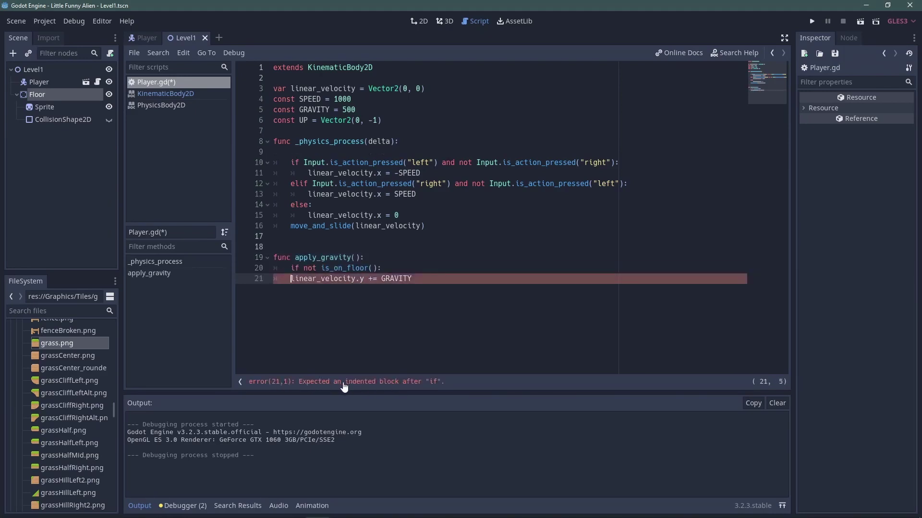
{"action": "key", "text": "Tab"}
{"action": "key", "text": "Return"}
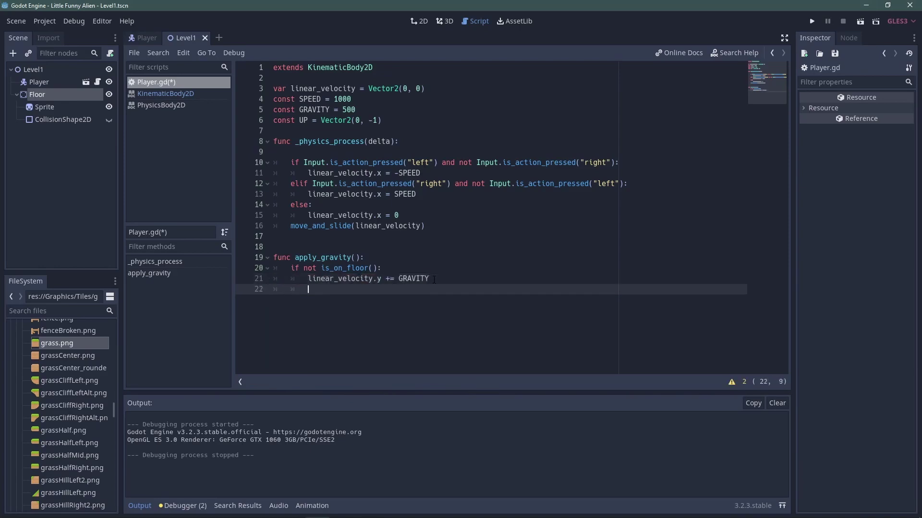
{"action": "key", "text": "Tab"}
{"action": "key", "text": "Tab"}
{"action": "key", "text": "Tab"}
{"action": "key", "text": "BackSpace"}
{"action": "key", "text": "BackSpace"}
{"action": "key", "text": "BackSpace"}
{"action": "key", "text": "BackSpace"}
{"action": "key", "text": "BackSpace"}
{"action": "key", "text": "BackSpace"}
{"action": "key", "text": "BackSpace"}
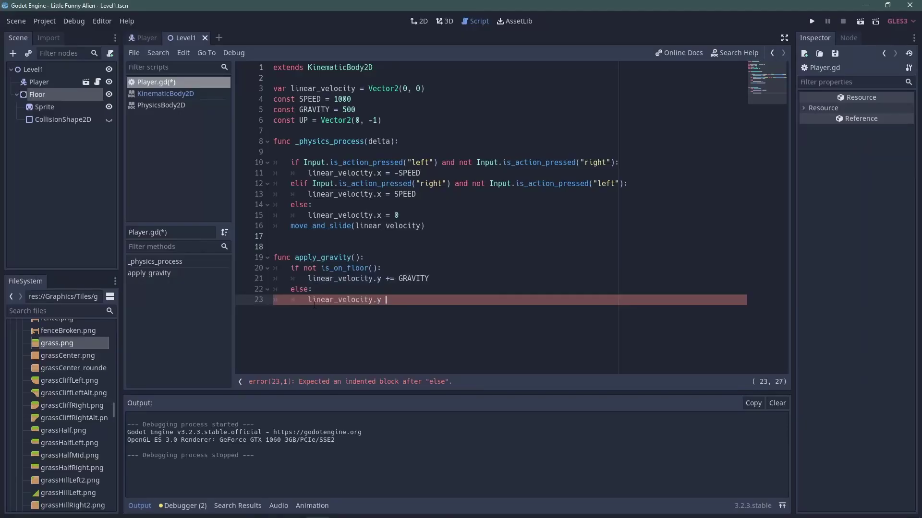
{"action": "type", "text": "= 0"}
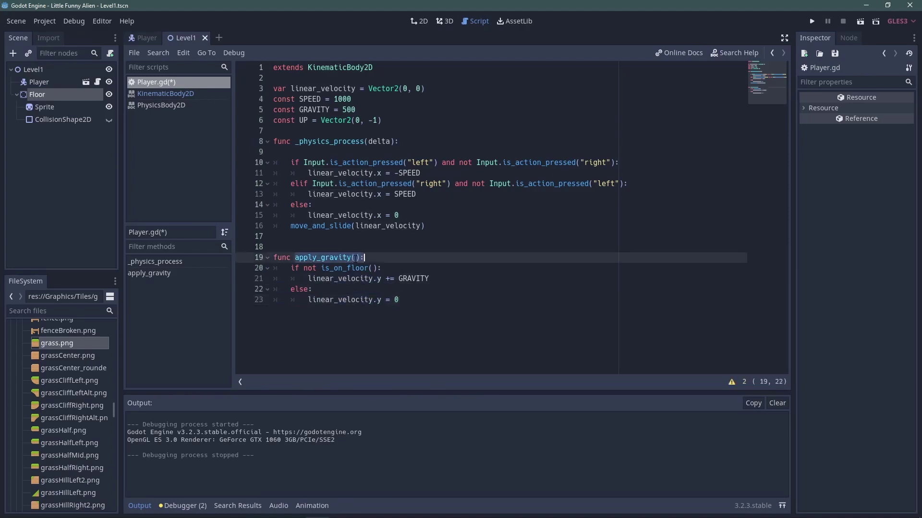
Step: Call apply_gravity() at the start of _physics_process and save the script
{"action": "left_click_drag", "start_coordinate": [360, 258], "coordinate": [295, 257]}
{"action": "key", "text": "ctrl+c"}
{"action": "left_click", "coordinate": [324, 151]}
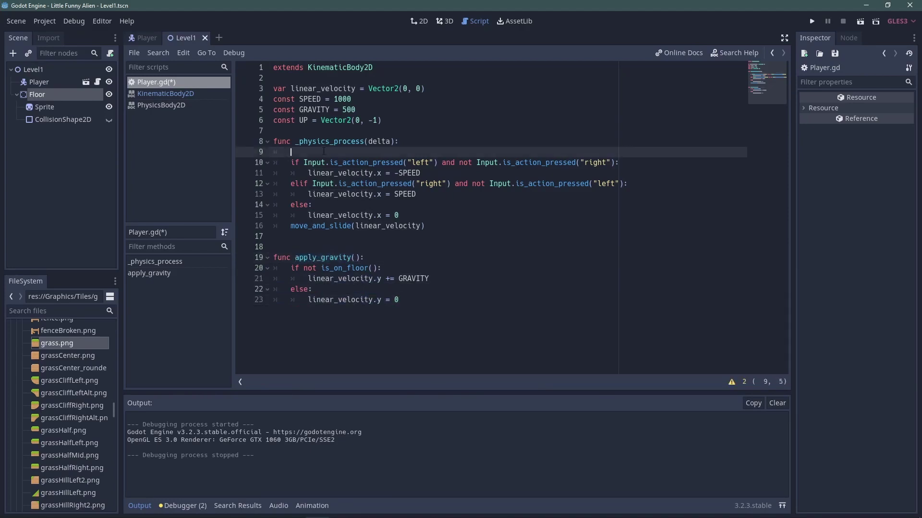
{"action": "key", "text": "ctrl+v"}
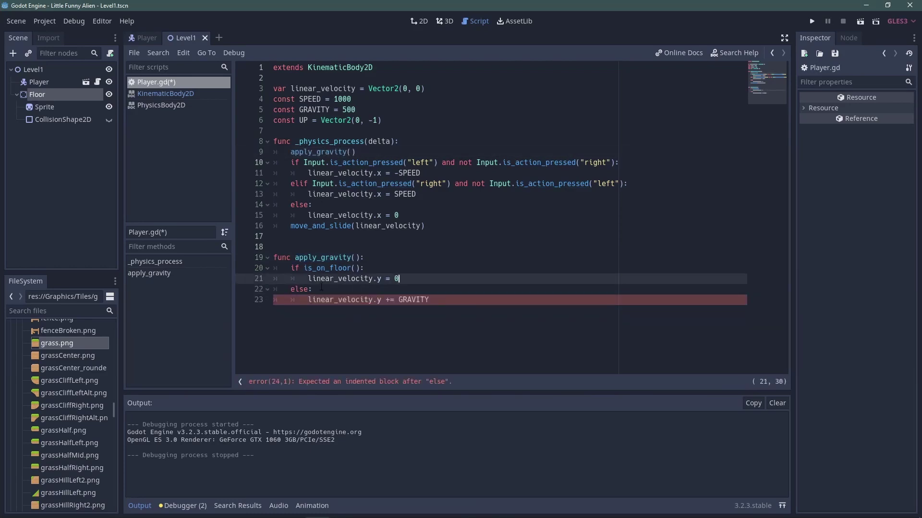
{"action": "left_click", "coordinate": [409, 319]}
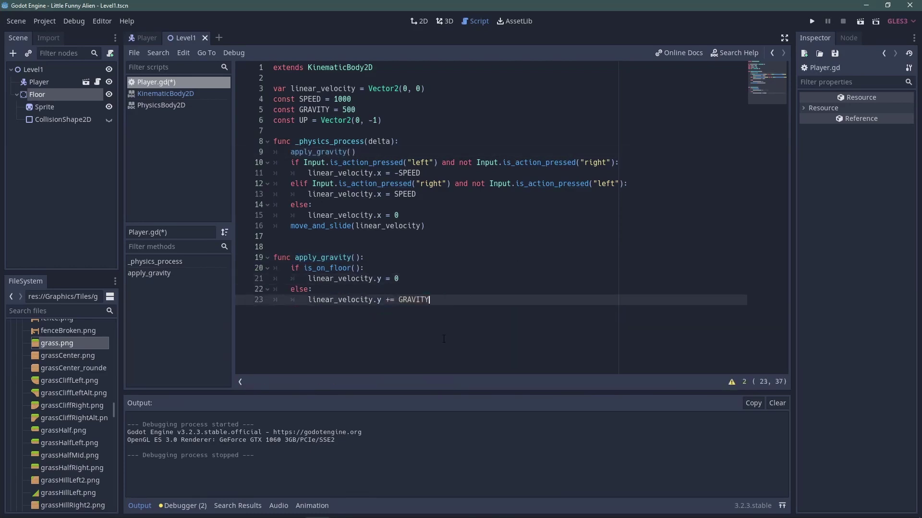
{"action": "key", "text": "ctrl+s"}
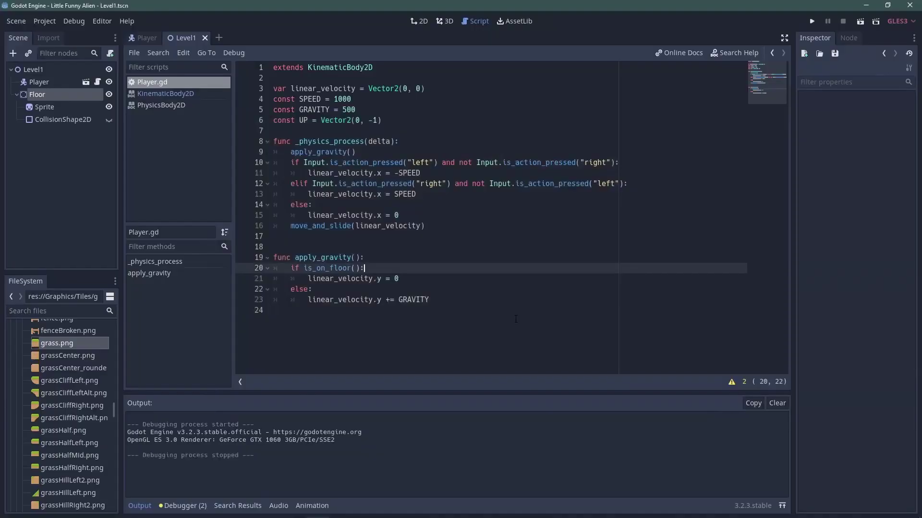
Step: Pass UP as the second move_and_slide argument, lower GRAVITY to 5, and run the game
{"action": "left_click", "coordinate": [421, 226]}
{"action": "type", "text": ","}
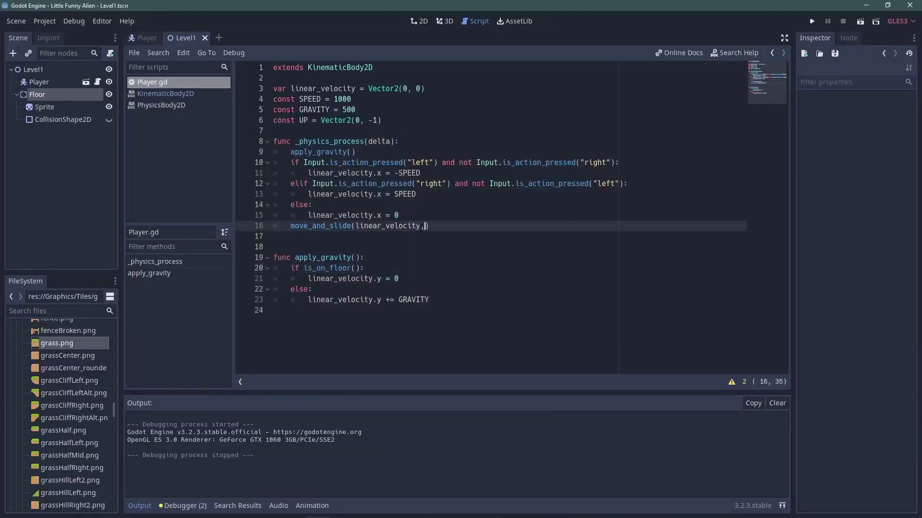
{"action": "type", "text": "UP"}
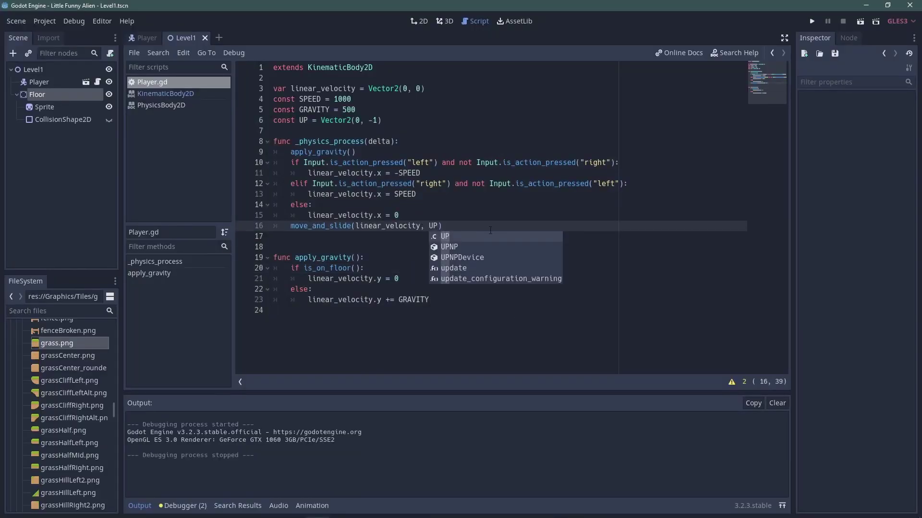
{"action": "key", "text": "Escape"}
{"action": "left_click", "coordinate": [369, 109]}
{"action": "key", "text": "BackSpace"}
{"action": "key", "text": "BackSpace"}
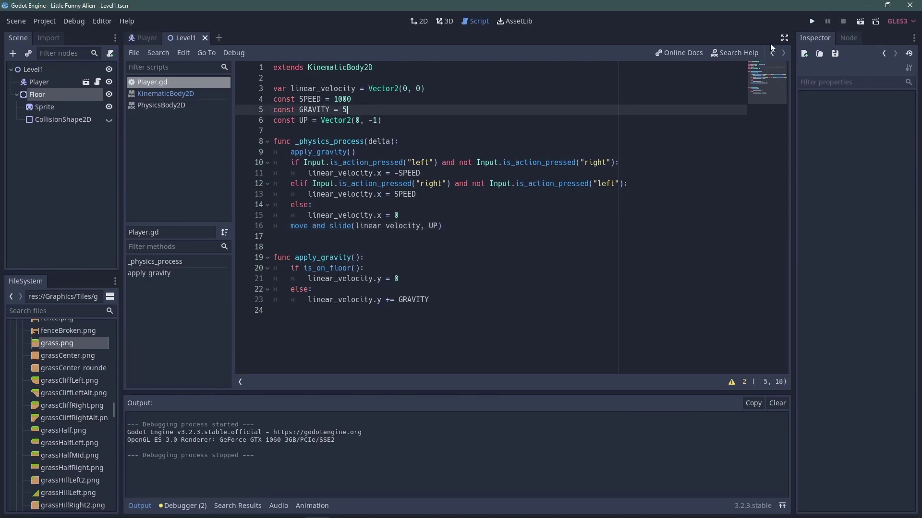
{"action": "left_click", "coordinate": [811, 21]}
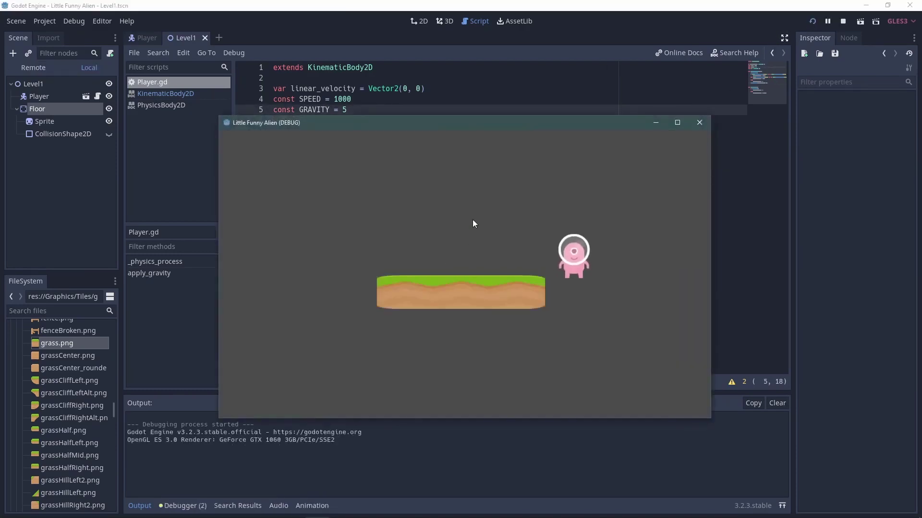
Step: Close the game and add a JUMP_SPEED = 1000 constant below UP, then save
{"action": "left_click", "coordinate": [699, 123]}
{"action": "left_click", "coordinate": [402, 123]}
{"action": "key", "text": "Return"}
{"action": "type", "text": "const "}
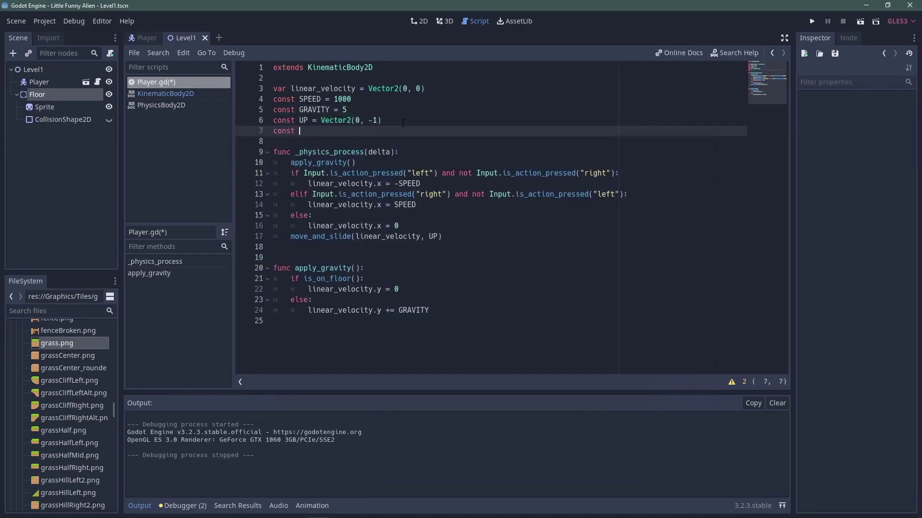
{"action": "type", "text": "JUMP_SPEED = 1000"}
{"action": "key", "text": "ctrl+s"}
Step: Lower SPEED to 800 and make the jump set vertical velocity to -JUMP_SPEED
{"action": "double_click", "coordinate": [343, 99]}
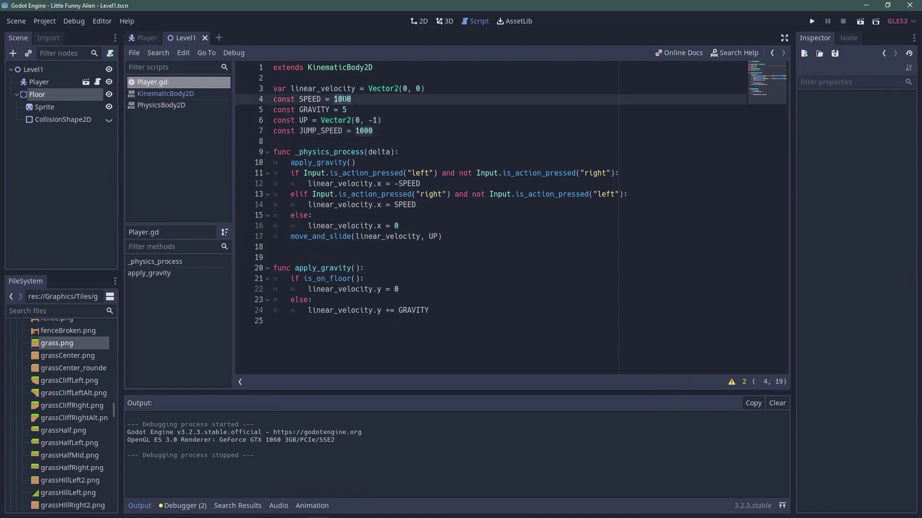
{"action": "type", "text": "800"}
{"action": "left_click", "coordinate": [373, 131]}
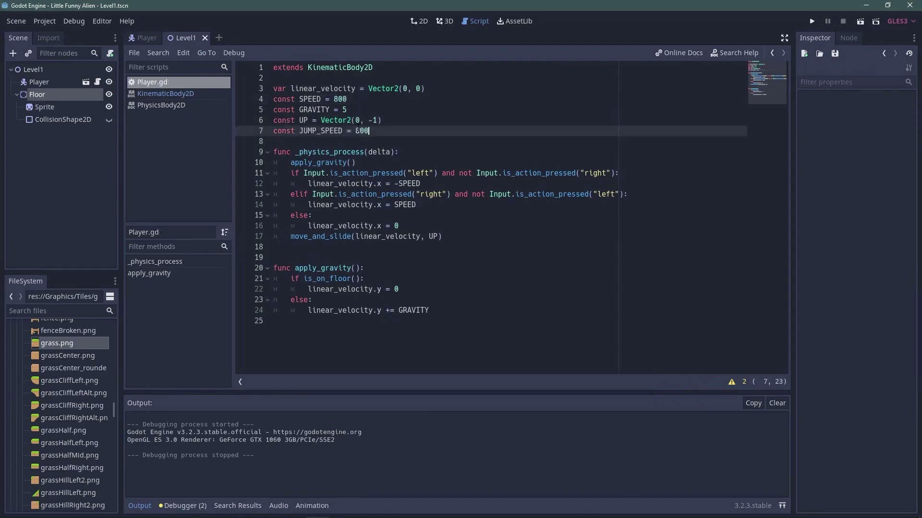
{"action": "type", "text": "ut.is_action_pressed(\"jump\"):"}
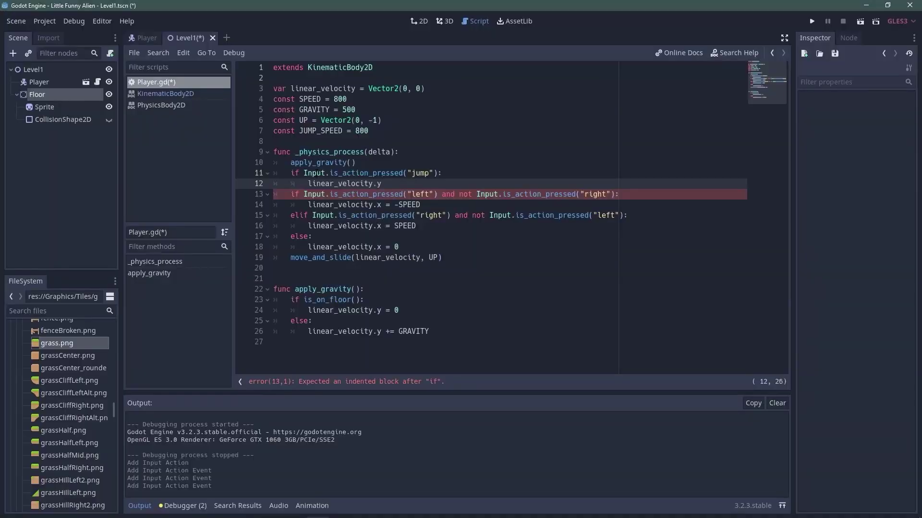
{"action": "type", "text": " = -JU"}
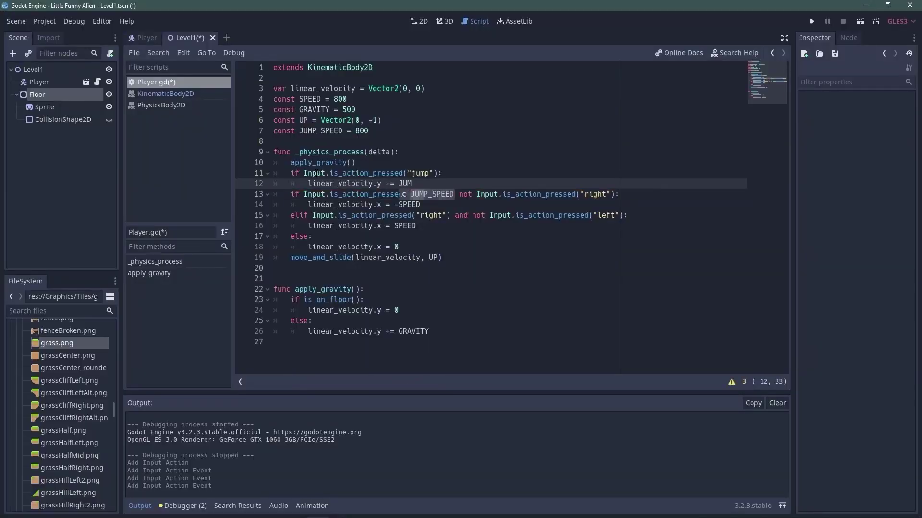
{"action": "key", "text": "Return"}
Step: Test-run the game, jumping twice with space, then close it
{"action": "key", "text": "F5"}
{"action": "key", "text": "space"}
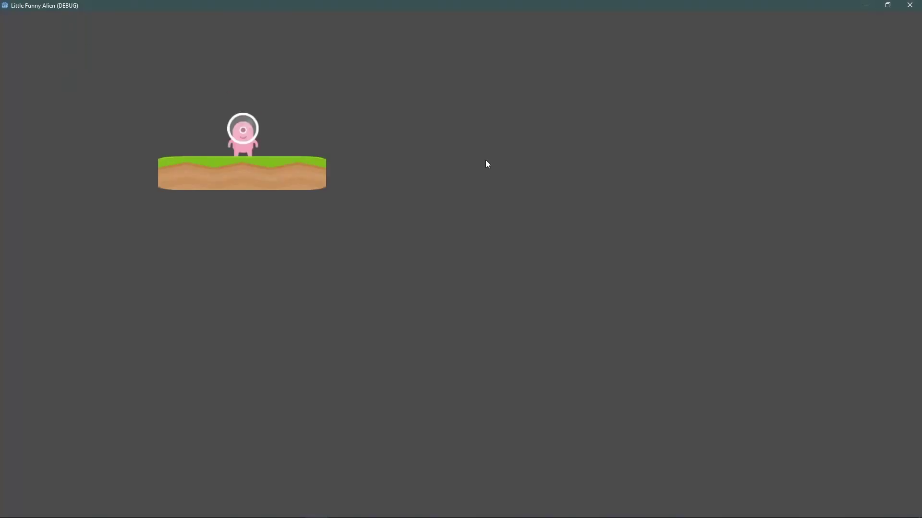
{"action": "key", "text": "space"}
{"action": "left_click", "coordinate": [909, 8]}
Step: Add 'and is_on_floor()' to the jump check, set GRAVITY to 250, and test-run
{"action": "type", "text": "and "}
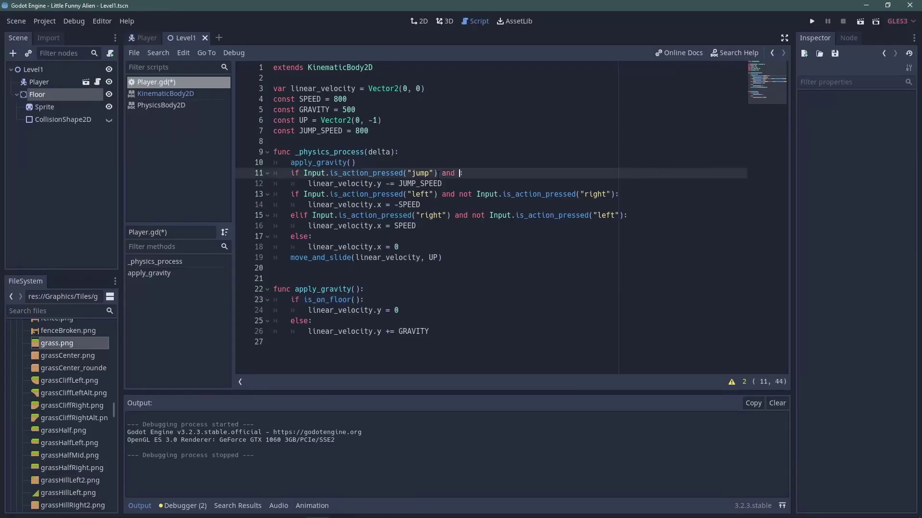
{"action": "type", "text": "is_on_floor()"}
{"action": "double_click", "coordinate": [349, 110]}
{"action": "type", "text": "250"}
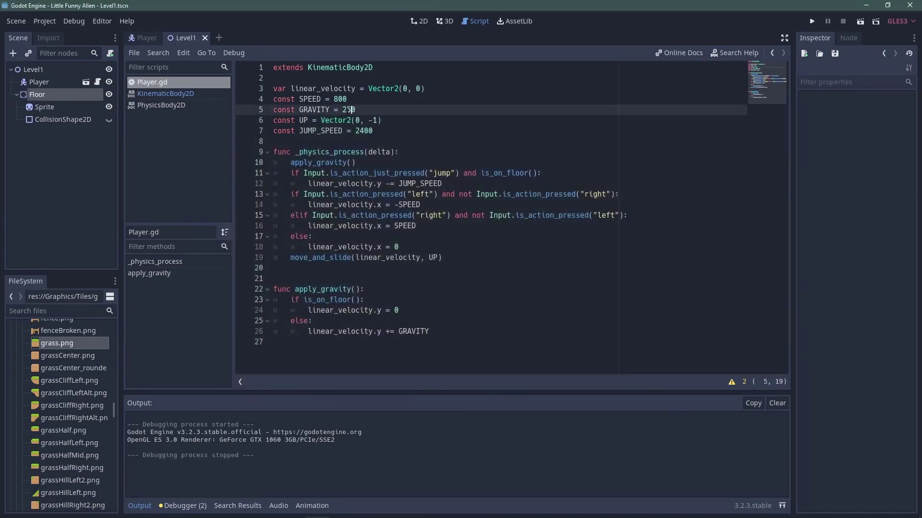
{"action": "left_click", "coordinate": [372, 131]}
{"action": "left_click", "coordinate": [811, 21]}
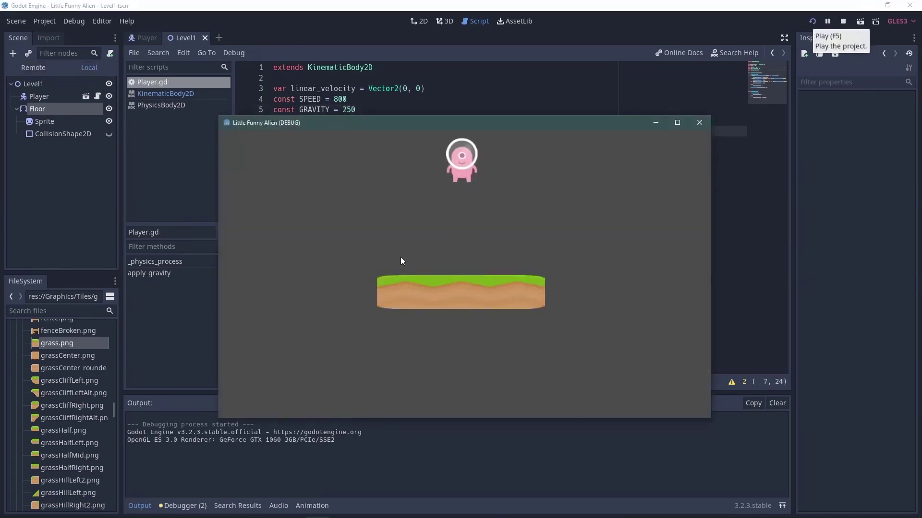
{"action": "left_click", "coordinate": [699, 122]}
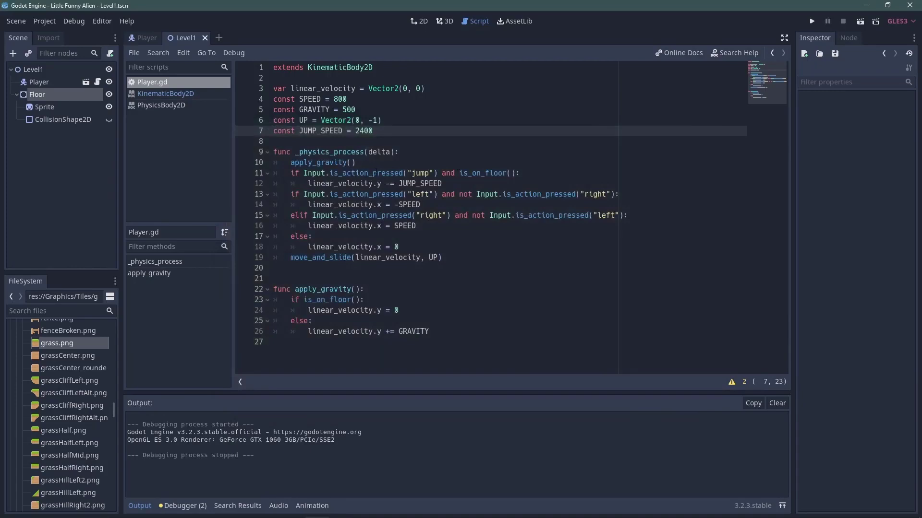
Step: Change is_action_pressed to is_action_just_pressed for jumping and run the game with F5
{"action": "left_click", "coordinate": [373, 173]}
{"action": "type", "text": "jus"}
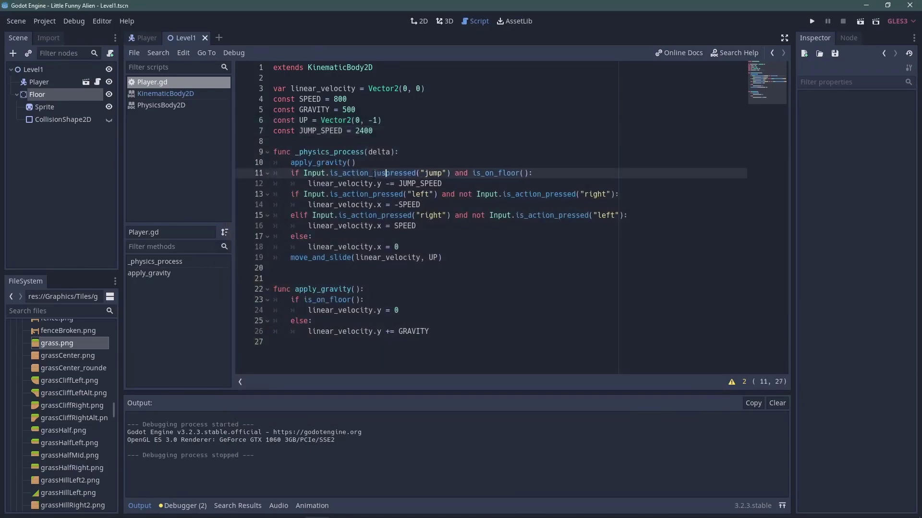
{"action": "type", "text": "t_"}
{"action": "left_click", "coordinate": [480, 173]}
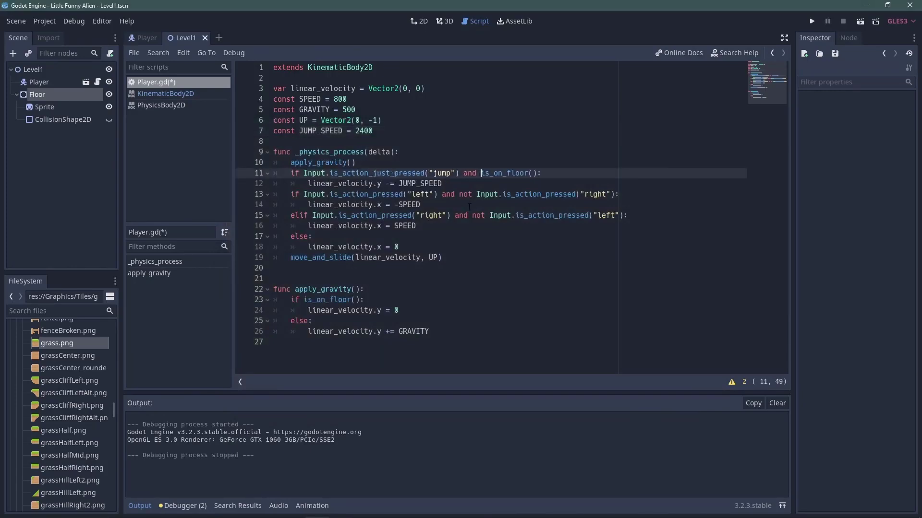
{"action": "key", "text": "F5"}
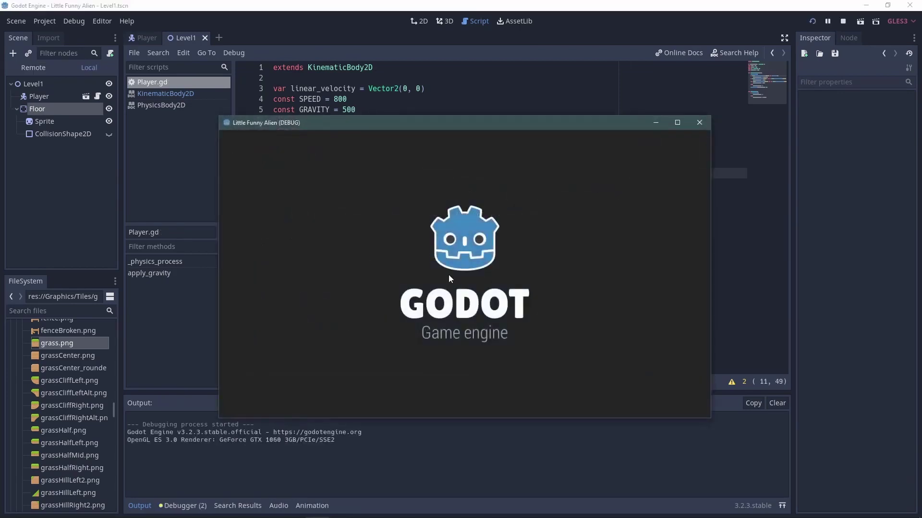
Step: Declare func jump() and move the left/right movement block into move()
{"action": "type", "text": "p():"}
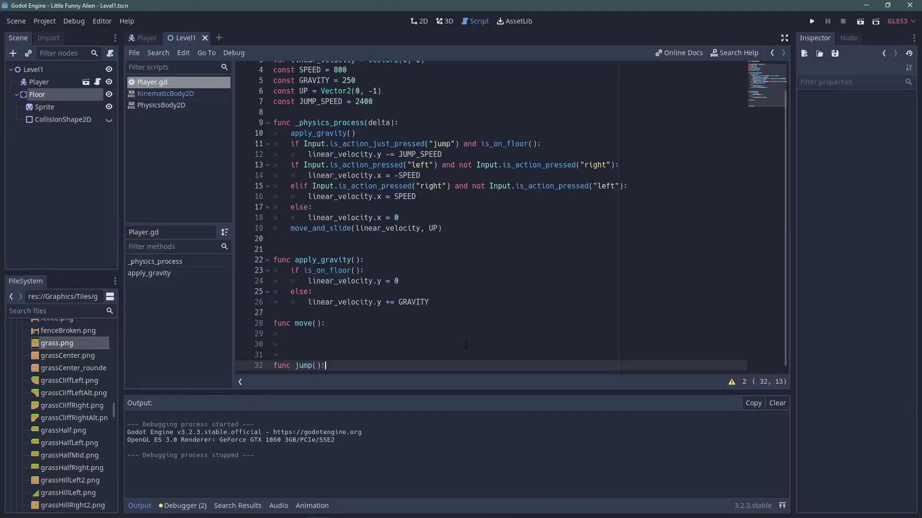
{"action": "key", "text": "Return"}
{"action": "left_click_drag", "start_coordinate": [399, 207], "coordinate": [233, 154]}
{"action": "key", "text": "ctrl+c"}
{"action": "key", "text": "BackSpace"}
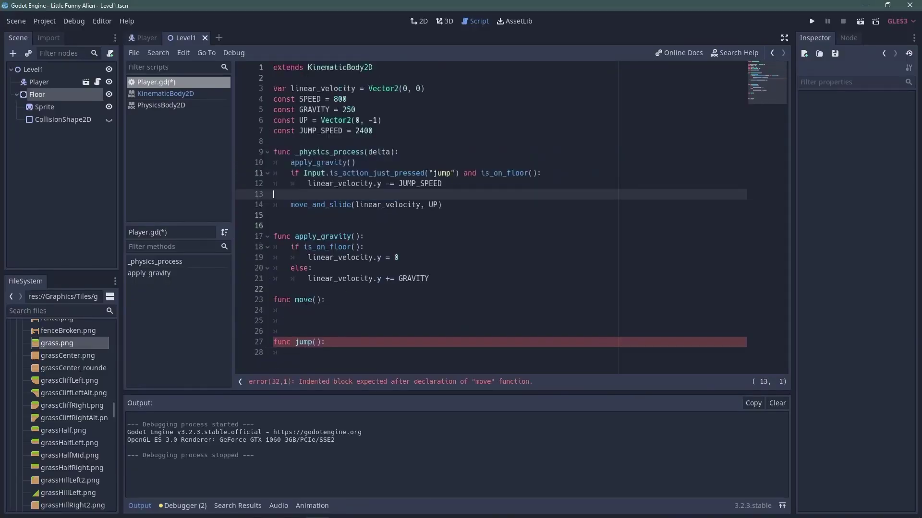
{"action": "left_click", "coordinate": [286, 310]}
{"action": "key", "text": "ctrl+v"}
{"action": "key", "text": "ctrl+z"}
{"action": "key", "text": "BackSpace"}
{"action": "key", "text": "BackSpace"}
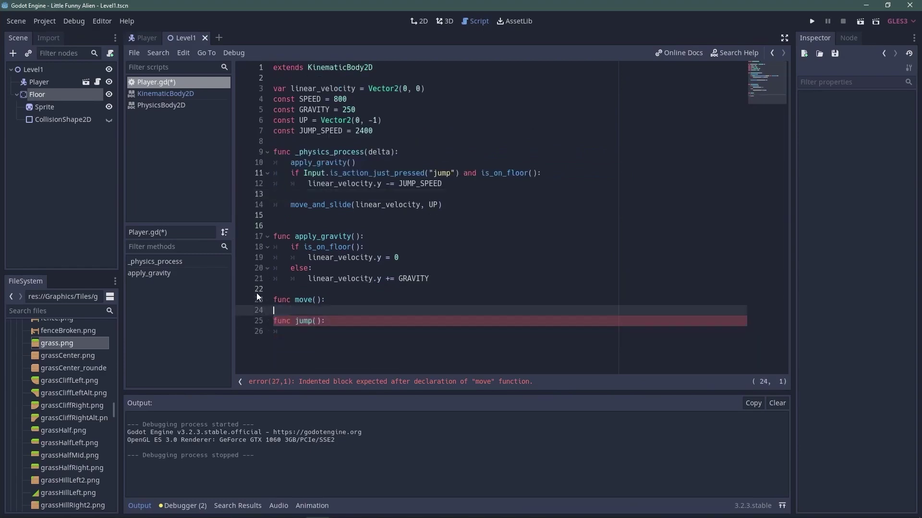
{"action": "key", "text": "ctrl+v"}
Step: Cut the jump check out of _physics_process and paste it into func jump()
{"action": "key", "text": "ctrl+s"}
{"action": "left_click_drag", "start_coordinate": [442, 184], "coordinate": [261, 175]}
{"action": "key", "text": "ctrl+x"}
{"action": "scroll", "coordinate": [288, 240], "scroll_direction": "down", "scroll_amount": 1}
{"action": "left_click", "coordinate": [319, 352]}
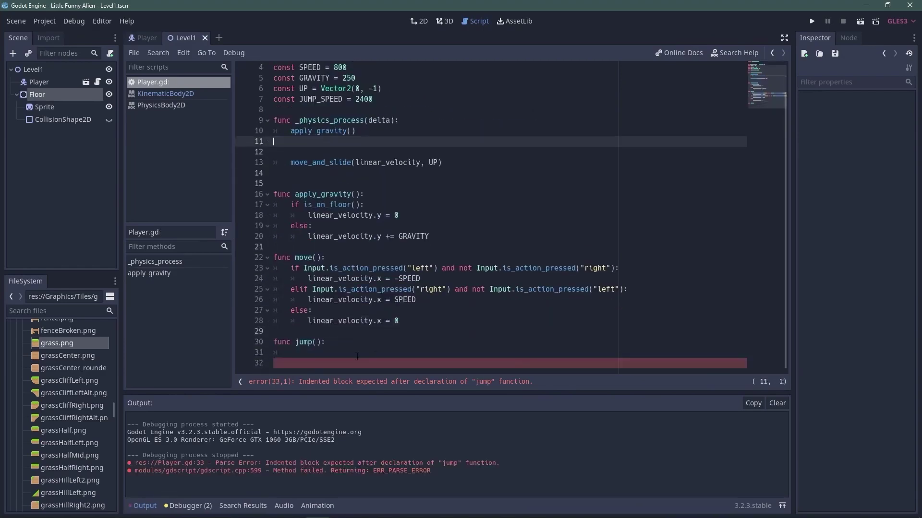
{"action": "key", "text": "ctrl+v"}
Step: Call move() and jump() in _physics_process, test-run, then select the player's Sprite node
{"action": "left_click", "coordinate": [302, 142]}
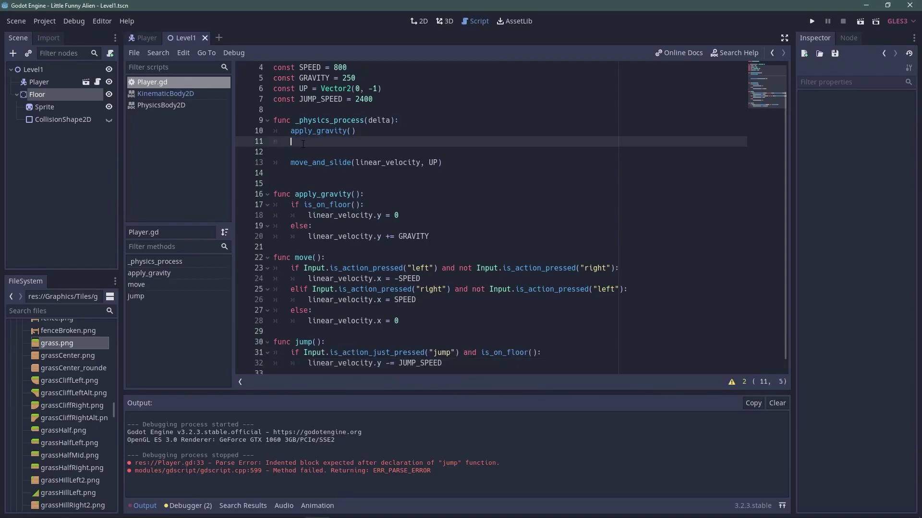
{"action": "type", "text": "move()"}
{"action": "key", "text": "Return"}
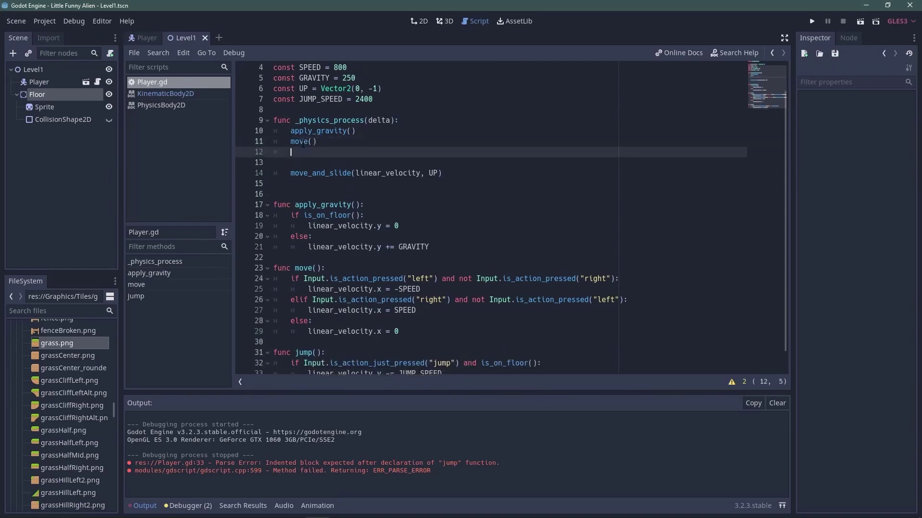
{"action": "type", "text": "jump()"}
{"action": "key", "text": "F5"}
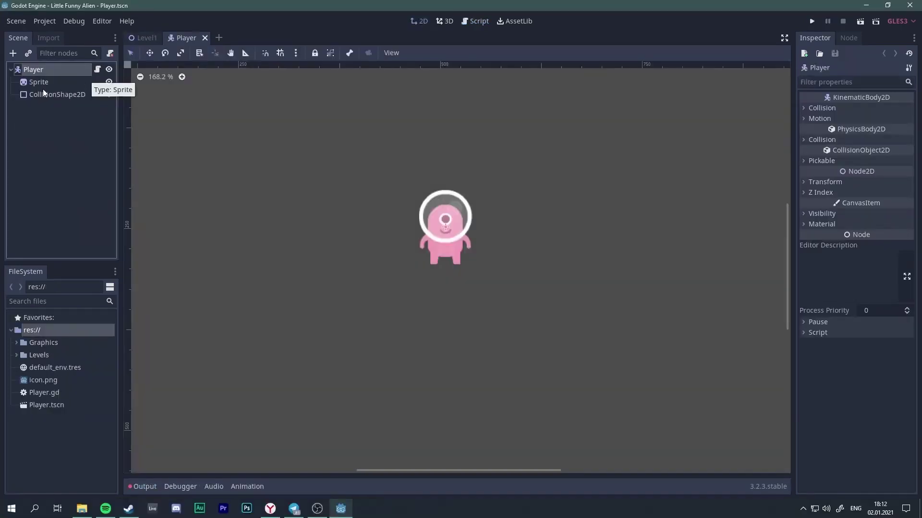
{"action": "left_click", "coordinate": [44, 85]}
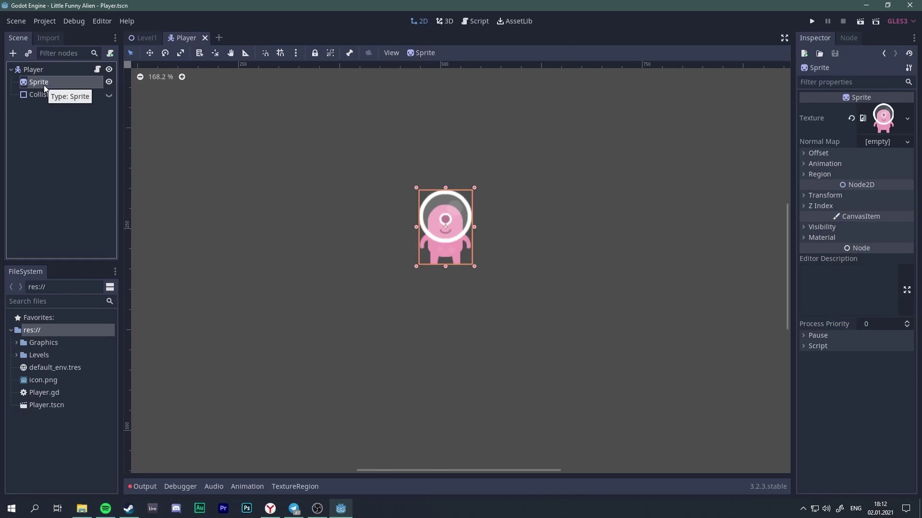
Step: Change the Sprite node's type to AnimatedSprite
{"action": "right_click", "coordinate": [44, 86]}
{"action": "right_click", "coordinate": [63, 85]}
{"action": "left_click", "coordinate": [96, 191]}
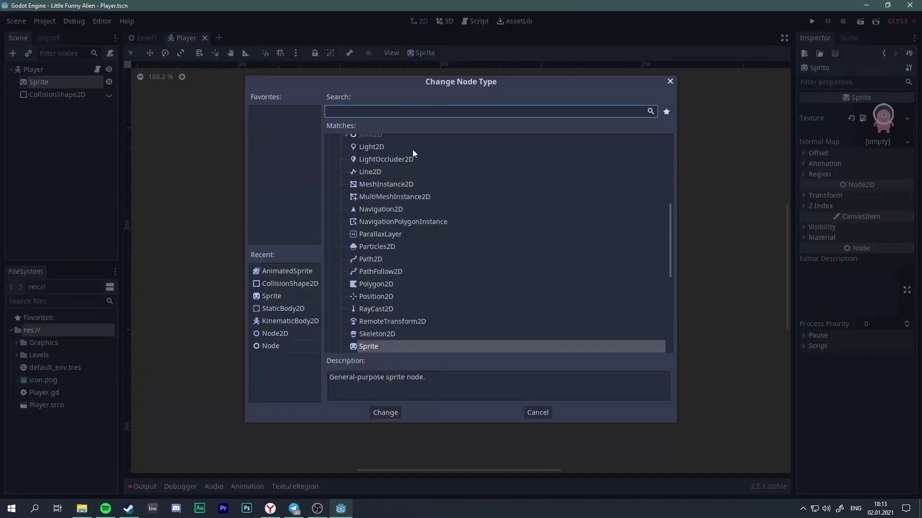
{"action": "type", "text": "anim"}
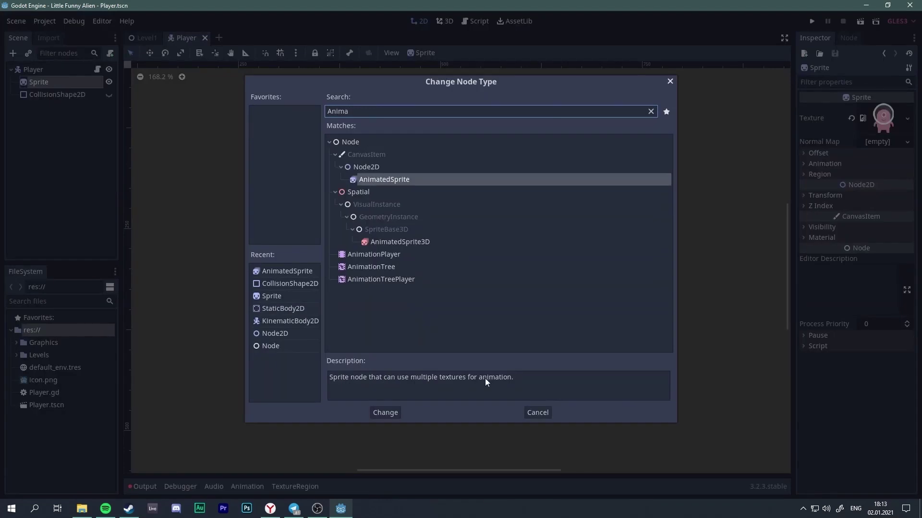
{"action": "left_click", "coordinate": [379, 411]}
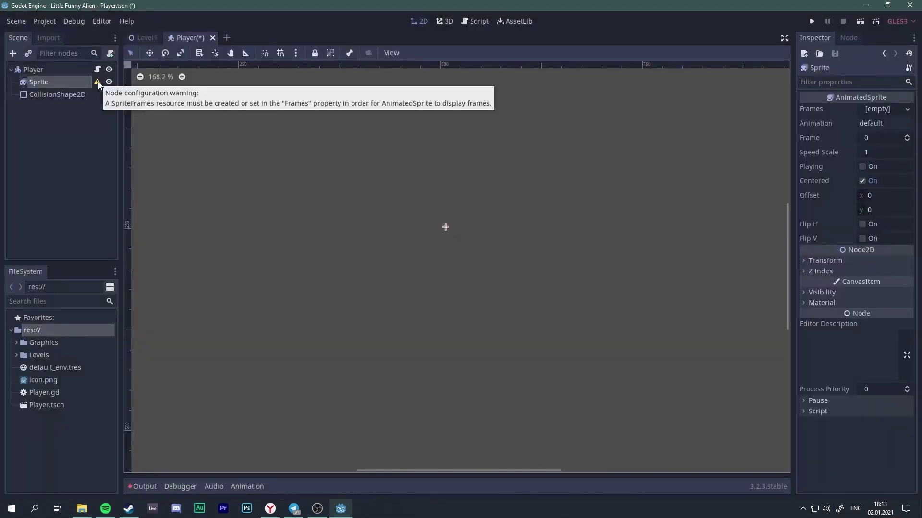
Step: Give Frames a new SpriteFrames resource and open it in the SpriteFrames panel
{"action": "left_click", "coordinate": [891, 109]}
{"action": "left_click", "coordinate": [896, 124]}
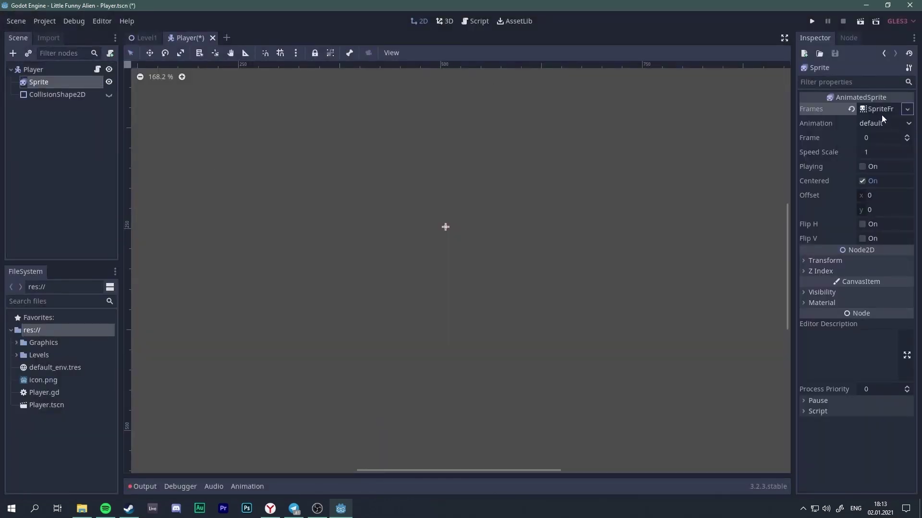
{"action": "left_click", "coordinate": [878, 113]}
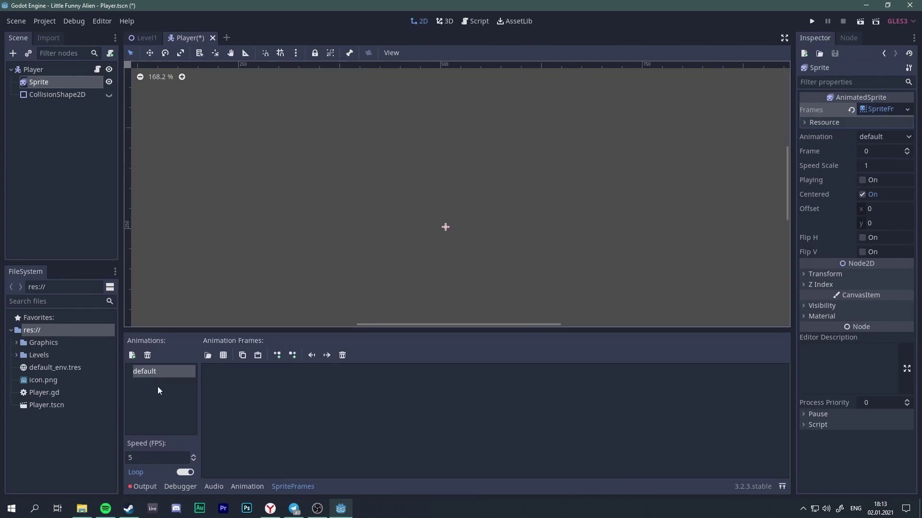
{"action": "double_click", "coordinate": [148, 375]}
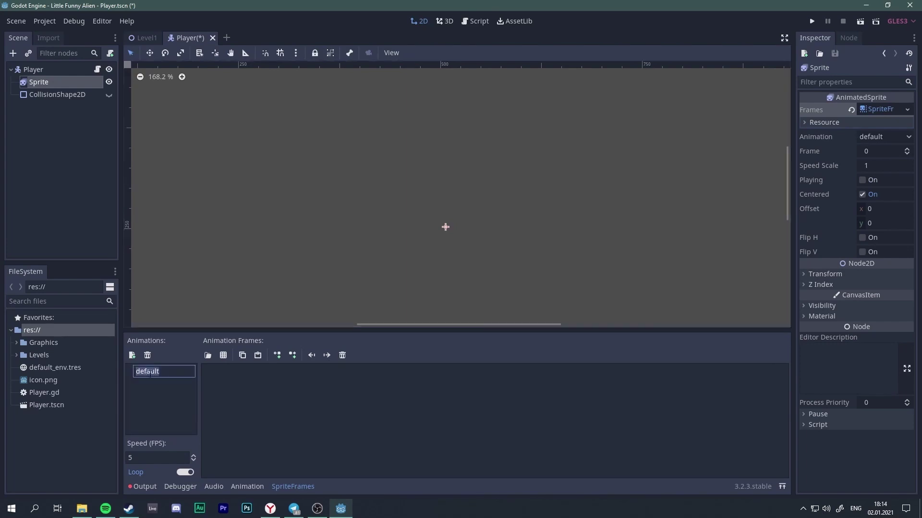
Step: Rename default to idle, add p3_walk08–10 as its frames, and enable Playing
{"action": "type", "text": "idle"}
{"action": "left_click", "coordinate": [16, 342]}
{"action": "scroll", "coordinate": [27, 393], "scroll_direction": "down", "scroll_amount": 2}
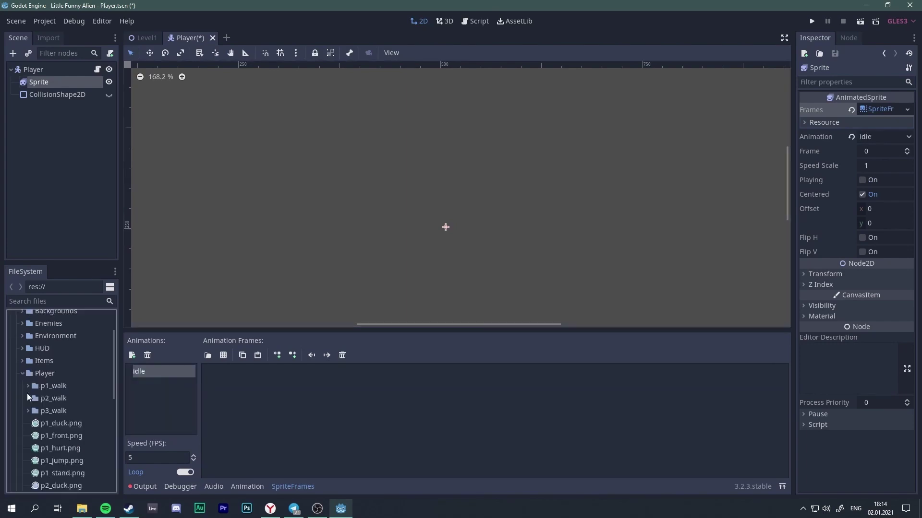
{"action": "left_click", "coordinate": [26, 411]}
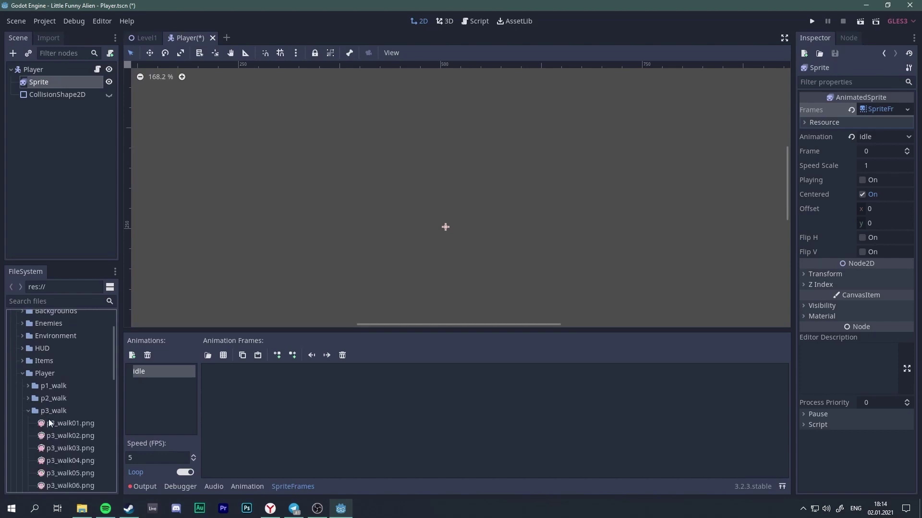
{"action": "scroll", "coordinate": [56, 417], "scroll_direction": "down", "scroll_amount": 3}
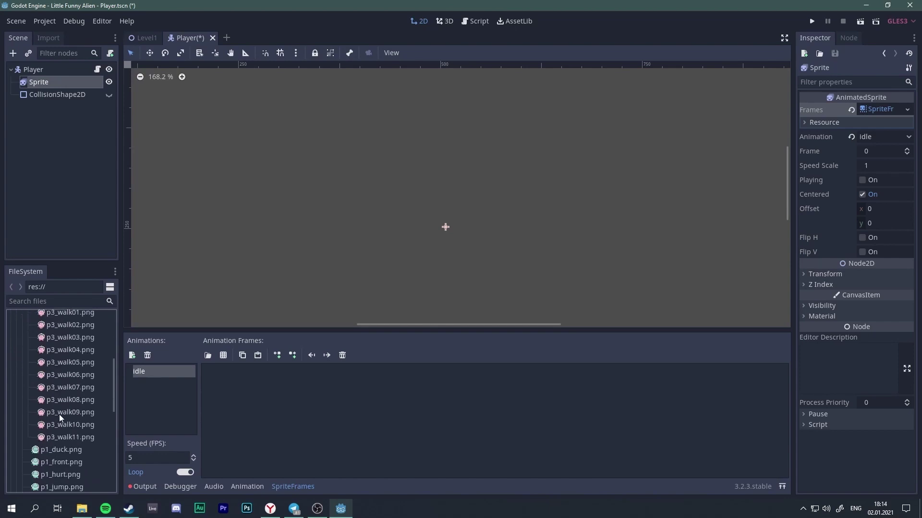
{"action": "left_click", "coordinate": [71, 399]}
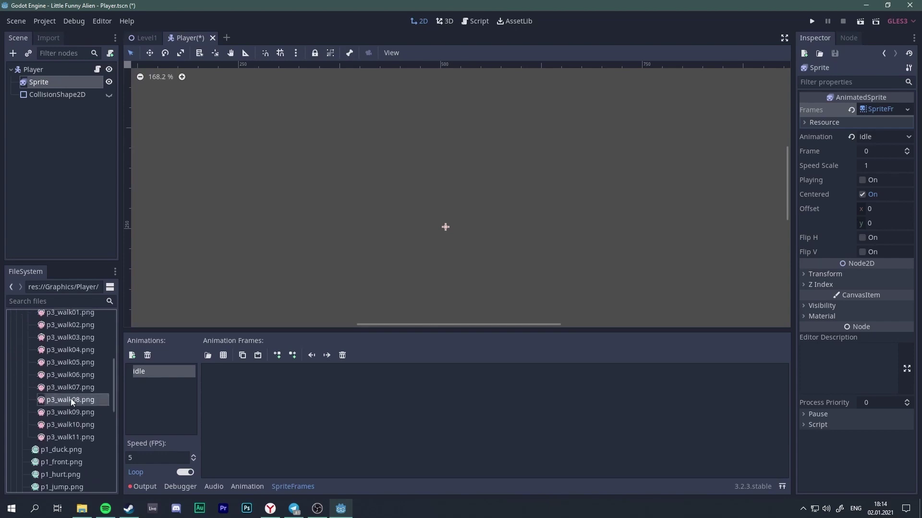
{"action": "left_click", "coordinate": [78, 426], "text": "shift"}
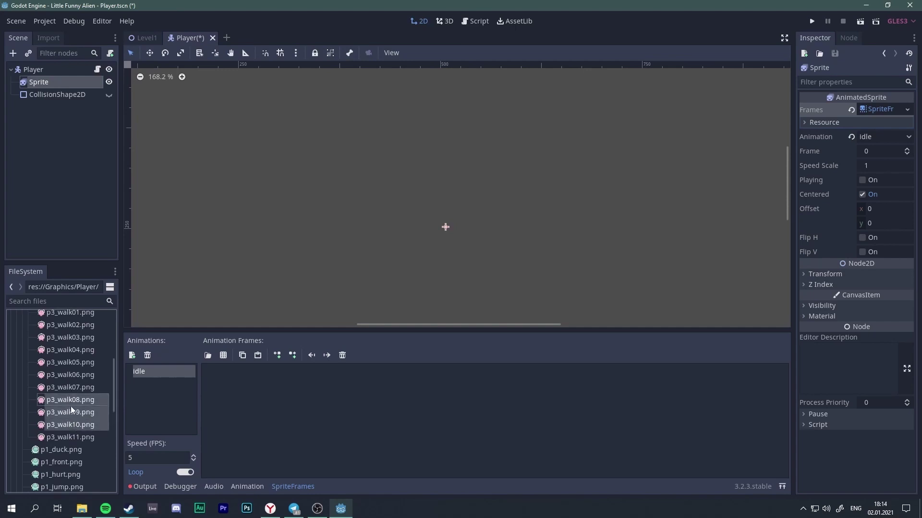
{"action": "mouse_move", "coordinate": [70, 406]}
{"action": "left_mouse_down"}
{"action": "mouse_move", "coordinate": [321, 436]}
{"action": "mouse_move", "coordinate": [338, 409]}
{"action": "left_mouse_up"}
{"action": "left_click", "coordinate": [355, 408]}
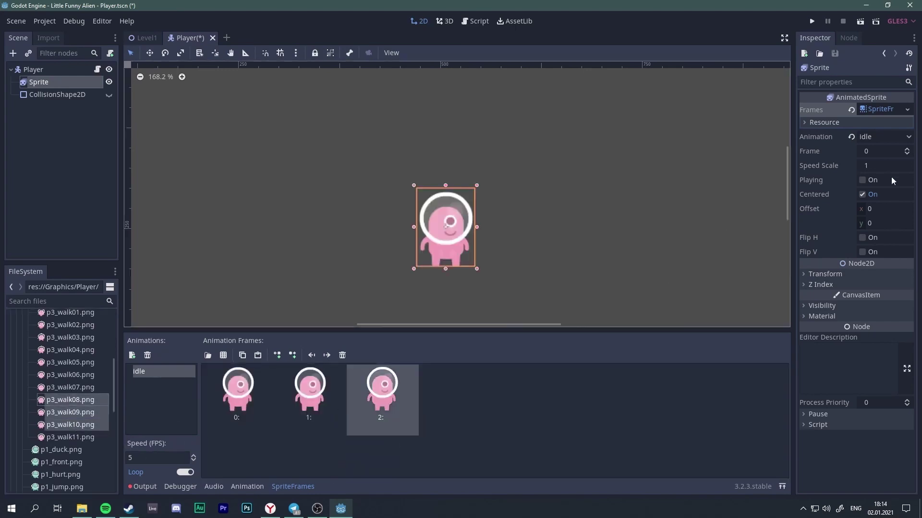
{"action": "left_click", "coordinate": [862, 180]}
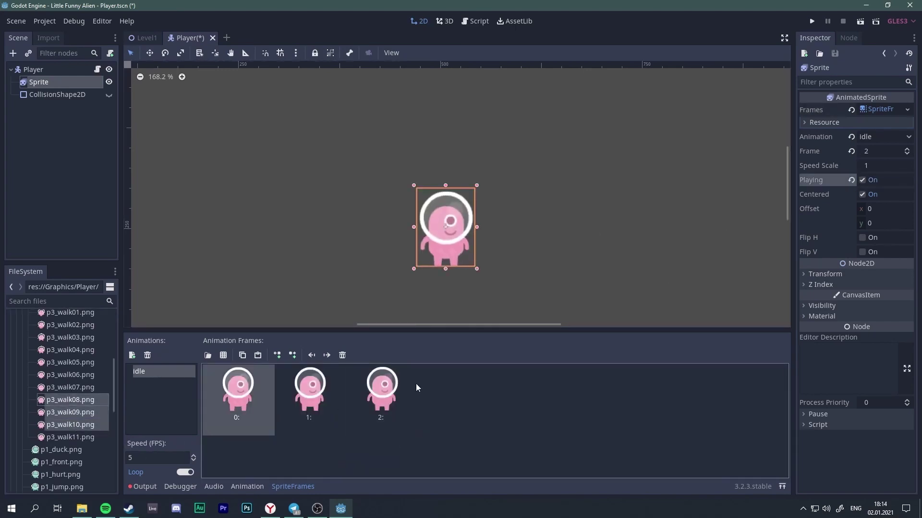
Step: Add a jump animation using the p3_jump.png image
{"action": "left_click", "coordinate": [132, 355]}
{"action": "type", "text": "jump"}
{"action": "key", "text": "Return"}
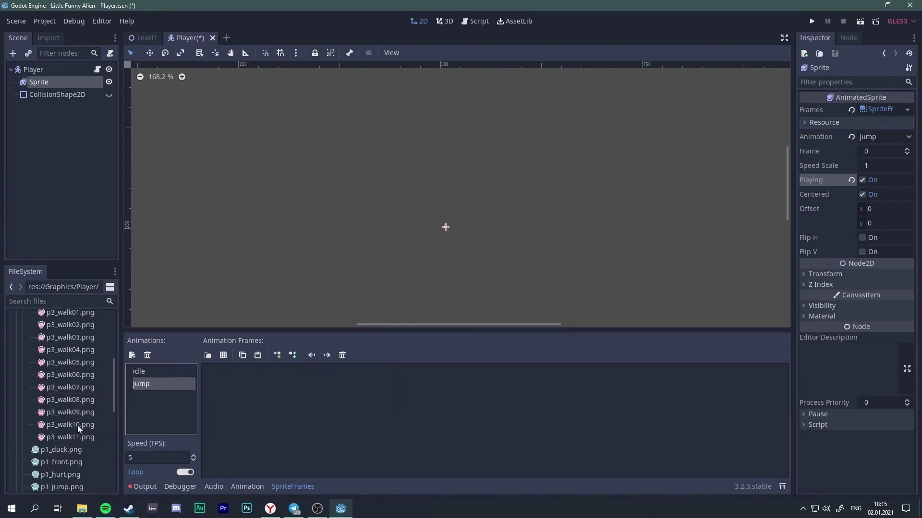
{"action": "scroll", "coordinate": [77, 426], "scroll_direction": "down", "scroll_amount": 3}
{"action": "left_click_drag", "start_coordinate": [63, 460], "coordinate": [313, 408]}
Step: Add a walk animation with frames p3_walk01 through p3_walk11
{"action": "left_click", "coordinate": [132, 355]}
{"action": "type", "text": "walk"}
{"action": "key", "text": "Return"}
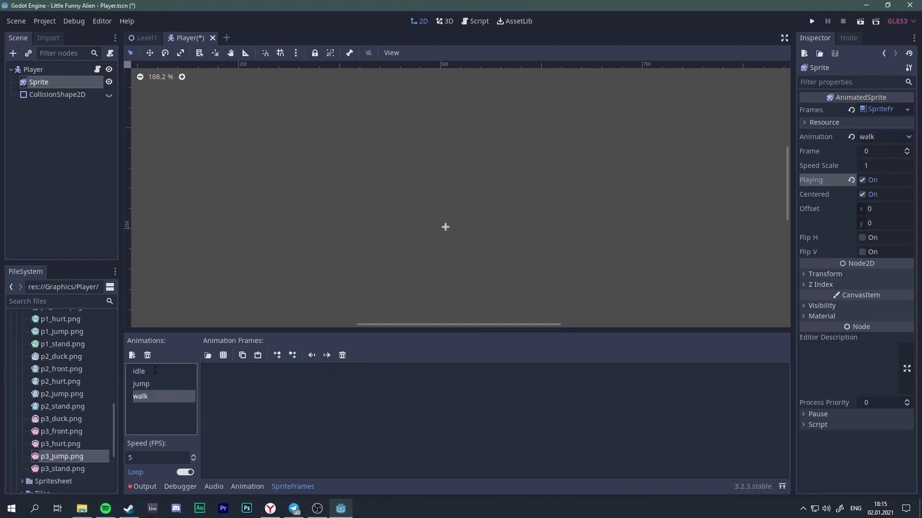
{"action": "scroll", "coordinate": [35, 370], "scroll_direction": "up", "scroll_amount": 3}
{"action": "scroll", "coordinate": [34, 368], "scroll_direction": "up", "scroll_amount": 3}
{"action": "left_click", "coordinate": [63, 356]}
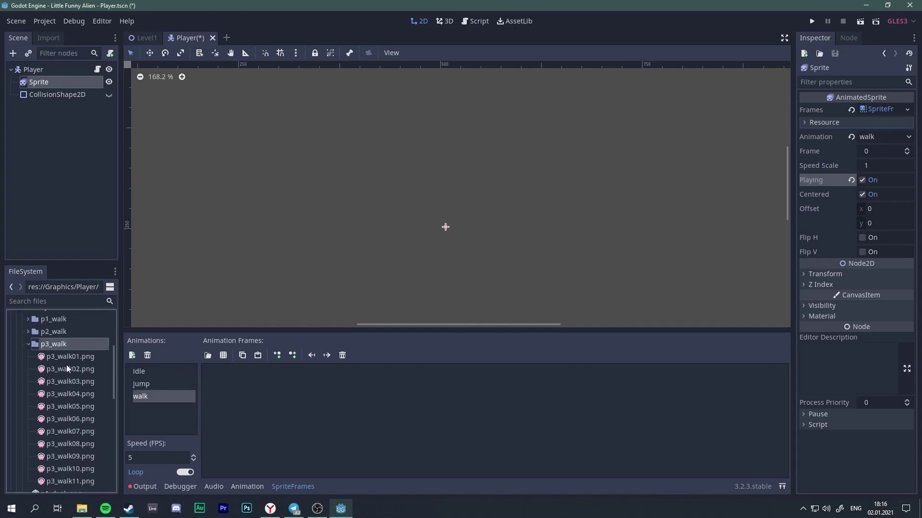
{"action": "left_click", "coordinate": [88, 482], "text": "shift"}
{"action": "left_click_drag", "start_coordinate": [76, 452], "coordinate": [240, 398]}
{"action": "left_click", "coordinate": [895, 138]}
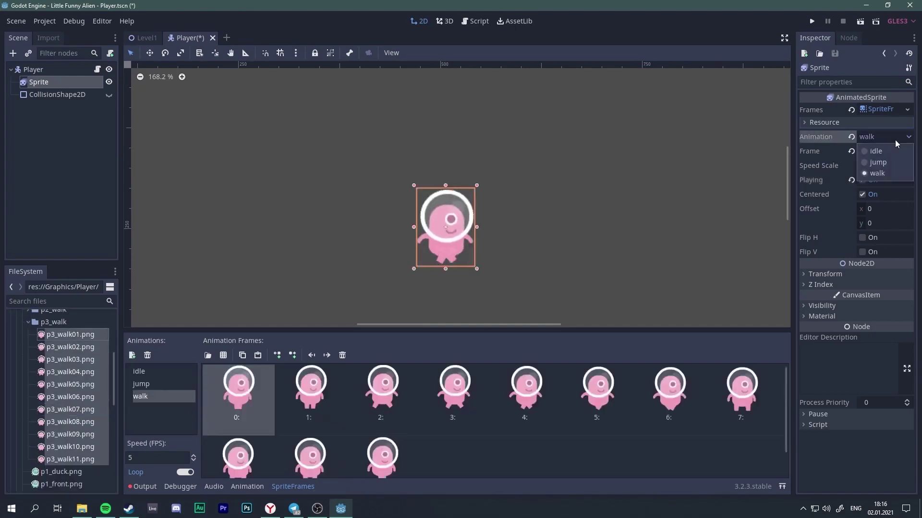
Step: Preview idle and walk on the sprite, then set walk's speed to 15 FPS
{"action": "left_click", "coordinate": [872, 151]}
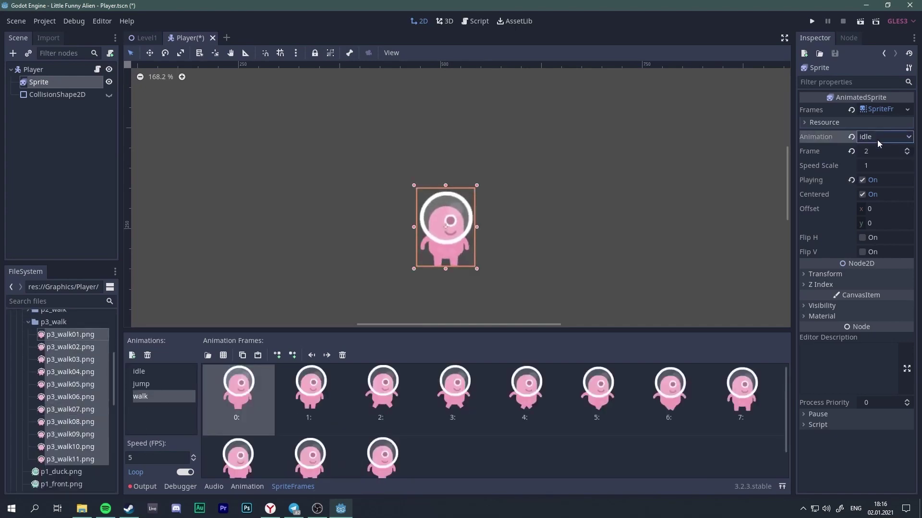
{"action": "left_click", "coordinate": [877, 139]}
{"action": "left_click", "coordinate": [877, 173]}
{"action": "double_click", "coordinate": [159, 458]}
{"action": "type", "text": "15"}
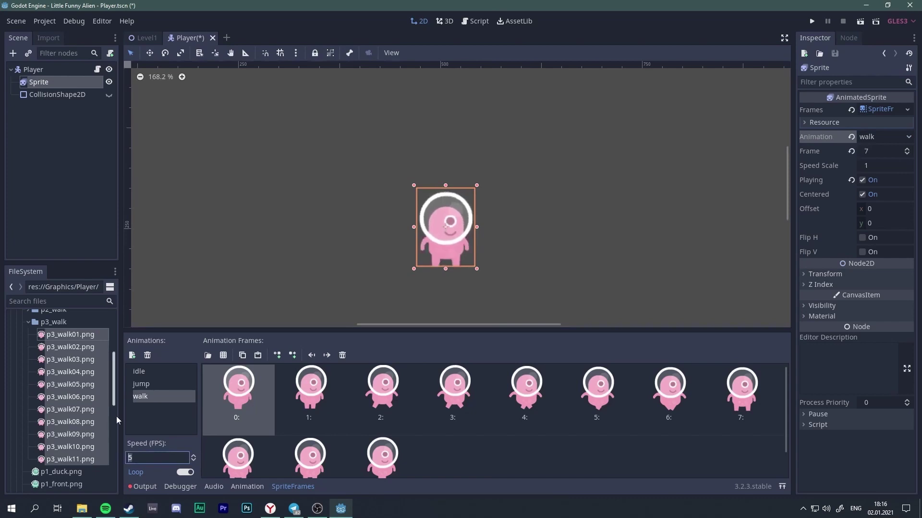
{"action": "key", "text": "Return"}
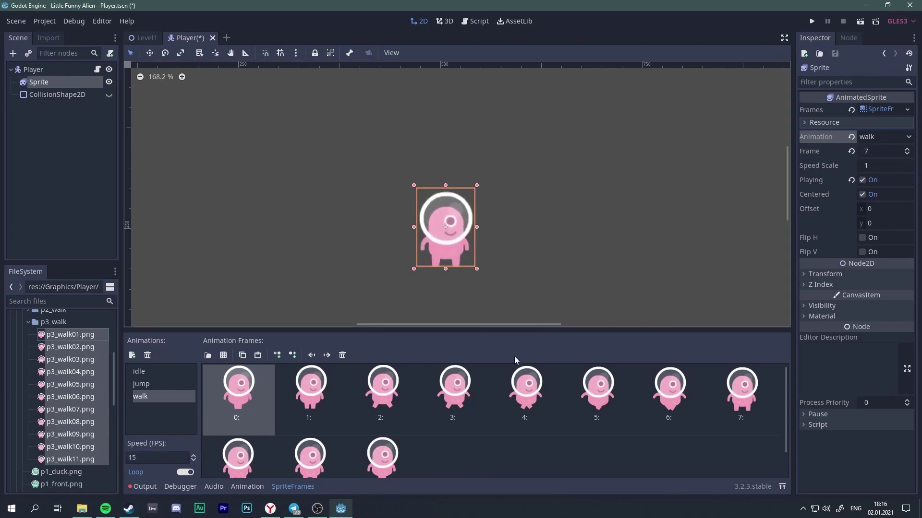
Step: Call animate() in _physics_process and add an empty func animate(): at the end
{"action": "key", "text": "F3"}
{"action": "type", "text": "ani"}
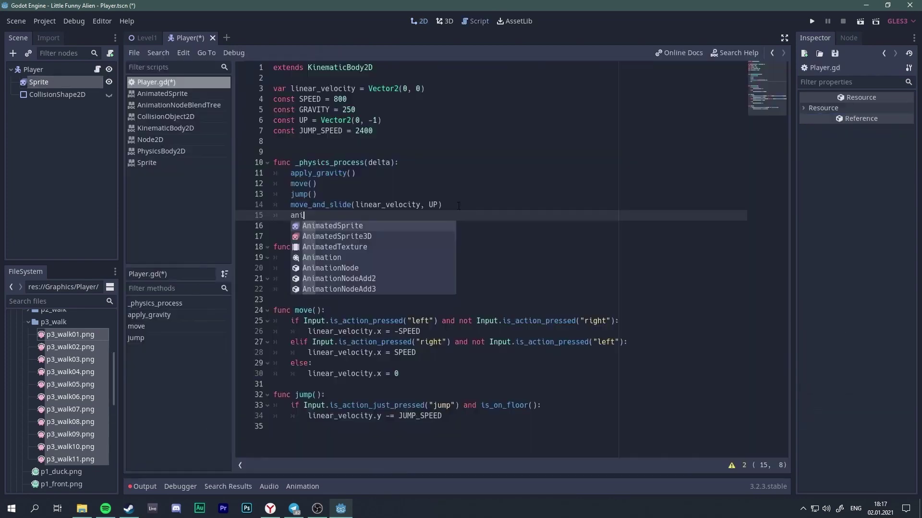
{"action": "type", "text": "mate()"}
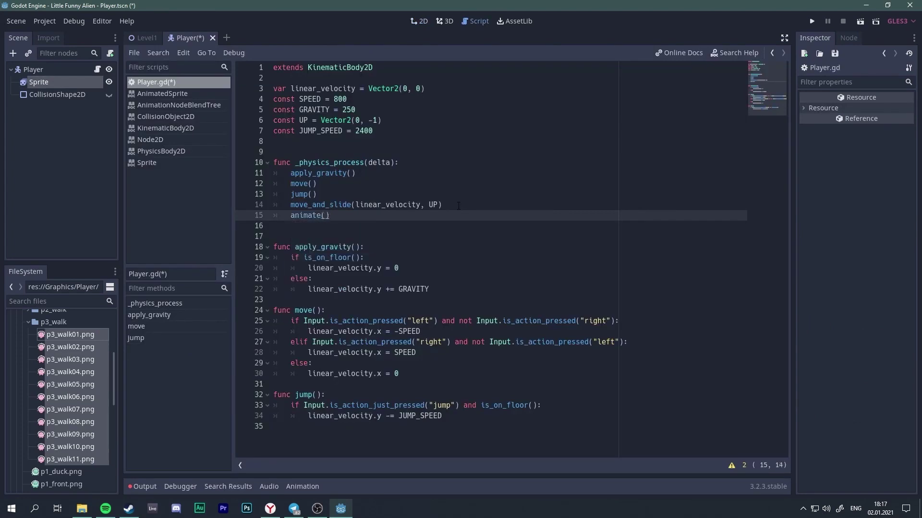
{"action": "key", "text": "ctrl+End"}
{"action": "key", "text": "Return"}
{"action": "key", "text": "Return"}
{"action": "type", "text": "func animate():"}
{"action": "key", "text": "Return"}
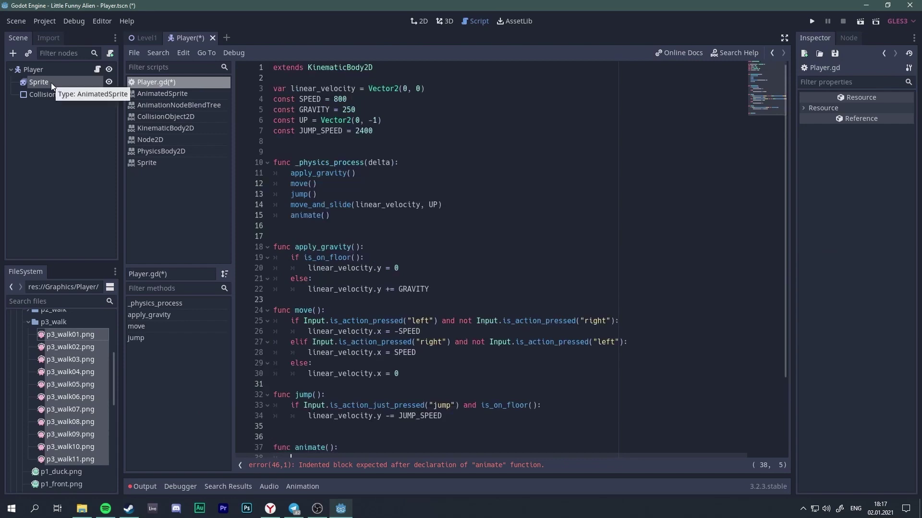
Step: Below JUMP_SPEED = 2400, declare var sprite = $Sprite using path autocomplete
{"action": "left_click", "coordinate": [400, 133]}
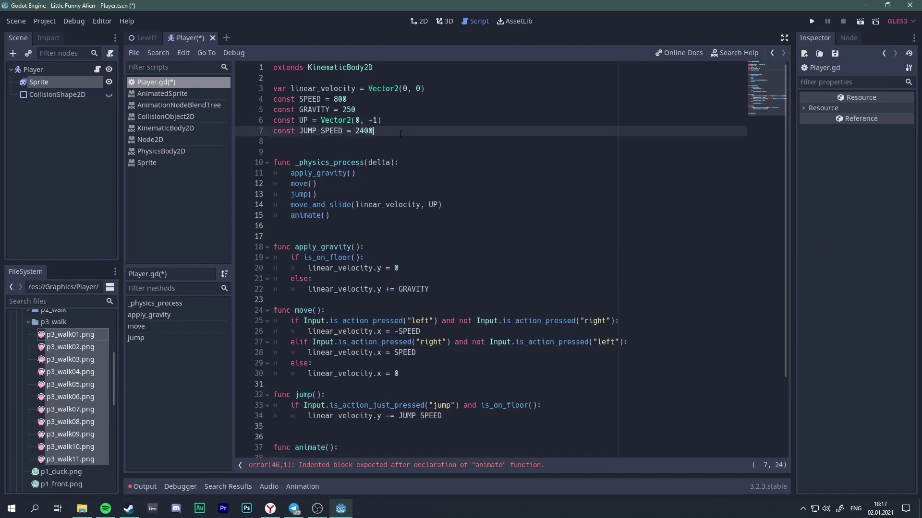
{"action": "key", "text": "Return"}
{"action": "key", "text": "Return"}
{"action": "type", "text": "var sp"}
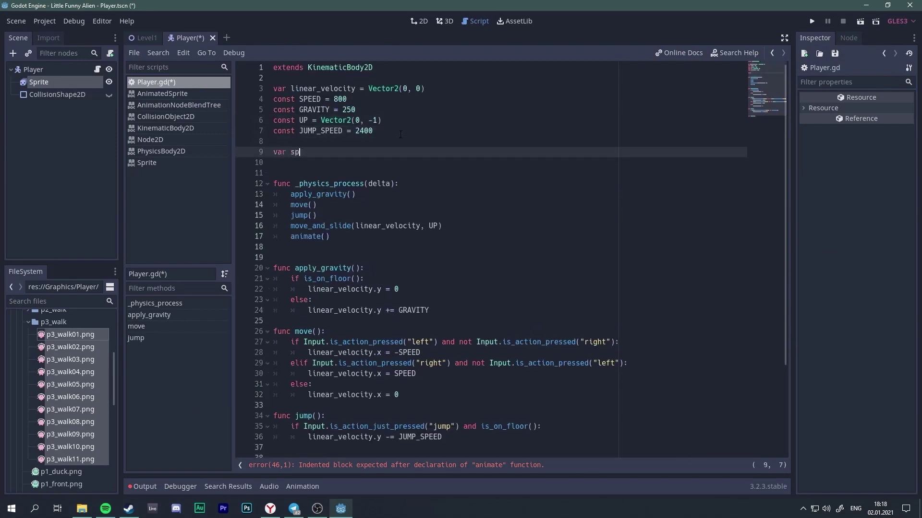
{"action": "type", "text": "rite = "}
{"action": "type", "text": "get"}
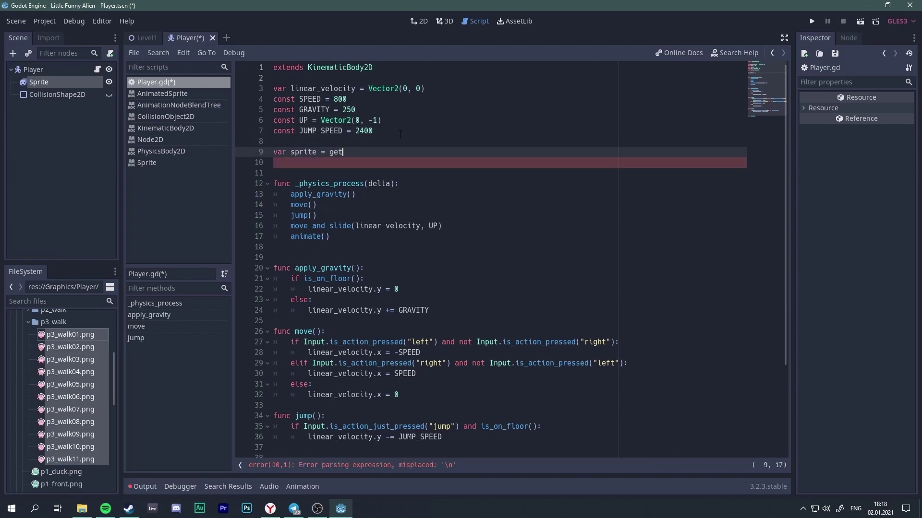
{"action": "type", "text": "_node("}
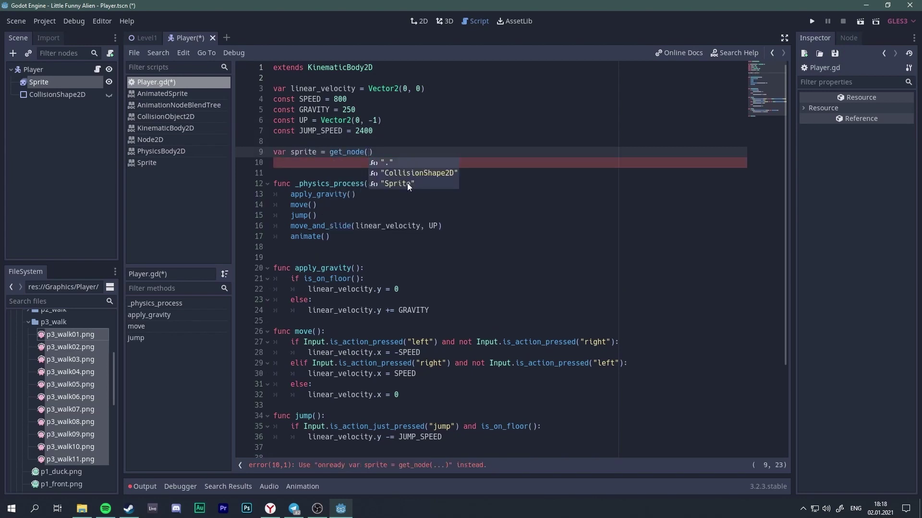
{"action": "left_click", "coordinate": [407, 183]}
{"action": "key", "text": "BackSpace"}
{"action": "key", "text": "BackSpace"}
{"action": "key", "text": "BackSpace"}
{"action": "type", "text": "$"}
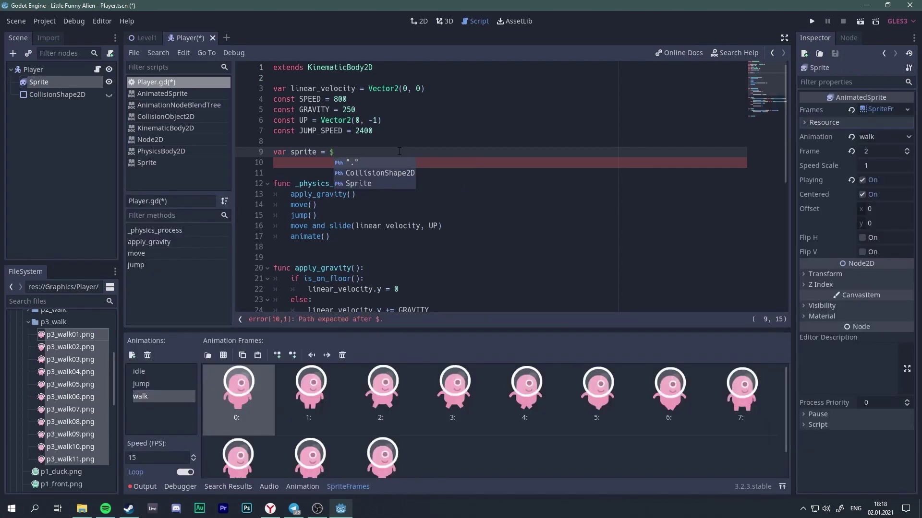
{"action": "key", "text": "Down"}
{"action": "key", "text": "Down"}
{"action": "key", "text": "Return"}
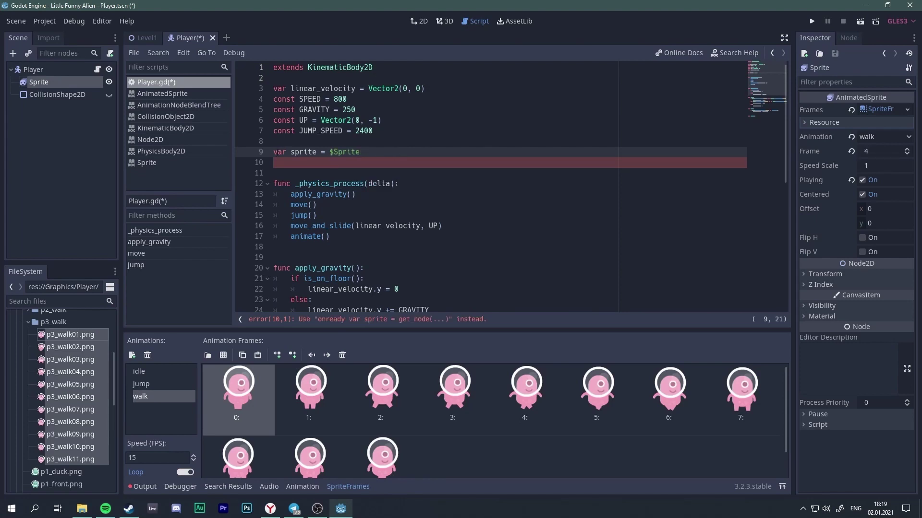
Step: Make the sprite variable onready and save Player.gd
{"action": "left_click", "coordinate": [274, 152]}
{"action": "type", "text": "onready"}
{"action": "double_click", "coordinate": [284, 154]}
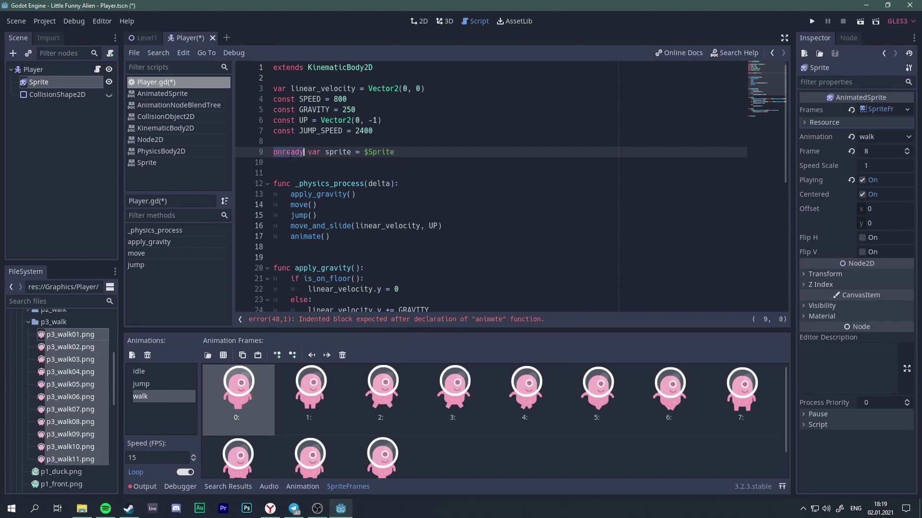
{"action": "key", "text": "ctrl+s"}
{"action": "scroll", "coordinate": [314, 154], "scroll_direction": "down", "scroll_amount": 8}
{"action": "type", "text": "pas"}
Step: Replace 'pass' in animate() with sprite.play("idle") and check the sprite's animation names in the Inspector
{"action": "left_click", "coordinate": [308, 216]}
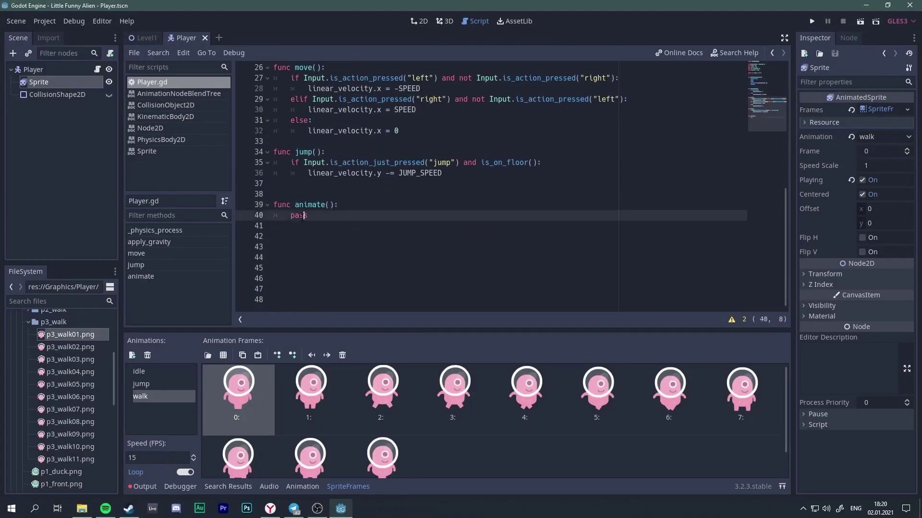
{"action": "type", "text": "sprite"}
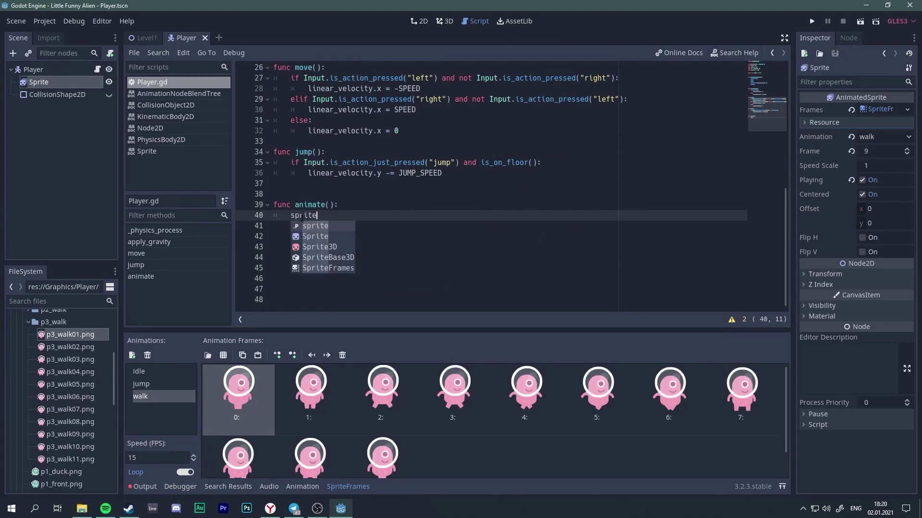
{"action": "type", "text": ".play"}
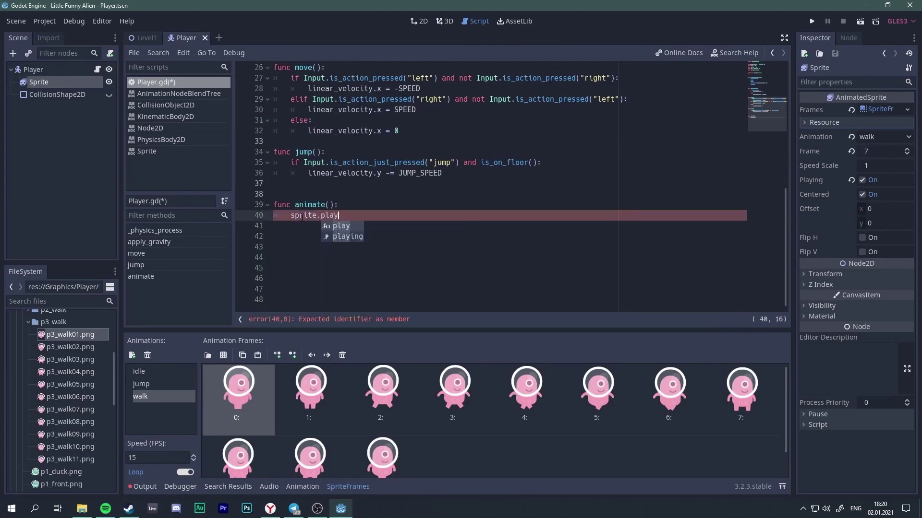
{"action": "key", "text": "Return"}
{"action": "left_click", "coordinate": [893, 138]}
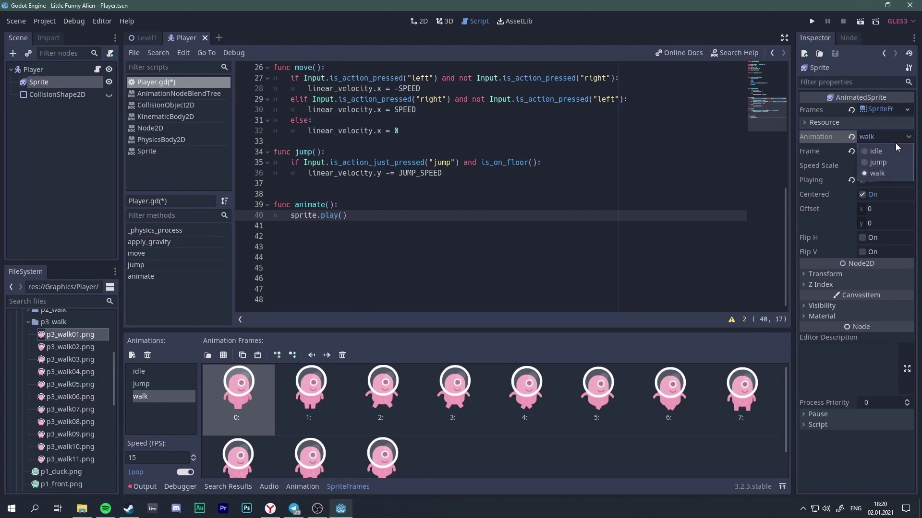
Step: Save and run the game, steering the alien left and right to test the idle animation
{"action": "key", "text": "F5"}
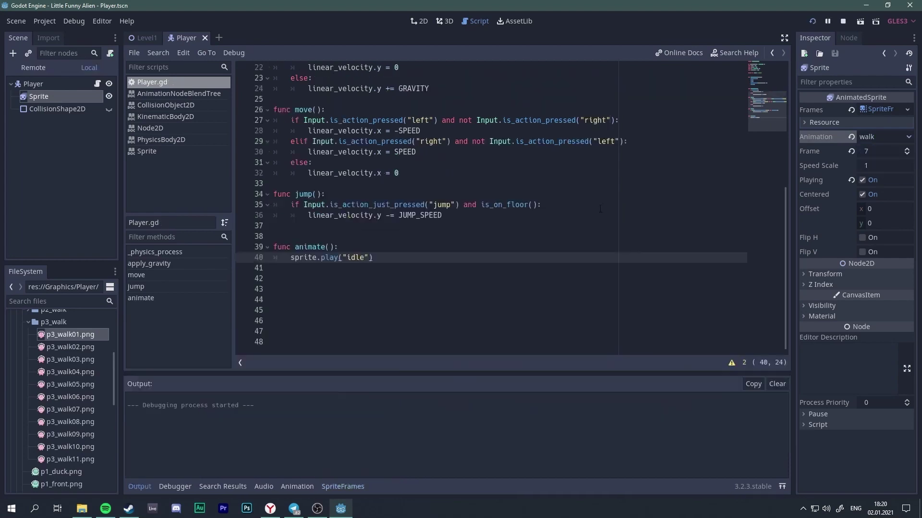
{"action": "key", "text": "Left"}
{"action": "key", "text": "Right"}
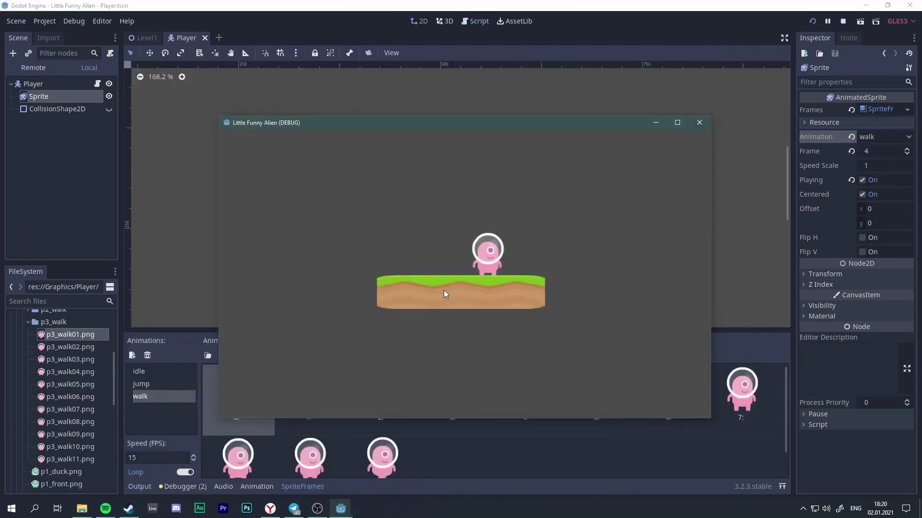
{"action": "key", "text": "Left"}
{"action": "key", "text": "F8"}
{"action": "double_click", "coordinate": [399, 320]}
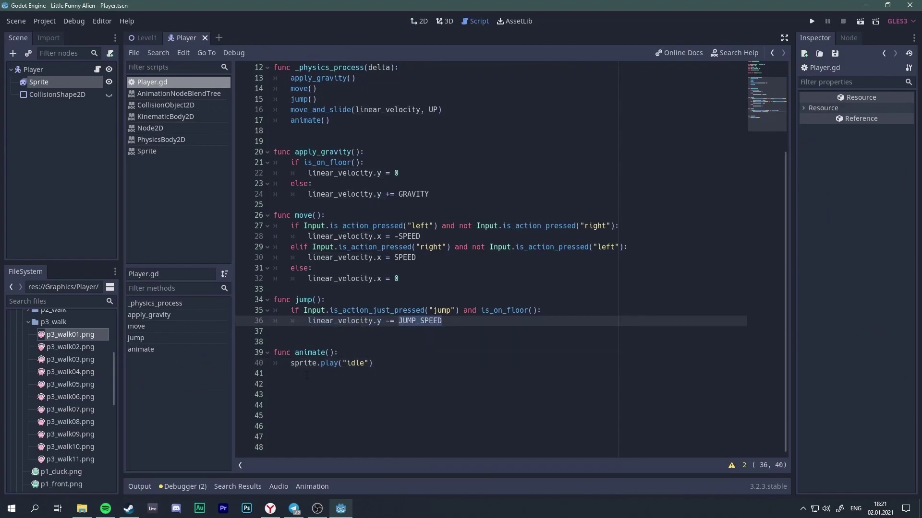
Step: Add an if branch in animate() playing "jump" when linear_velocity.y < 0, then begin an elif
{"action": "left_click", "coordinate": [338, 352]}
{"action": "key", "text": "Return"}
{"action": "type", "text": "if linear_velocity.y < 0"}
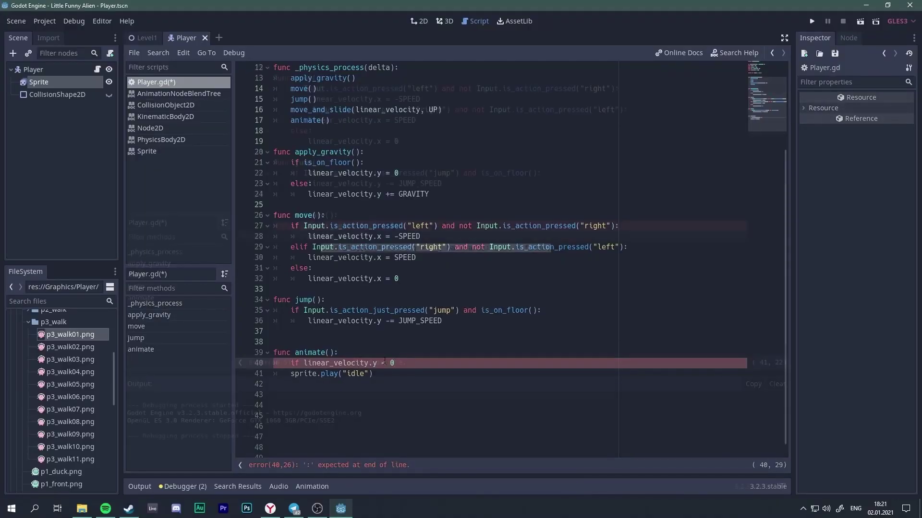
{"action": "type", "text": ": \t\tsprite.play(\"jump"}
{"action": "key", "text": "End"}
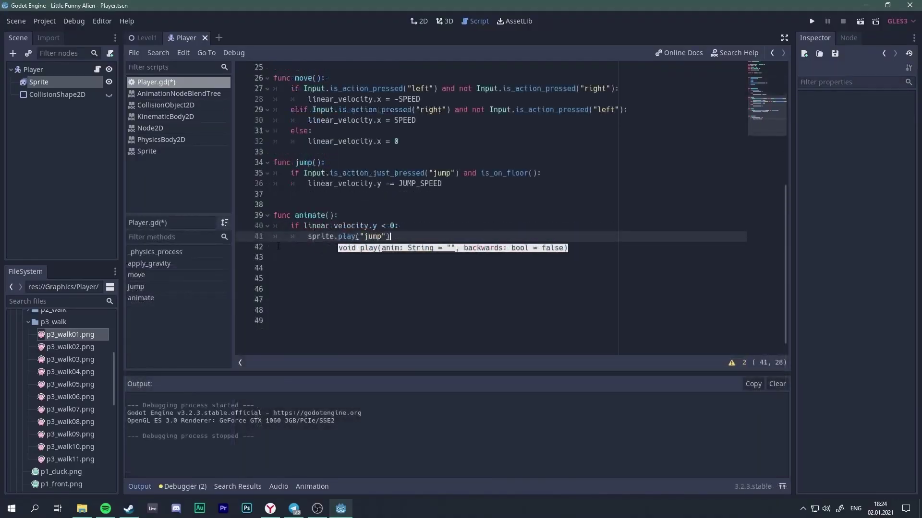
{"action": "key", "text": "Return"}
{"action": "key", "text": "BackSpace"}
{"action": "type", "text": "elif:"}
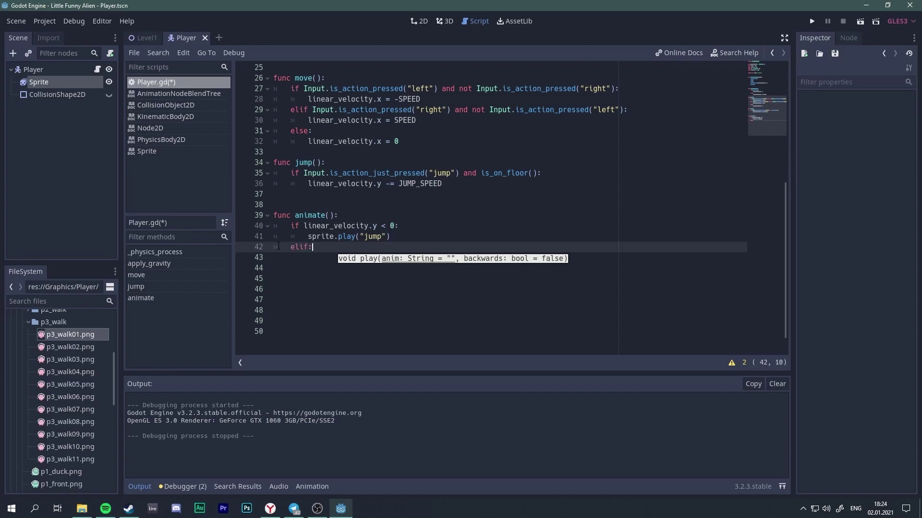
Step: Make the elif play "walk" when linear_velocity.x != 0, and briefly run the game
{"action": "key", "text": "BackSpace"}
{"action": "type", "text": "linear_velocity.x != 0:"}
{"action": "key", "text": "Return"}
{"action": "type", "text": "sprite.play(\"jump"}
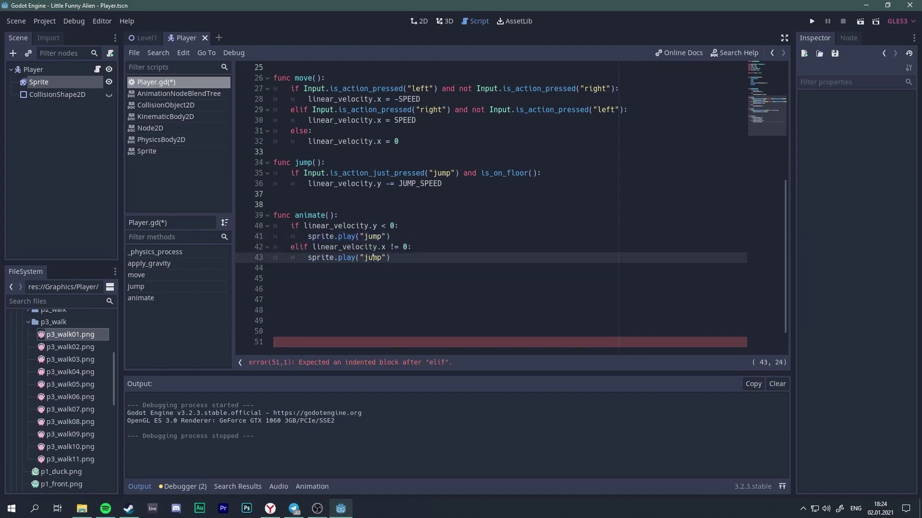
{"action": "key", "text": "BackSpace"}
{"action": "key", "text": "BackSpace"}
{"action": "key", "text": "BackSpace"}
{"action": "type", "text": "walk"}
{"action": "key", "text": "F5"}
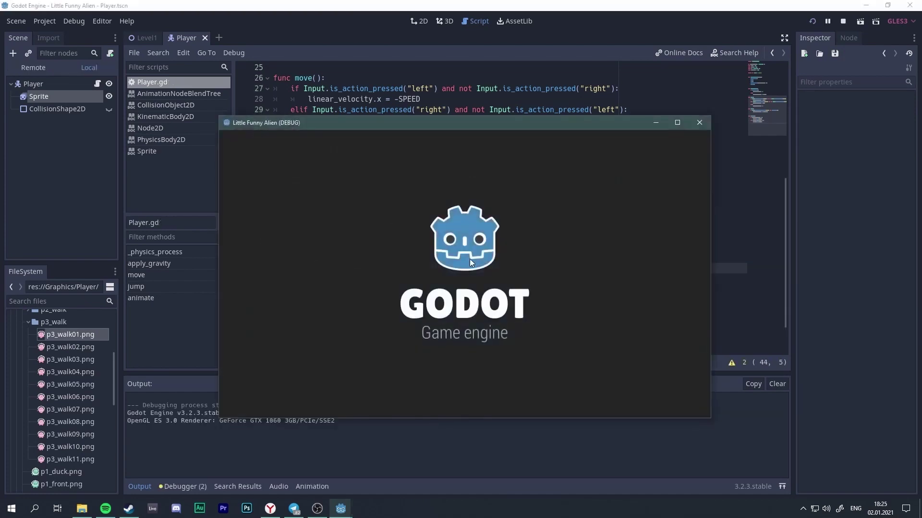
{"action": "key", "text": "alt+F4"}
Step: Add an else branch that plays the "idle" animation
{"action": "key", "text": "End"}
{"action": "key", "text": "Return"}
{"action": "key", "text": "BackSpace"}
{"action": "type", "text": "else:"}
{"action": "key", "text": "Return"}
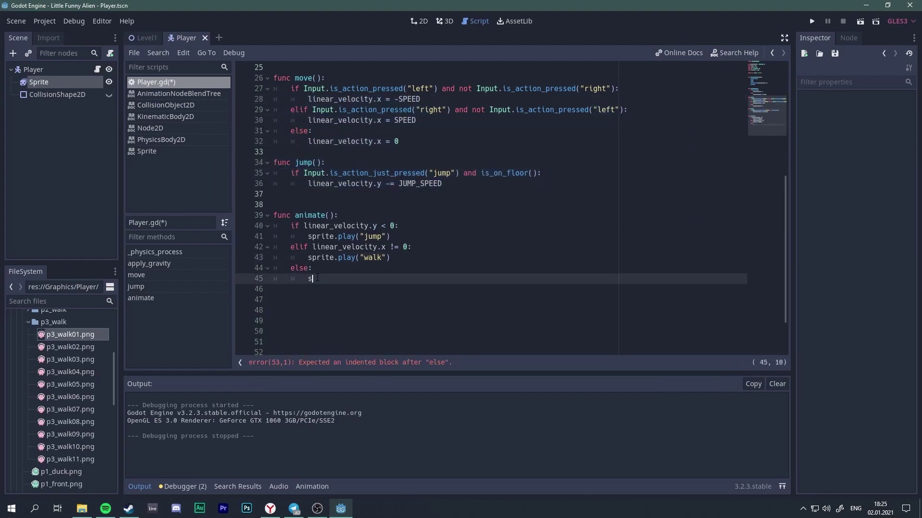
{"action": "type", "text": "sprite.play(\"idle"}
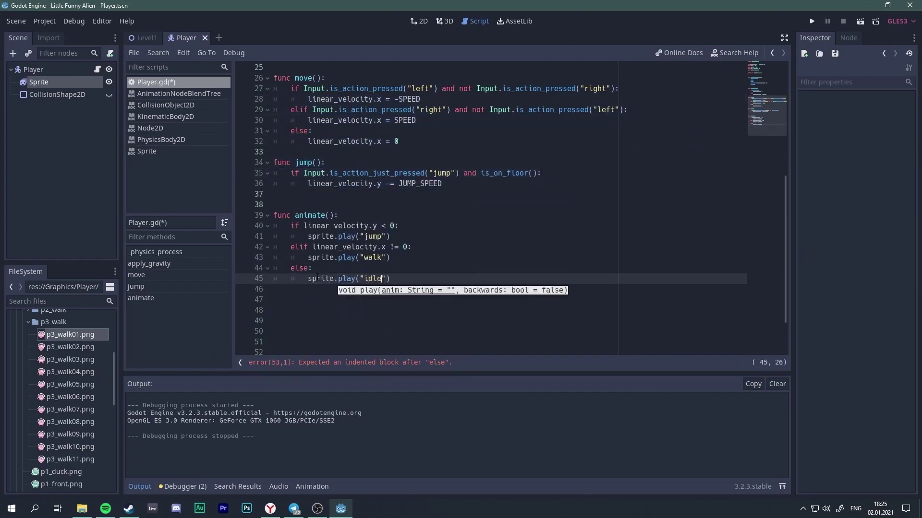
Step: Save and run the game, walking the alien left and right to test the animations
{"action": "key", "text": "F5"}
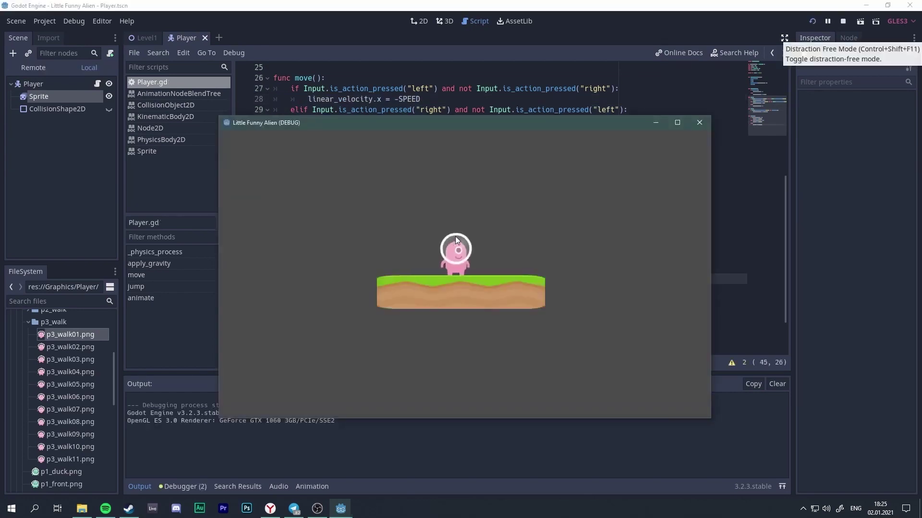
{"action": "key", "text": "Right"}
{"action": "key", "text": "Left"}
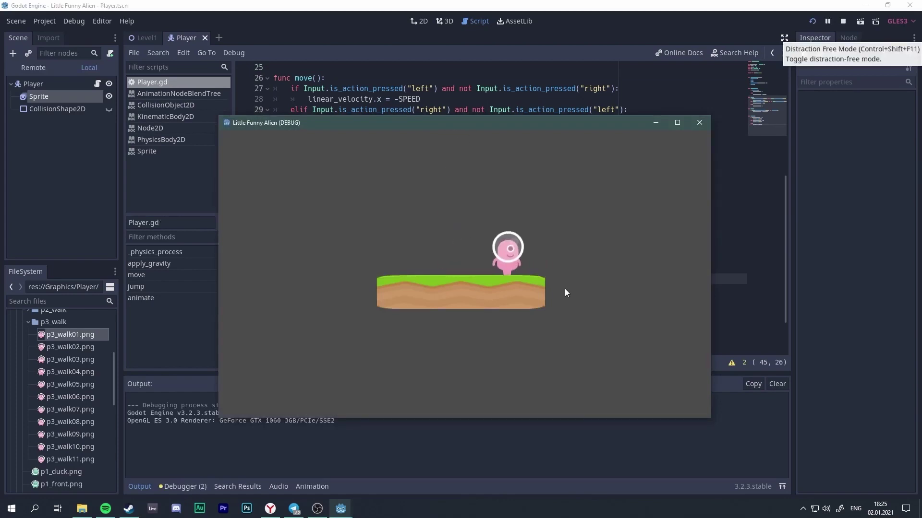
{"action": "key", "text": "Left"}
{"action": "key", "text": "Right"}
{"action": "key", "text": "Left"}
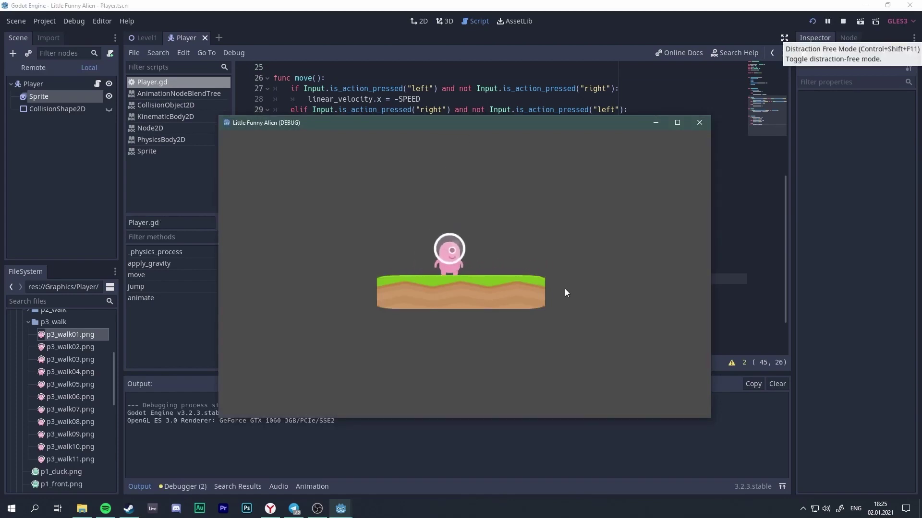
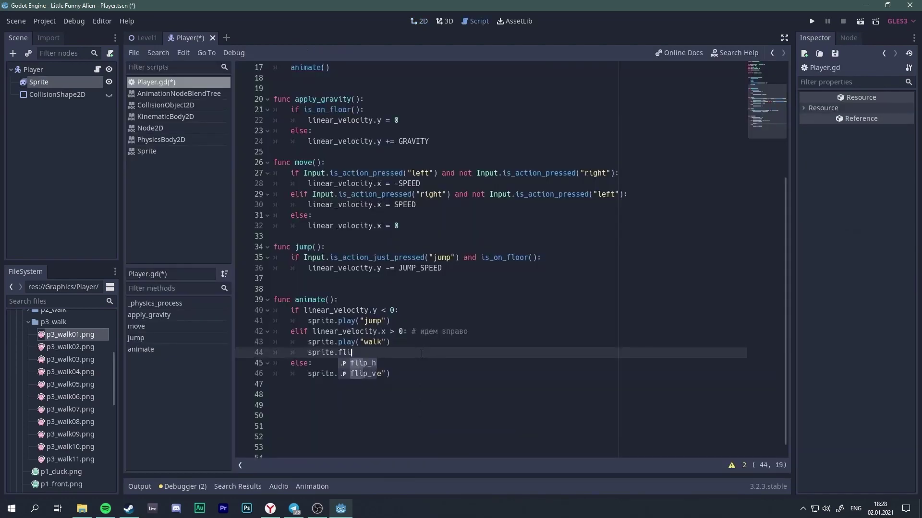
Step: In animate(), set sprite.flip_h to false when walking right and true when walking left
{"action": "type", "text": "= true"}
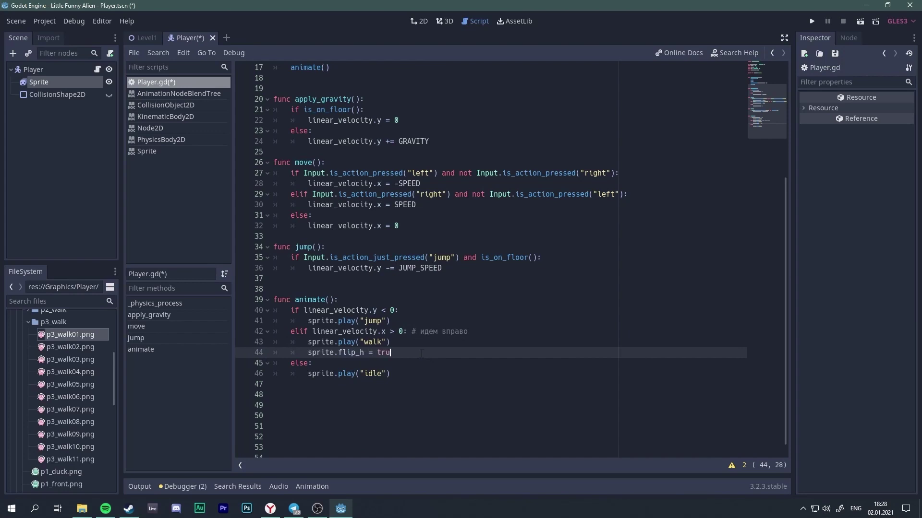
{"action": "key", "text": "BackSpace"}
{"action": "key", "text": "BackSpace"}
{"action": "key", "text": "BackSpace"}
{"action": "type", "text": "lip_h = false"}
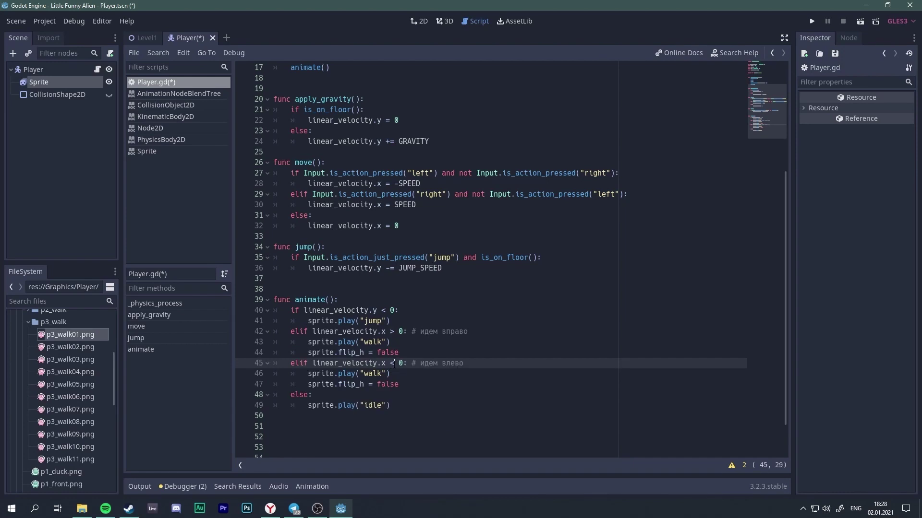
{"action": "left_click", "coordinate": [397, 385]}
{"action": "double_click", "coordinate": [387, 385]}
{"action": "type", "text": "true"}
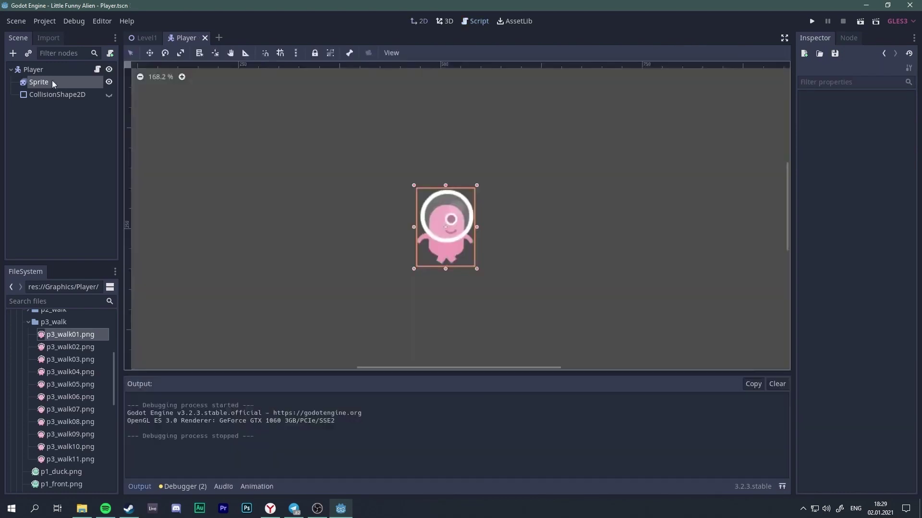
Step: Duplicate the Floor platform twice, placing one copy up-right and the other to the left
{"action": "left_click", "coordinate": [42, 94]}
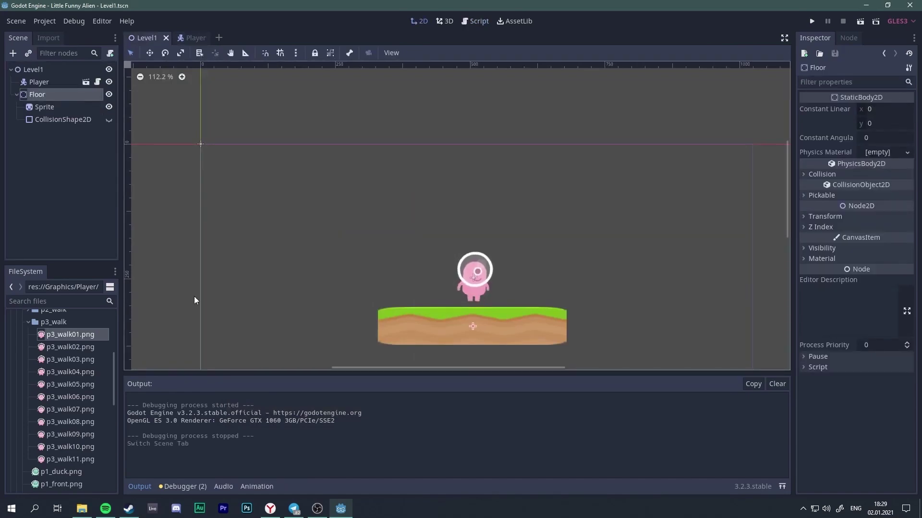
{"action": "key", "text": "ctrl+d"}
{"action": "left_click_drag", "start_coordinate": [472, 327], "coordinate": [650, 256]}
{"action": "key", "text": "ctrl+d"}
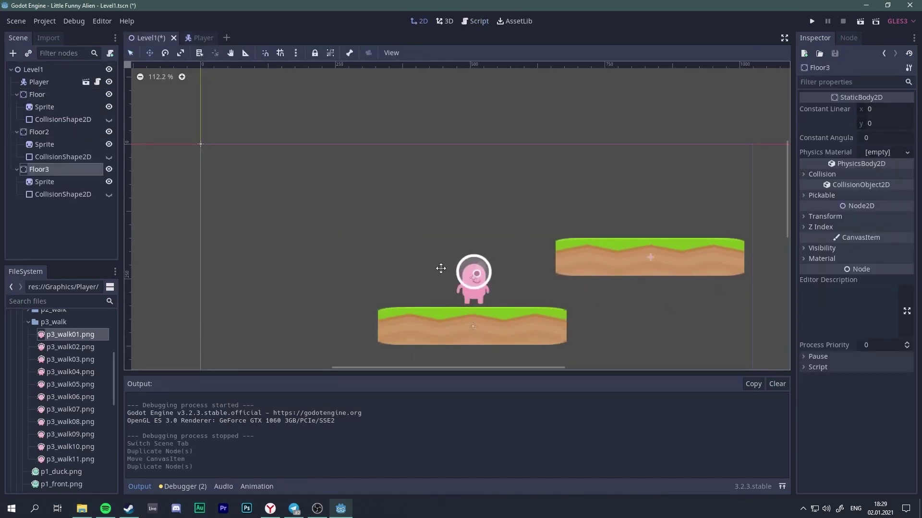
{"action": "left_click_drag", "start_coordinate": [660, 300], "coordinate": [308, 289]}
{"action": "key", "text": "ctrl+minus"}
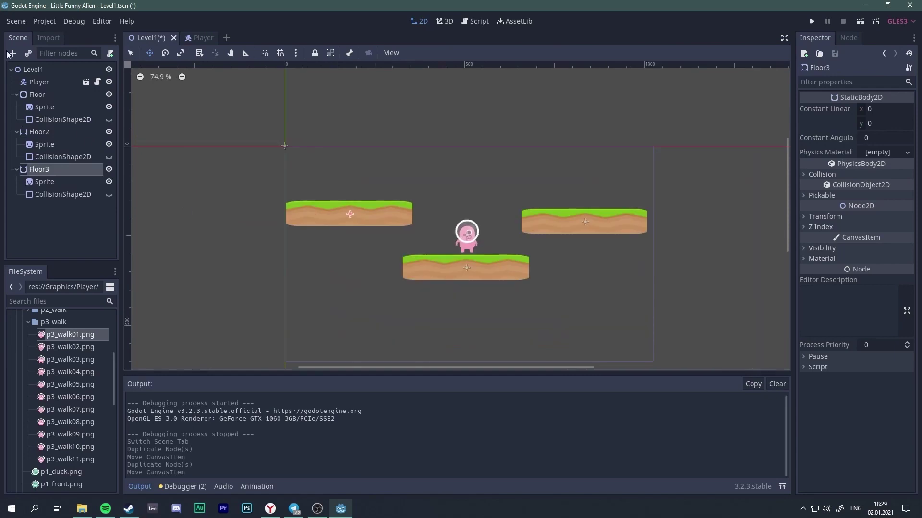
Step: Add a Camera2D to Level1 with zoom 2×2 and make it the current camera
{"action": "left_click", "coordinate": [13, 54]}
{"action": "type", "text": "camera"}
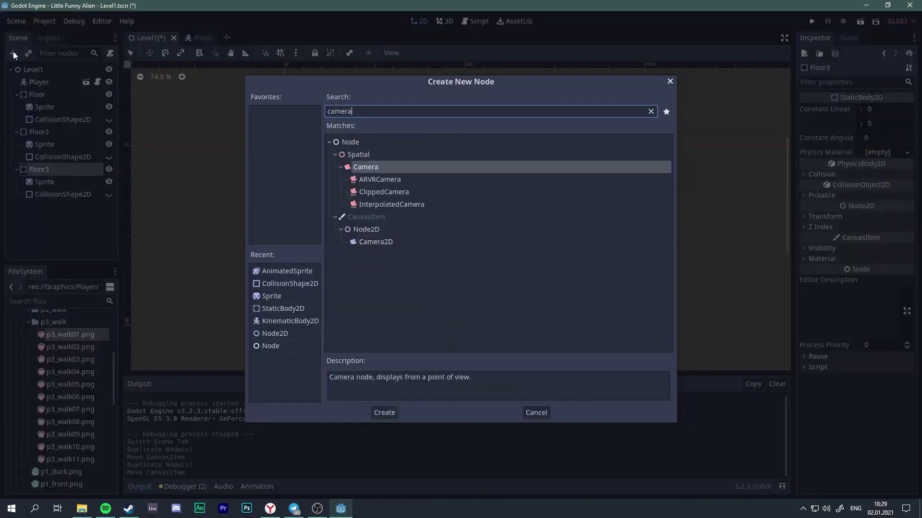
{"action": "double_click", "coordinate": [389, 245]}
{"action": "left_click_drag", "start_coordinate": [285, 145], "coordinate": [471, 249]}
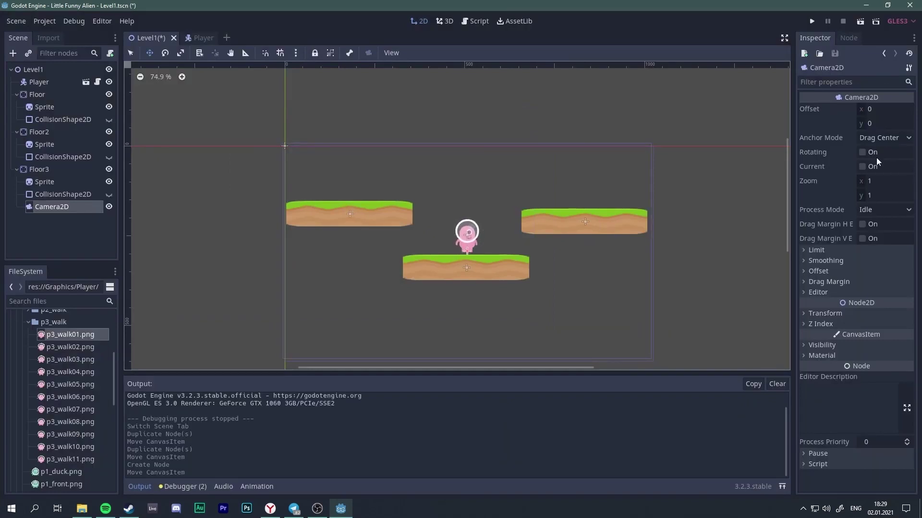
{"action": "left_click", "coordinate": [879, 181]}
{"action": "type", "text": "2"}
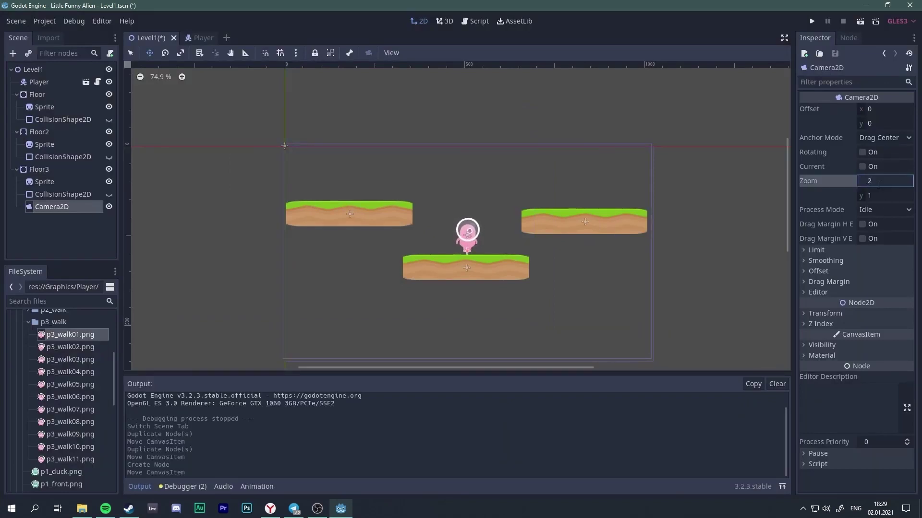
{"action": "key", "text": "Tab"}
{"action": "type", "text": "2"}
{"action": "left_click", "coordinate": [862, 167]}
Step: Run the game and test the alien jumping and running left and right across the platforms
{"action": "key", "text": "F5"}
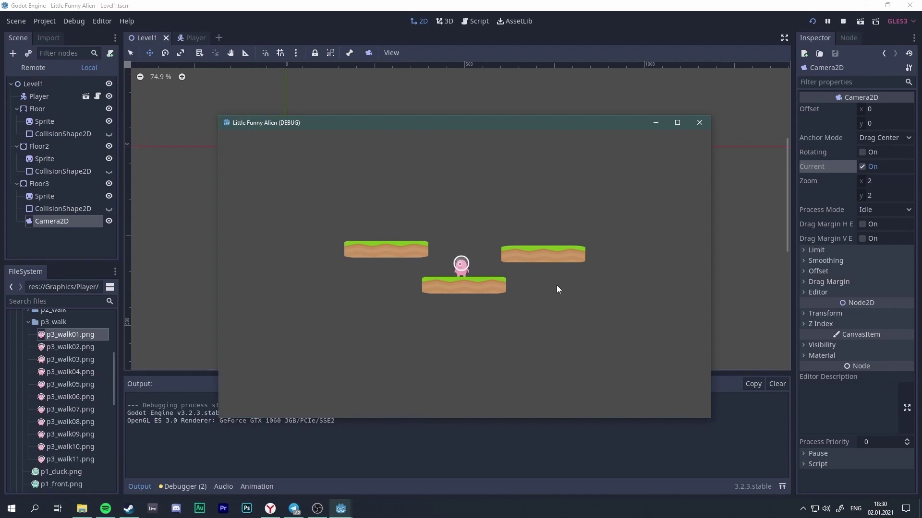
{"action": "key", "text": "Up"}
{"action": "key", "text": "Right"}
{"action": "key", "text": "Up"}
{"action": "key", "text": "Left"}
{"action": "key", "text": "Up"}
{"action": "key", "text": "Right"}
{"action": "key", "text": "Left"}
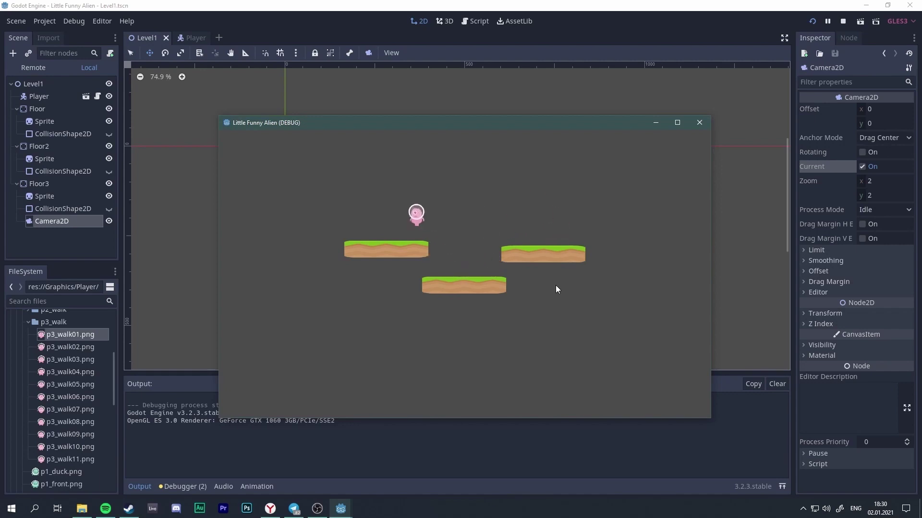
{"action": "key", "text": "Up"}
{"action": "key", "text": "Right"}
Step: Close the running game and delete the Floor, Floor2 and Floor3 platforms
{"action": "key", "text": "alt+F4"}
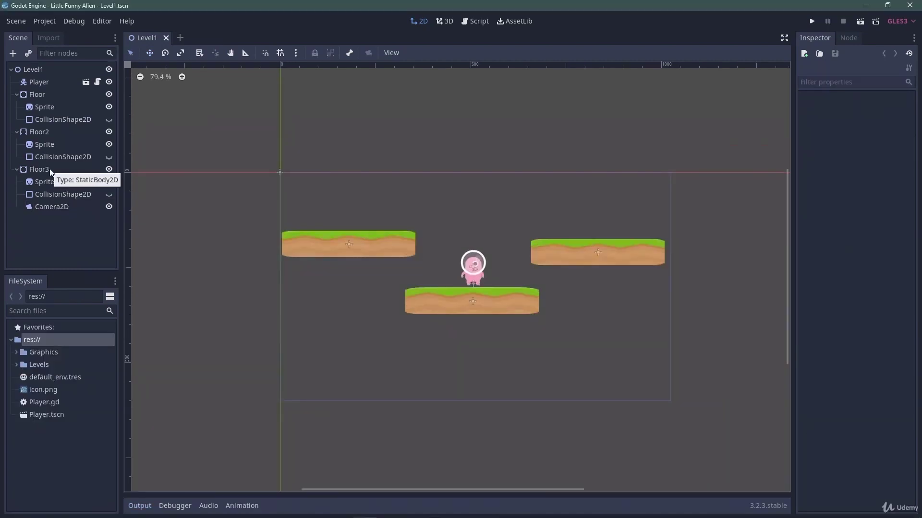
{"action": "left_click", "coordinate": [50, 169]}
{"action": "left_click", "coordinate": [59, 134], "text": "ctrl"}
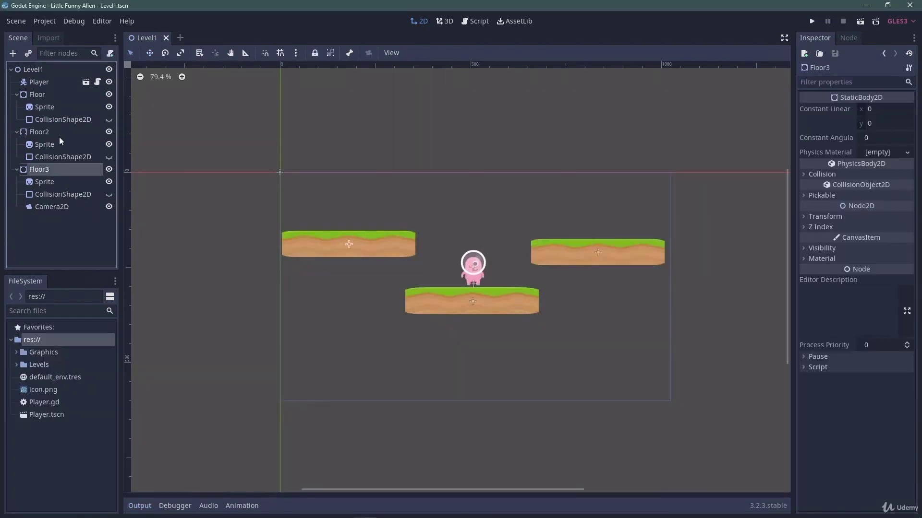
{"action": "left_click", "coordinate": [58, 95], "text": "ctrl"}
{"action": "key", "text": "Delete"}
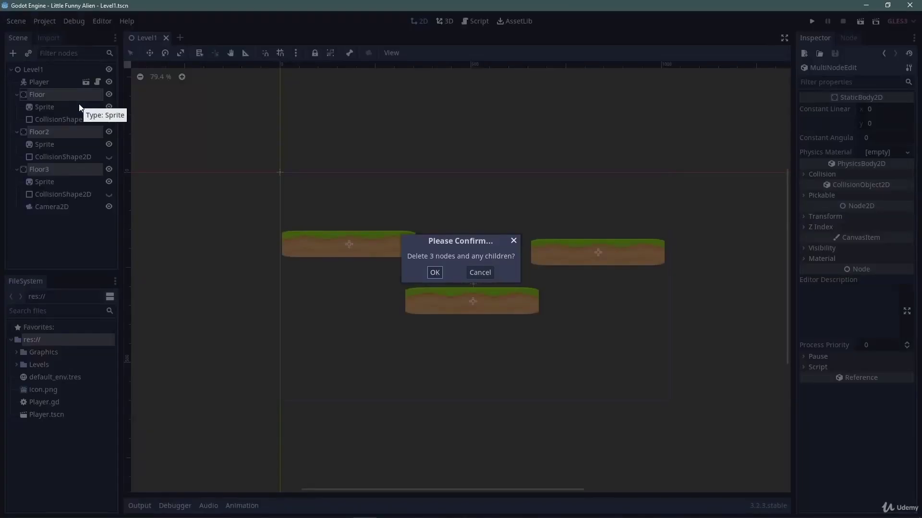
{"action": "key", "text": "Return"}
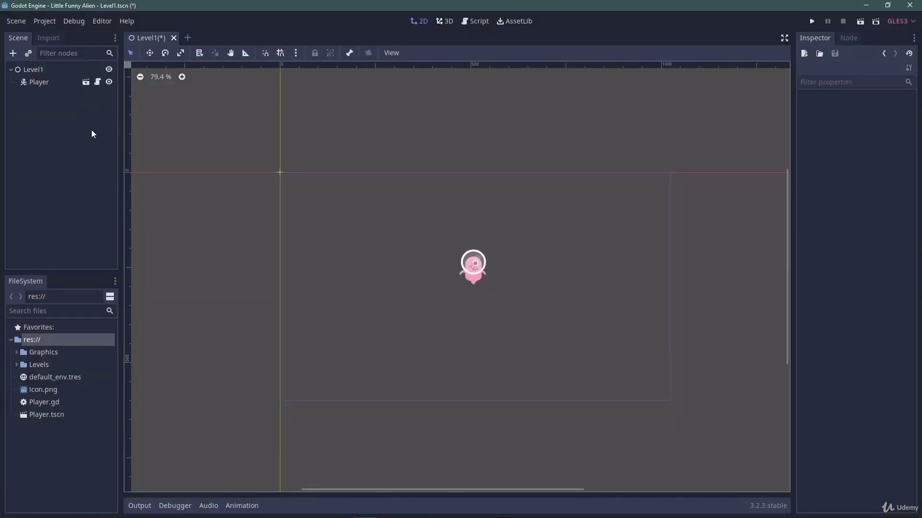
Step: Add a TileMap node with a new TileSet and add level.png as its texture
{"action": "left_click", "coordinate": [14, 52]}
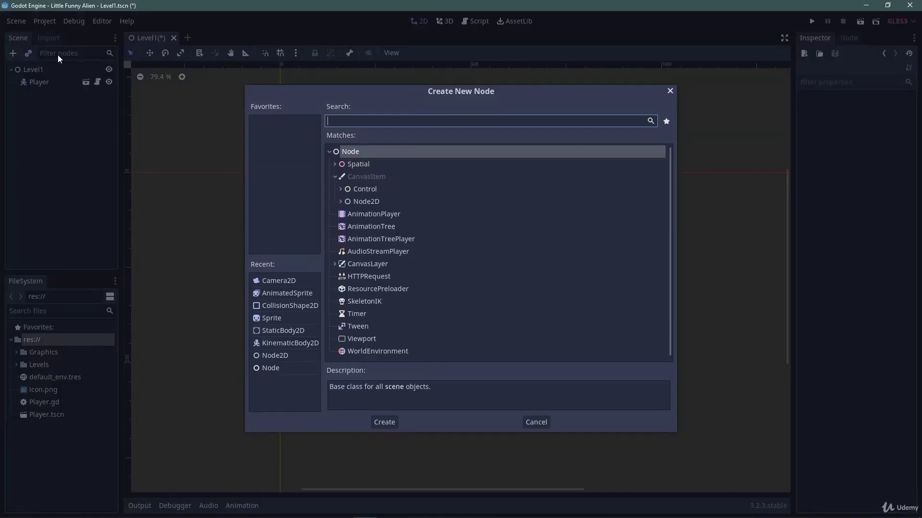
{"action": "type", "text": "Tilemap"}
{"action": "key", "text": "Return"}
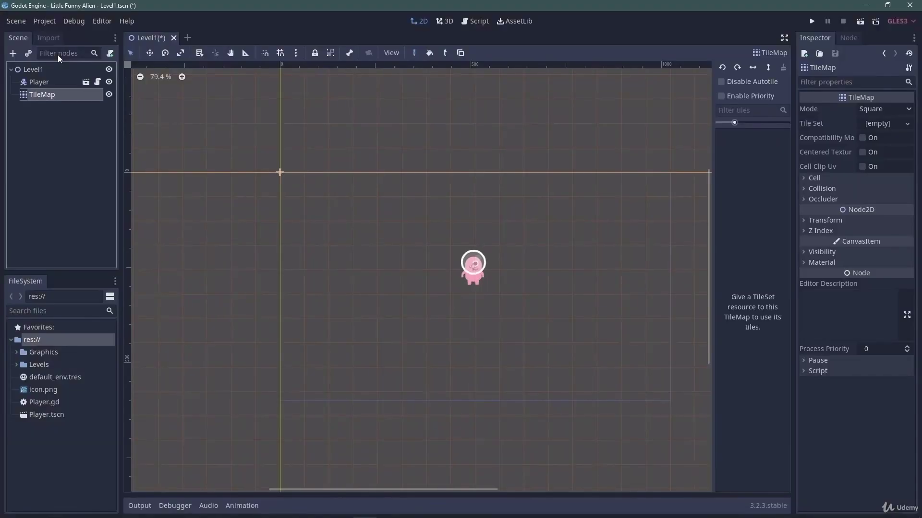
{"action": "left_click", "coordinate": [882, 123]}
{"action": "left_click", "coordinate": [876, 138]}
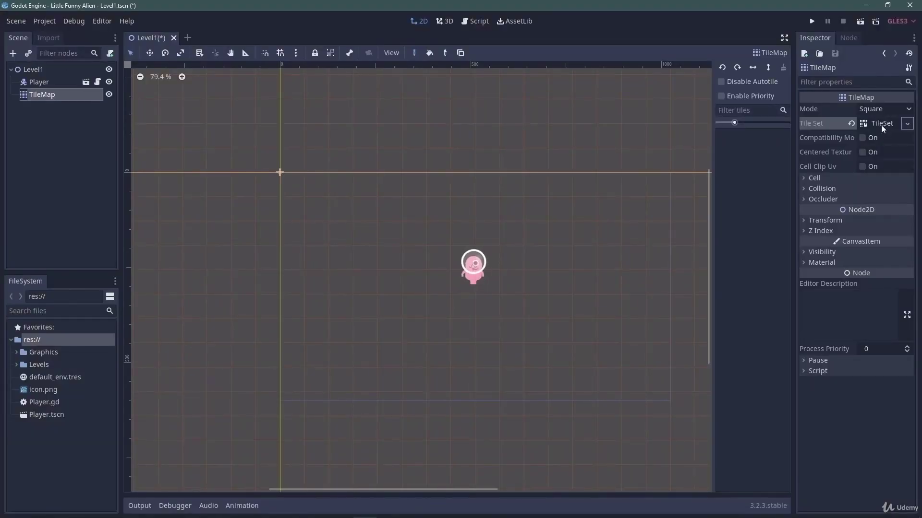
{"action": "left_click", "coordinate": [880, 123]}
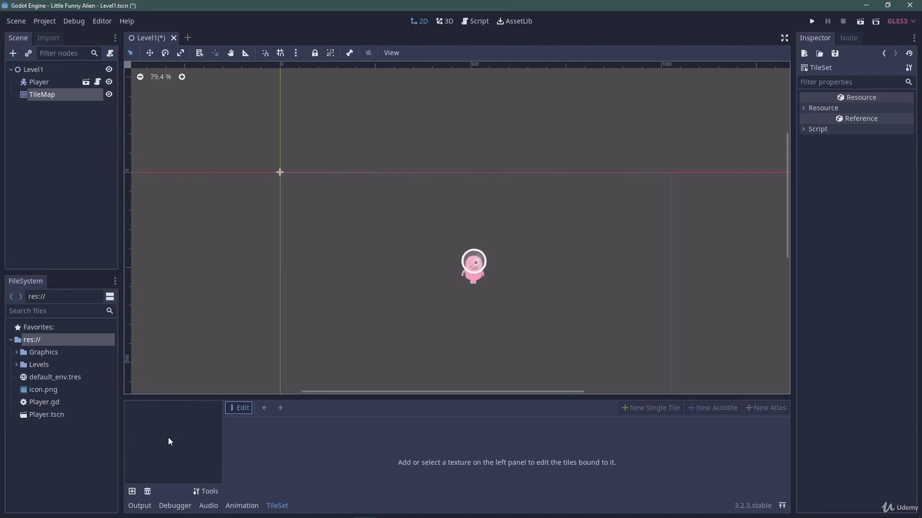
{"action": "left_click_drag", "start_coordinate": [62, 422], "coordinate": [155, 436]}
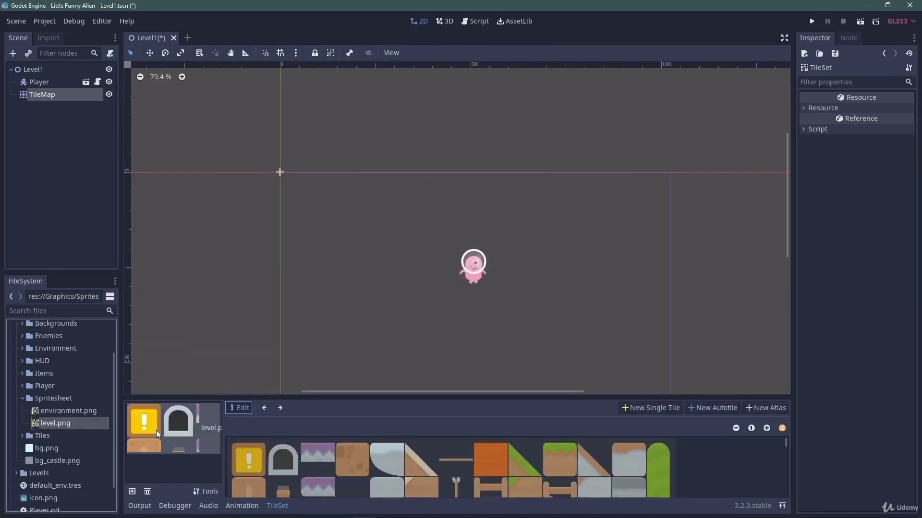
Step: In the enlarged TileSet editor, start a new single tile region with grid snapping enabled
{"action": "left_click", "coordinate": [782, 506]}
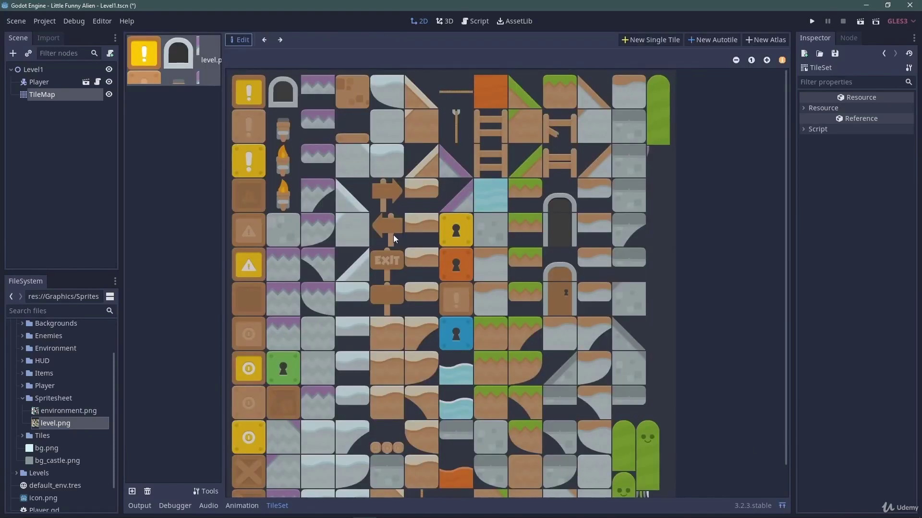
{"action": "left_click", "coordinate": [650, 40]}
{"action": "left_click_drag", "start_coordinate": [372, 165], "coordinate": [474, 251]}
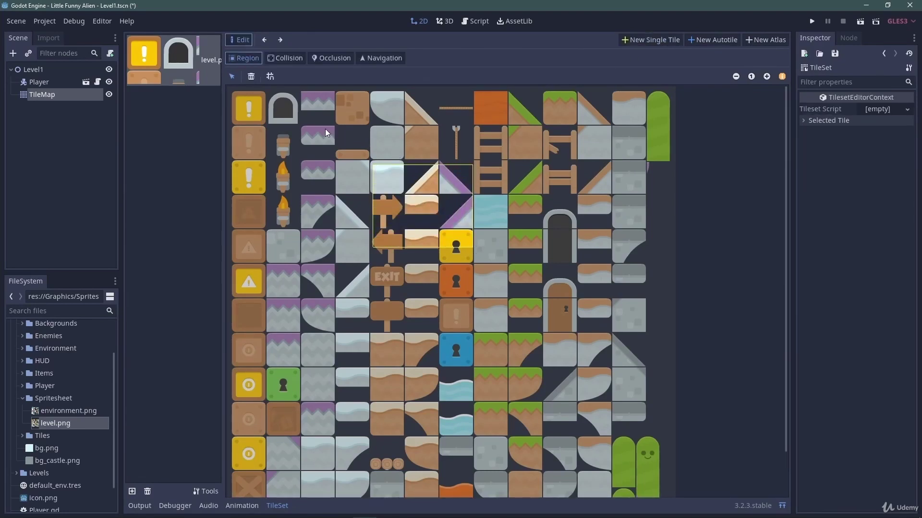
{"action": "left_click", "coordinate": [270, 76]}
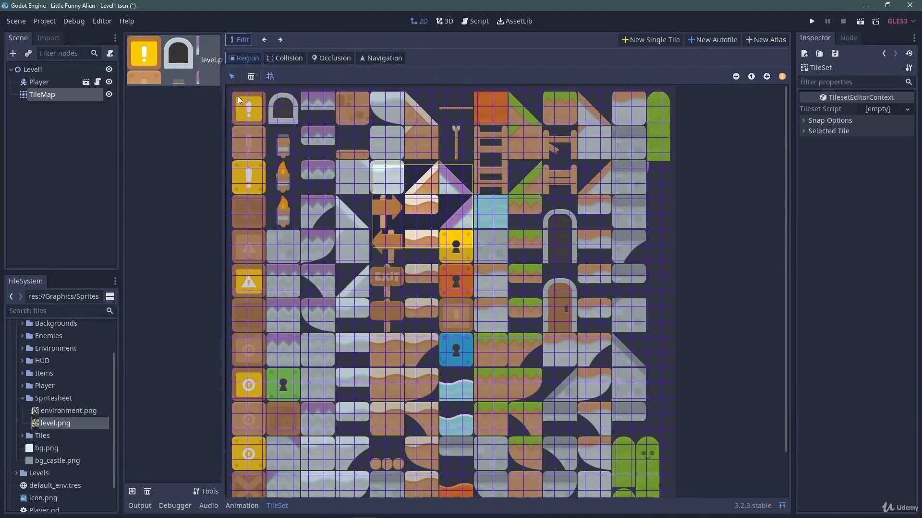
{"action": "left_click_drag", "start_coordinate": [238, 96], "coordinate": [264, 122]}
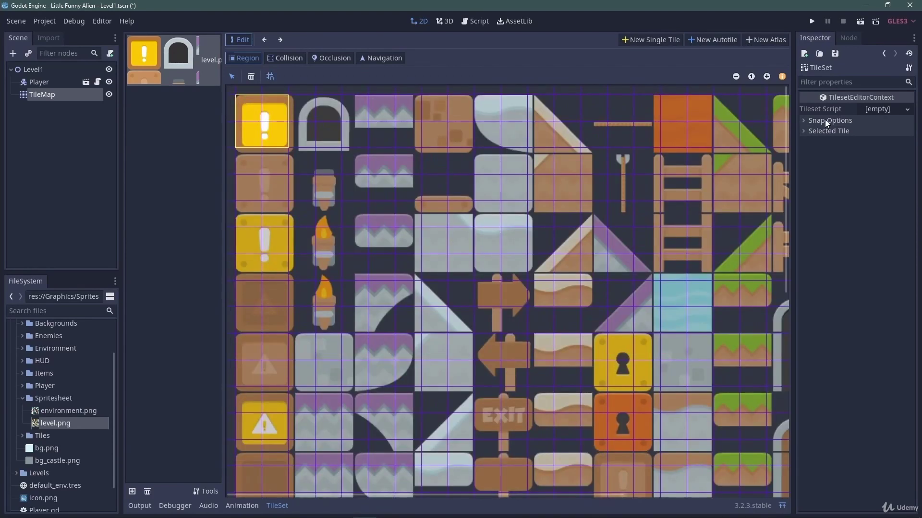
Step: Set the region snap step to 70×70
{"action": "left_click", "coordinate": [825, 121]}
{"action": "left_click", "coordinate": [881, 161]}
{"action": "type", "text": "70"}
{"action": "key", "text": "Tab"}
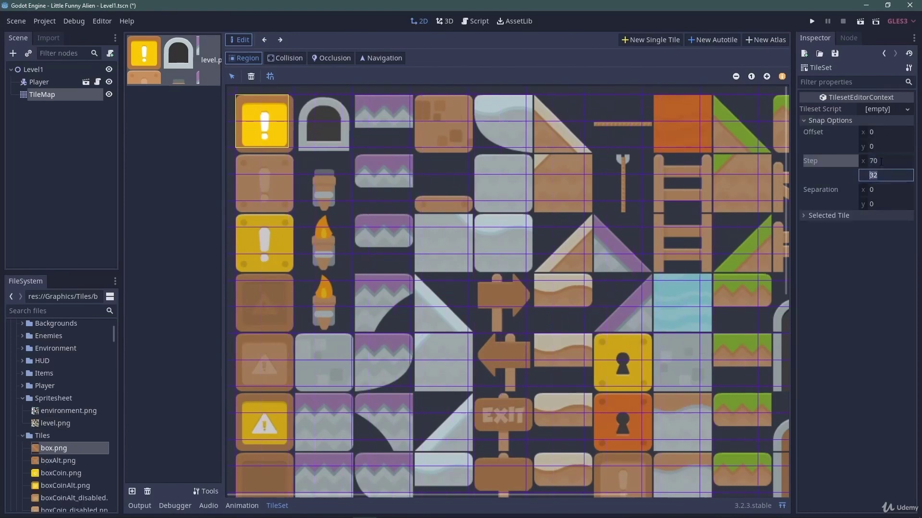
{"action": "type", "text": "70"}
{"action": "key", "text": "Return"}
{"action": "scroll", "coordinate": [287, 186], "scroll_direction": "right", "scroll_amount": 3}
{"action": "scroll", "coordinate": [482, 267], "scroll_direction": "down", "scroll_amount": 5}
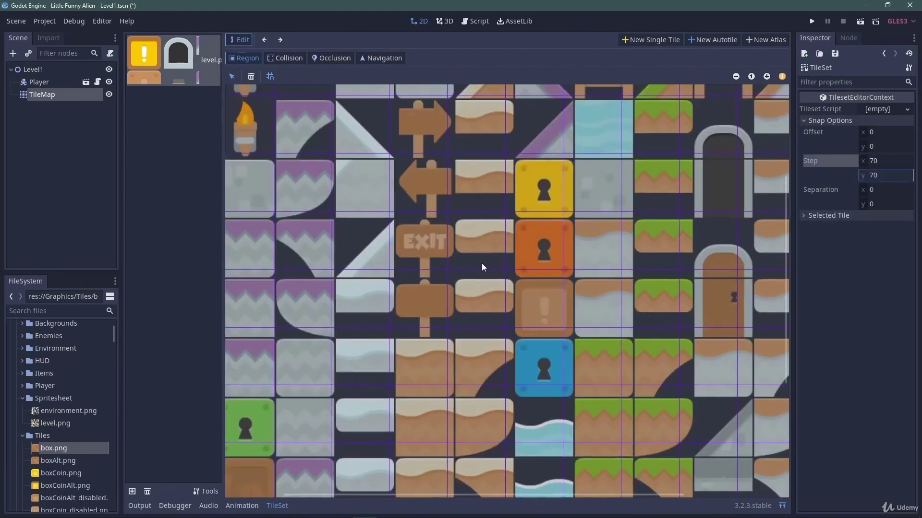
{"action": "scroll", "coordinate": [427, 230], "scroll_direction": "left", "scroll_amount": 2}
{"action": "scroll", "coordinate": [447, 249], "scroll_direction": "up", "scroll_amount": 5}
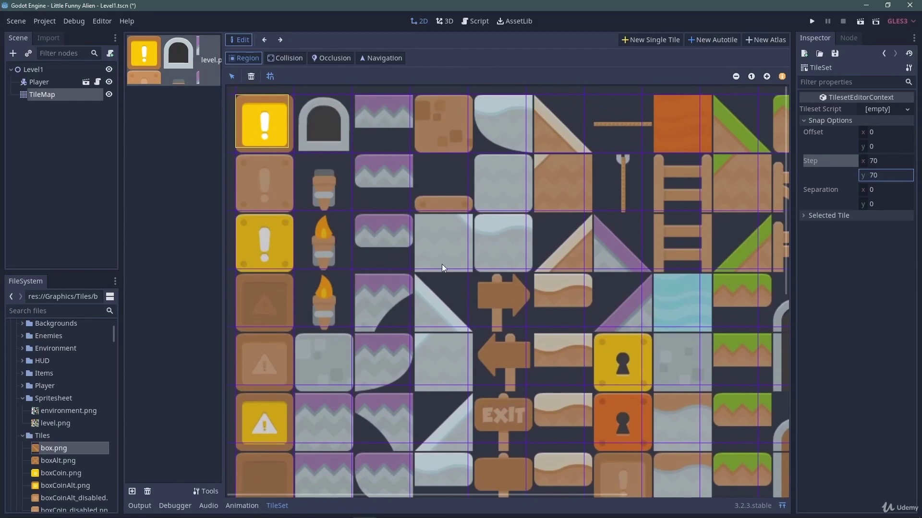
Step: Set the snap offset to 100×100
{"action": "left_click", "coordinate": [257, 96]}
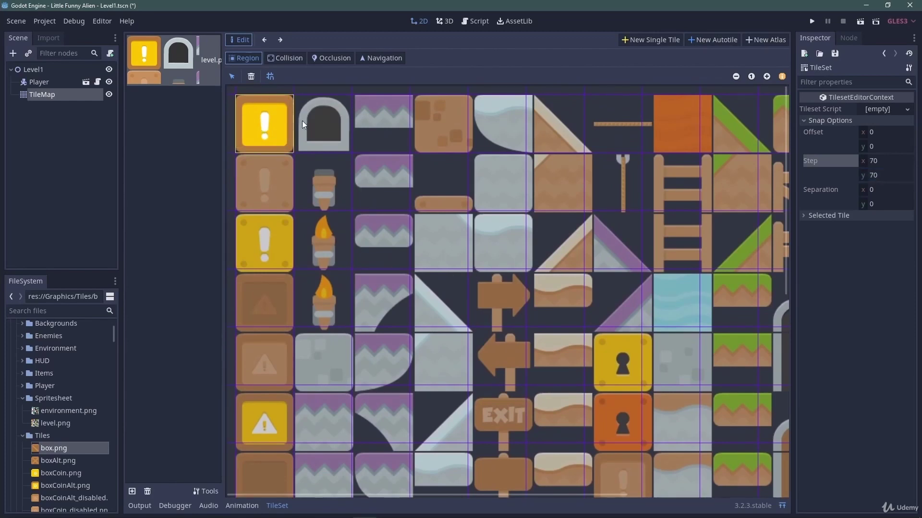
{"action": "left_click", "coordinate": [883, 132]}
{"action": "type", "text": "100"}
{"action": "key", "text": "Return"}
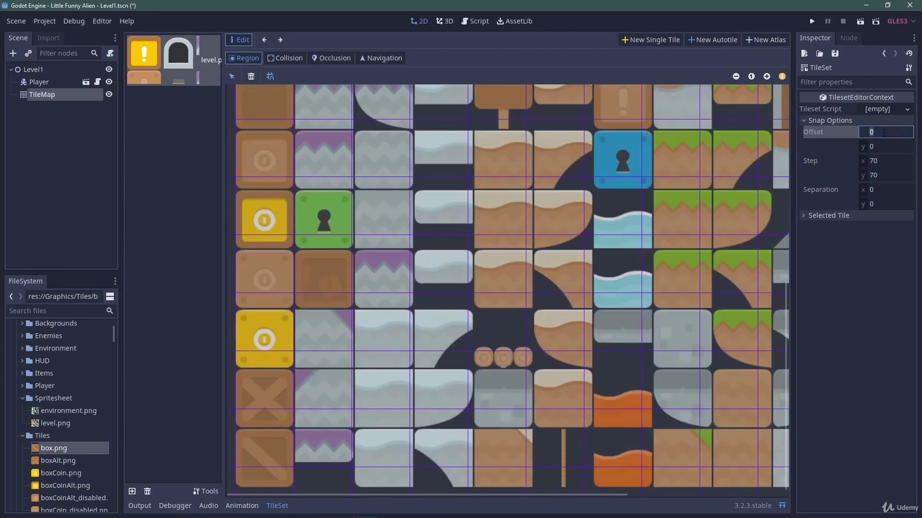
{"action": "key", "text": "Tab"}
{"action": "type", "text": "100"}
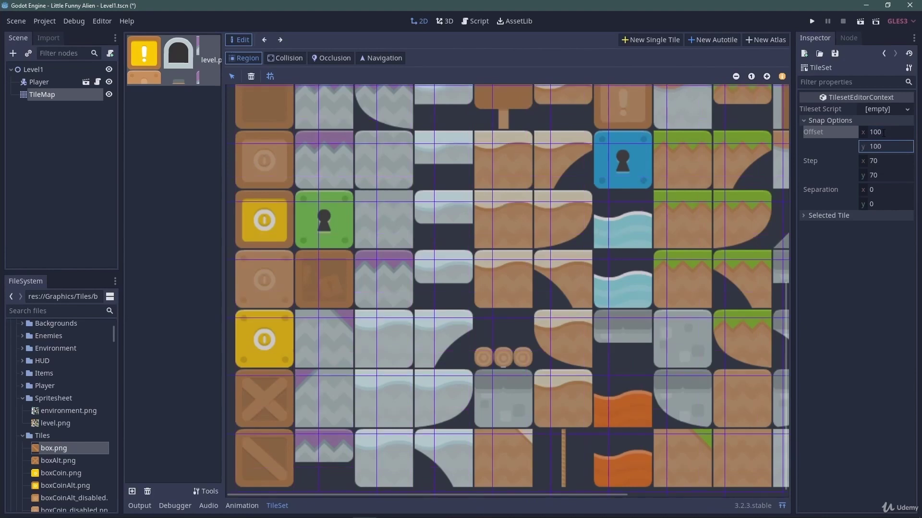
{"action": "key", "text": "Return"}
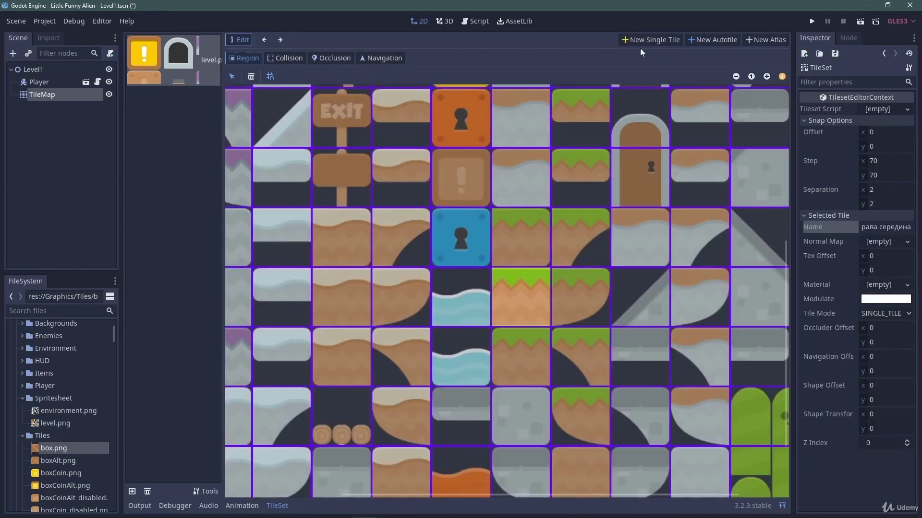
Step: Define the rounded grass end and the tile below it as two new single tiles
{"action": "left_click", "coordinate": [640, 43]}
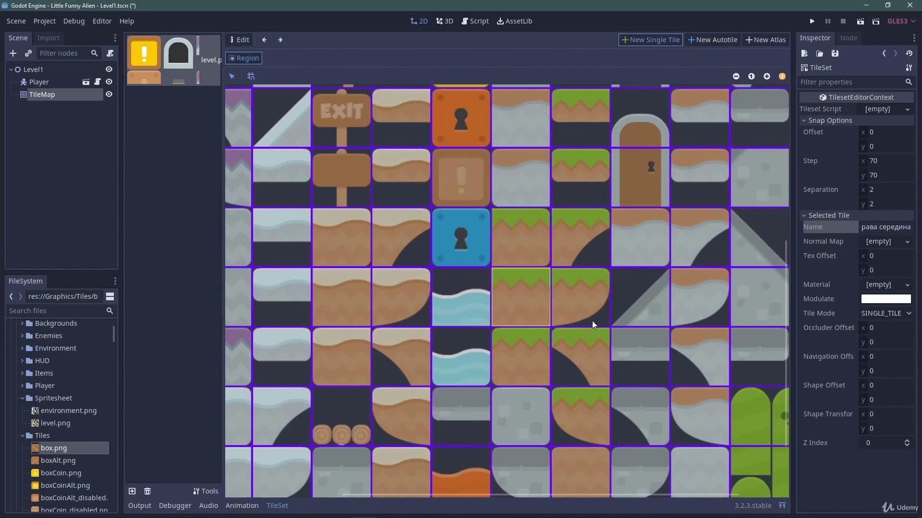
{"action": "left_click_drag", "start_coordinate": [592, 290], "coordinate": [591, 304]}
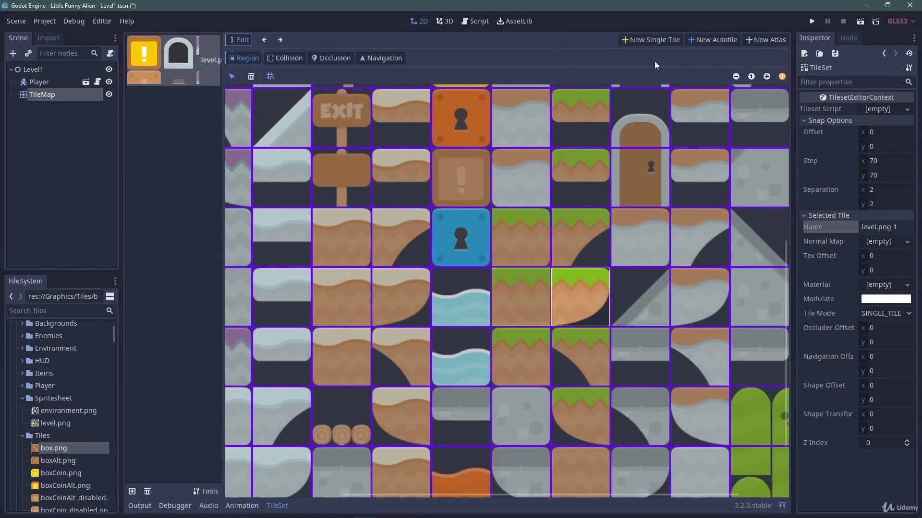
{"action": "left_click", "coordinate": [649, 41]}
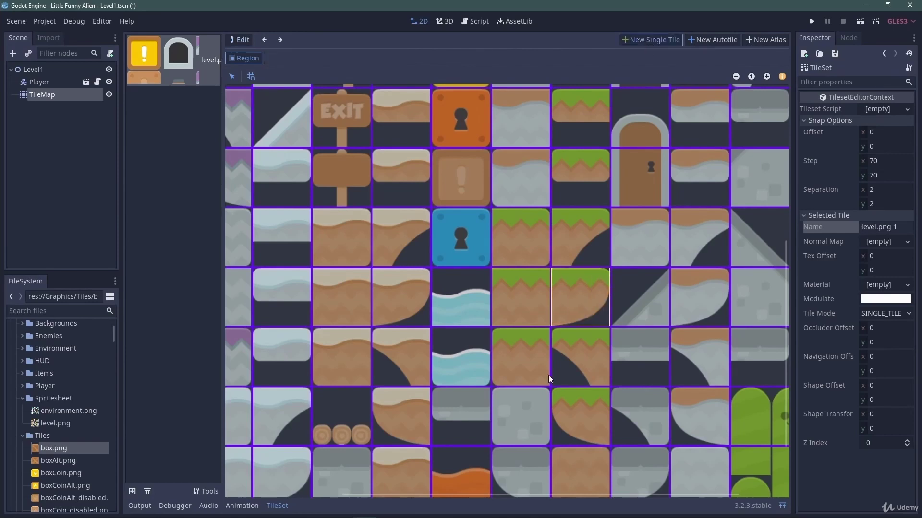
{"action": "left_click_drag", "start_coordinate": [549, 376], "coordinate": [603, 342]}
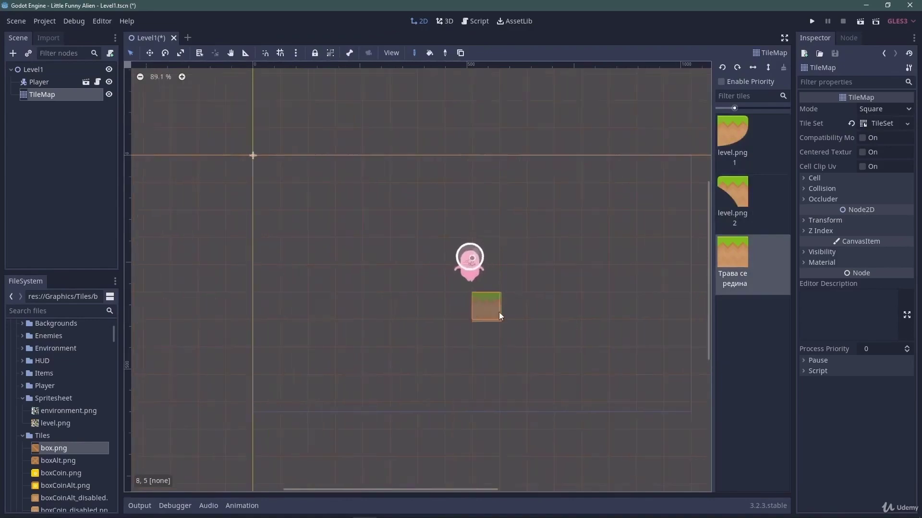
Step: Paint two middle grass tiles under the player and cap both ends with rounded grass tiles
{"action": "scroll", "coordinate": [499, 312], "scroll_direction": "up", "scroll_amount": 1}
{"action": "left_click_drag", "start_coordinate": [454, 306], "coordinate": [484, 308]}
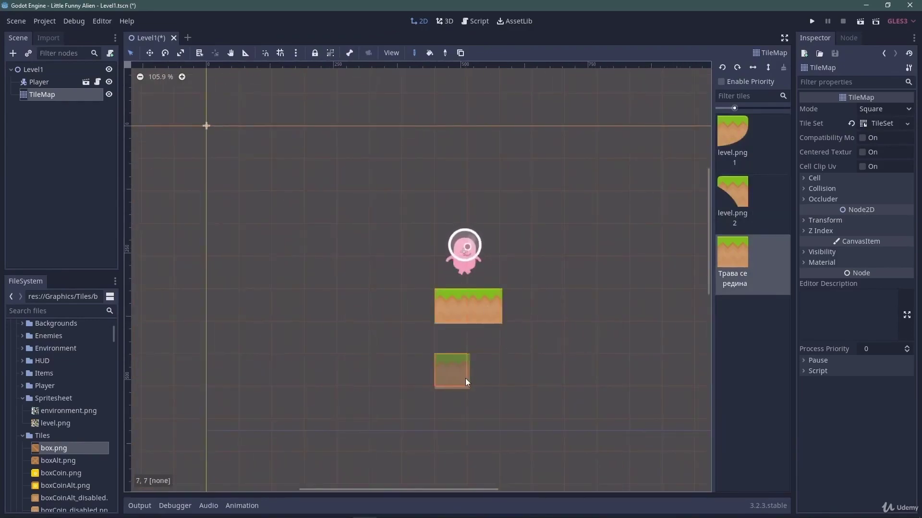
{"action": "left_click", "coordinate": [732, 139]}
{"action": "left_click", "coordinate": [517, 307]}
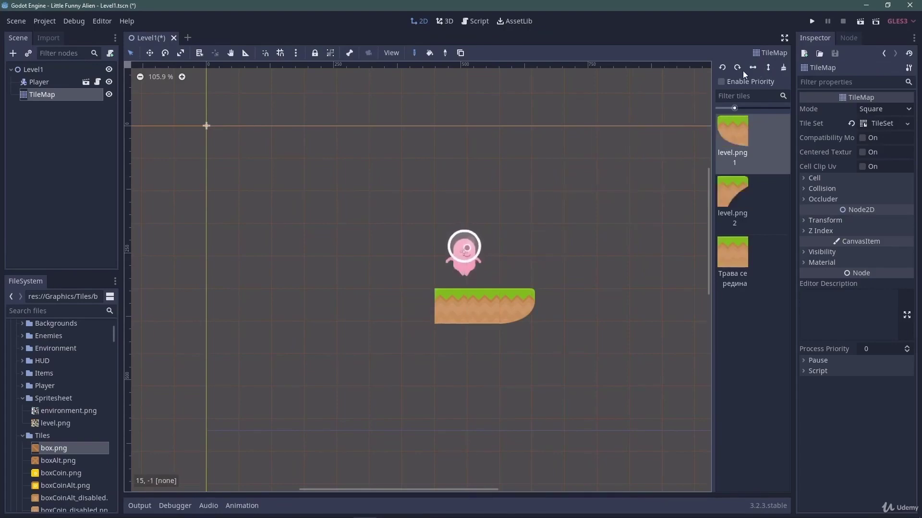
{"action": "left_click", "coordinate": [411, 310]}
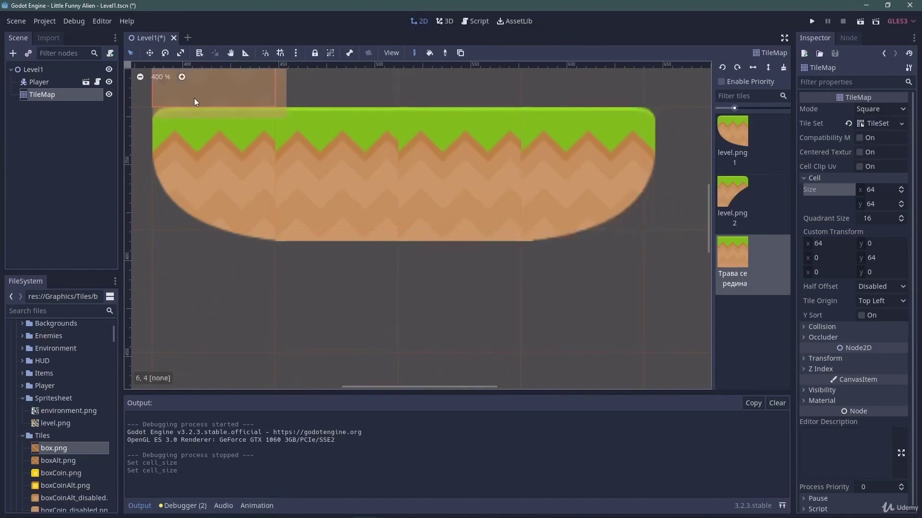
Step: Set the TileMap cell size to 70×70 and run the game
{"action": "left_click", "coordinate": [879, 192]}
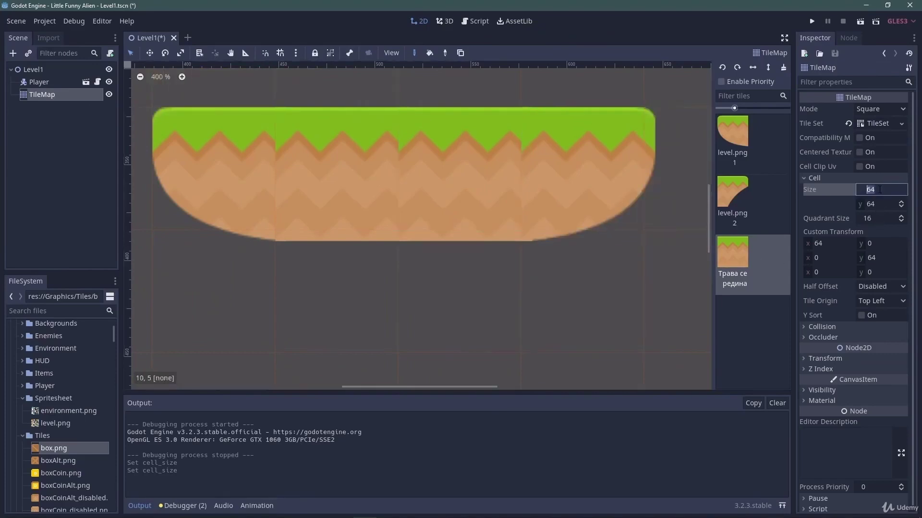
{"action": "type", "text": "70"}
{"action": "key", "text": "Tab"}
{"action": "type", "text": "70"}
{"action": "key", "text": "Return"}
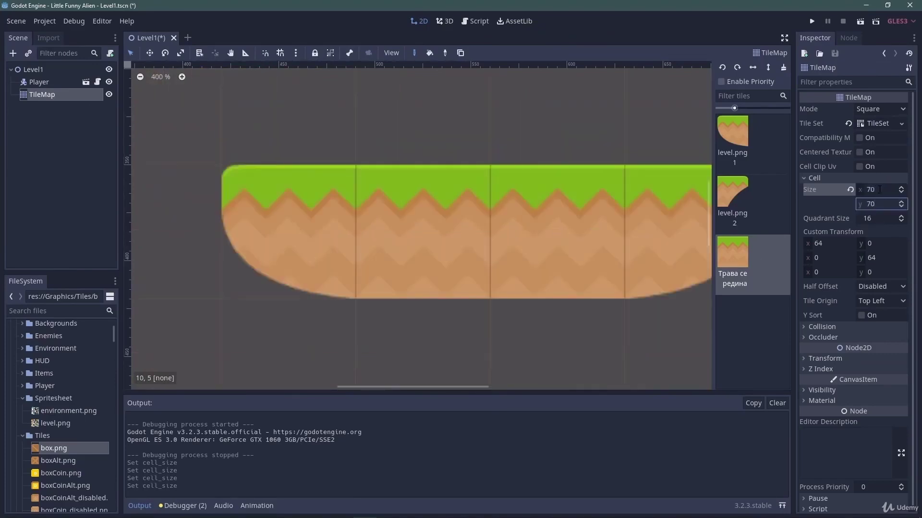
{"action": "key", "text": "F5"}
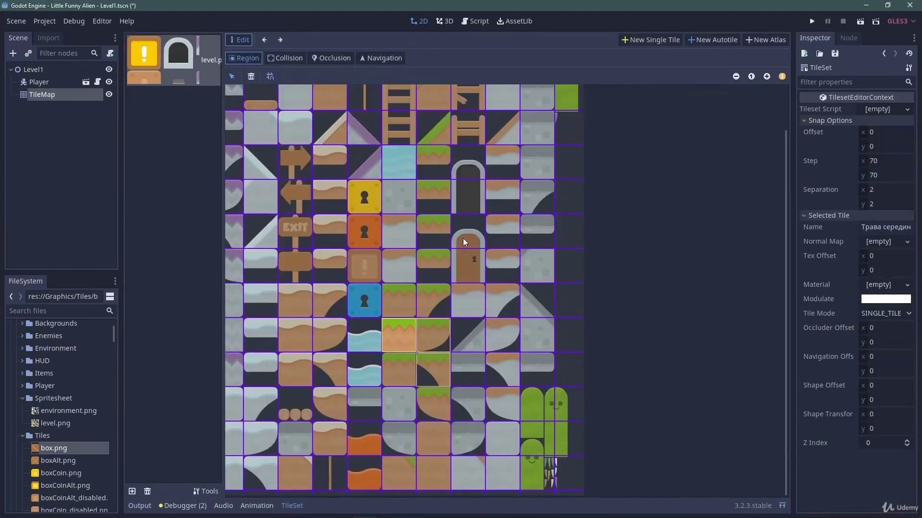
Step: Give the middle grass tile a full-square collision shape and test-run the game
{"action": "left_click", "coordinate": [289, 57]}
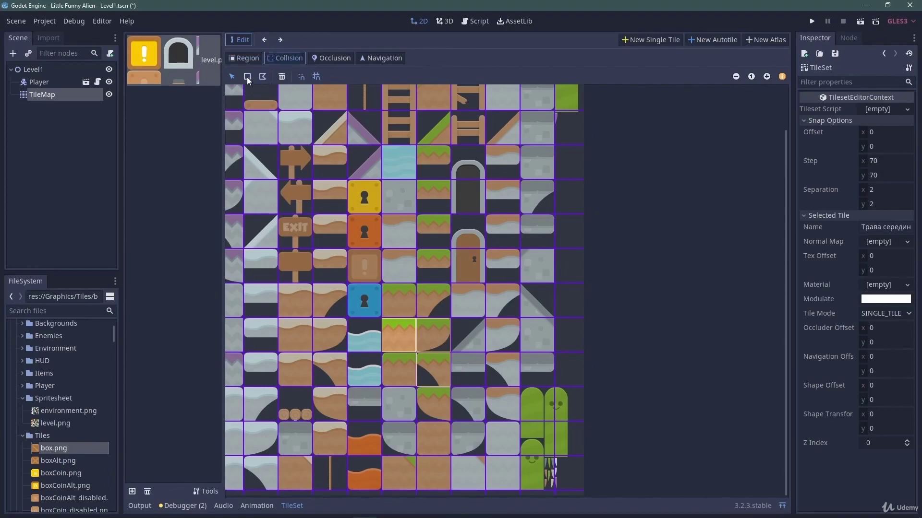
{"action": "left_click", "coordinate": [391, 336]}
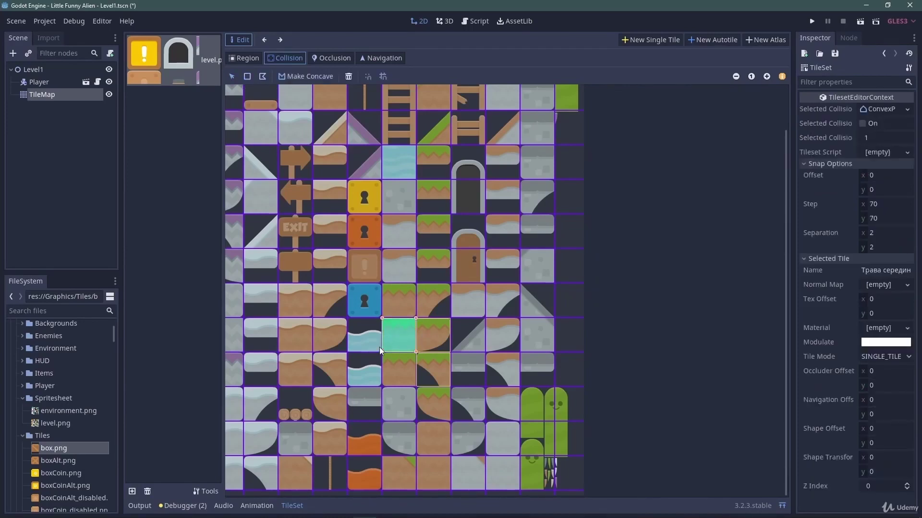
{"action": "key", "text": "F5"}
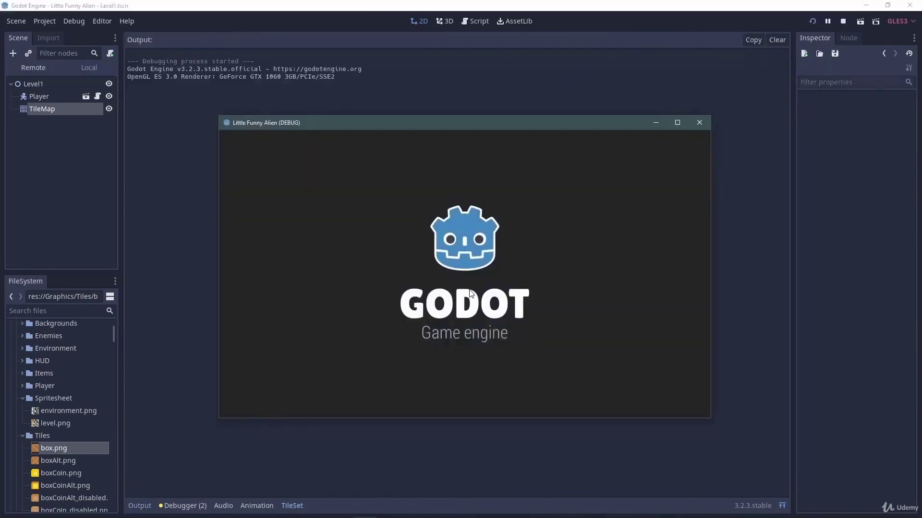
{"action": "key", "text": "alt+F4"}
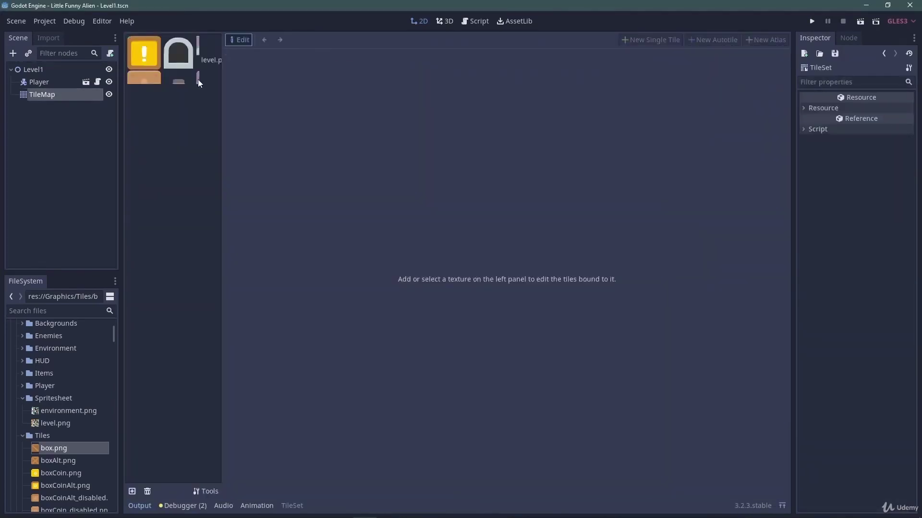
Step: Trace the rounded grass tile's collision outline and set the snap step to 10×10
{"action": "left_click", "coordinate": [198, 79]}
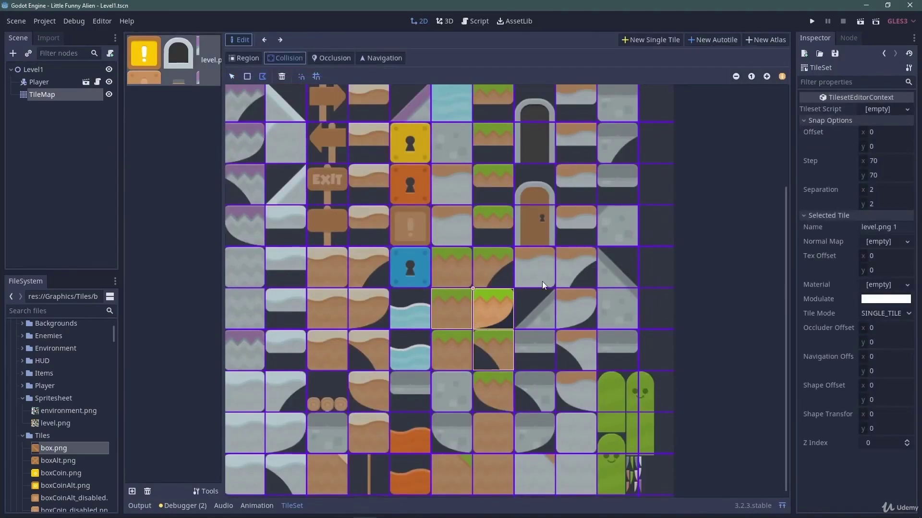
{"action": "left_click", "coordinate": [497, 324]}
{"action": "left_click", "coordinate": [887, 159]}
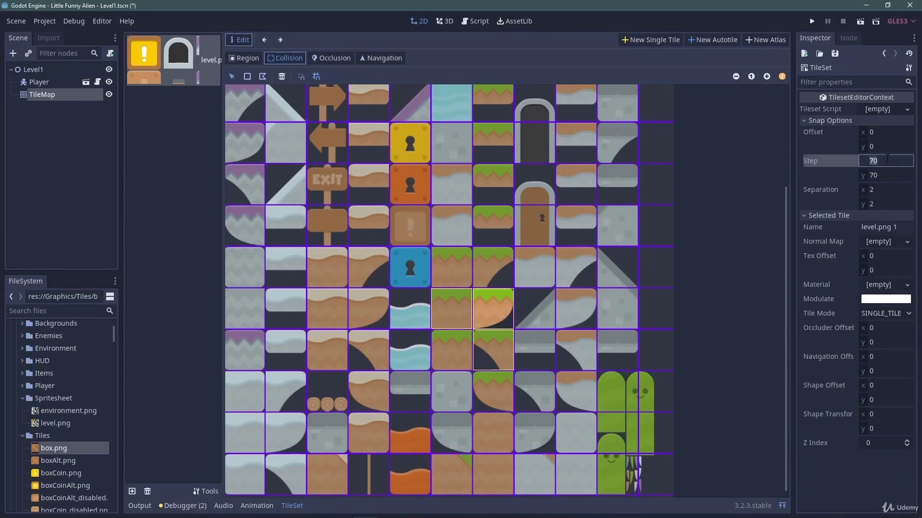
{"action": "type", "text": "52"}
{"action": "key", "text": "BackSpace"}
{"action": "type", "text": "10"}
{"action": "key", "text": "Tab"}
{"action": "type", "text": "35"}
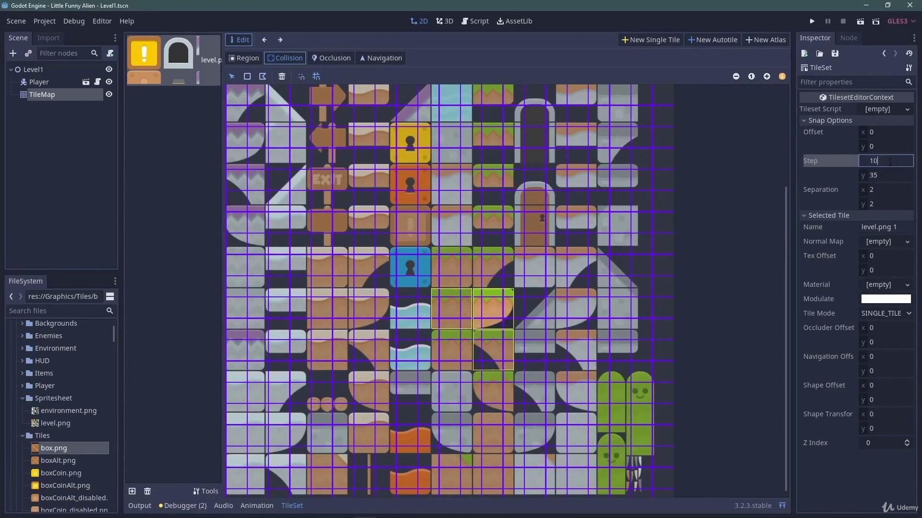
{"action": "key", "text": "Tab"}
{"action": "type", "text": "10"}
{"action": "key", "text": "Return"}
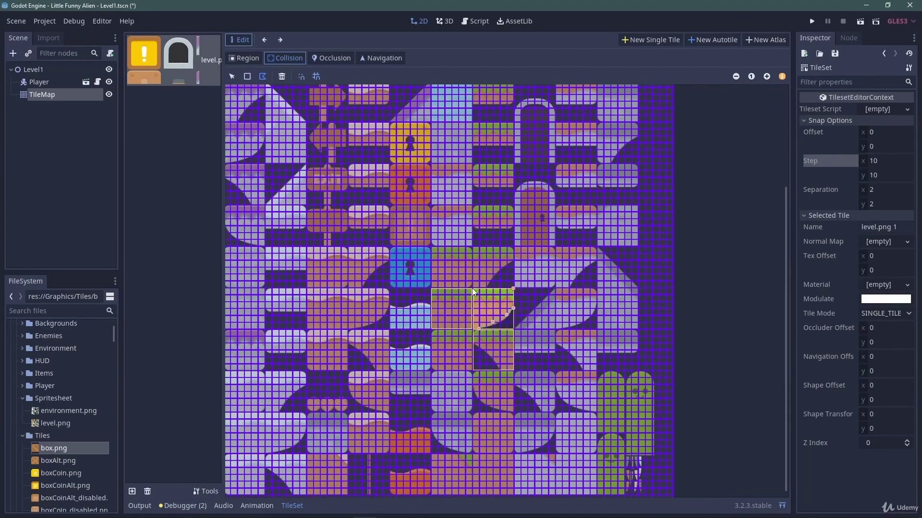
Step: Run the game, test jumping and moving the player on the platform, then stop it
{"action": "key", "text": "F5"}
{"action": "key", "text": "space"}
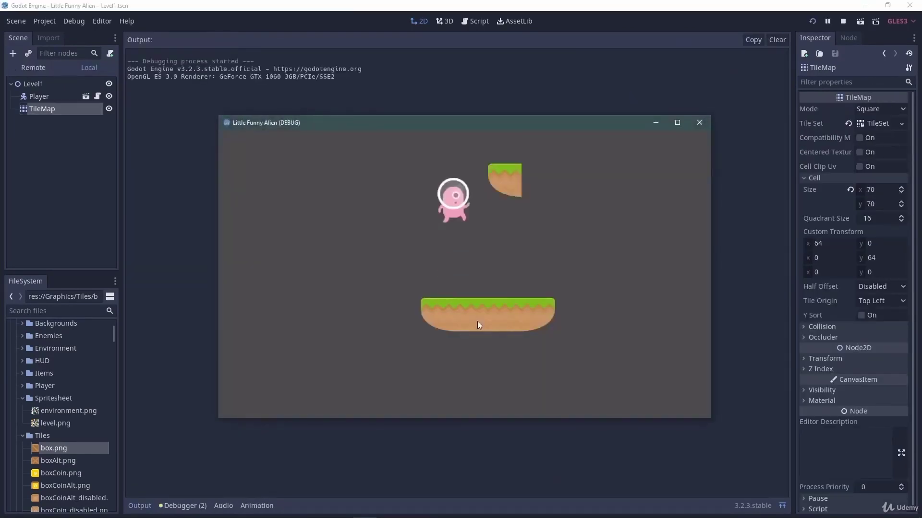
{"action": "key", "text": "Left"}
{"action": "key", "text": "space"}
{"action": "key", "text": "Right"}
{"action": "key", "text": "space"}
{"action": "key", "text": "F8"}
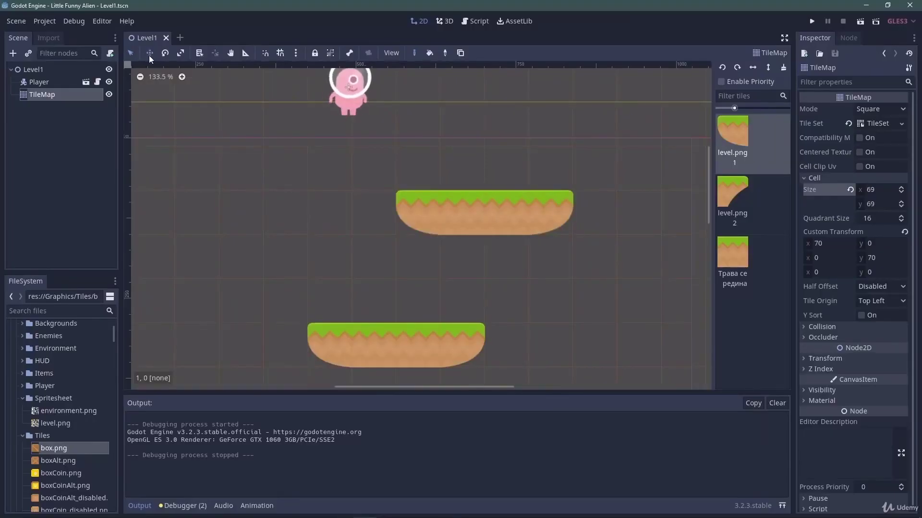
Step: Shift the tilemap platforms up-left and rearrange the floating rounded grass tiles
{"action": "mouse_move", "coordinate": [422, 255]}
{"action": "left_mouse_down"}
{"action": "mouse_move", "coordinate": [465, 240]}
{"action": "mouse_move", "coordinate": [349, 239]}
{"action": "left_mouse_up"}
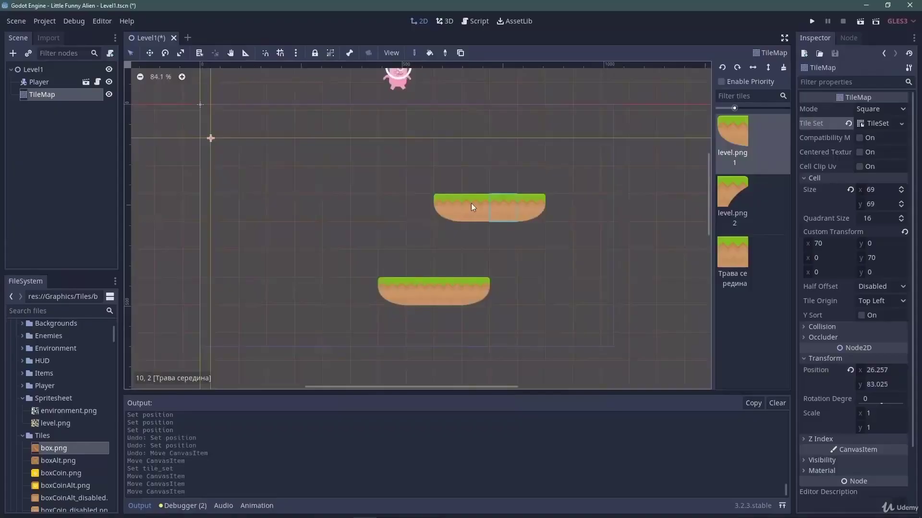
{"action": "right_click", "coordinate": [447, 204]}
{"action": "left_click", "coordinate": [365, 180]}
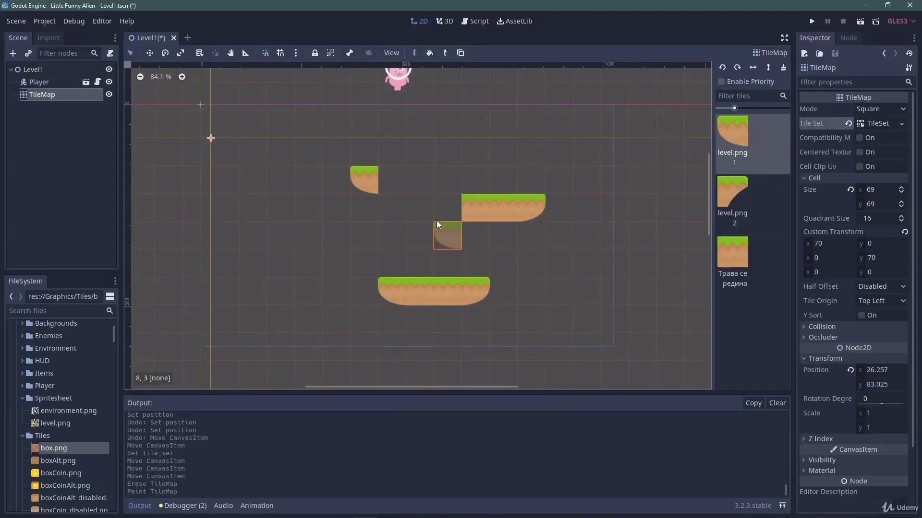
{"action": "left_click", "coordinate": [407, 169]}
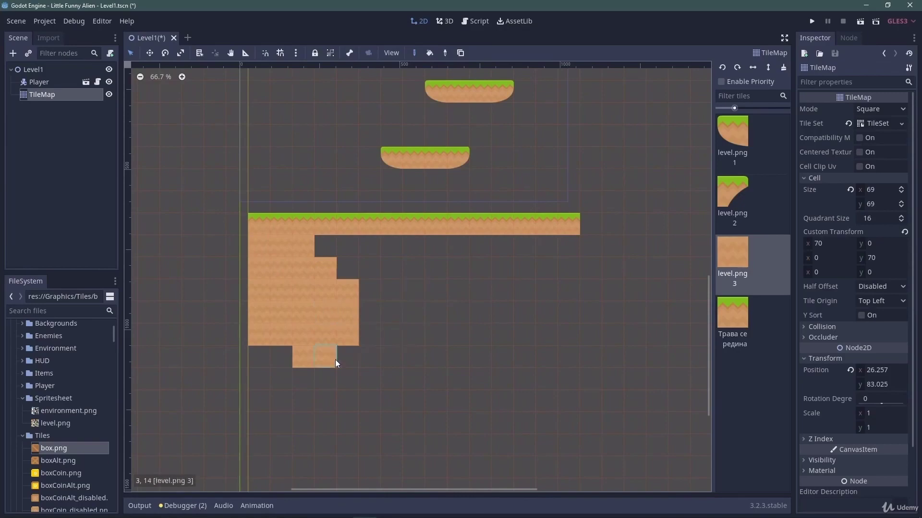
Step: Paint the dirt ground block's outline, bucket-fill its interior, and test-run the level
{"action": "left_click", "coordinate": [276, 358]}
{"action": "left_click_drag", "start_coordinate": [348, 364], "coordinate": [574, 252]}
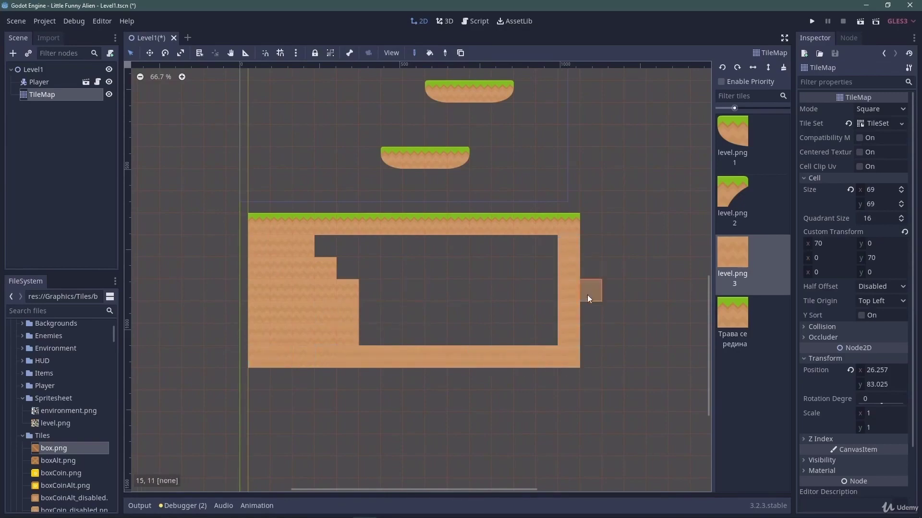
{"action": "left_click", "coordinate": [430, 53]}
{"action": "left_click", "coordinate": [435, 125]}
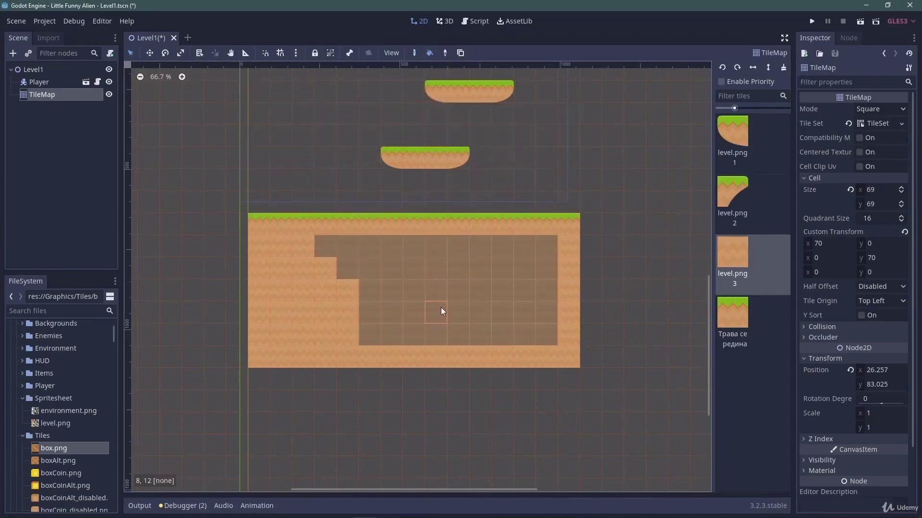
{"action": "left_click", "coordinate": [442, 304]}
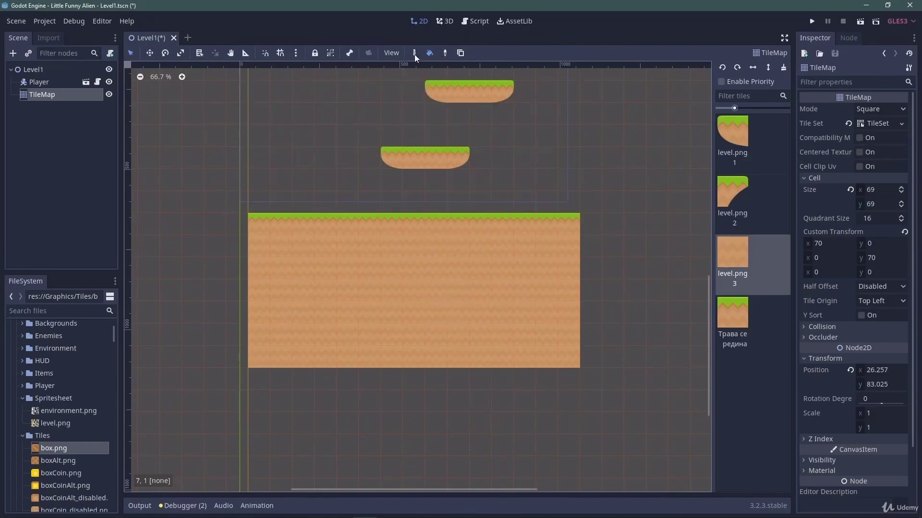
{"action": "key", "text": "F5"}
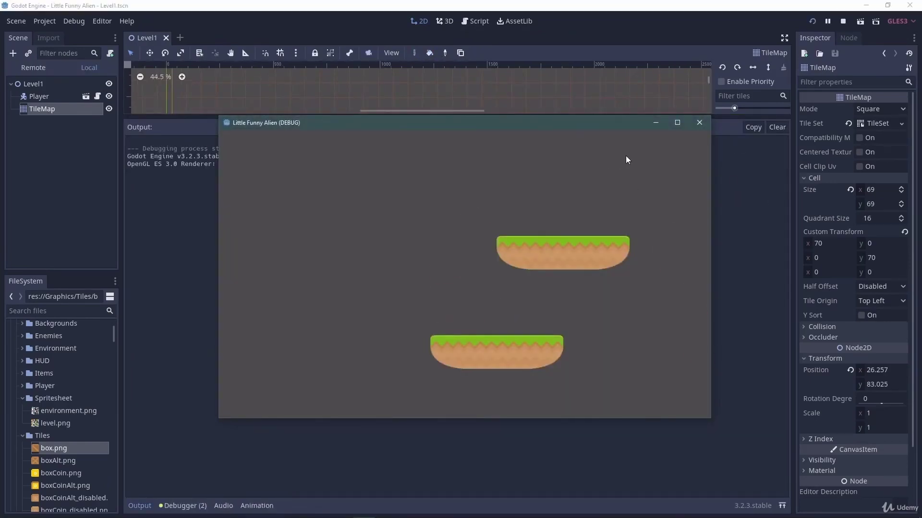
{"action": "left_click", "coordinate": [699, 124]}
Step: Add a Camera2D child to the Player node with zoom 1.5 on both axes
{"action": "left_click", "coordinate": [86, 96]}
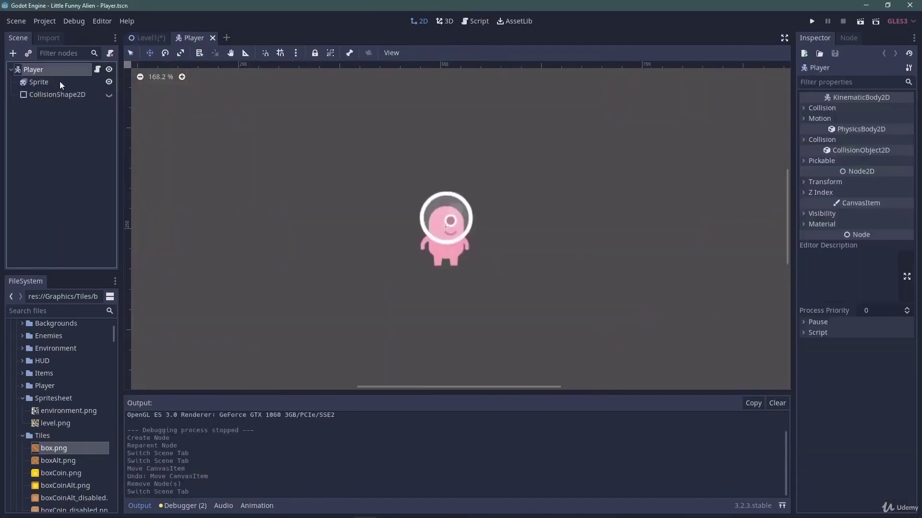
{"action": "right_click", "coordinate": [27, 70]}
{"action": "left_click", "coordinate": [54, 96]}
{"action": "type", "text": "ca"}
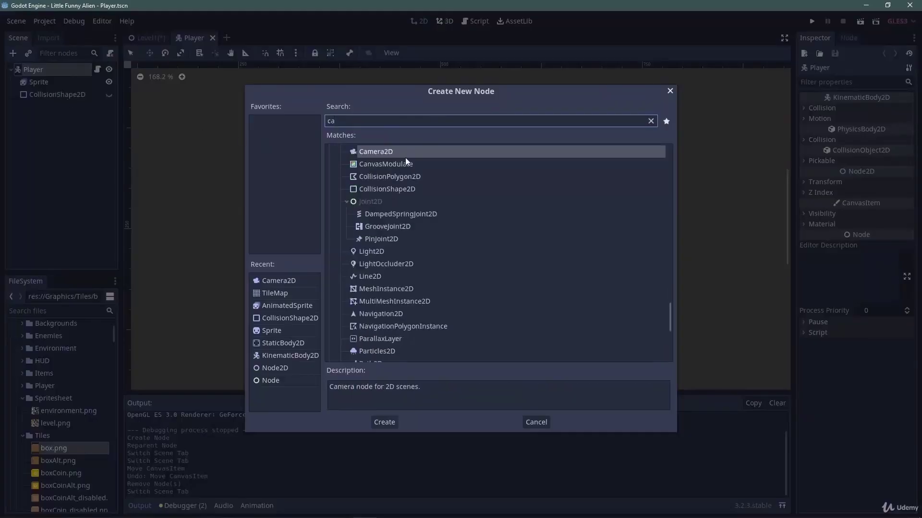
{"action": "double_click", "coordinate": [394, 151]}
{"action": "left_click", "coordinate": [876, 181]}
{"action": "type", "text": "1.5"}
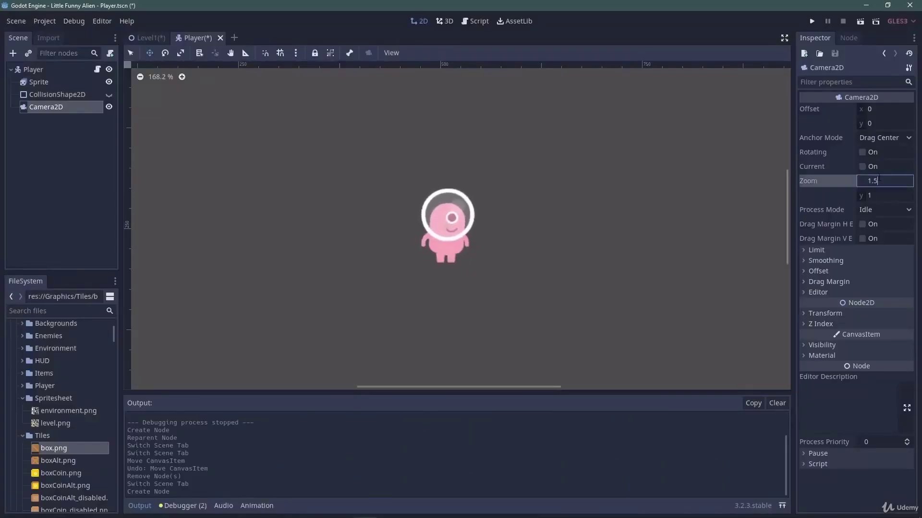
{"action": "key", "text": "Tab"}
{"action": "type", "text": "1.5"}
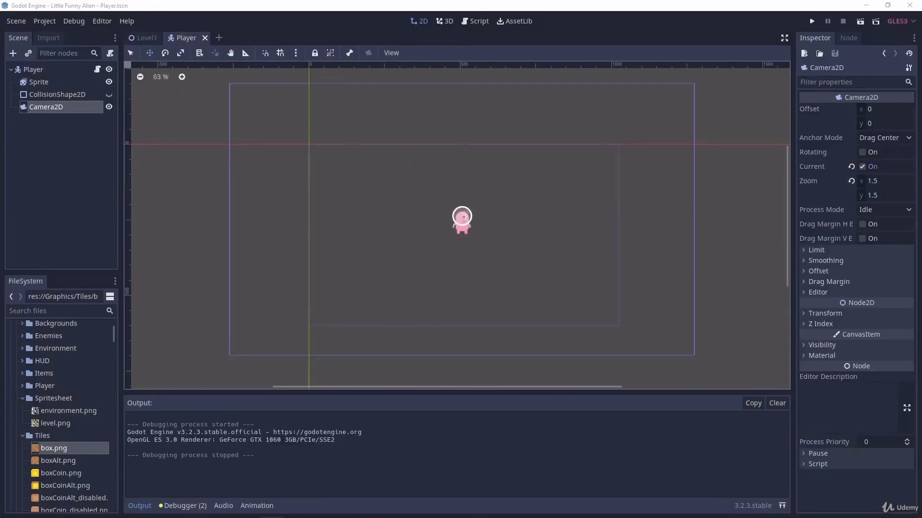
{"action": "left_click", "coordinate": [59, 136]}
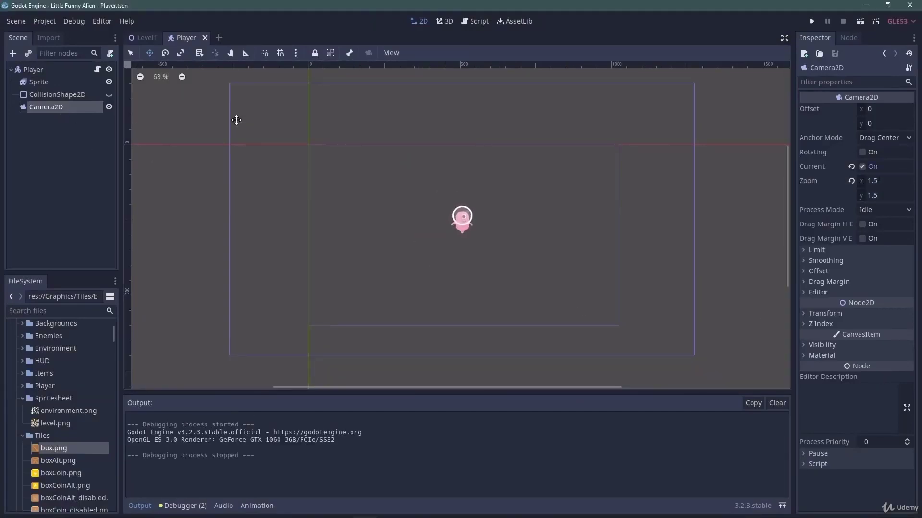
Step: Enable horizontal and vertical drag margins, set the right margin to 1, and test in-game
{"action": "left_click", "coordinate": [862, 224]}
{"action": "left_click", "coordinate": [862, 238]}
{"action": "left_click", "coordinate": [828, 282]}
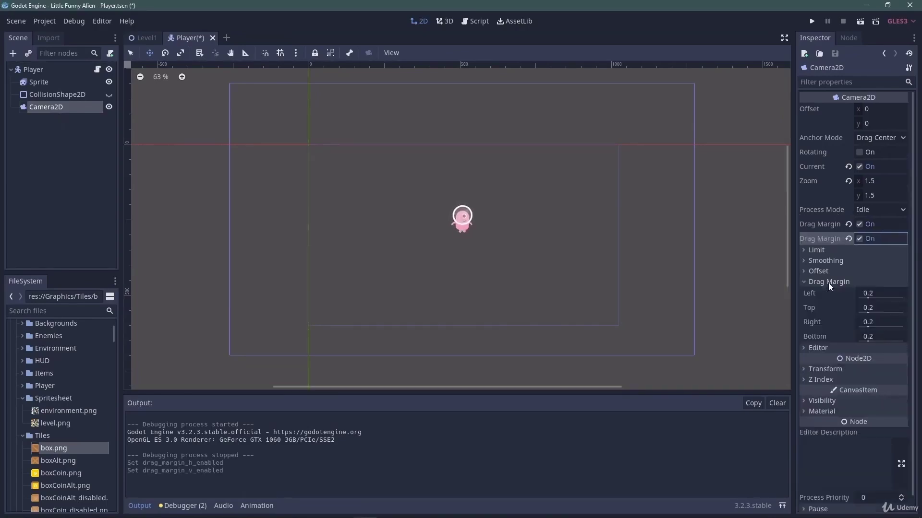
{"action": "left_click", "coordinate": [868, 323]}
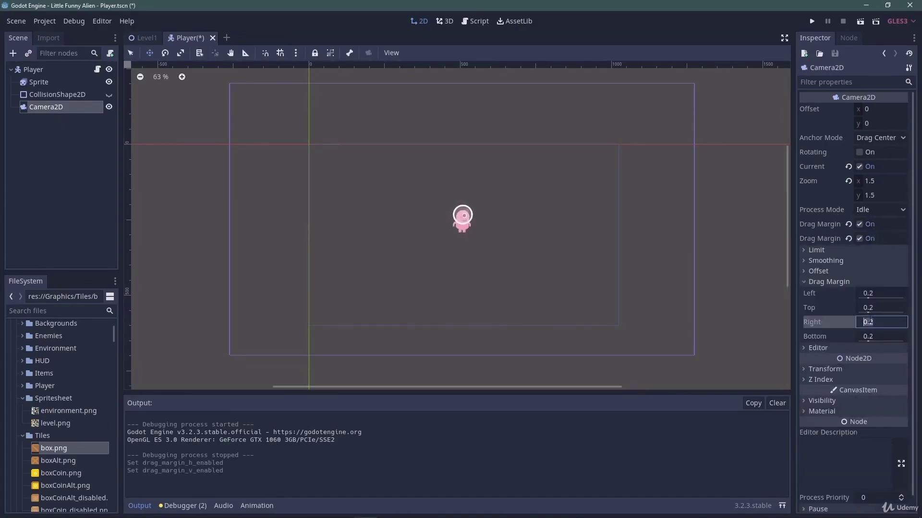
{"action": "type", "text": "1"}
{"action": "left_click", "coordinate": [812, 21]}
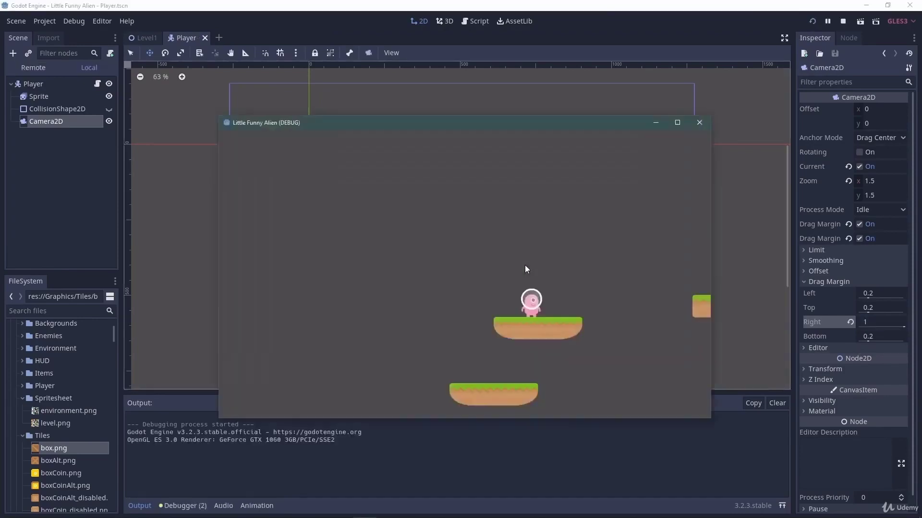
{"action": "key", "text": "Right"}
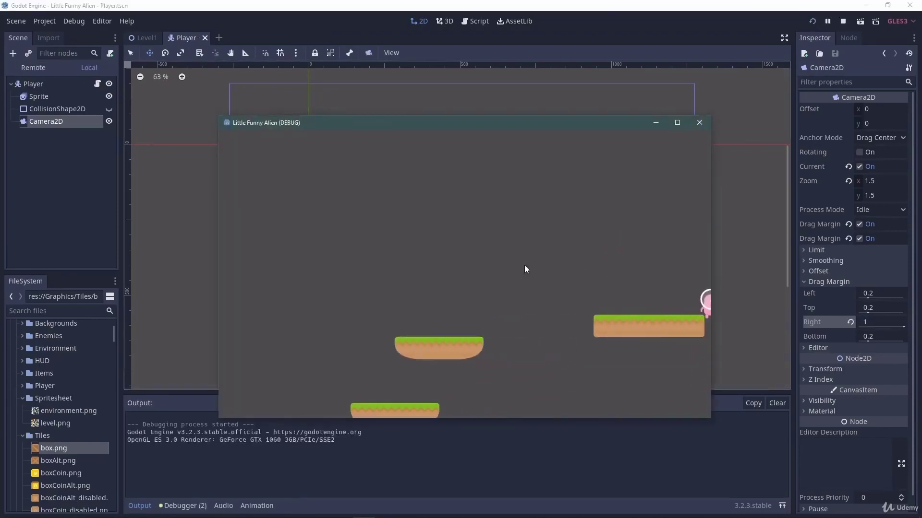
{"action": "key", "text": "Left"}
{"action": "key", "text": "Up"}
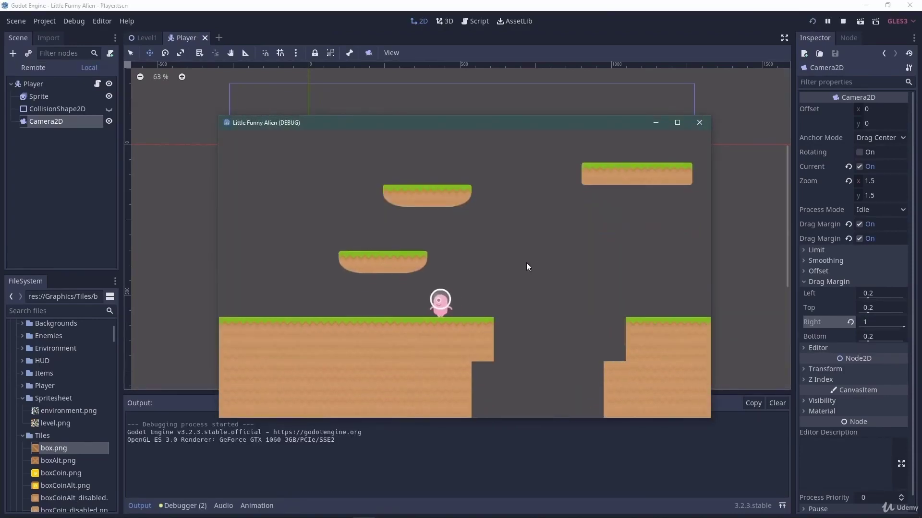
{"action": "left_click", "coordinate": [699, 123]}
Step: Set the right drag margin to 0.1 and smoothing speed 1, then test the camera follow
{"action": "left_click", "coordinate": [881, 322]}
{"action": "type", "text": "0.1"}
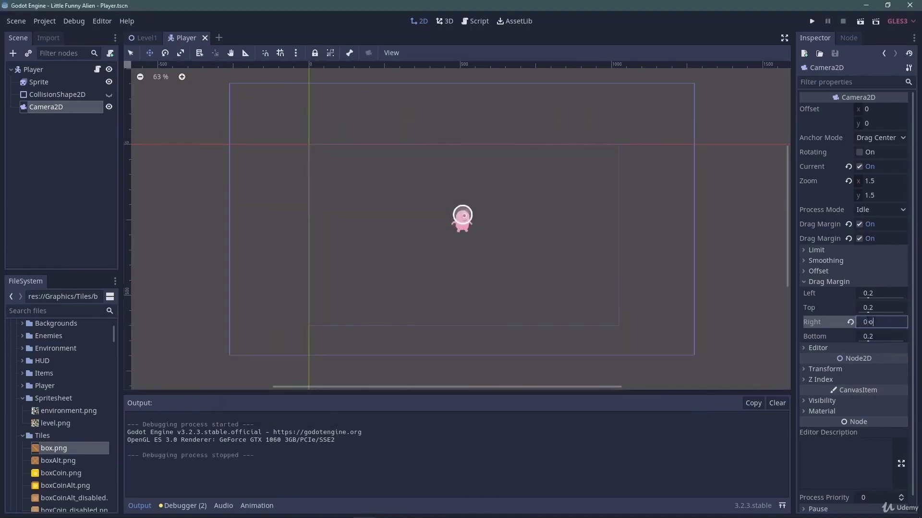
{"action": "left_click", "coordinate": [876, 286]}
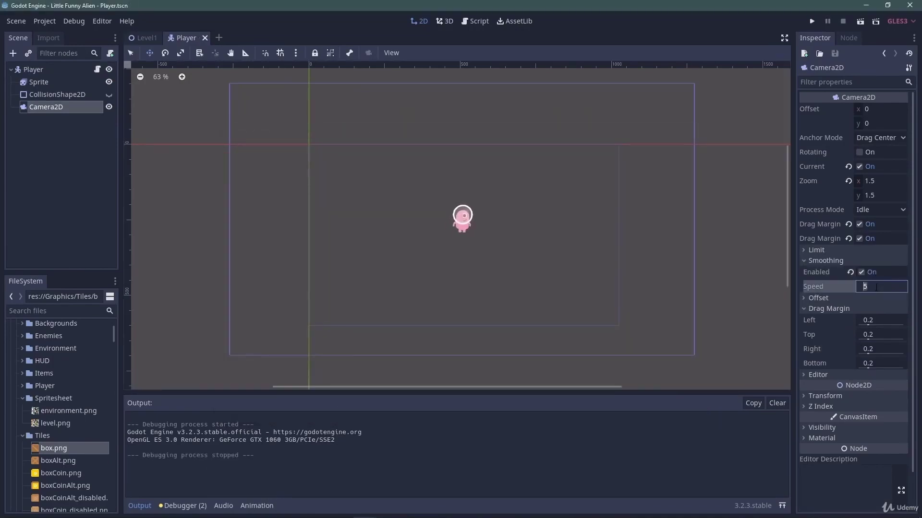
{"action": "type", "text": "1"}
{"action": "key", "text": "Return"}
{"action": "left_click", "coordinate": [812, 20]}
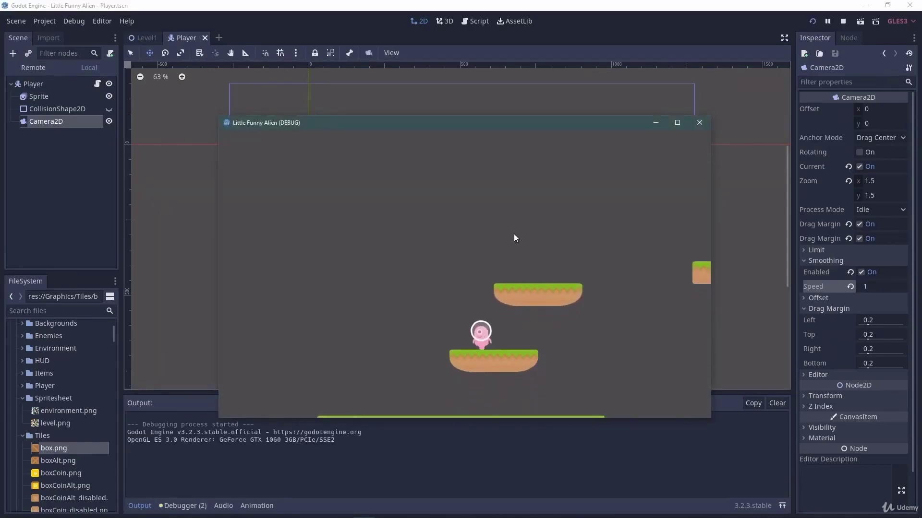
{"action": "key", "text": "F5"}
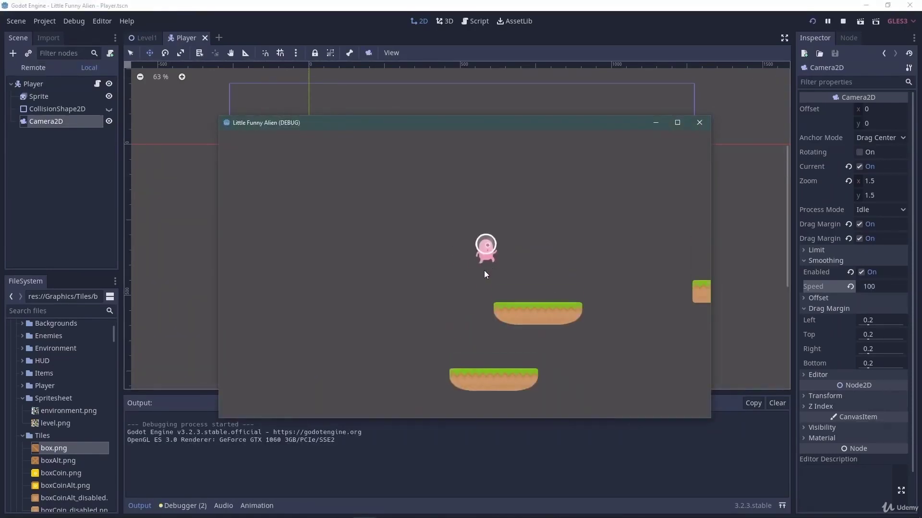
{"action": "key", "text": "Right"}
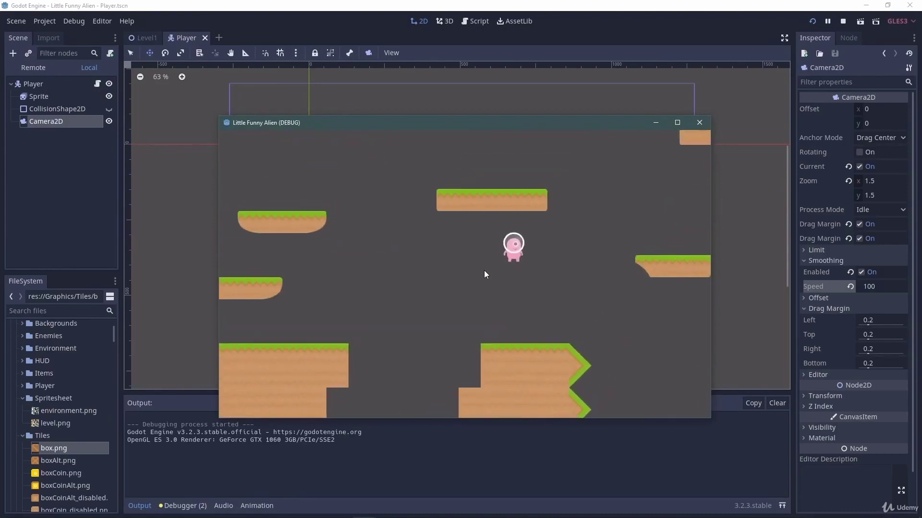
{"action": "key", "text": "space"}
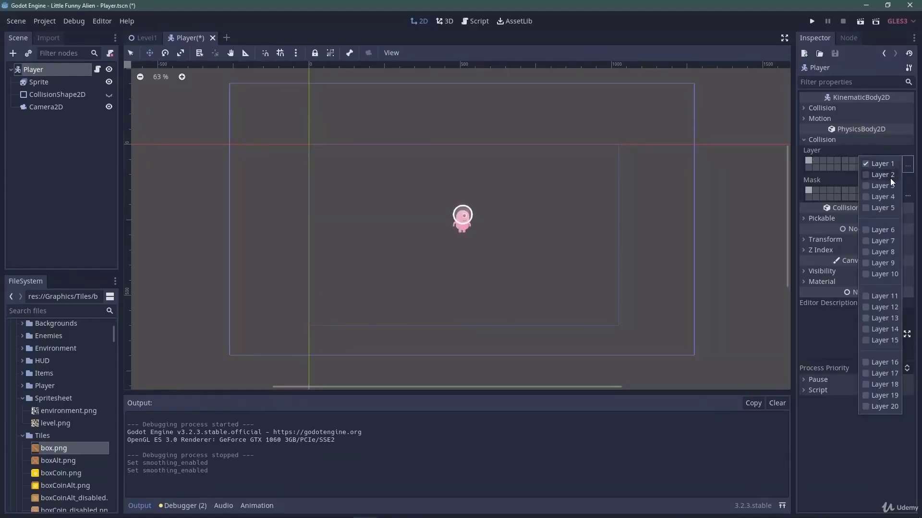
Step: Put the player on the Player collision layer with its mask set only to Level
{"action": "left_click", "coordinate": [811, 180]}
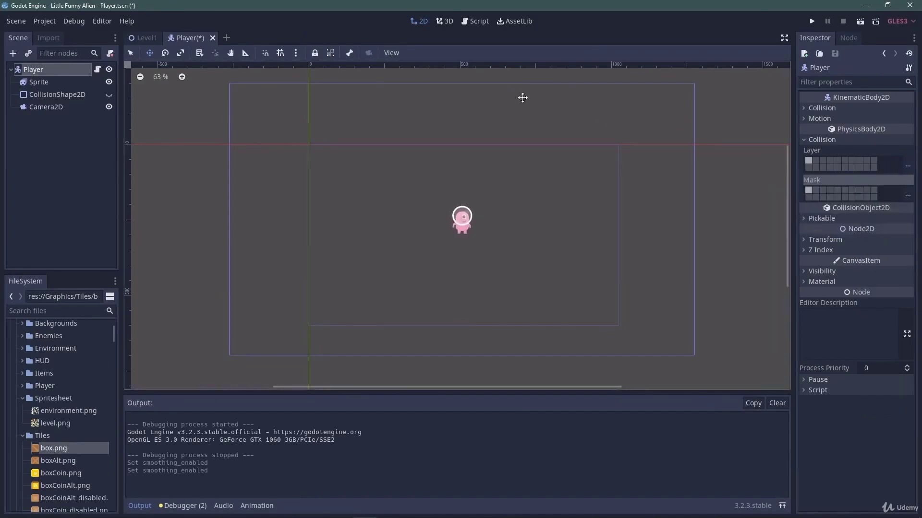
{"action": "left_click", "coordinate": [27, 22]}
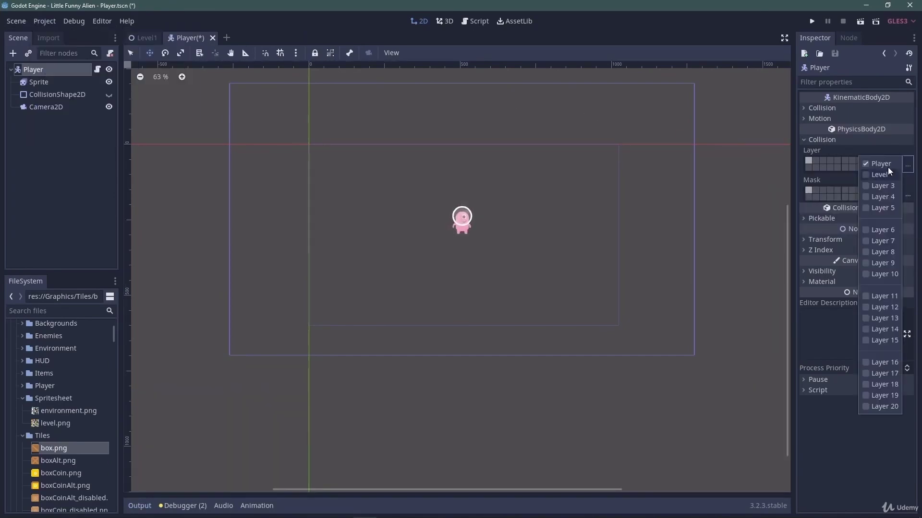
{"action": "left_click", "coordinate": [808, 191]}
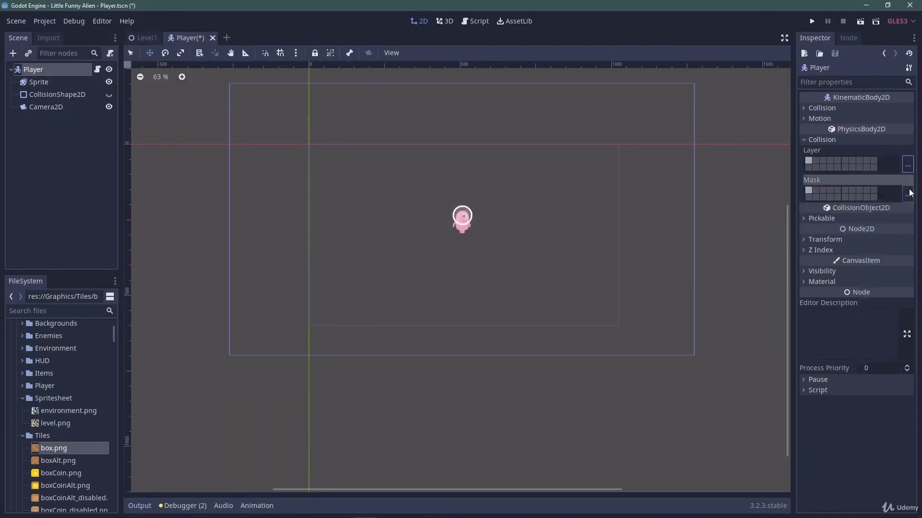
{"action": "left_click", "coordinate": [907, 195]}
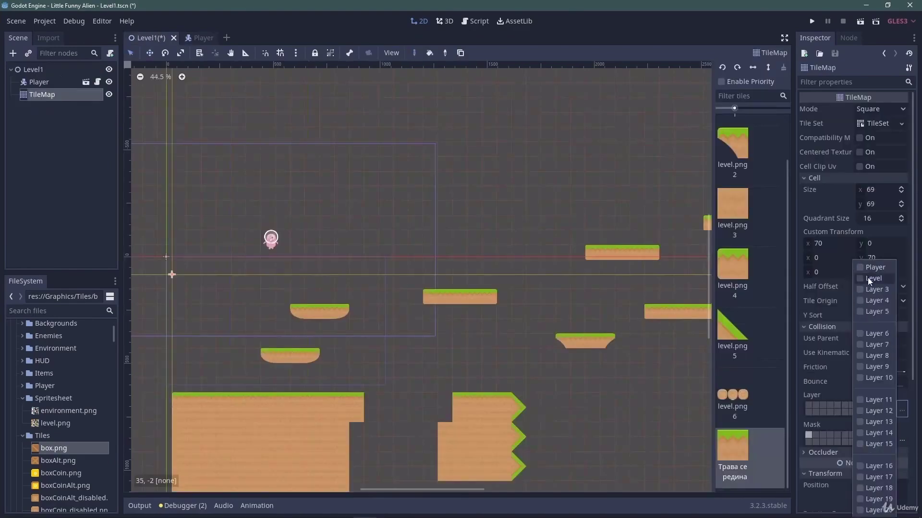
{"action": "left_click", "coordinate": [870, 268]}
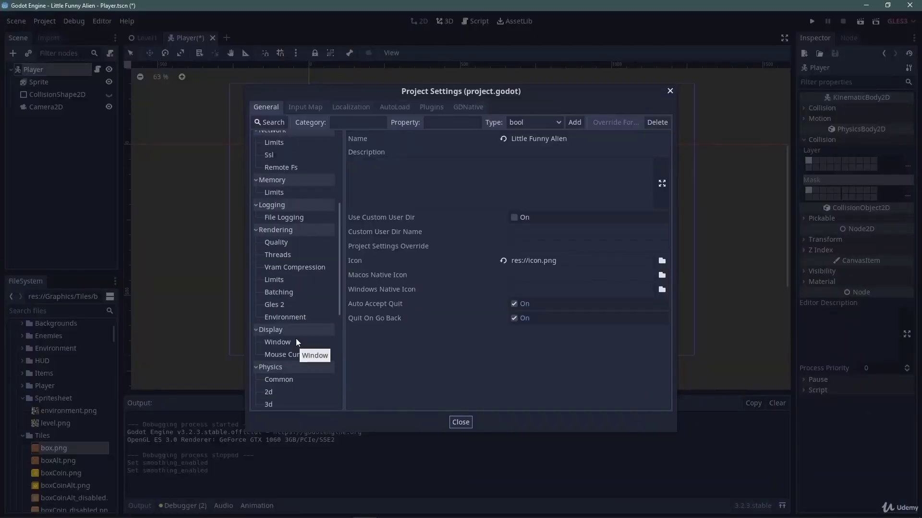
Step: Adjust the tile map's collision layer and bring up the Player script
{"action": "scroll", "coordinate": [296, 342], "scroll_direction": "down", "scroll_amount": 5}
{"action": "left_click", "coordinate": [280, 359]}
{"action": "left_click", "coordinate": [537, 139]}
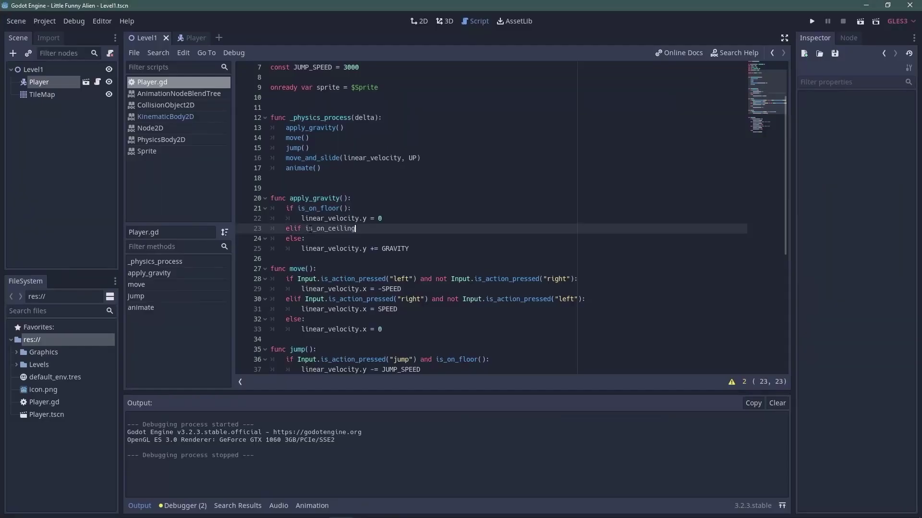
Step: Make the ceiling branch set linear_velocity.y to 1, then run the game to test it
{"action": "key", "text": "Return"}
{"action": "type", "text": "line"}
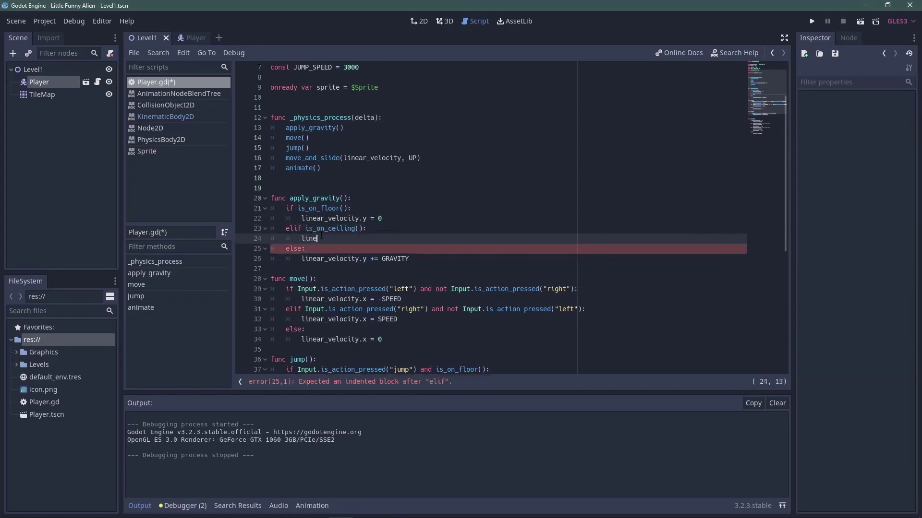
{"action": "type", "text": "ar_velocity.y"}
{"action": "type", "text": " = 1"}
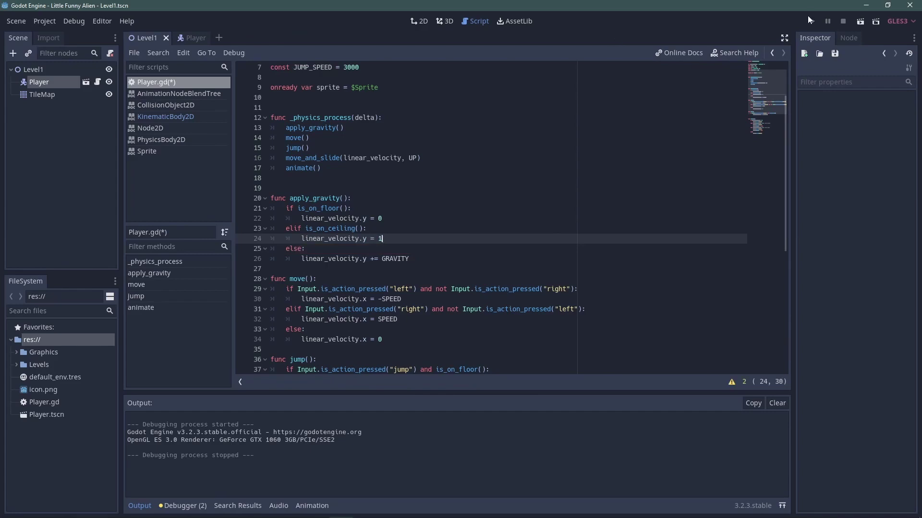
{"action": "left_click", "coordinate": [809, 20]}
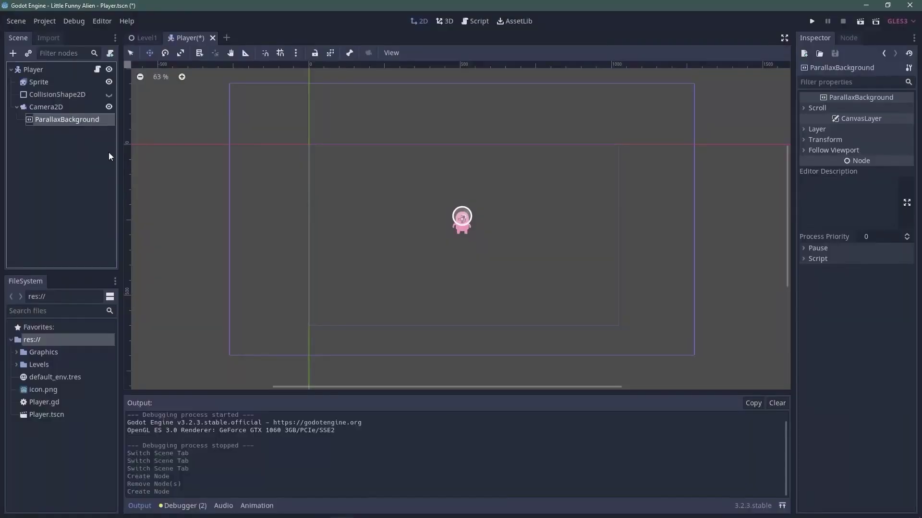
Step: Add a ParallaxBackground layer textured with background_1.png and preview it in-game
{"action": "key", "text": "ctrl+a"}
{"action": "type", "text": "parall"}
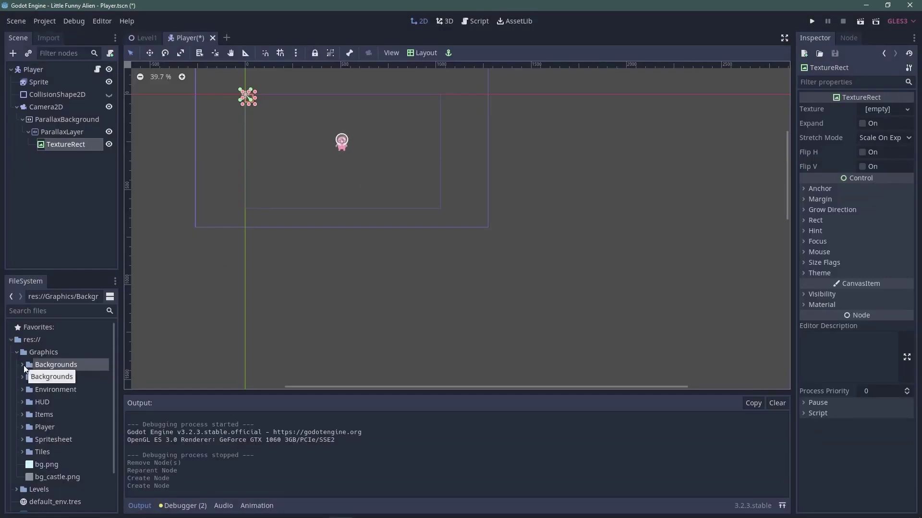
{"action": "left_click", "coordinate": [22, 364]}
{"action": "left_click_drag", "start_coordinate": [67, 389], "coordinate": [864, 109]}
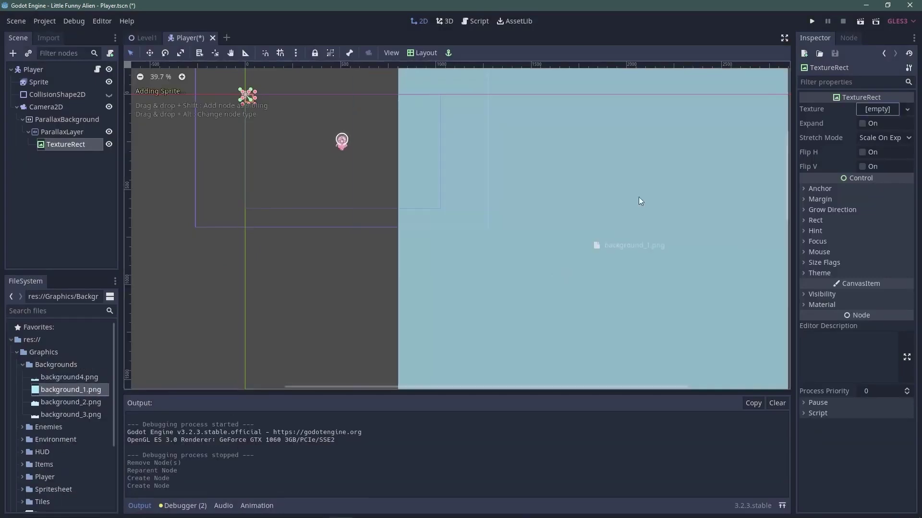
{"action": "key", "text": "F5"}
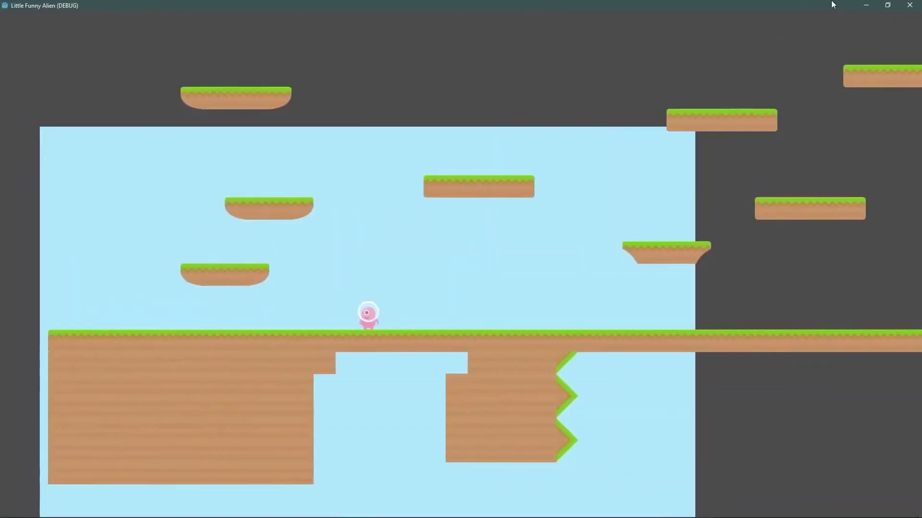
Step: Set the layer mirroring to 2048, make the background ignore camera zoom, and retest
{"action": "left_click", "coordinate": [910, 4]}
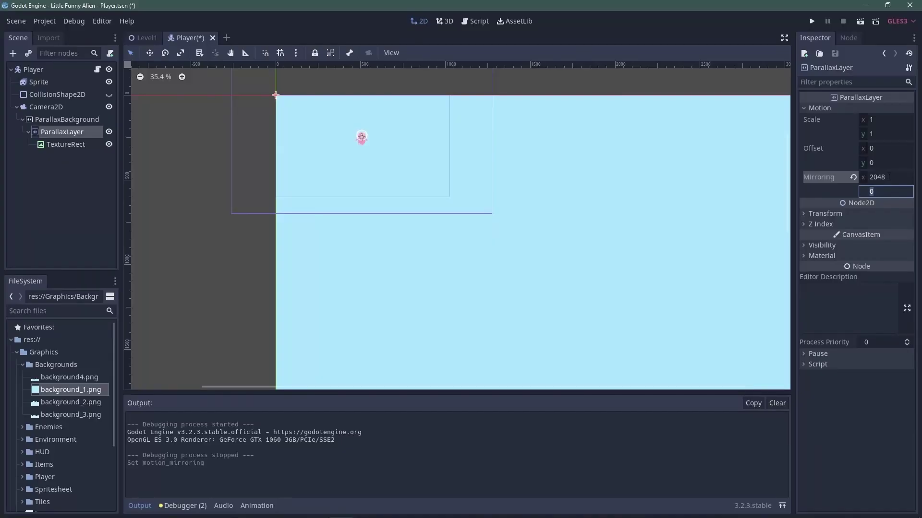
{"action": "type", "text": "2048"}
{"action": "key", "text": "Return"}
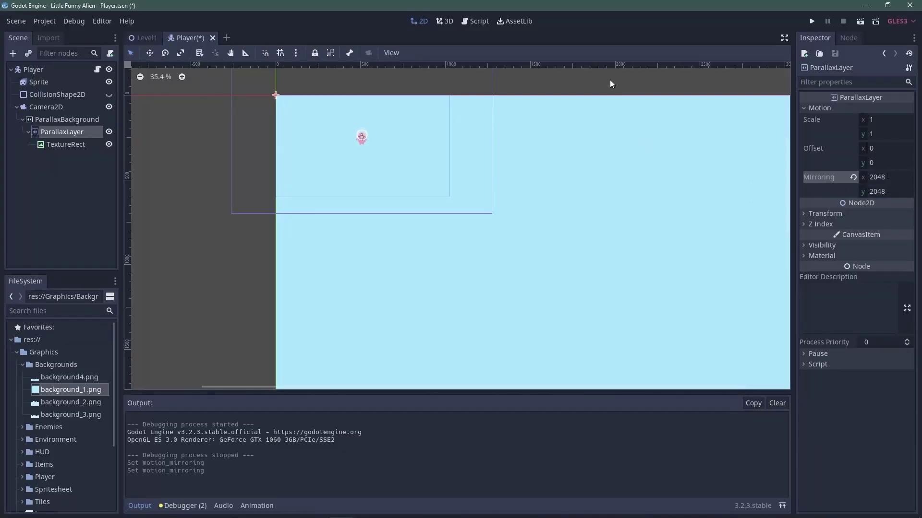
{"action": "left_click", "coordinate": [812, 22]}
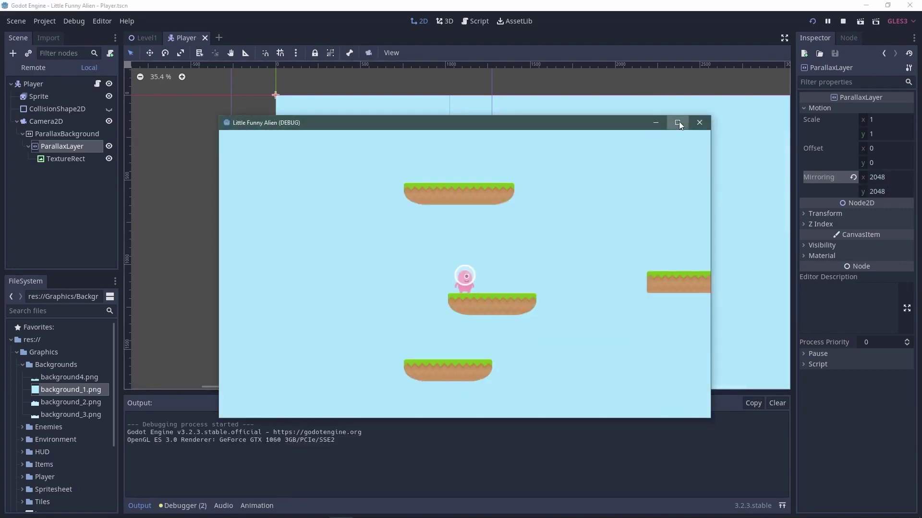
{"action": "left_click", "coordinate": [677, 122]}
{"action": "key", "text": "Right"}
{"action": "key", "text": "Right"}
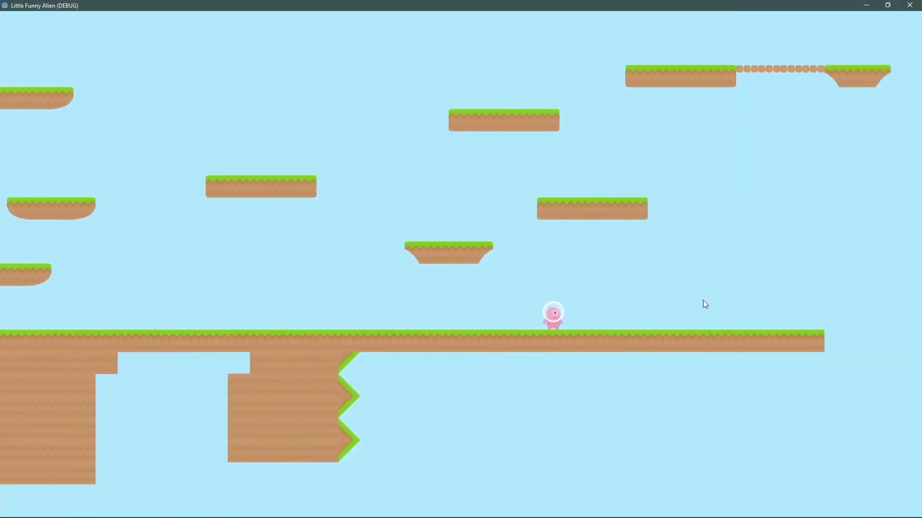
{"action": "key", "text": "alt+F4"}
{"action": "left_click", "coordinate": [862, 263]}
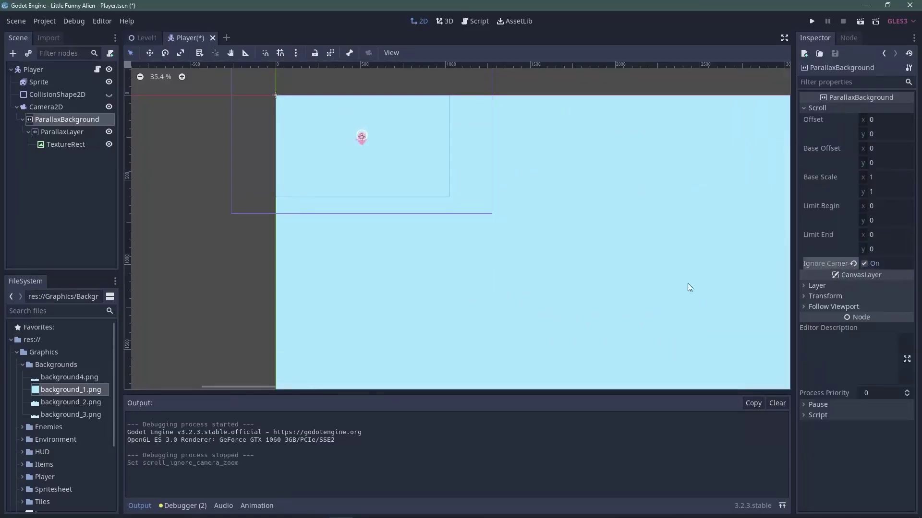
{"action": "key", "text": "F5"}
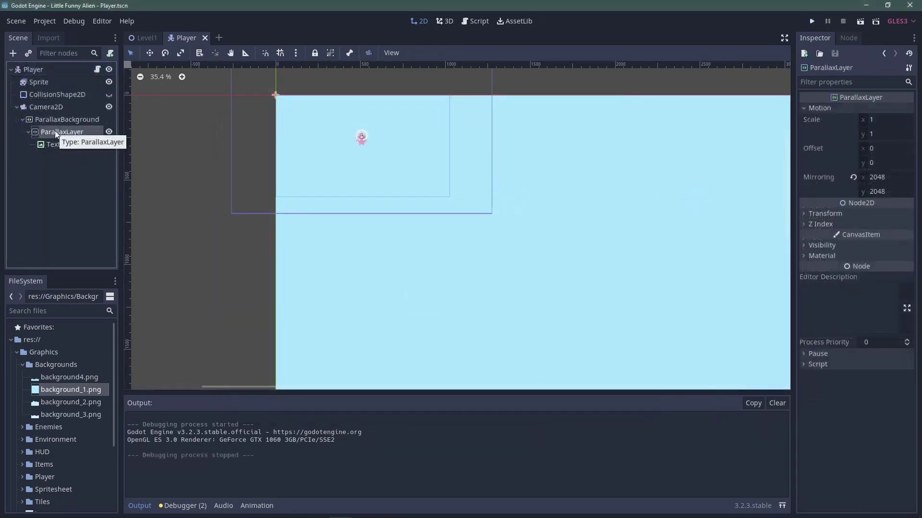
Step: Duplicate the layer with background_2.png clouds, mirroring 0, and horizontal motion scale 0.5
{"action": "key", "text": "ctrl+d"}
{"action": "left_click", "coordinate": [66, 169]}
{"action": "left_click_drag", "start_coordinate": [71, 402], "coordinate": [874, 132]}
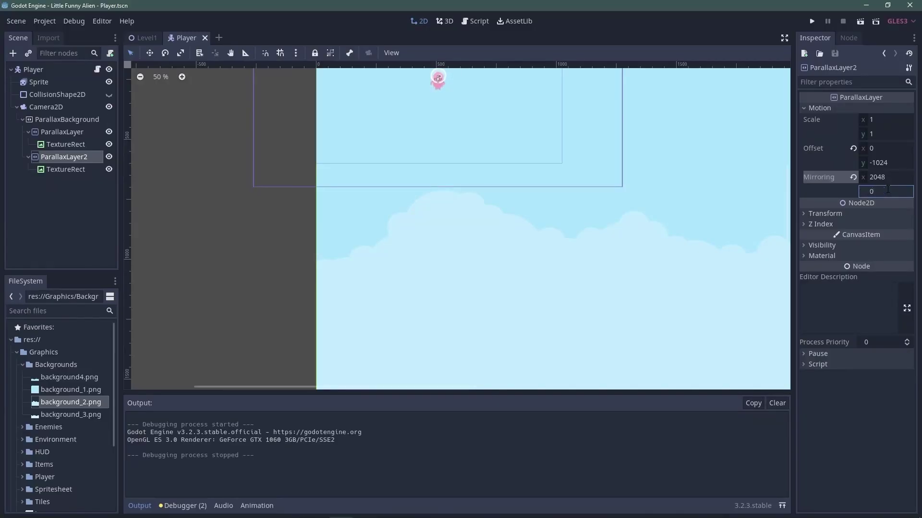
{"action": "key", "text": "Return"}
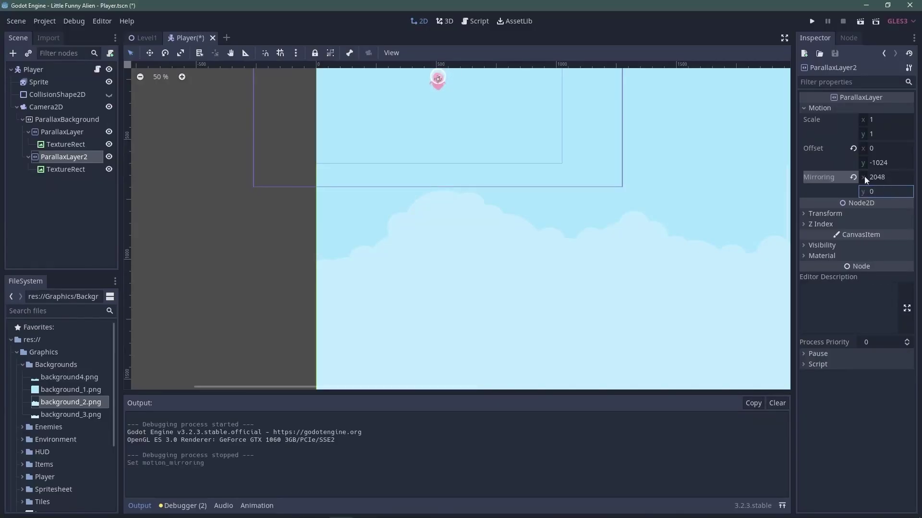
{"action": "key", "text": "ctrl+s"}
{"action": "left_click", "coordinate": [881, 118]}
{"action": "type", "text": "0.5"}
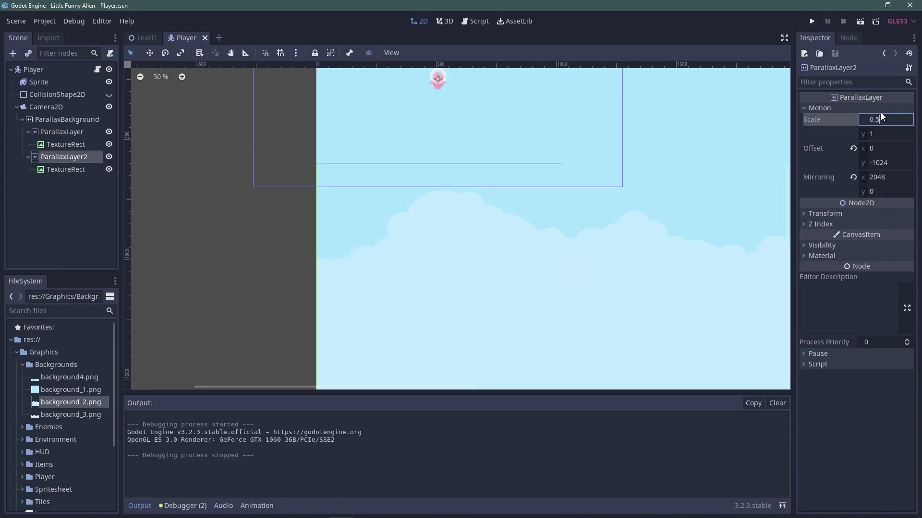
{"action": "key", "text": "Return"}
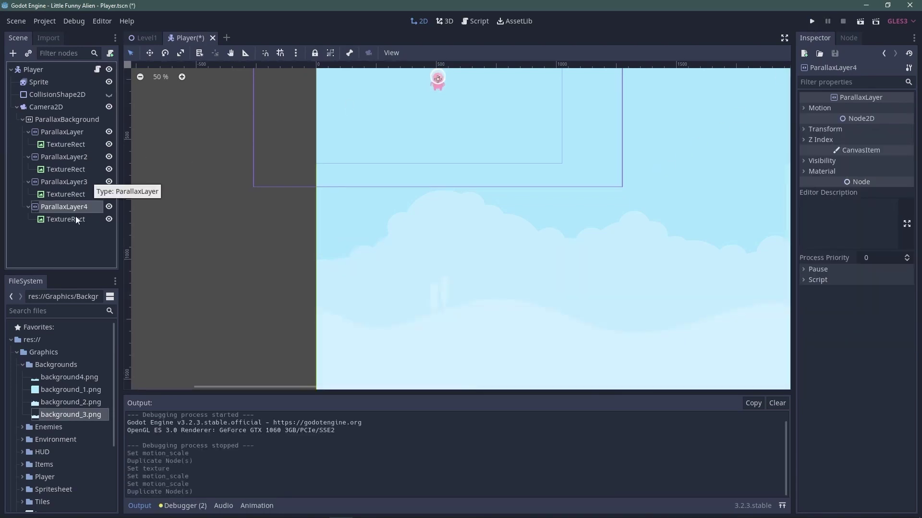
Step: Give ParallaxLayer4 the background4.png trees with motion scale 1 and run the game
{"action": "left_click", "coordinate": [72, 217]}
{"action": "left_click_drag", "start_coordinate": [69, 377], "coordinate": [883, 123]}
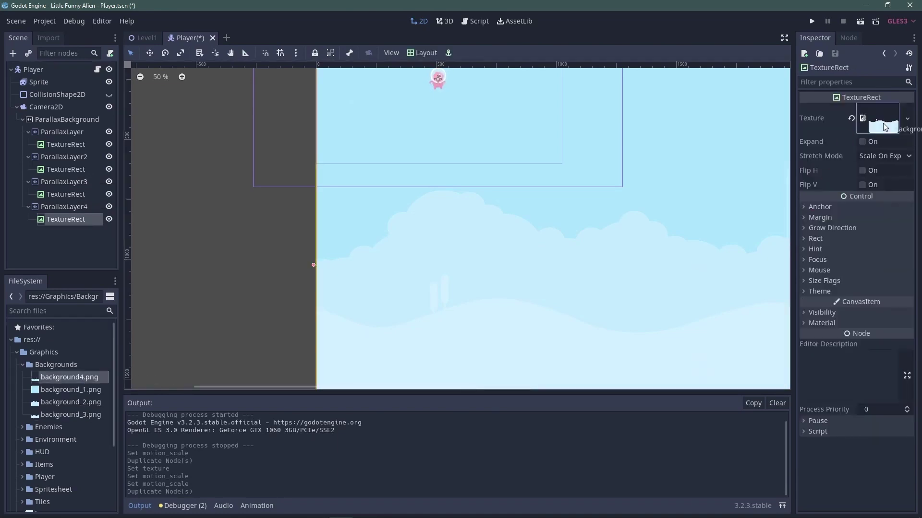
{"action": "left_click", "coordinate": [64, 207]}
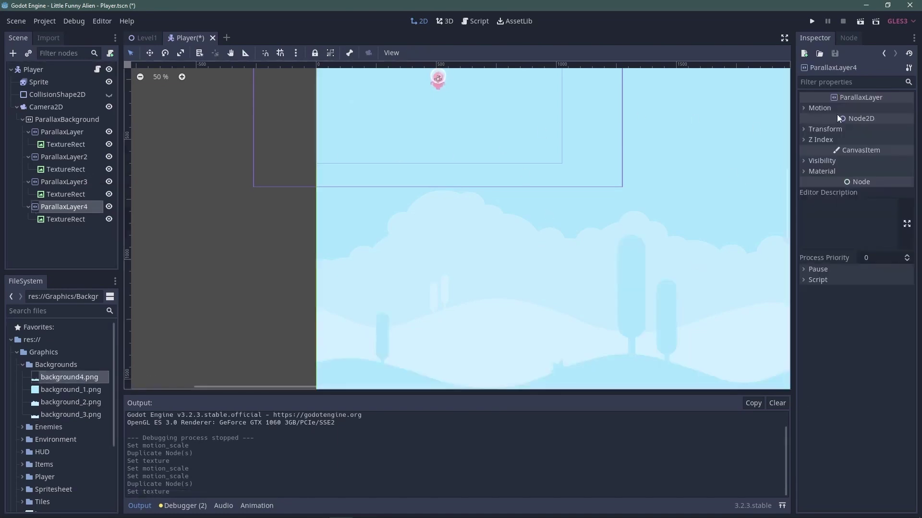
{"action": "left_click", "coordinate": [898, 120]}
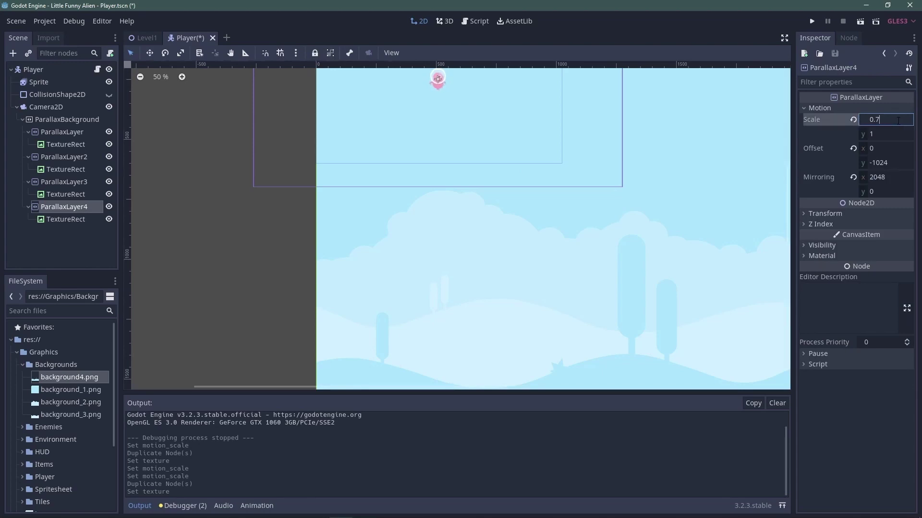
{"action": "key", "text": "BackSpace"}
{"action": "key", "text": "BackSpace"}
{"action": "key", "text": "BackSpace"}
{"action": "type", "text": "1"}
{"action": "key", "text": "Return"}
{"action": "left_click", "coordinate": [811, 21]}
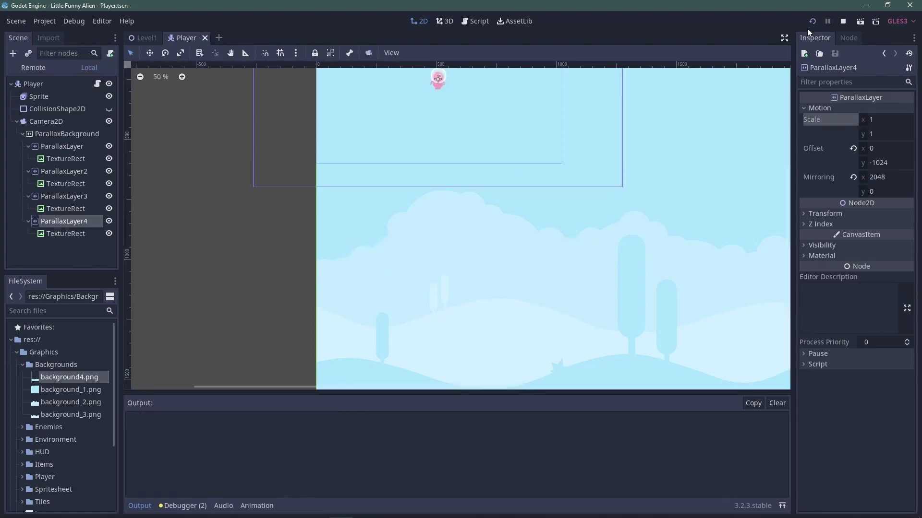
{"action": "left_click", "coordinate": [64, 181]}
Step: Adjust ParallaxLayer3's motion scale, then add an AudioStreamPlayer node under Player
{"action": "left_click", "coordinate": [895, 121]}
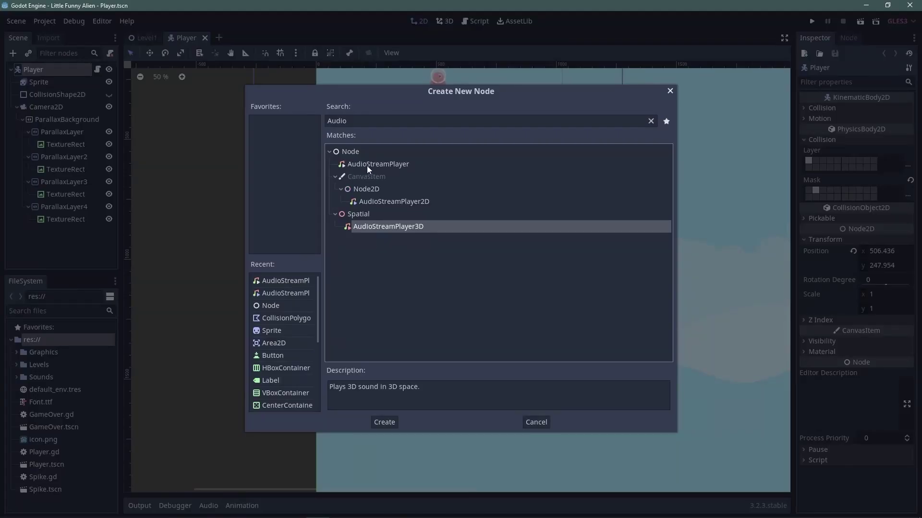
{"action": "double_click", "coordinate": [367, 165]}
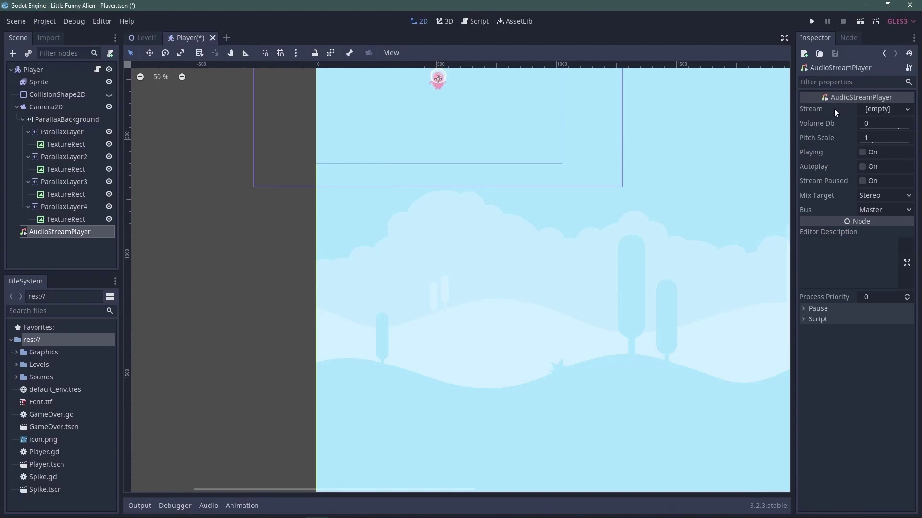
Step: In jump(), load res://Sounds/jump.ogg into $AudioStreamPlayer.stream, call play(), and test
{"action": "mouse_move", "coordinate": [868, 126]}
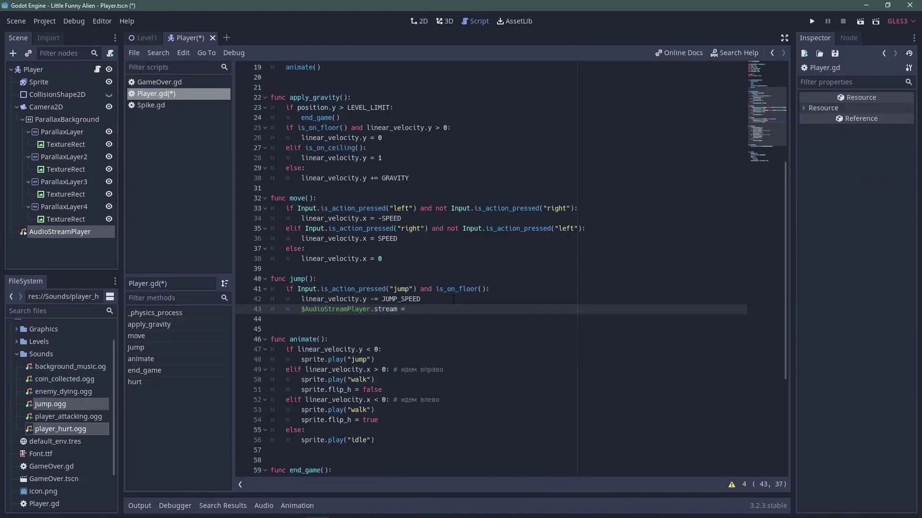
{"action": "left_click", "coordinate": [60, 407]}
{"action": "left_click_drag", "start_coordinate": [446, 373], "coordinate": [430, 313]}
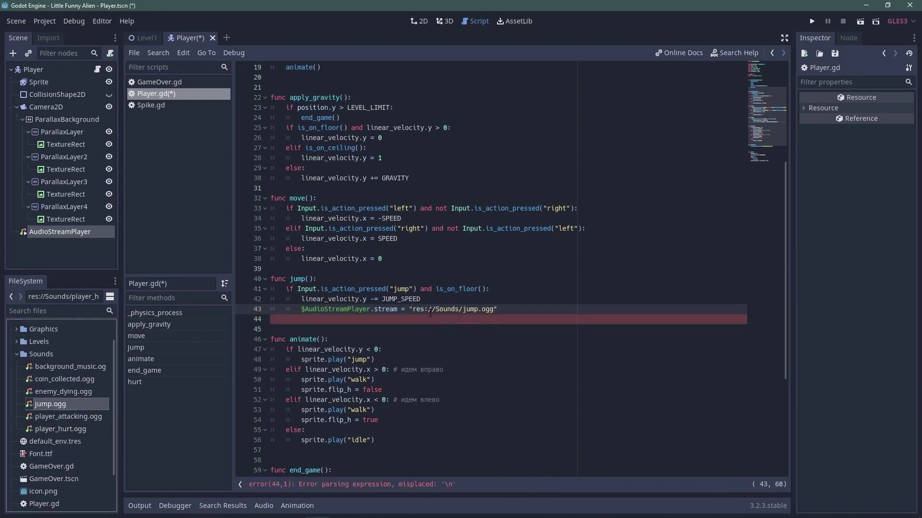
{"action": "key", "text": "Return"}
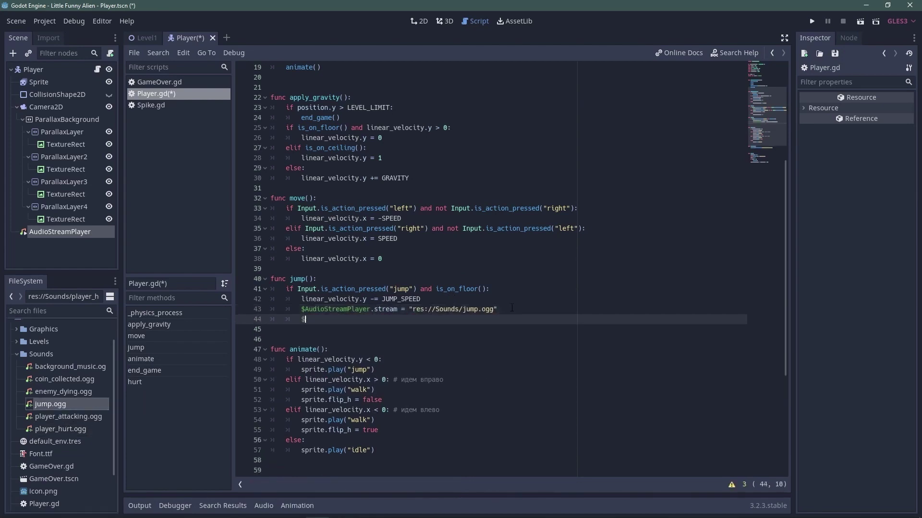
{"action": "type", "text": "$AudioStreamPlayer."}
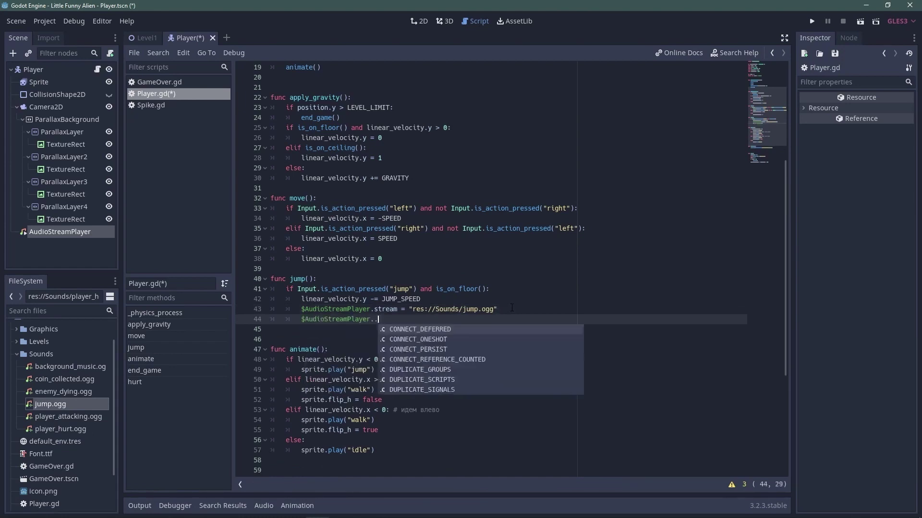
{"action": "type", "text": "play()"}
{"action": "key", "text": "F5"}
{"action": "type", "text": "oad"}
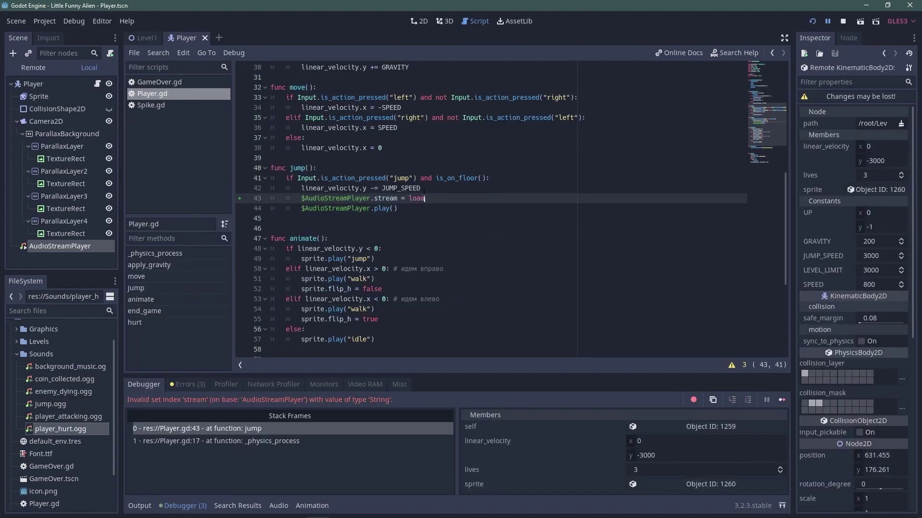
{"action": "type", "text": "(\"res://Sounds/jump.ogg\""}
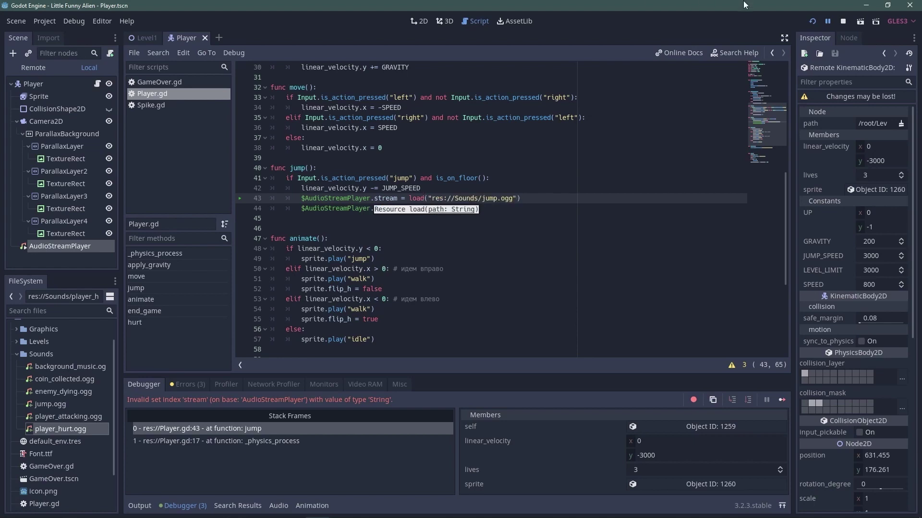
Step: Turn off Loop in jump.ogg's import settings and reimport it
{"action": "left_click", "coordinate": [814, 25]}
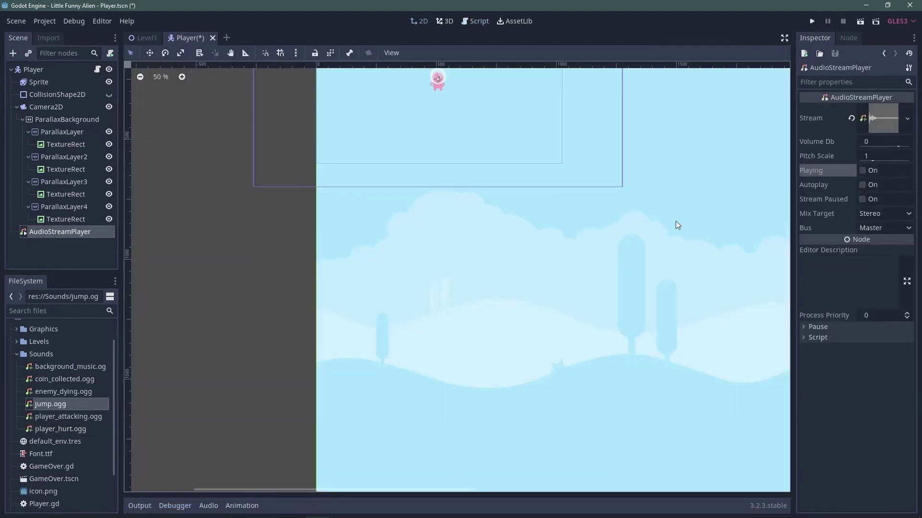
{"action": "left_click", "coordinate": [54, 39]}
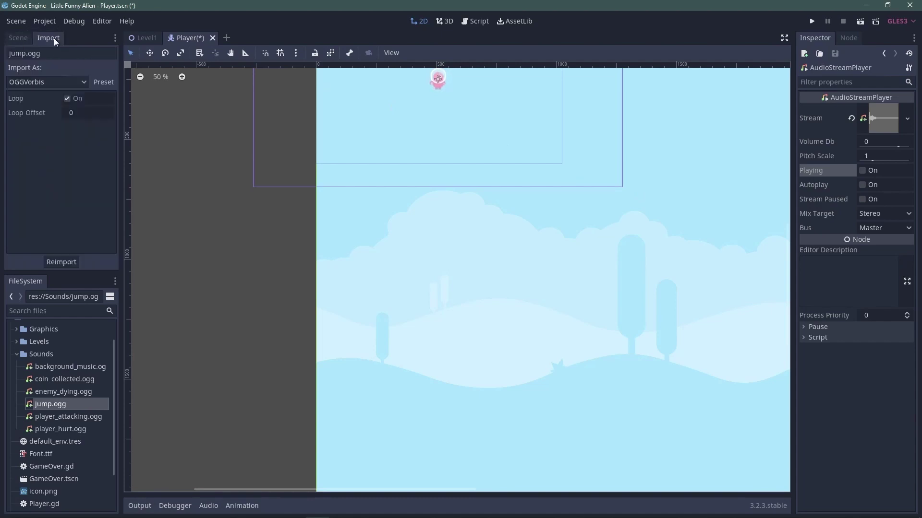
{"action": "left_click", "coordinate": [62, 262]}
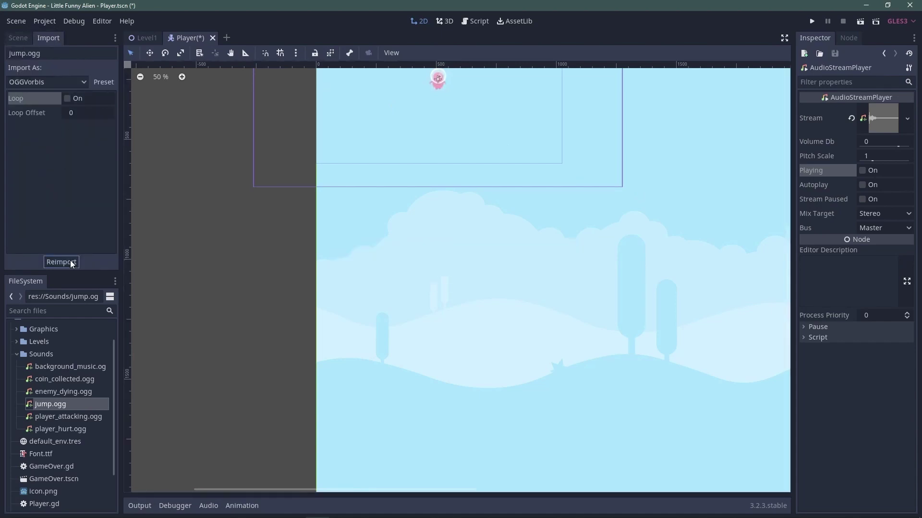
Step: Add a BackgroundMusic AudioStreamPlayer to Level1 autoplaying background_music.ogg
{"action": "type", "text": "audio"}
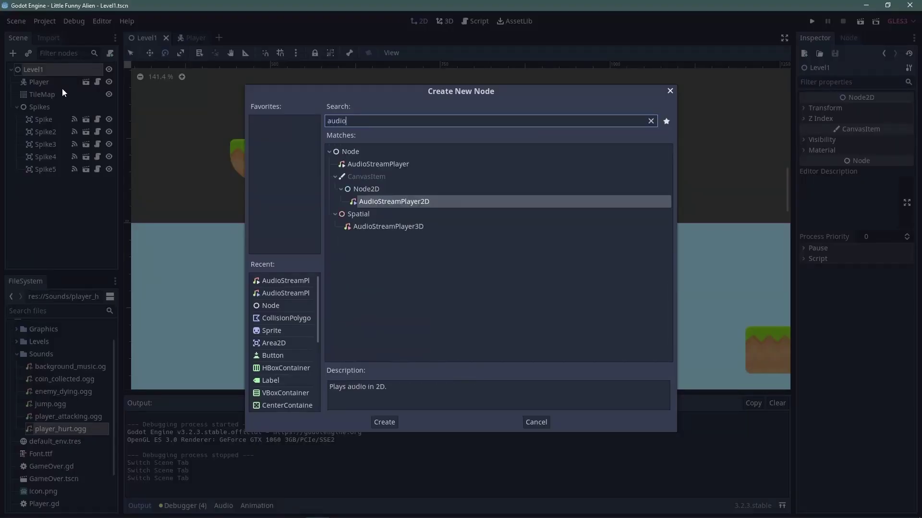
{"action": "key", "text": "Return"}
{"action": "type", "text": "BackgroundMusic"}
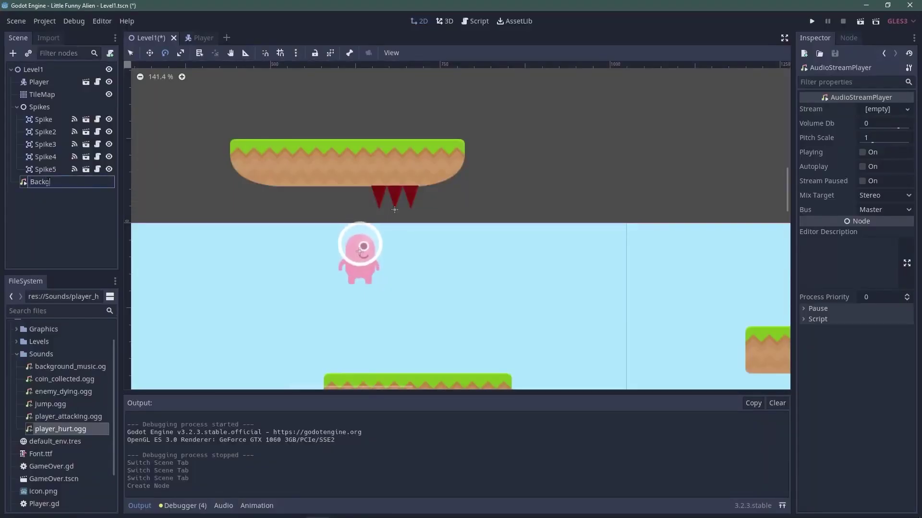
{"action": "key", "text": "Return"}
{"action": "mouse_move", "coordinate": [70, 366]}
{"action": "left_mouse_down"}
{"action": "mouse_move", "coordinate": [671, 295]}
{"action": "mouse_move", "coordinate": [877, 108]}
{"action": "left_mouse_up"}
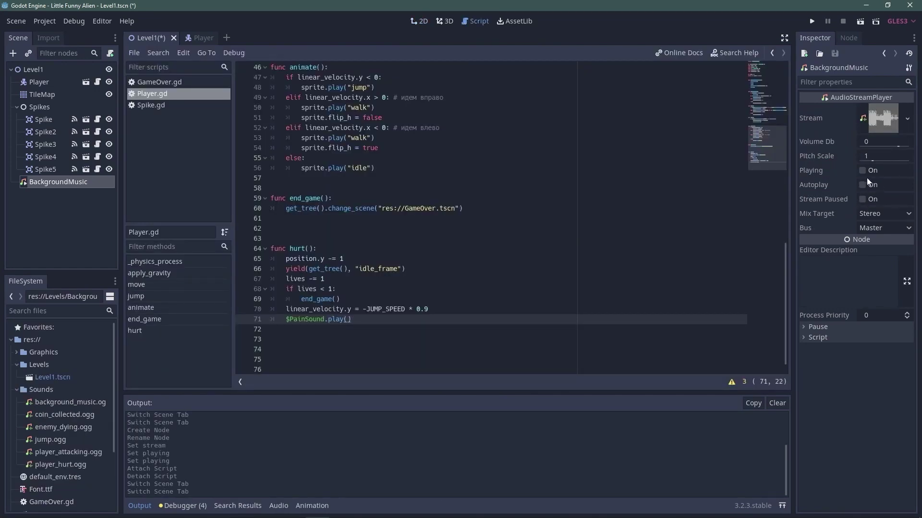
{"action": "left_click", "coordinate": [865, 184]}
{"action": "key", "text": "F5"}
Step: Set the music volume to -10 dB and run the level to hear it
{"action": "left_click", "coordinate": [869, 141]}
{"action": "type", "text": "-1"}
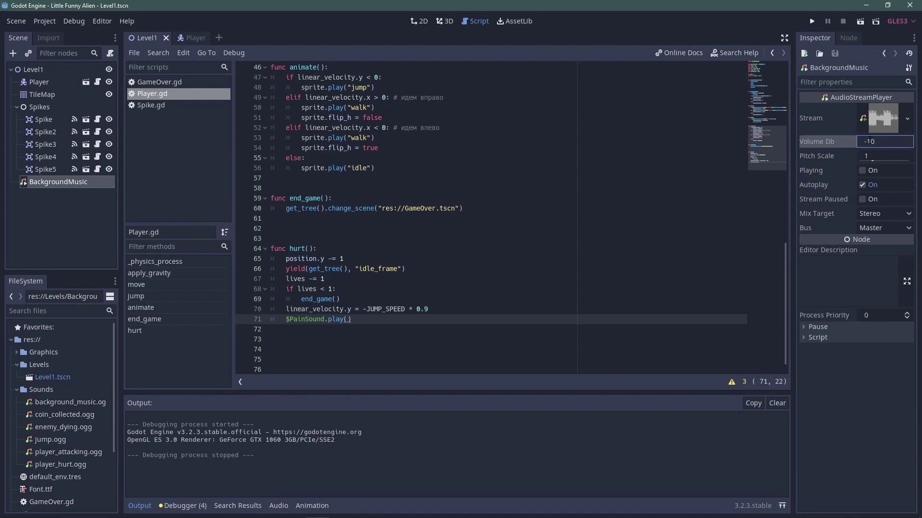
{"action": "key", "text": "Return"}
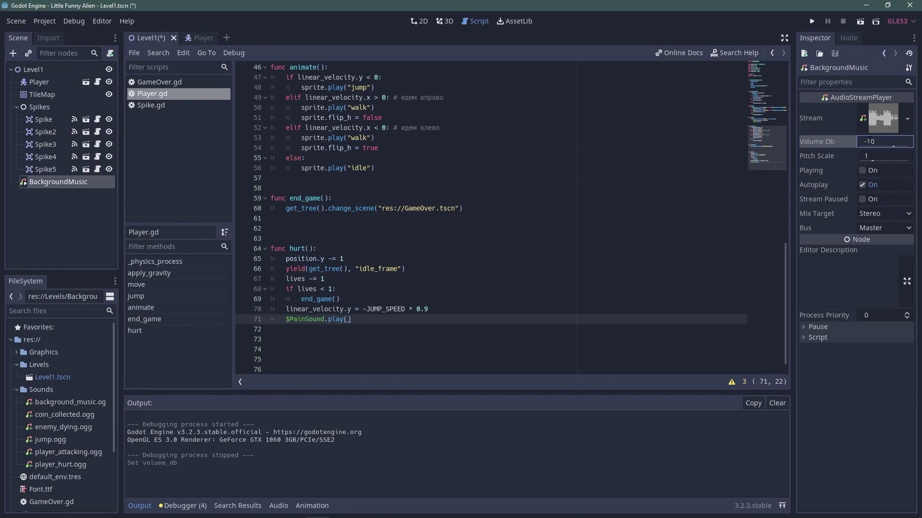
{"action": "key", "text": "F5"}
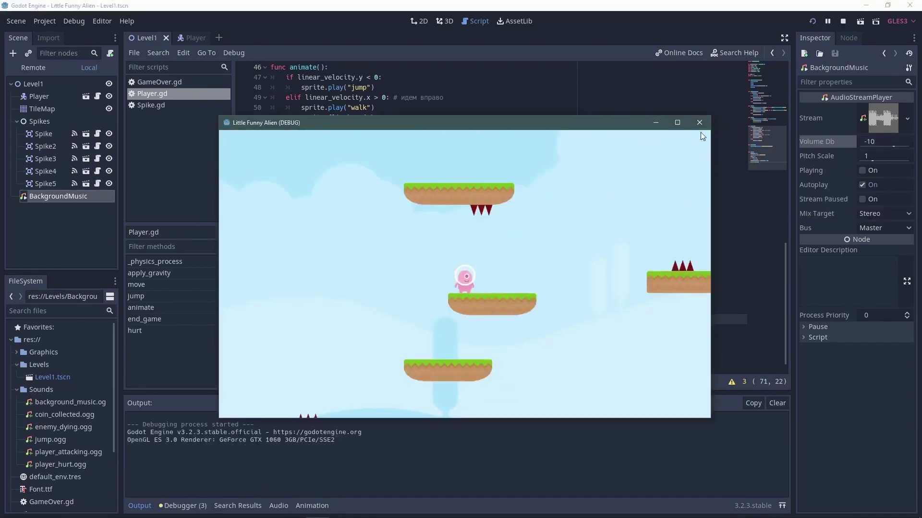
{"action": "left_click", "coordinate": [704, 127]}
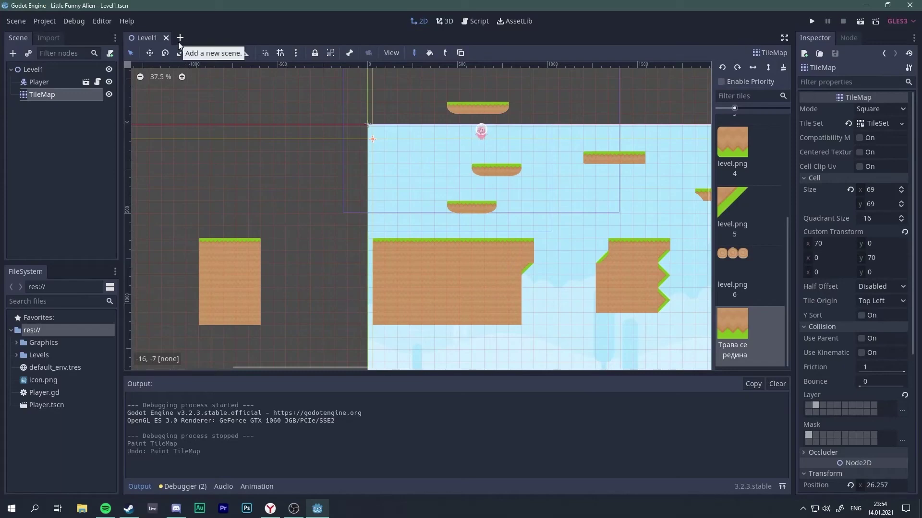
Step: Start a new User Interface scene with its root named GameOver, laid out as Full Rect
{"action": "left_click", "coordinate": [179, 41]}
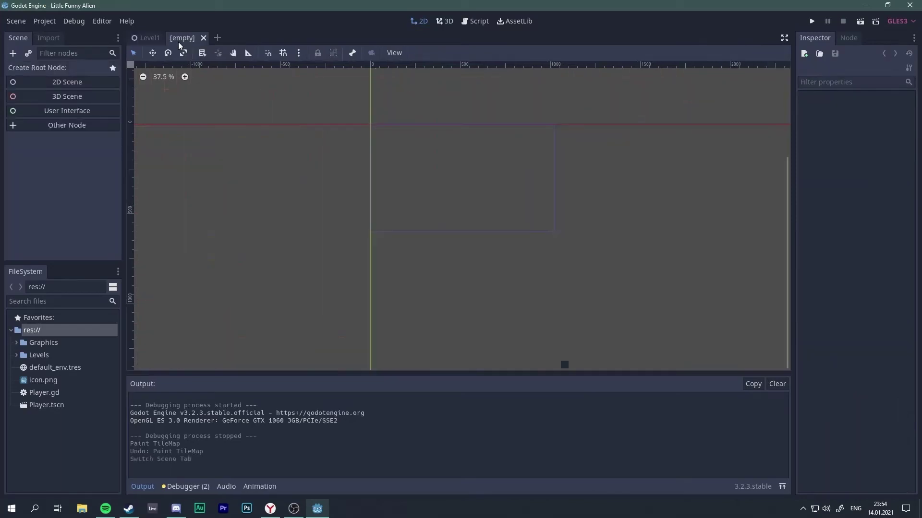
{"action": "left_click", "coordinate": [56, 111]}
{"action": "double_click", "coordinate": [59, 69]}
{"action": "type", "text": "Game"}
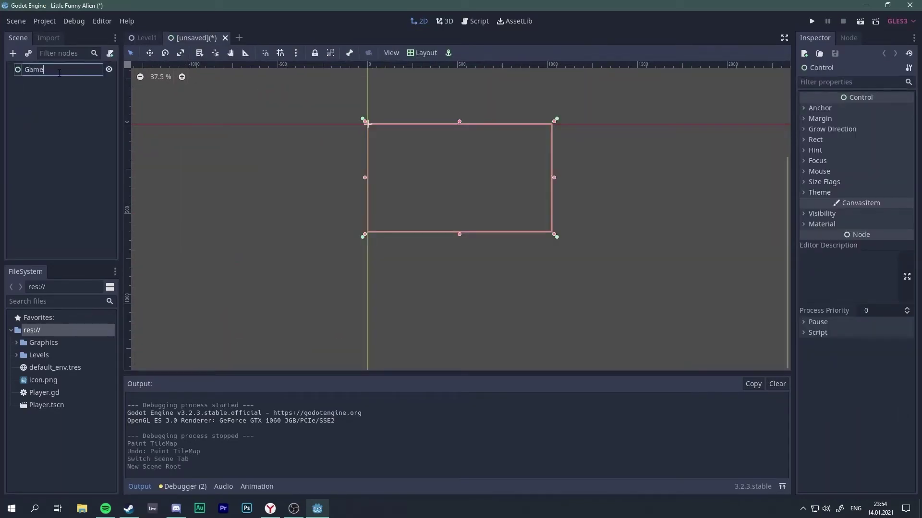
{"action": "type", "text": "Over"}
{"action": "key", "text": "Return"}
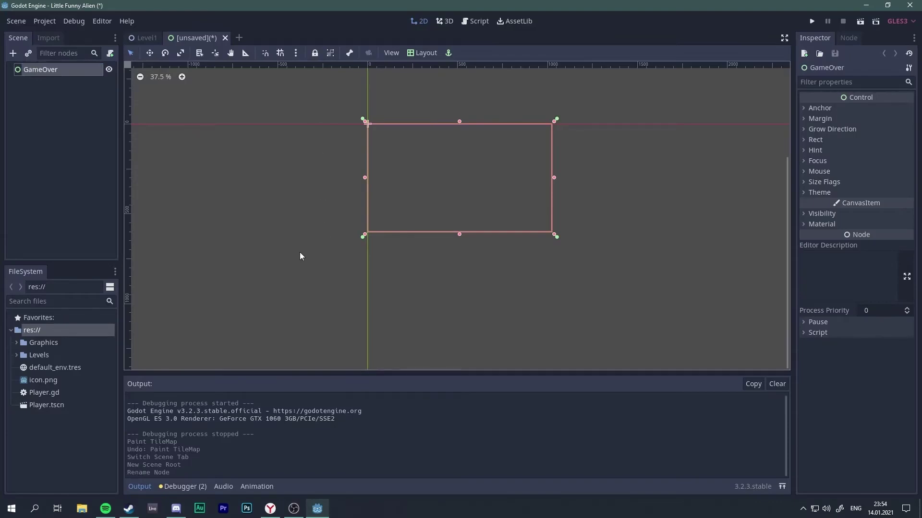
{"action": "scroll", "coordinate": [367, 126], "scroll_direction": "up", "scroll_amount": 1}
{"action": "left_click", "coordinate": [425, 53]}
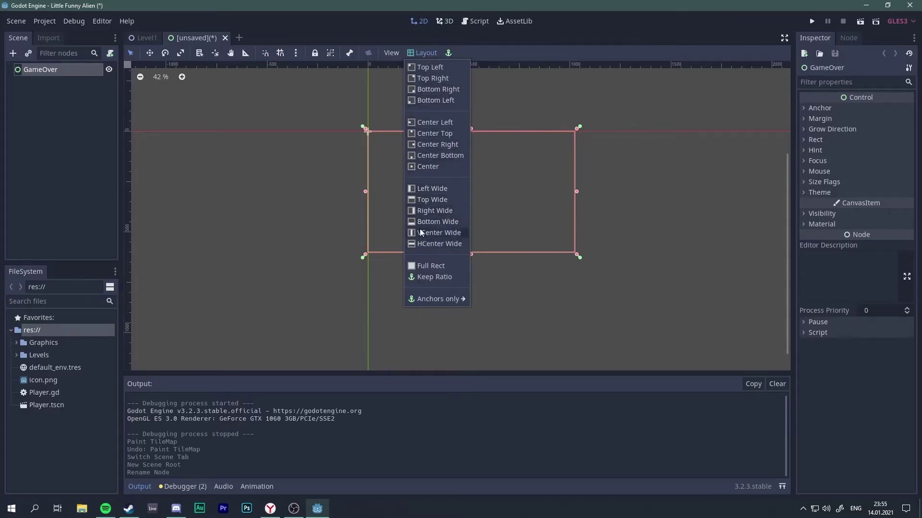
{"action": "left_click", "coordinate": [429, 267]}
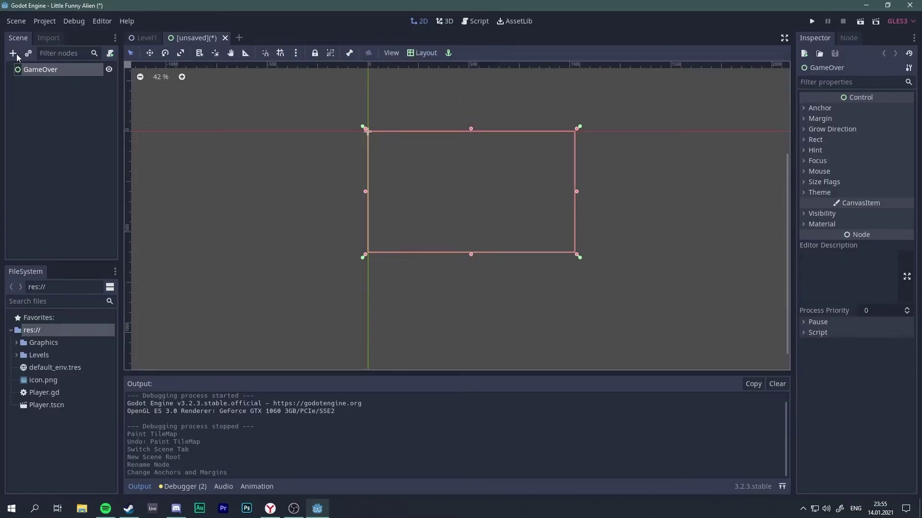
Step: Add a Full Rect TextureRect showing background_1.png with Expand enabled
{"action": "left_click", "coordinate": [14, 54]}
{"action": "type", "text": "text"}
{"action": "double_click", "coordinate": [391, 253]}
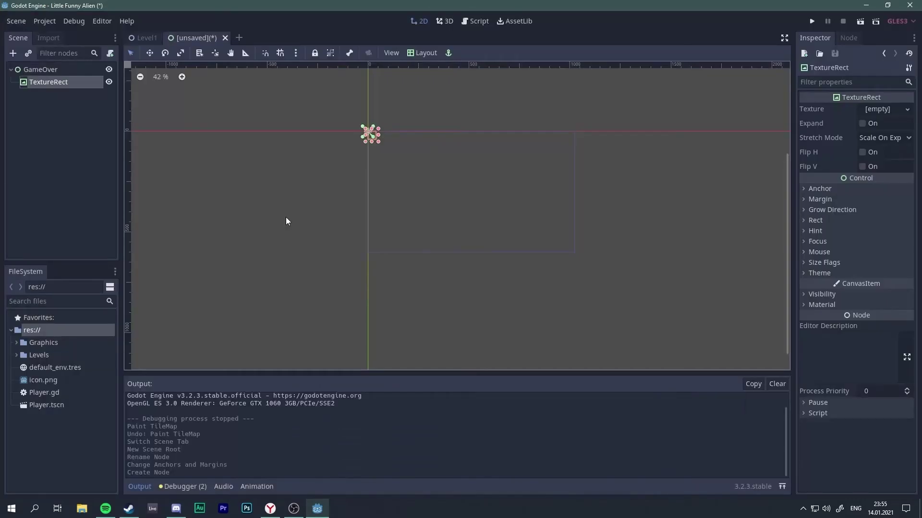
{"action": "left_click_drag", "start_coordinate": [93, 381], "coordinate": [874, 113]}
{"action": "scroll", "coordinate": [738, 167], "scroll_direction": "down", "scroll_amount": 1}
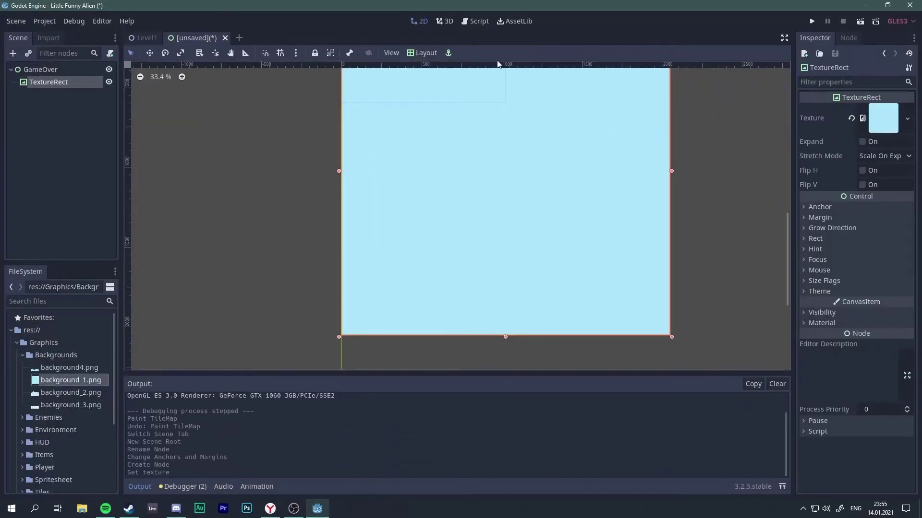
{"action": "left_click", "coordinate": [422, 52]}
{"action": "left_click", "coordinate": [438, 267]}
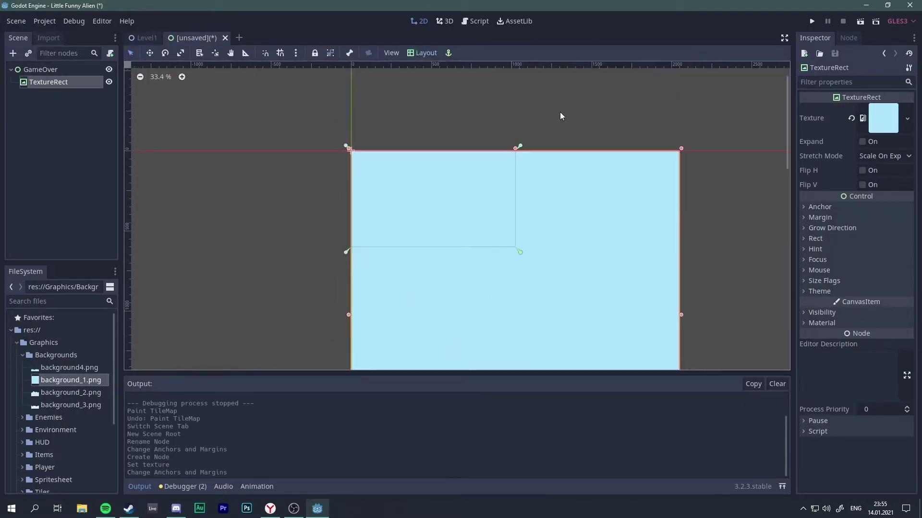
{"action": "left_click", "coordinate": [862, 141]}
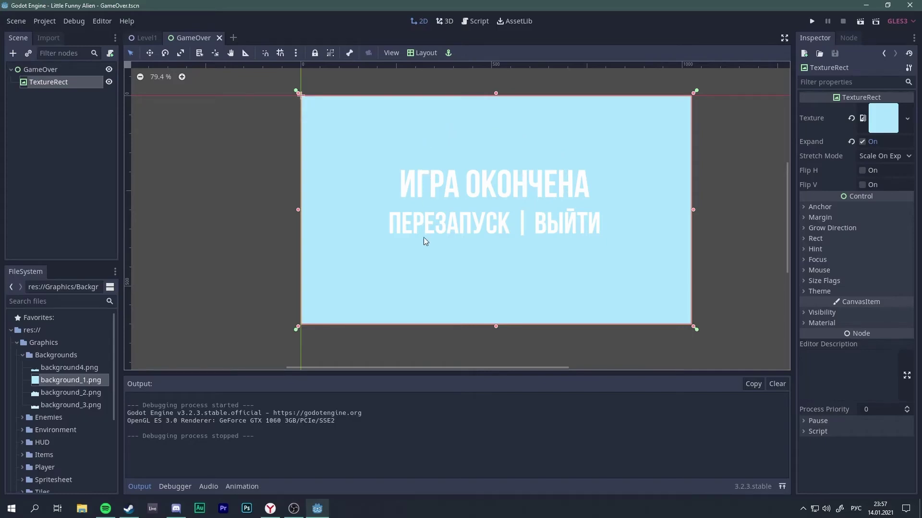
Step: Add a CenterContainer under GameOver and give it the Full Rect layout
{"action": "key", "text": "ctrl+a"}
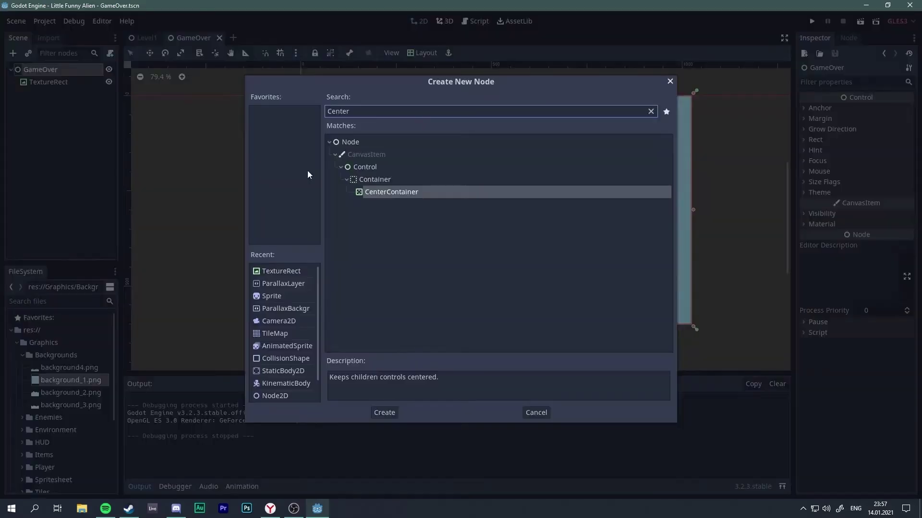
{"action": "double_click", "coordinate": [383, 192]}
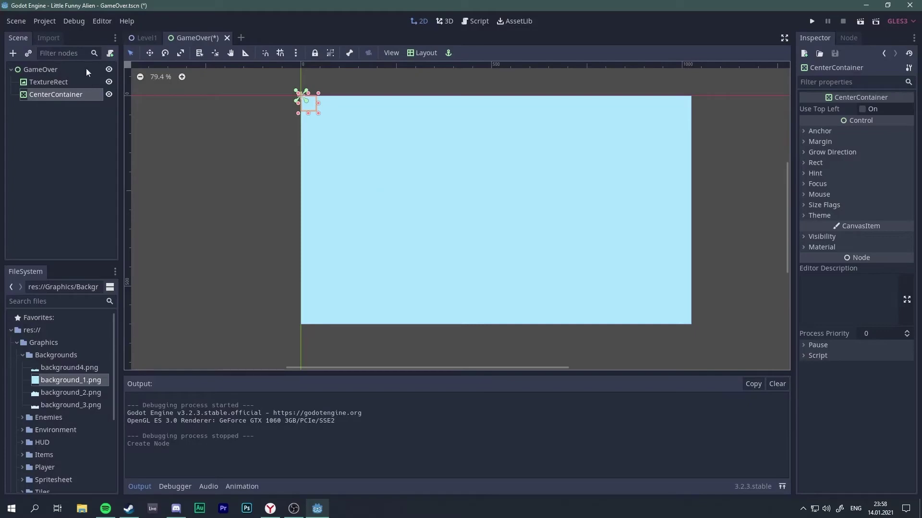
{"action": "left_click", "coordinate": [422, 52]}
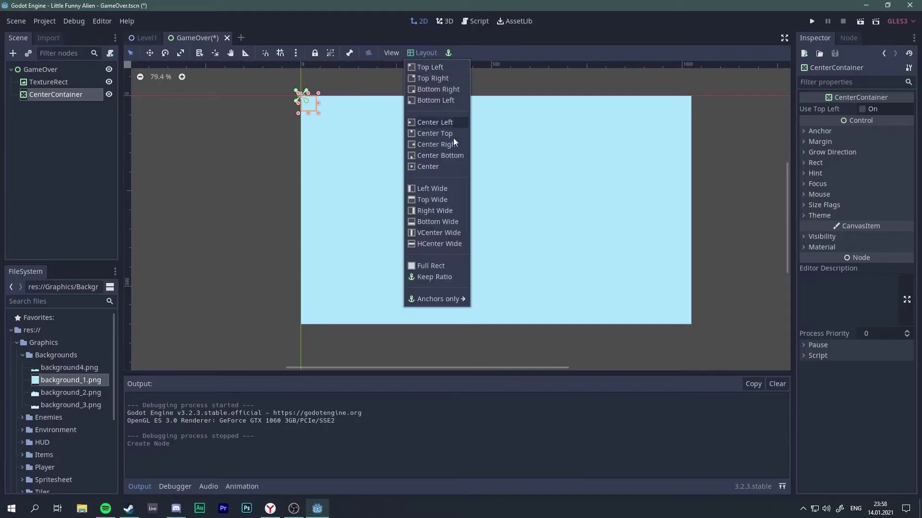
{"action": "left_click", "coordinate": [435, 263]}
Step: Nest a VBoxContainer in the CenterContainer and add a Label inside it
{"action": "key", "text": "ctrl+a"}
{"action": "type", "text": "vbox"}
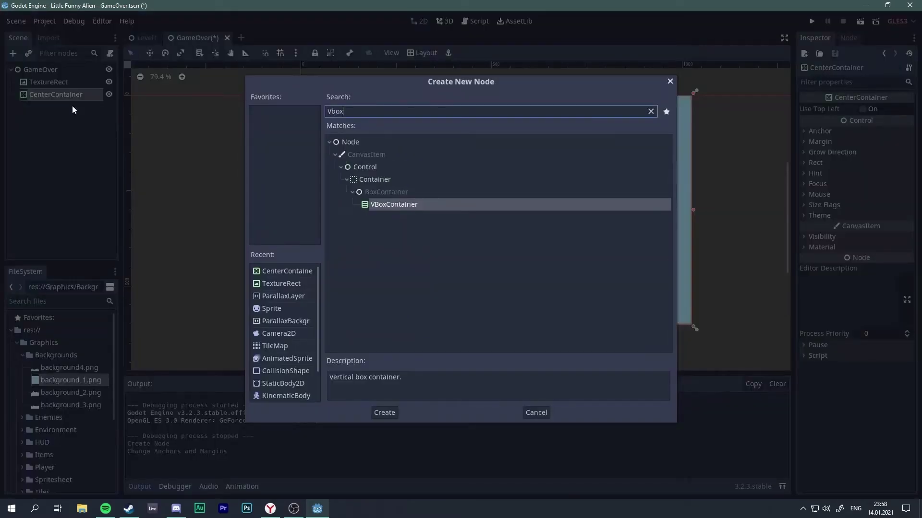
{"action": "key", "text": "Return"}
{"action": "right_click", "coordinate": [63, 108]}
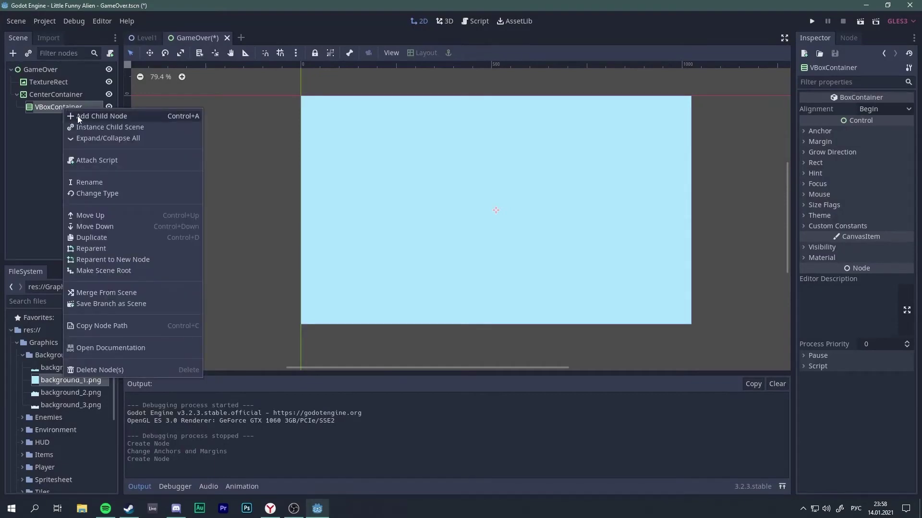
{"action": "left_click", "coordinate": [77, 116]}
{"action": "type", "text": "Label"}
{"action": "key", "text": "Return"}
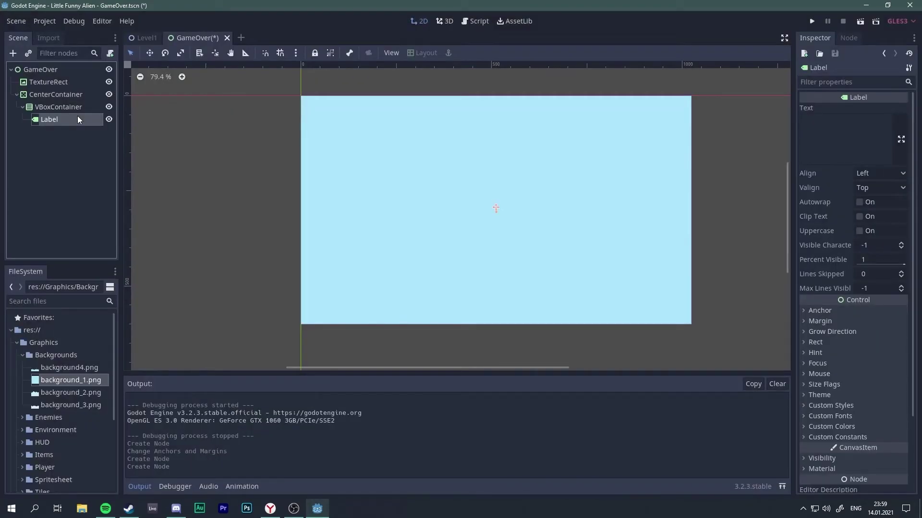
Step: Set the label text to 'Игра окончена' and save the GameOver scene
{"action": "left_click", "coordinate": [837, 144]}
{"action": "type", "text": "Иг"}
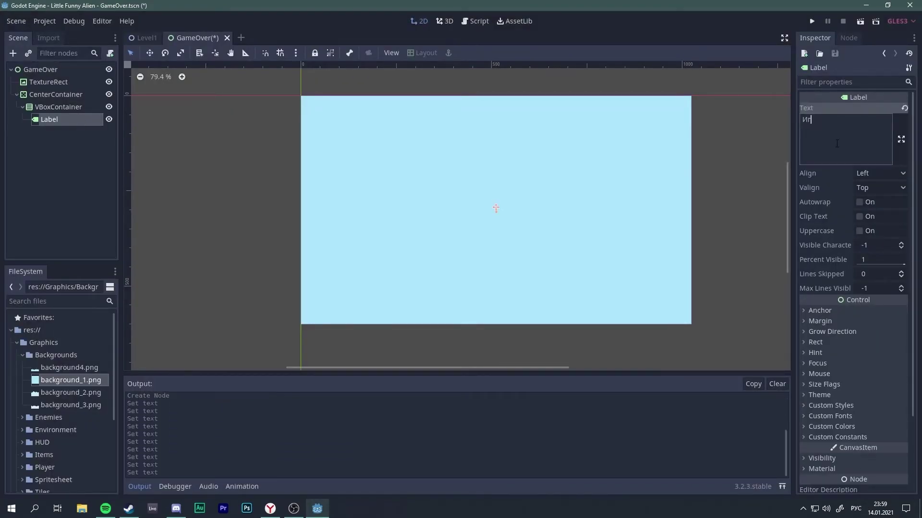
{"action": "type", "text": "ра окончена"}
{"action": "scroll", "coordinate": [523, 215], "scroll_direction": "up", "scroll_amount": 5}
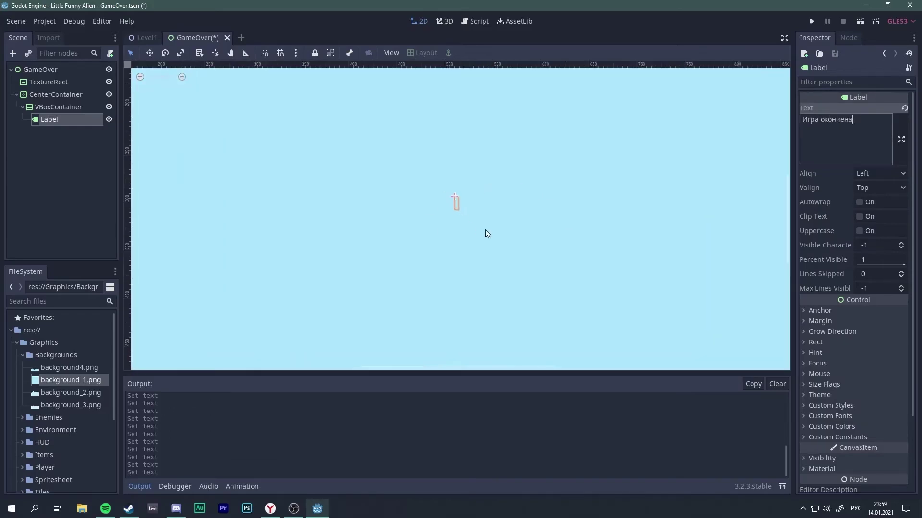
{"action": "key", "text": "ctrl+s"}
Step: Give the label a new DynamicFont using Font.ttf at size 72
{"action": "left_click", "coordinate": [830, 416]}
{"action": "left_click", "coordinate": [902, 427]}
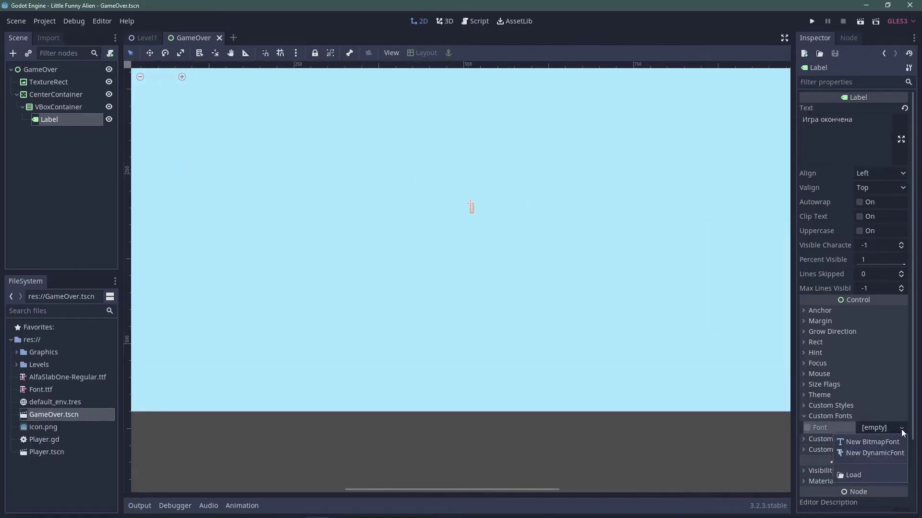
{"action": "left_click", "coordinate": [874, 453]}
{"action": "left_click_drag", "start_coordinate": [41, 389], "coordinate": [881, 480]}
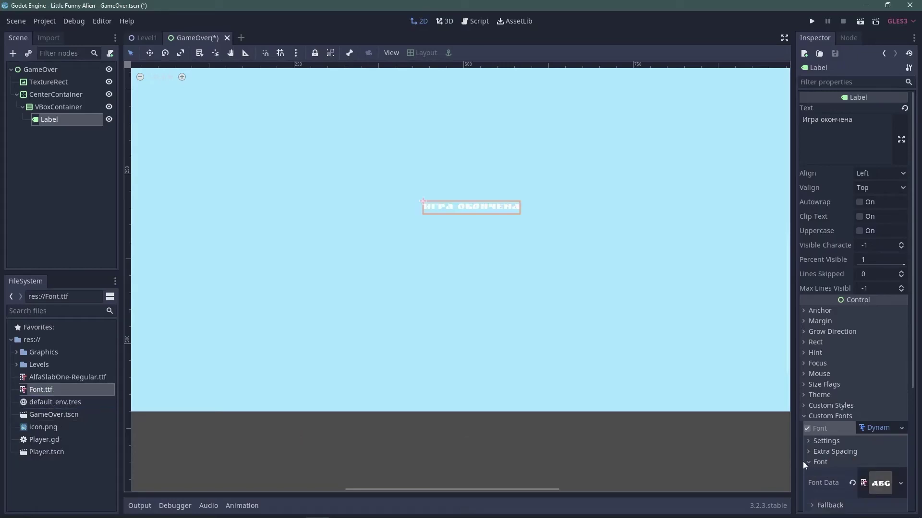
{"action": "scroll", "coordinate": [806, 452], "scroll_direction": "down", "scroll_amount": 3}
{"action": "left_click", "coordinate": [807, 434]}
{"action": "left_click", "coordinate": [808, 433]}
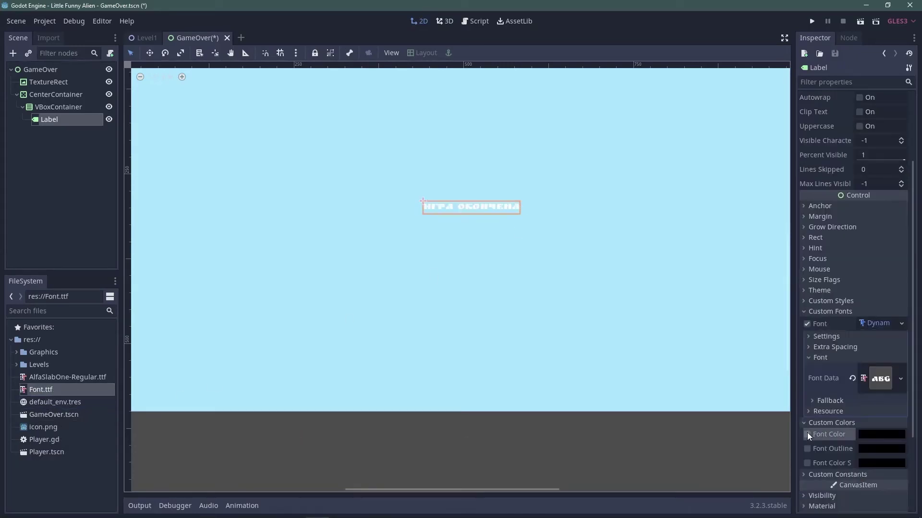
{"action": "left_click", "coordinate": [807, 434]}
{"action": "left_click", "coordinate": [826, 336]}
{"action": "left_click", "coordinate": [876, 348]}
{"action": "type", "text": "72"}
{"action": "key", "text": "Return"}
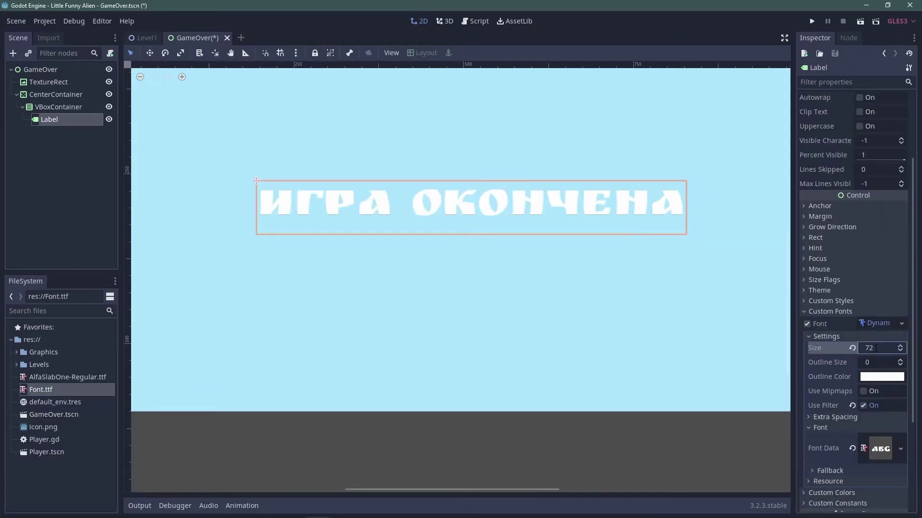
{"action": "scroll", "coordinate": [555, 232], "scroll_direction": "down", "scroll_amount": 3}
Step: Add an HBoxContainer under the VBoxContainer with a Button inside it
{"action": "right_click", "coordinate": [67, 106]}
{"action": "left_click", "coordinate": [138, 117]}
{"action": "type", "text": "hbox"}
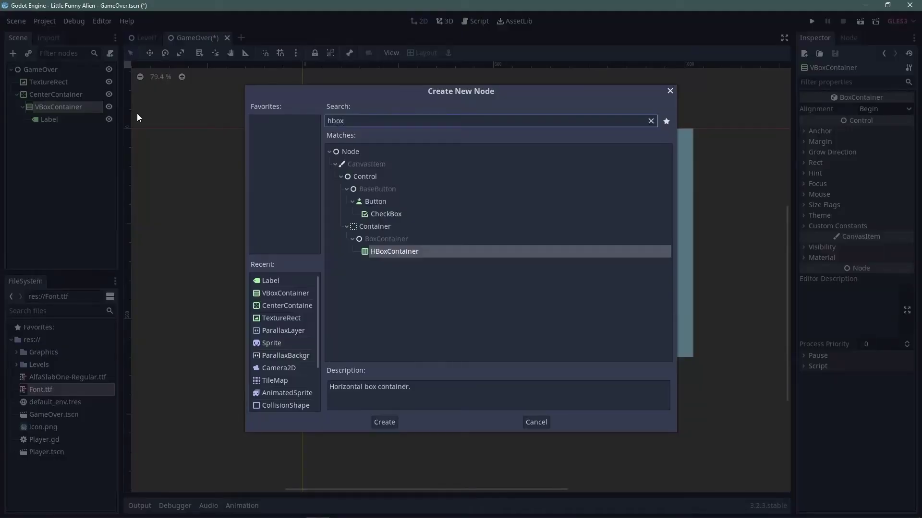
{"action": "key", "text": "Return"}
{"action": "right_click", "coordinate": [67, 132]}
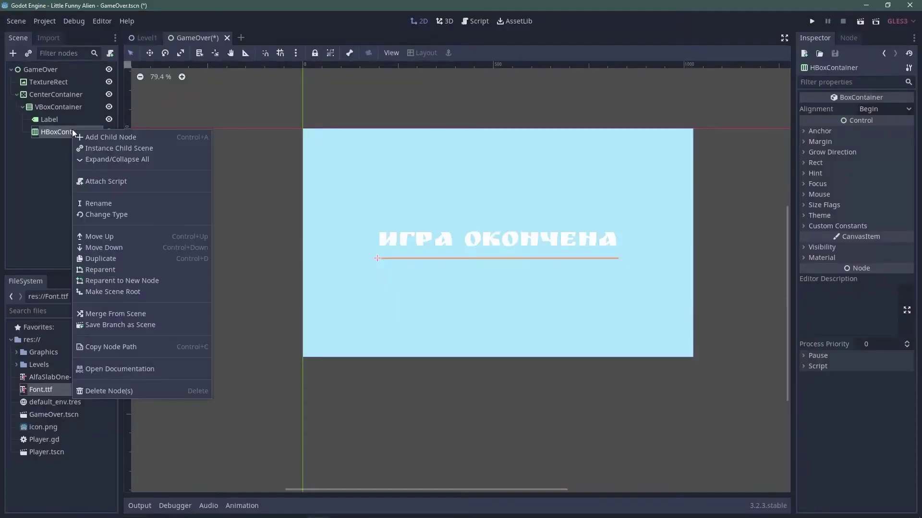
{"action": "left_click", "coordinate": [138, 142]}
{"action": "type", "text": "Button"}
{"action": "double_click", "coordinate": [402, 205]}
{"action": "type", "text": "G"}
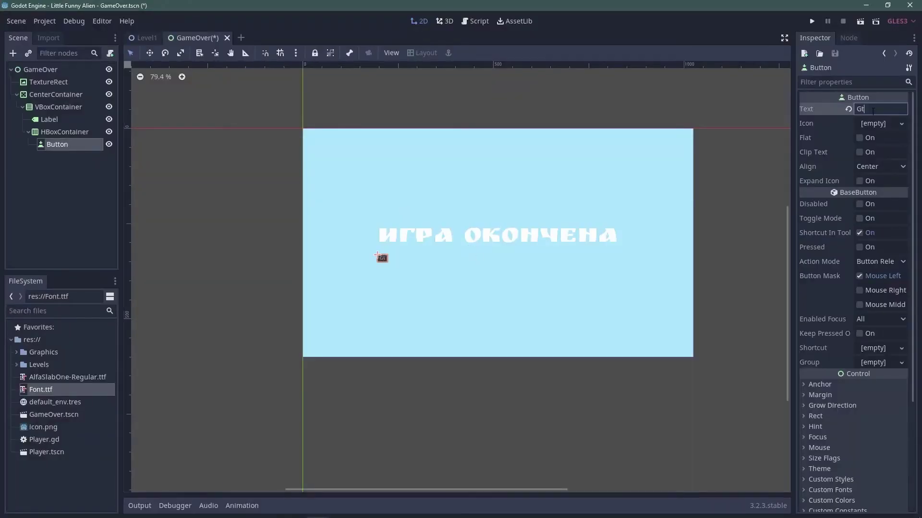
Step: Label the first button 'Заново' and give it a new dynamic font
{"action": "type", "text": "Заново"}
{"action": "scroll", "coordinate": [855, 336], "scroll_direction": "down", "scroll_amount": 5}
{"action": "left_click", "coordinate": [829, 343]}
{"action": "left_click", "coordinate": [900, 355]}
{"action": "left_click", "coordinate": [822, 390]}
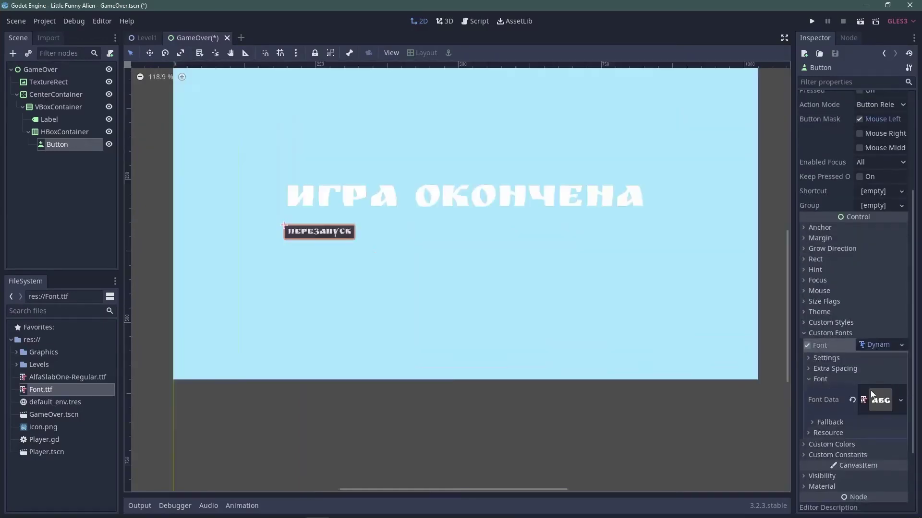
Step: Duplicate the button and relabel the copy 'выйти'
{"action": "key", "text": "ctrl+d"}
{"action": "left_click", "coordinate": [865, 110]}
{"action": "type", "text": "вый"}
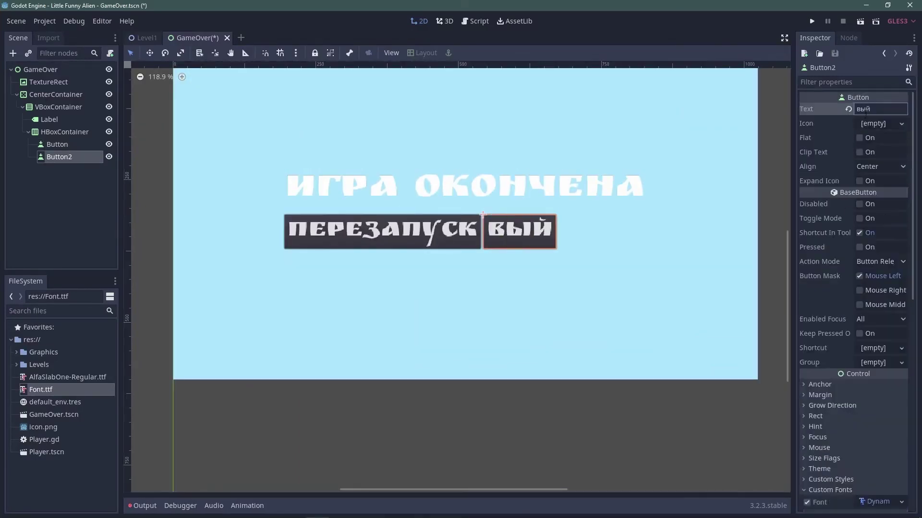
{"action": "type", "text": "ти"}
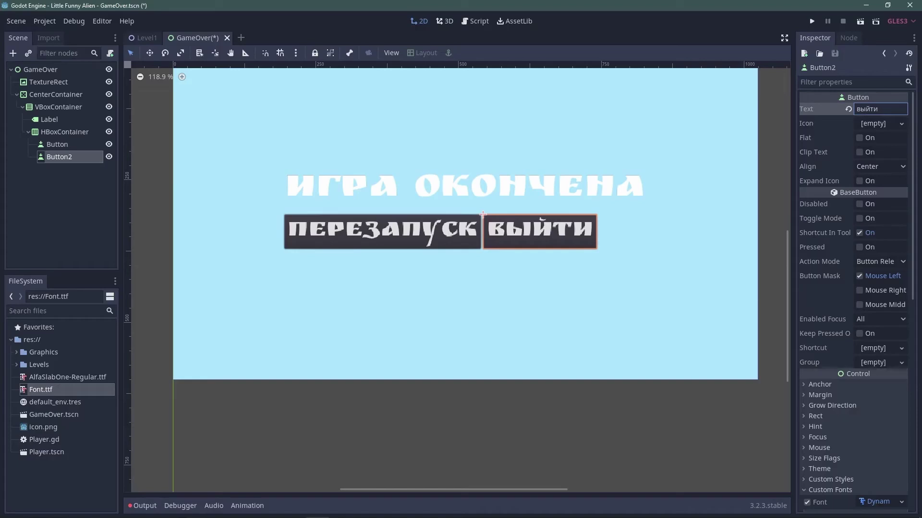
{"action": "mouse_move", "coordinate": [552, 276]}
{"action": "middle_mouse_down"}
{"action": "mouse_move", "coordinate": [523, 271]}
{"action": "mouse_move", "coordinate": [510, 288]}
{"action": "middle_mouse_up"}
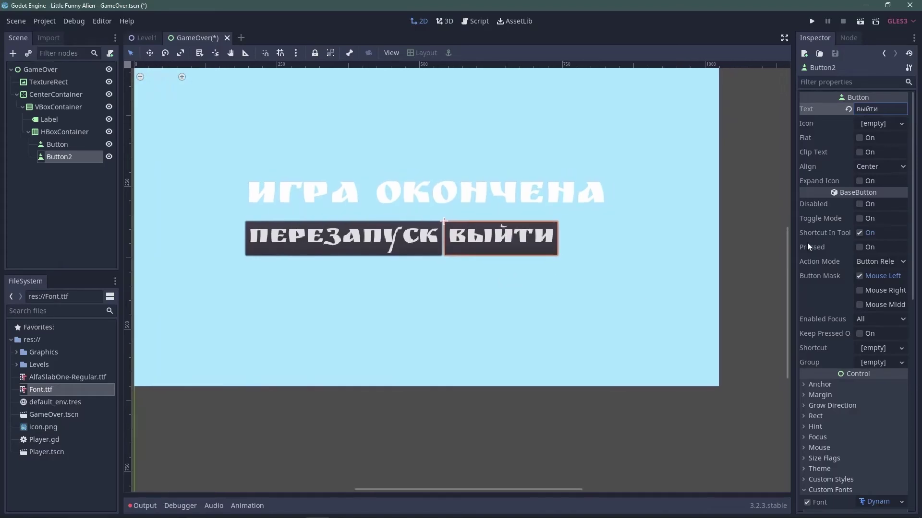
Step: Set the HBoxContainer alignment to Center, then return to the Level1 scene
{"action": "left_click", "coordinate": [65, 135]}
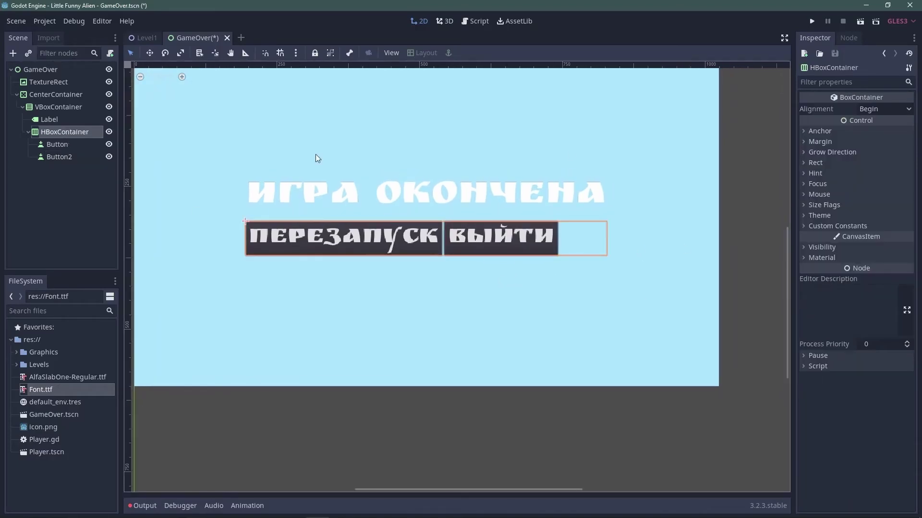
{"action": "left_click", "coordinate": [869, 110]}
{"action": "left_click", "coordinate": [876, 134]}
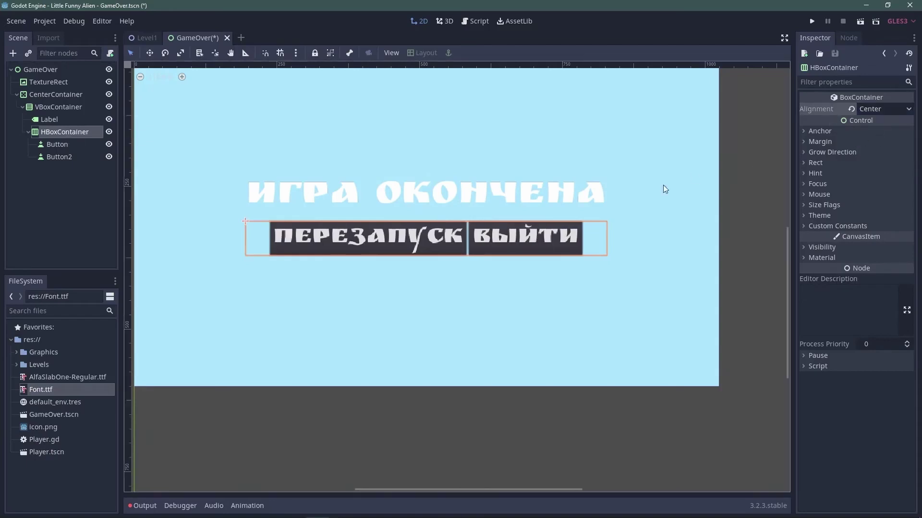
{"action": "left_click", "coordinate": [613, 321]}
{"action": "key", "text": "ctrl+Tab"}
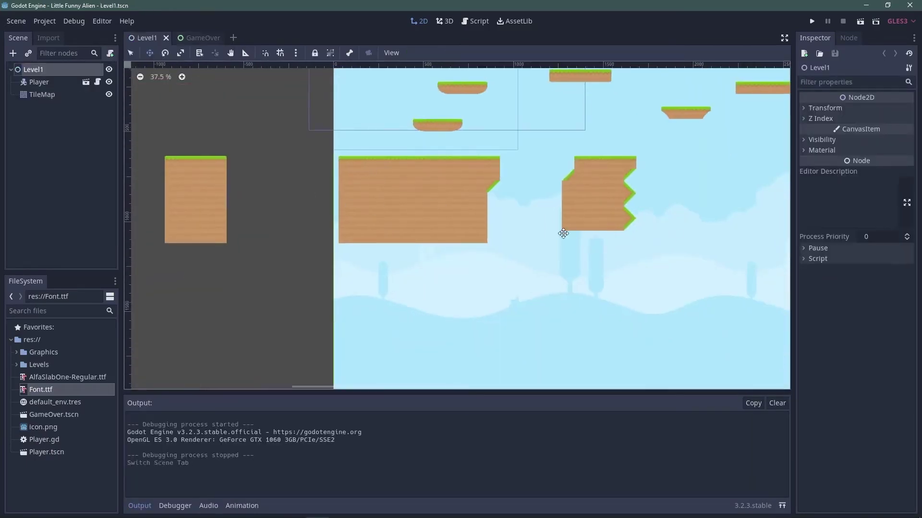
Step: Set LEVEL_LIMIT to 3000 in Player.gd and save the script
{"action": "middle_click_drag", "start_coordinate": [562, 232], "coordinate": [522, 267]}
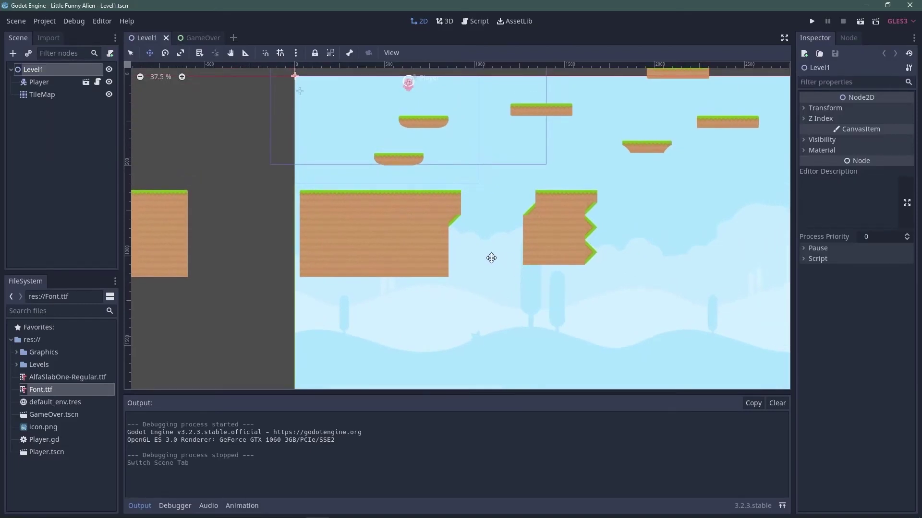
{"action": "left_click", "coordinate": [97, 81]}
{"action": "type", "text": "= 3000"}
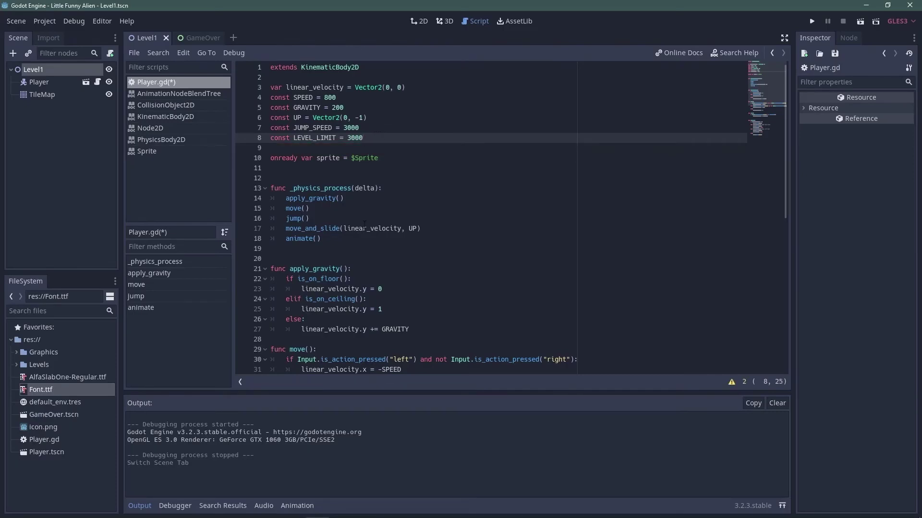
{"action": "key", "text": "ctrl+s"}
Step: Add a position.y > LEVEL_LIMIT check whose end_game() loads GameOver.tscn, then test-run
{"action": "type", "text": "ion"}
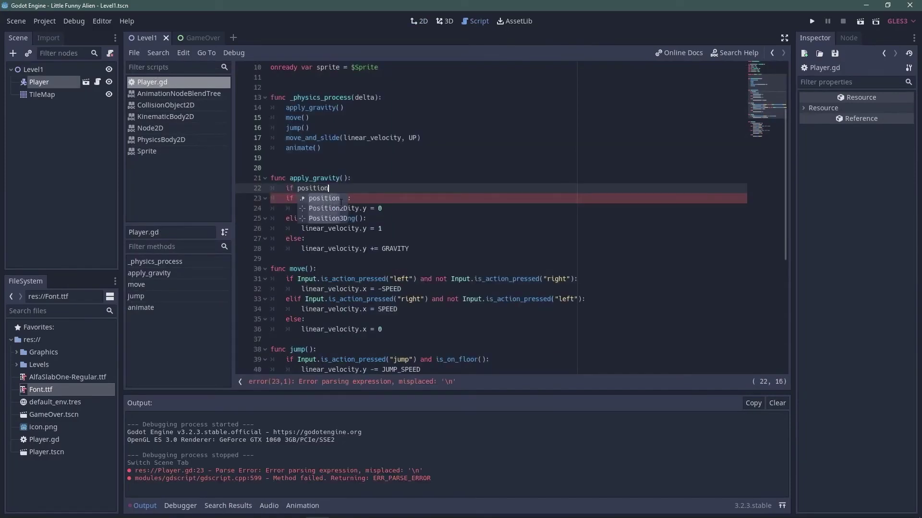
{"action": "type", "text": ".y > LEVEL"}
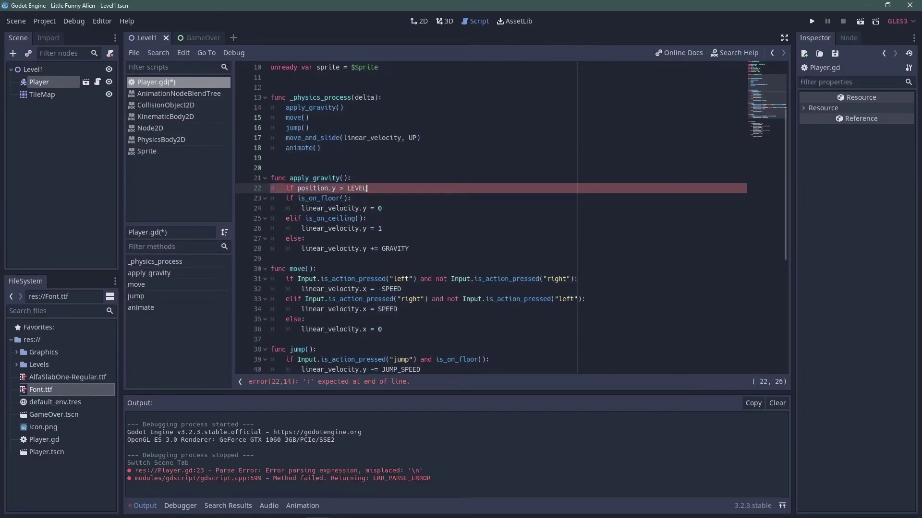
{"action": "type", "text": "_LIMIT:"}
{"action": "key", "text": "Return"}
{"action": "type", "text": "end_game(): \t"}
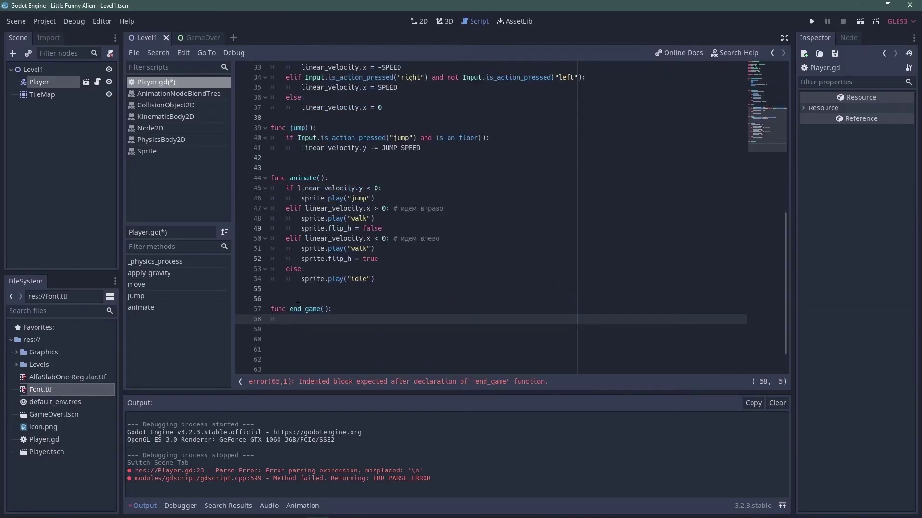
{"action": "type", "text": "get_tree().change_scene("}
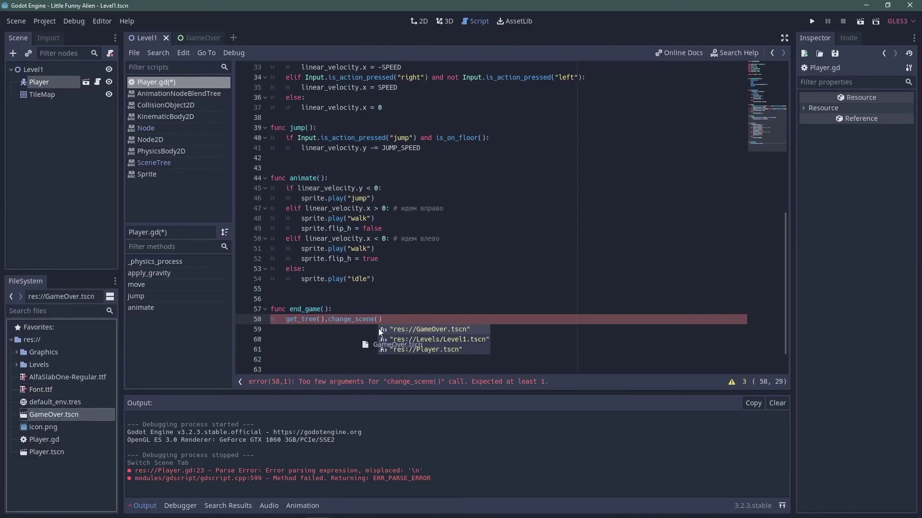
{"action": "left_click_drag", "start_coordinate": [52, 416], "coordinate": [378, 329]}
{"action": "key", "text": "F5"}
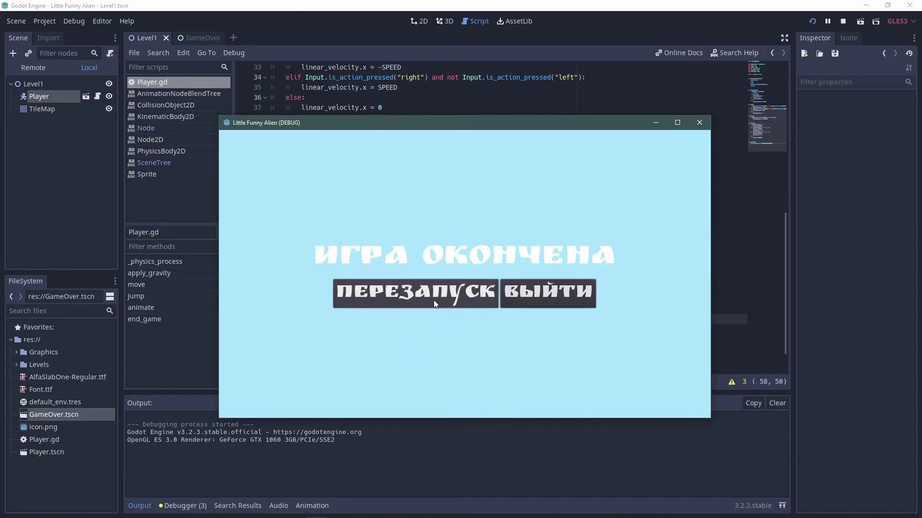
Step: Close the test game and attach a new GameOver.gd script to the GameOver root
{"action": "left_click", "coordinate": [526, 301]}
{"action": "right_click", "coordinate": [33, 70]}
{"action": "left_click", "coordinate": [86, 122]}
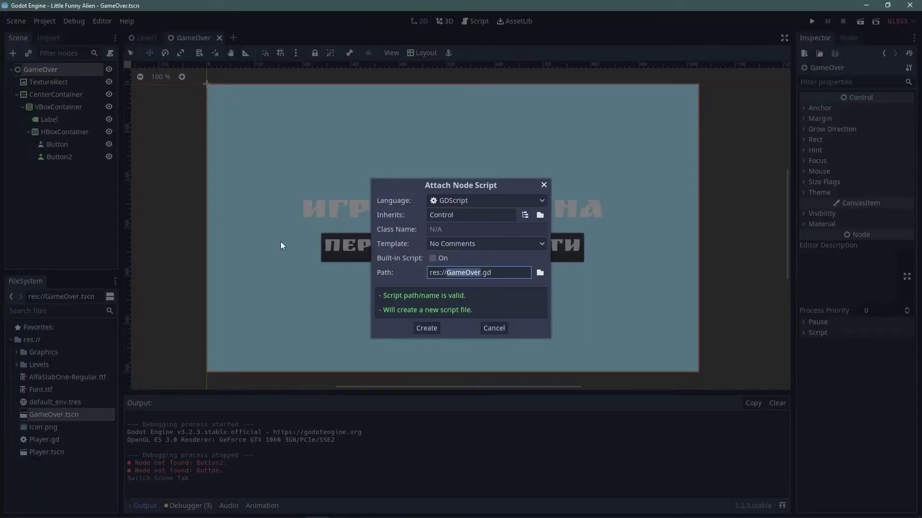
{"action": "left_click", "coordinate": [427, 328]}
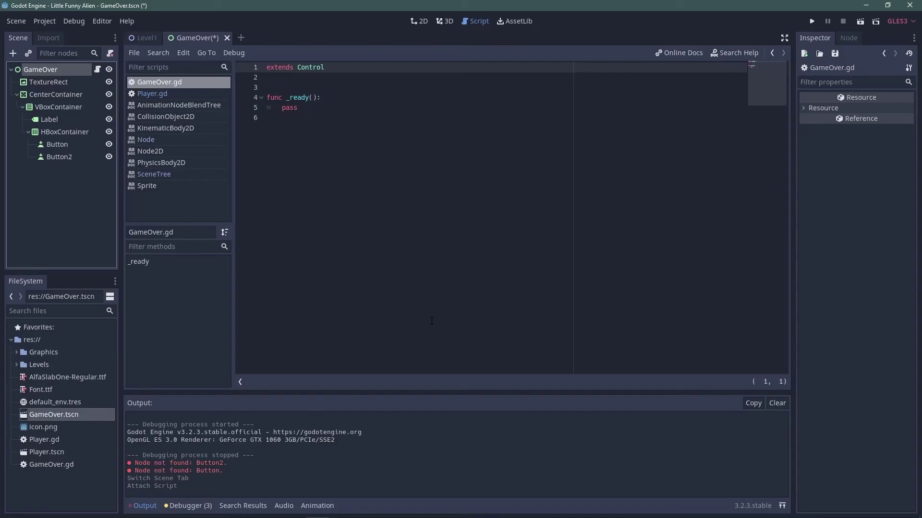
Step: Connect the restart button's pressed signal to _on_RestartButton_pressed in GameOver.gd
{"action": "left_click", "coordinate": [72, 144]}
{"action": "left_click", "coordinate": [852, 40]}
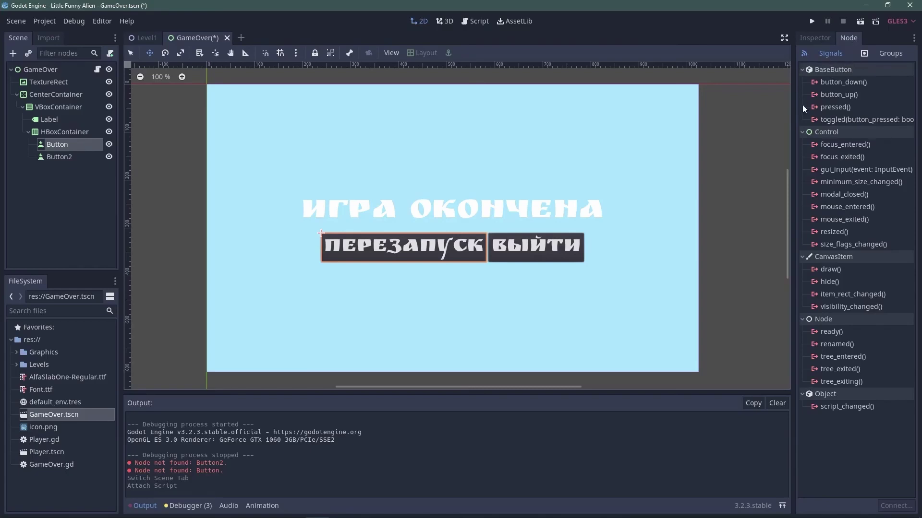
{"action": "double_click", "coordinate": [845, 108]}
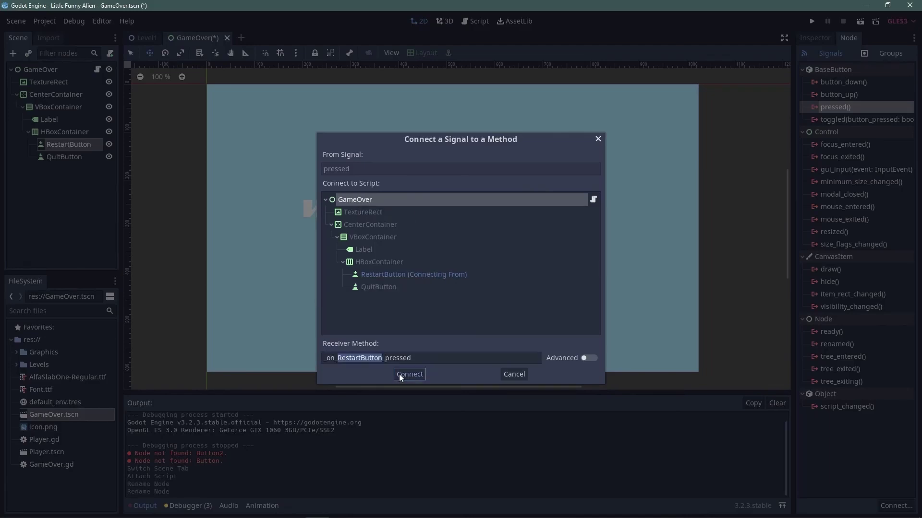
{"action": "left_click", "coordinate": [399, 373]}
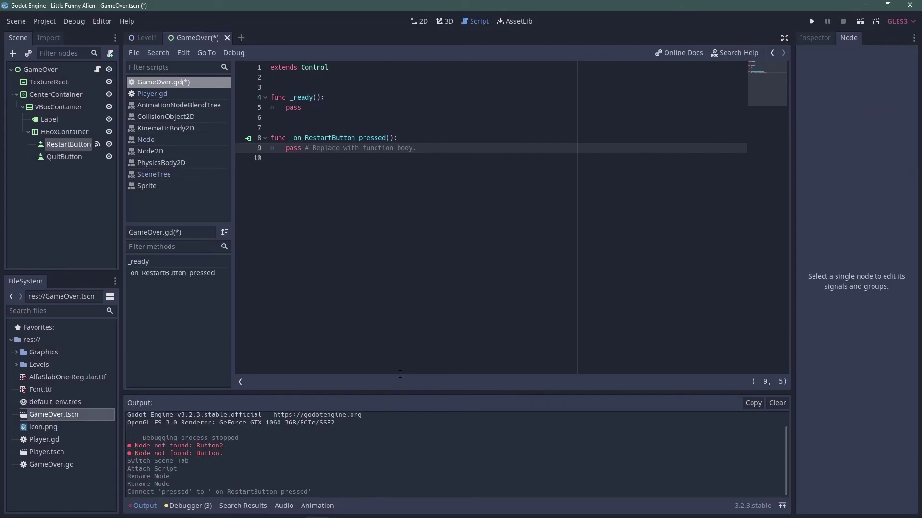
{"action": "key", "text": "ctrl+F1"}
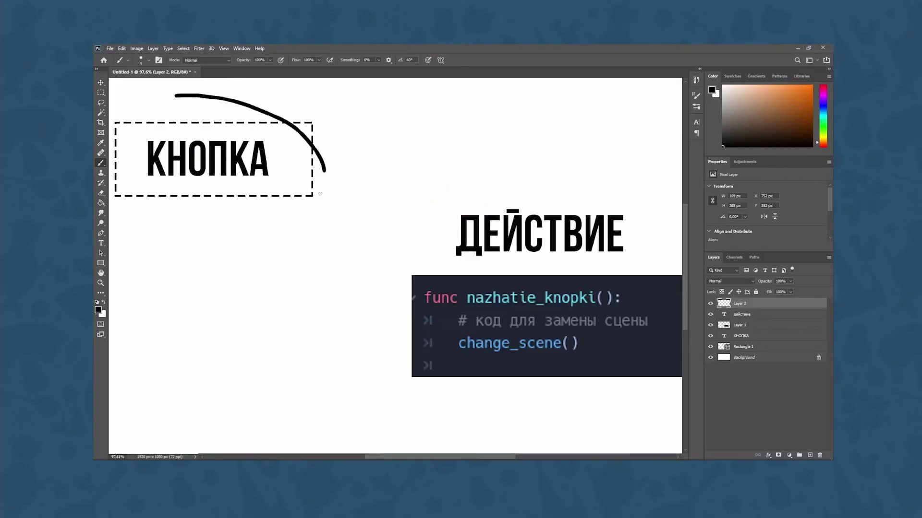
Step: Replace the old strokes with a curve from the КНОПКА box toward the ДЕЙСТВИЕ code
{"action": "key", "text": "ctrl+z"}
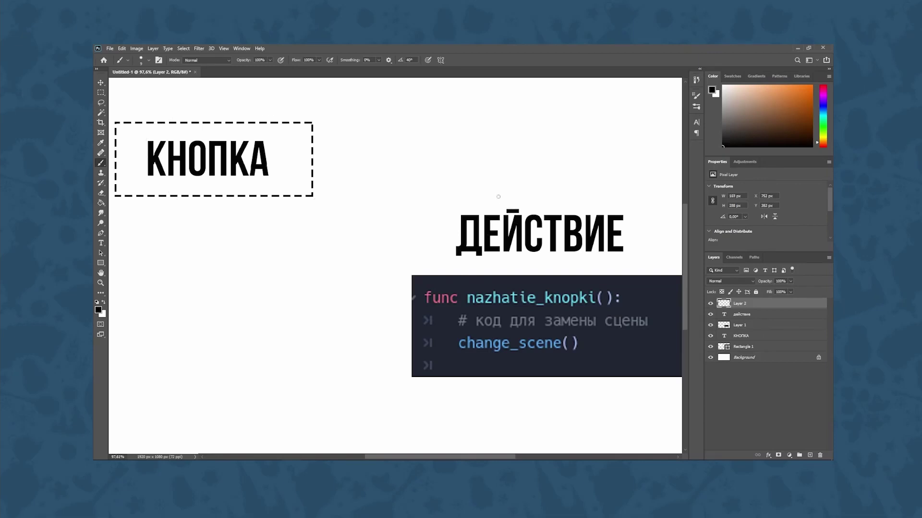
{"action": "left_click_drag", "start_coordinate": [483, 190], "coordinate": [449, 190]}
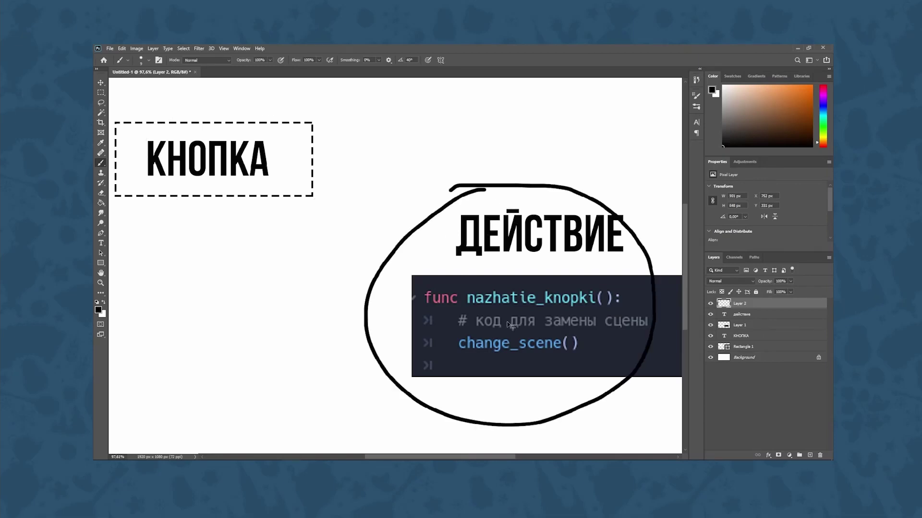
{"action": "key", "text": "ctrl+z"}
{"action": "left_click_drag", "start_coordinate": [314, 202], "coordinate": [397, 313]}
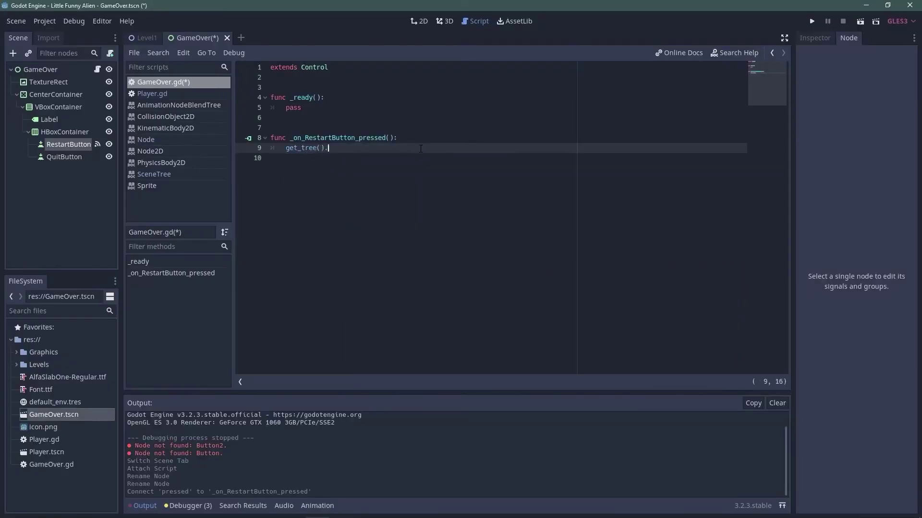
Step: Make Restart load res://Levels/Level1.tscn, test it, then connect QuitButton's pressed signal
{"action": "key", "text": "Return"}
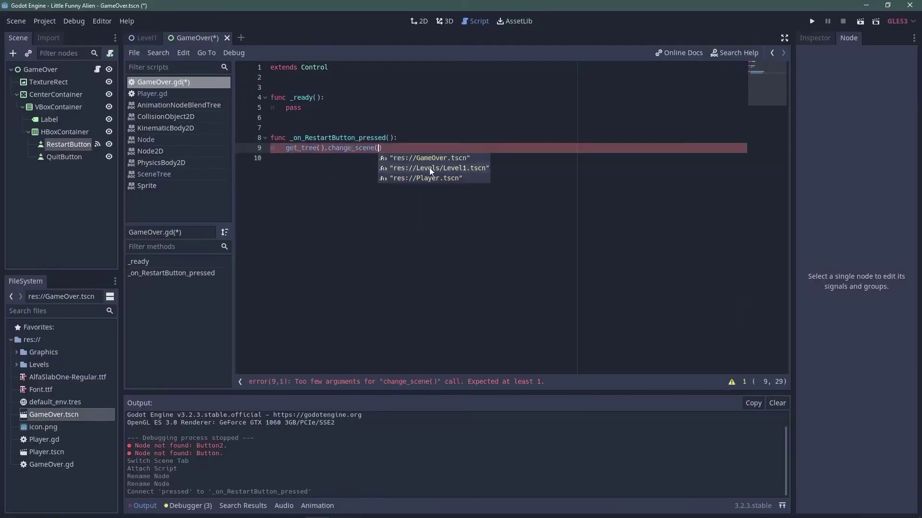
{"action": "left_click", "coordinate": [430, 171]}
{"action": "key", "text": "F5"}
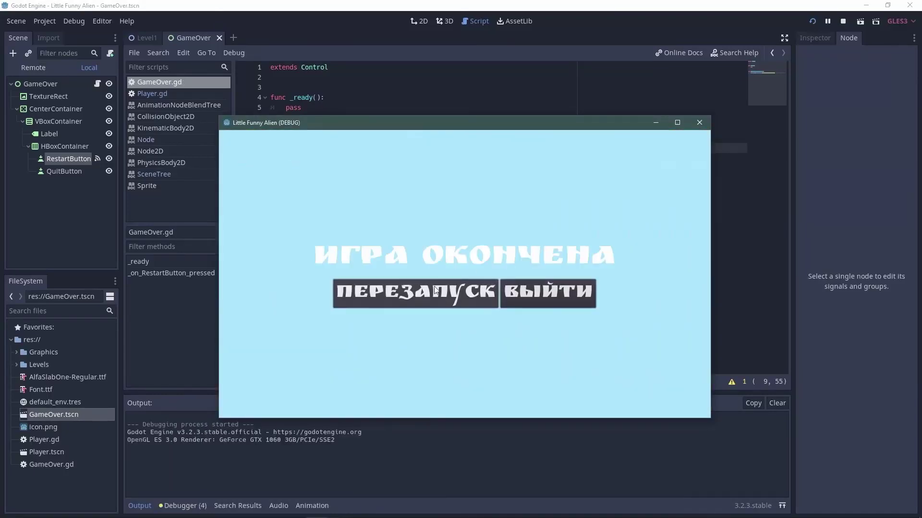
{"action": "left_click", "coordinate": [451, 300]}
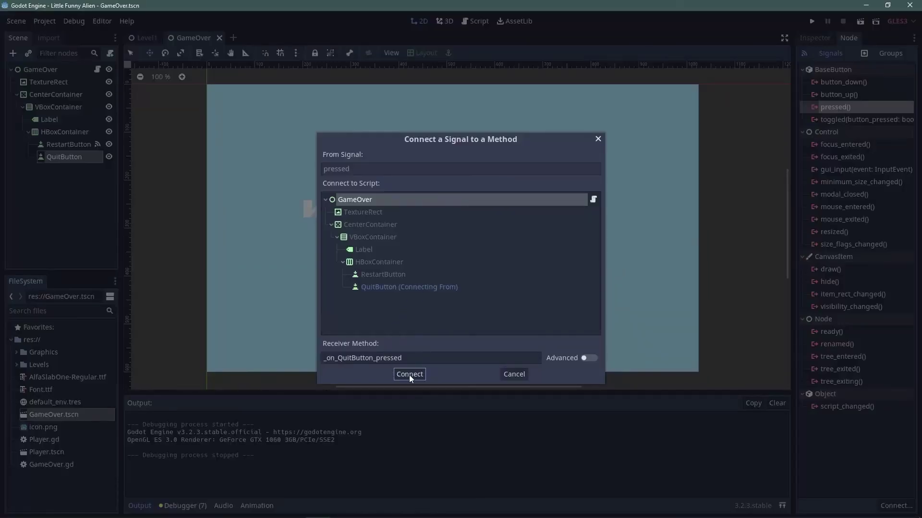
{"action": "left_click", "coordinate": [409, 374]}
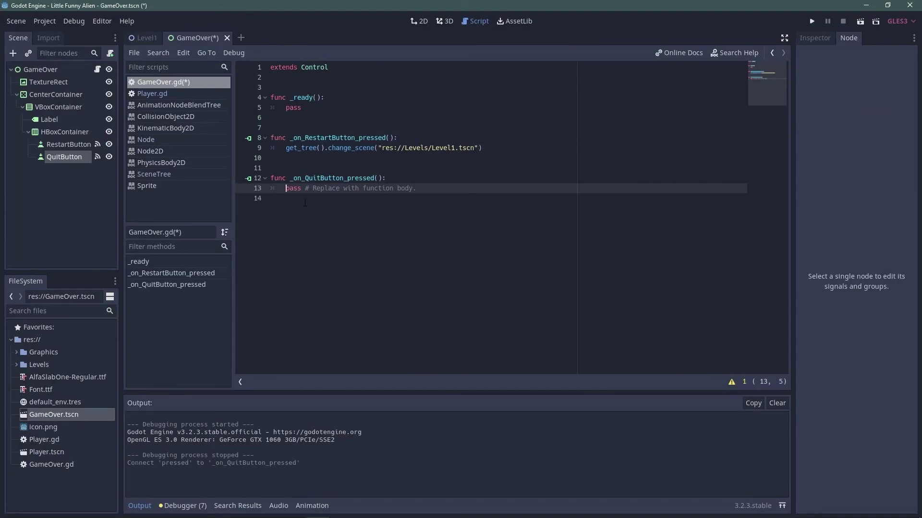
{"action": "left_click_drag", "start_coordinate": [285, 188], "coordinate": [417, 188]}
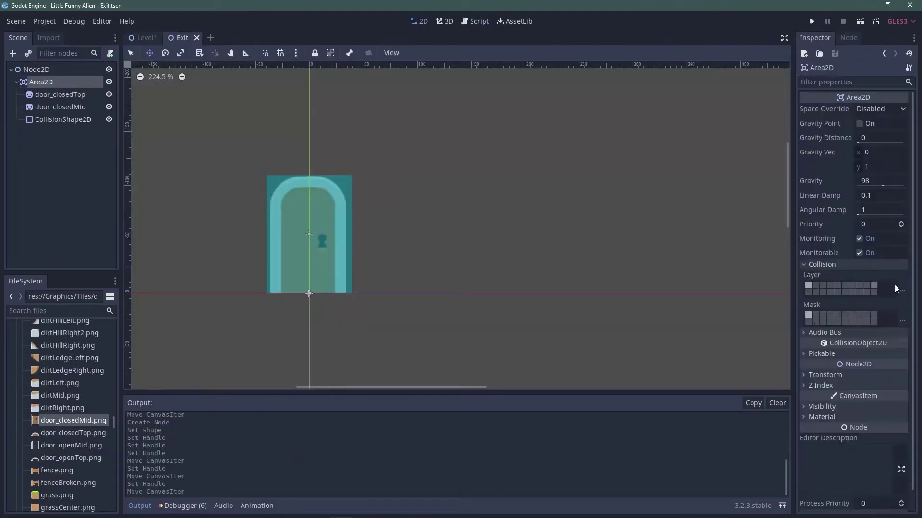
Step: Remove the Exit door area from the Player collision layer and save the scene
{"action": "left_click", "coordinate": [900, 289]}
{"action": "left_click", "coordinate": [866, 268]}
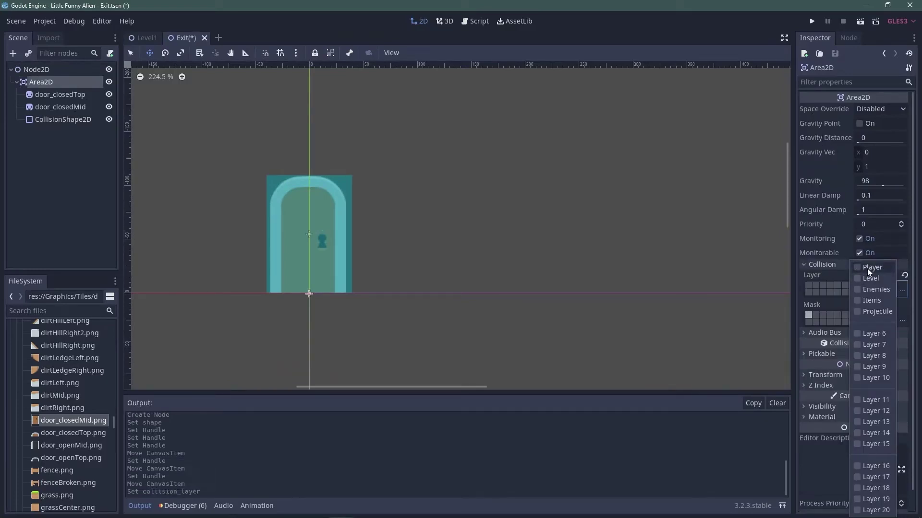
{"action": "key", "text": "ctrl+s"}
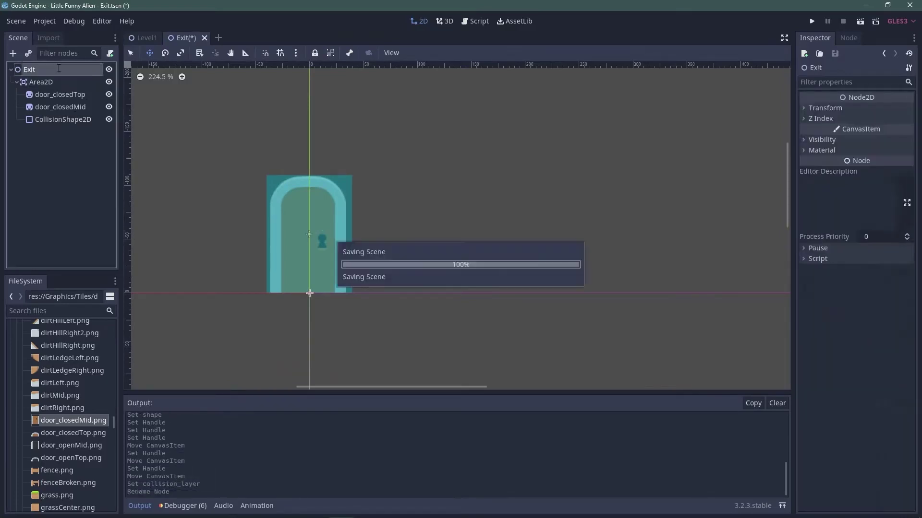
Step: Attach a new script to the Exit root at res://Scripts/Exit.gd
{"action": "left_click", "coordinate": [848, 38]}
{"action": "right_click", "coordinate": [58, 74]}
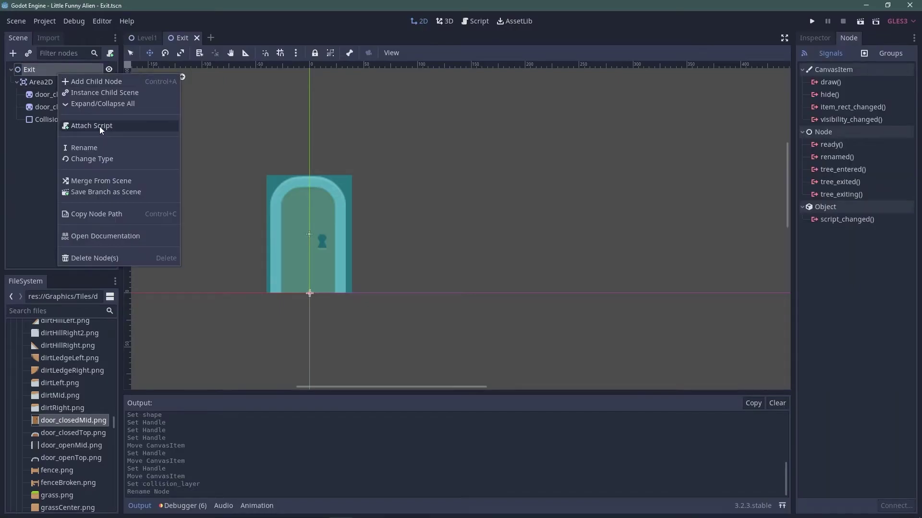
{"action": "left_click", "coordinate": [101, 130]}
{"action": "left_click", "coordinate": [540, 261]}
{"action": "left_click", "coordinate": [344, 447]}
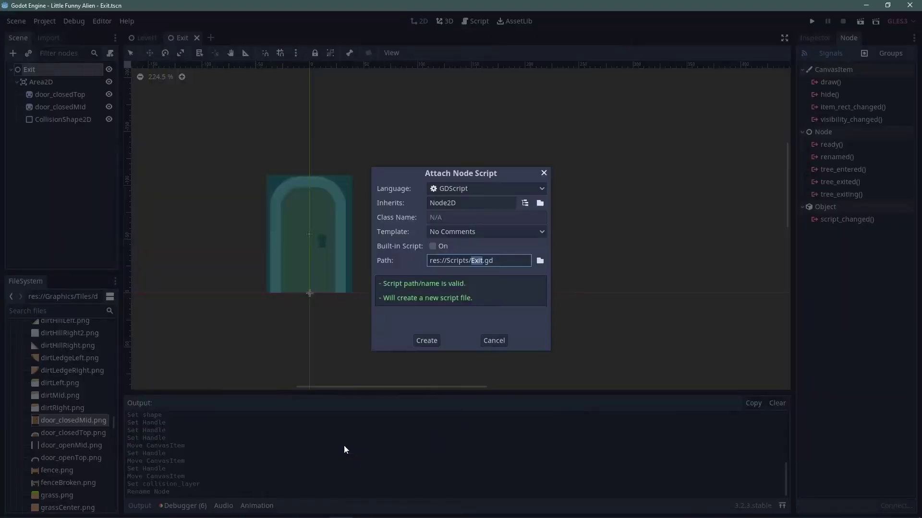
{"action": "left_click", "coordinate": [427, 341]}
Step: Connect the Area2D body_entered signal to a new handler in Exit.gd
{"action": "left_click", "coordinate": [46, 72]}
{"action": "left_click", "coordinate": [41, 82]}
{"action": "double_click", "coordinate": [863, 132]}
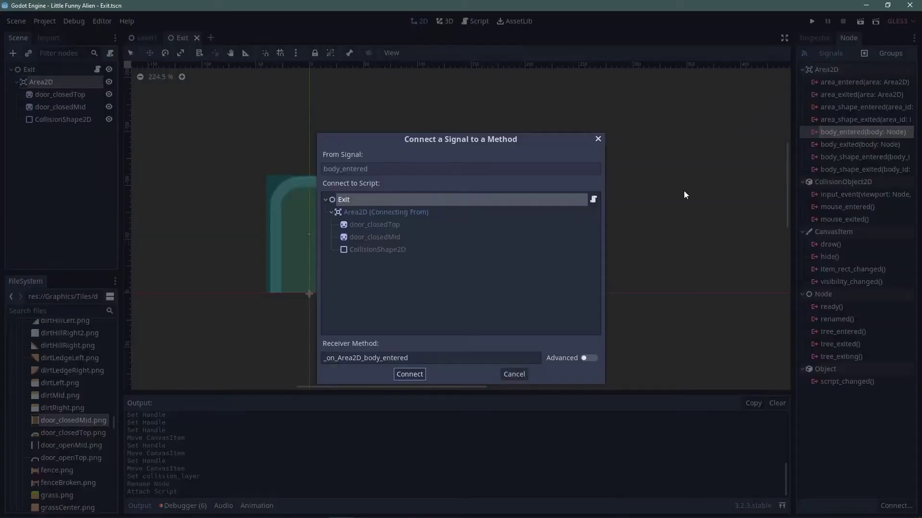
{"action": "left_click", "coordinate": [414, 375]}
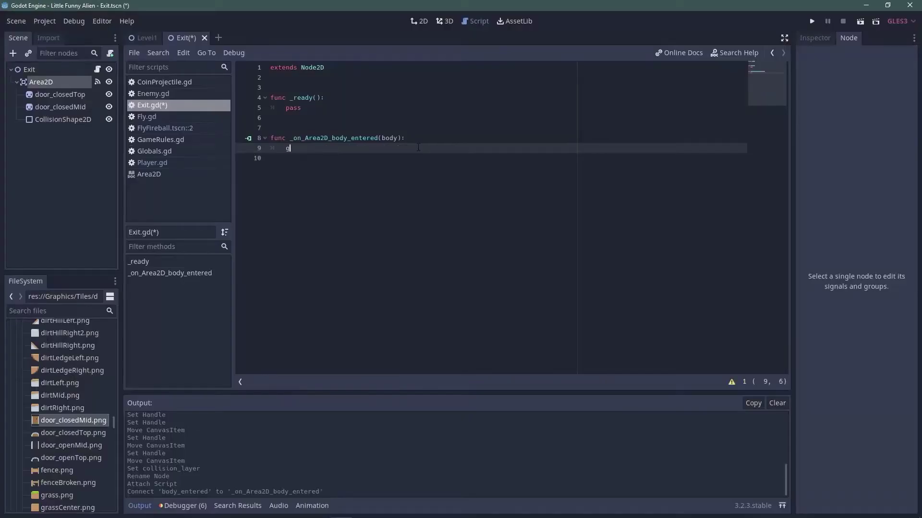
Step: Write a get_tree().change_scene call in the body_entered handler, then return to Level1
{"action": "type", "text": "get_tree().change_"}
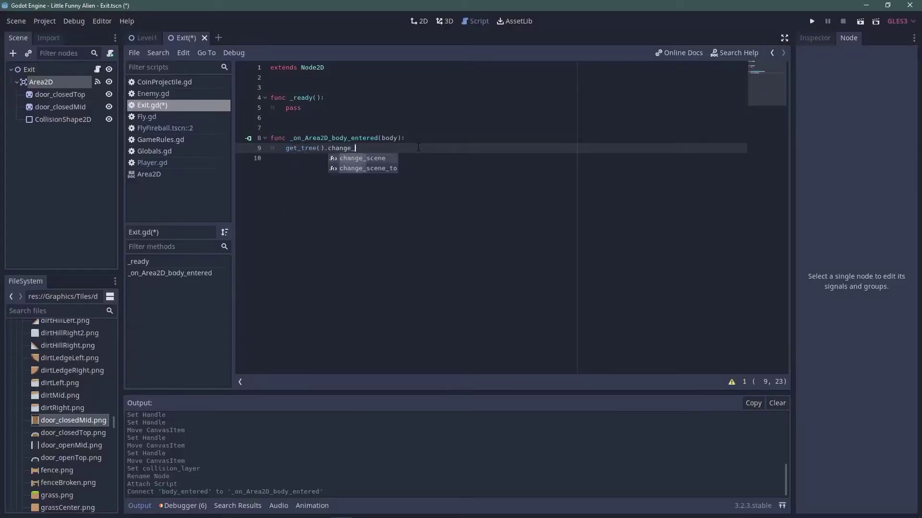
{"action": "key", "text": "Return"}
{"action": "left_click", "coordinate": [290, 148]}
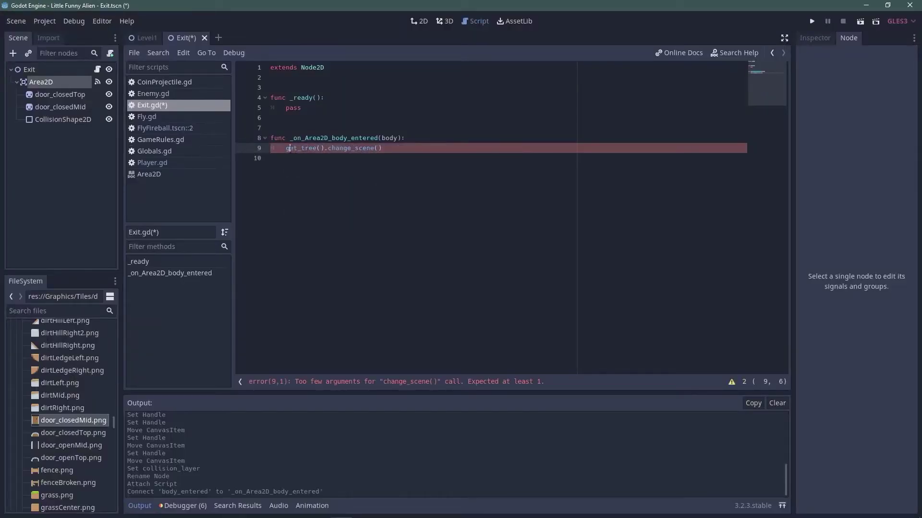
{"action": "left_click", "coordinate": [412, 139]}
{"action": "key", "text": "Return"}
{"action": "type", "text": "pass"}
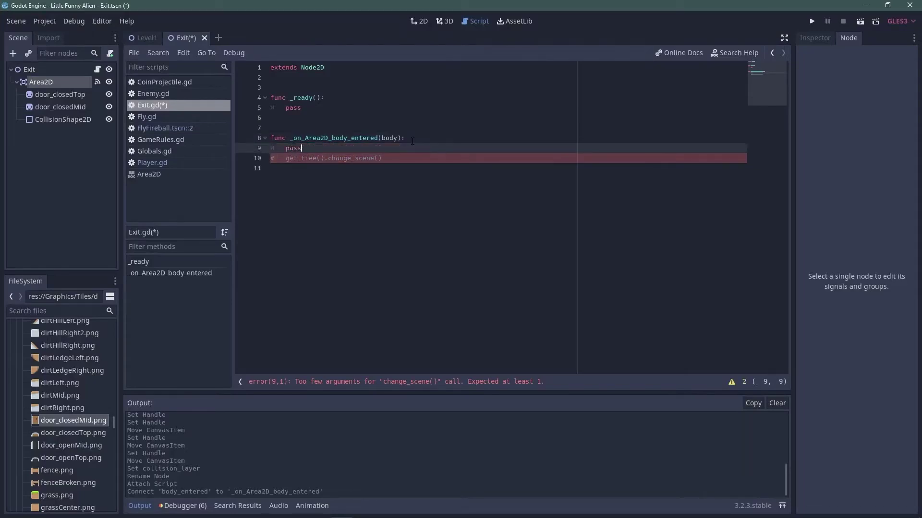
{"action": "key", "text": "ctrl+Tab"}
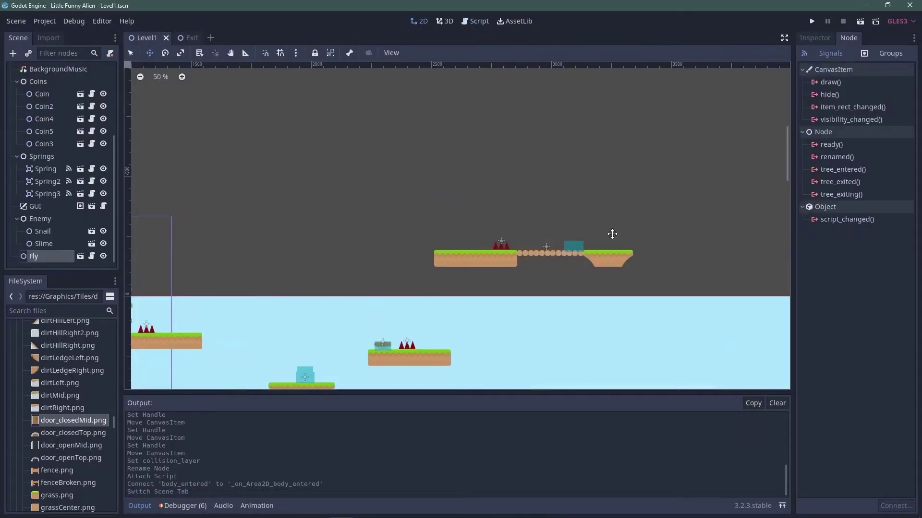
Step: Create a new scene inherited from GameOver.tscn
{"action": "left_click", "coordinate": [210, 38]}
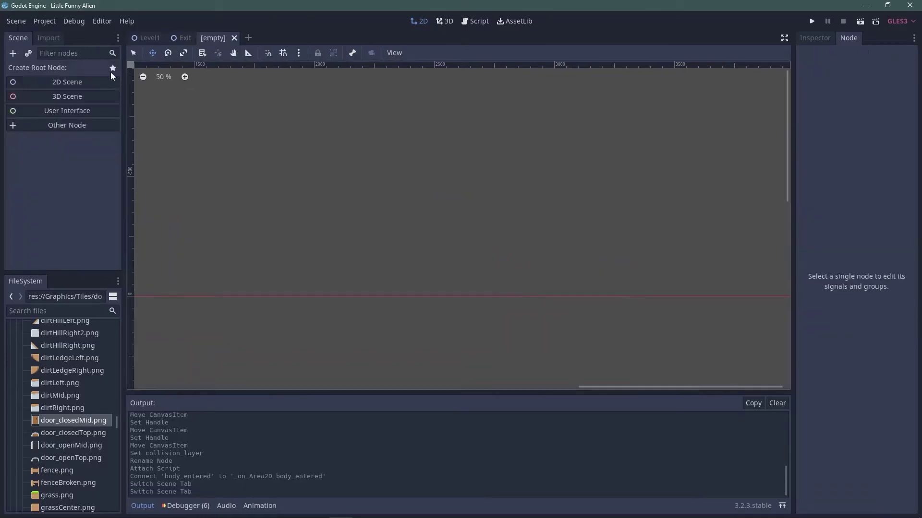
{"action": "left_click", "coordinate": [27, 54]}
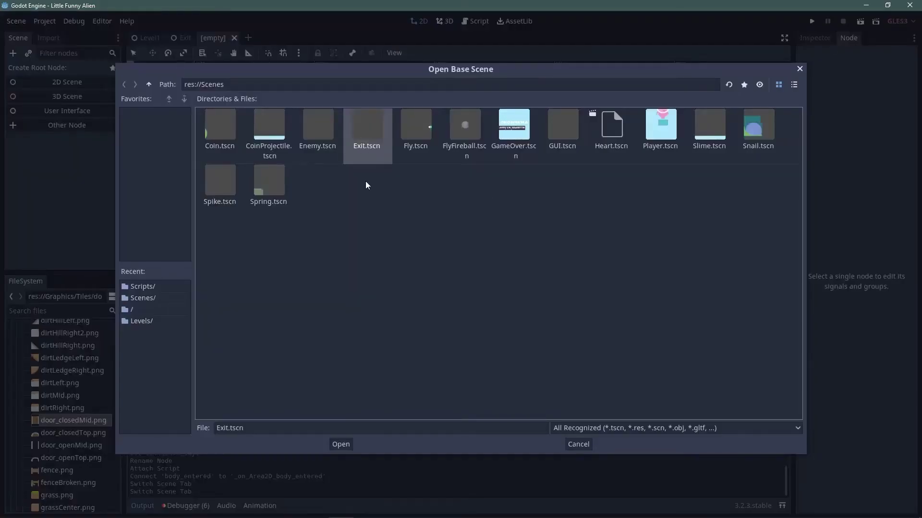
{"action": "double_click", "coordinate": [514, 126]}
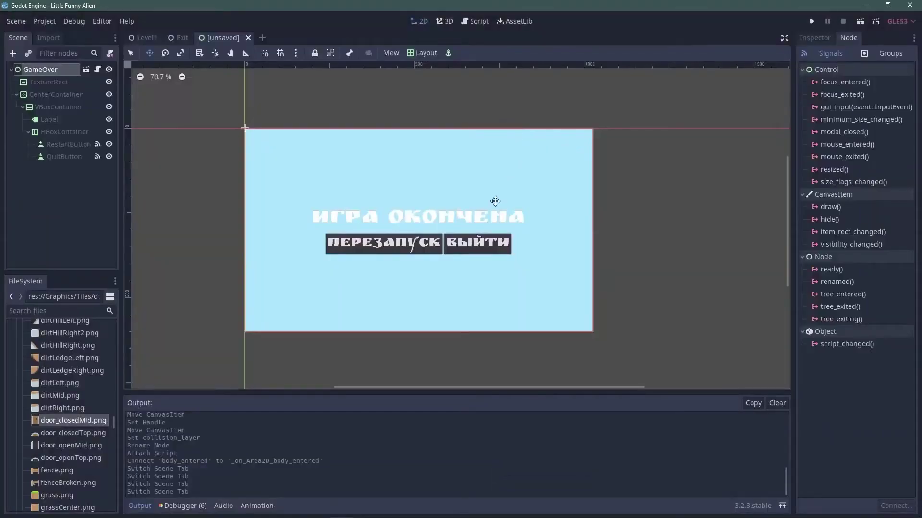
{"action": "left_click", "coordinate": [45, 21]}
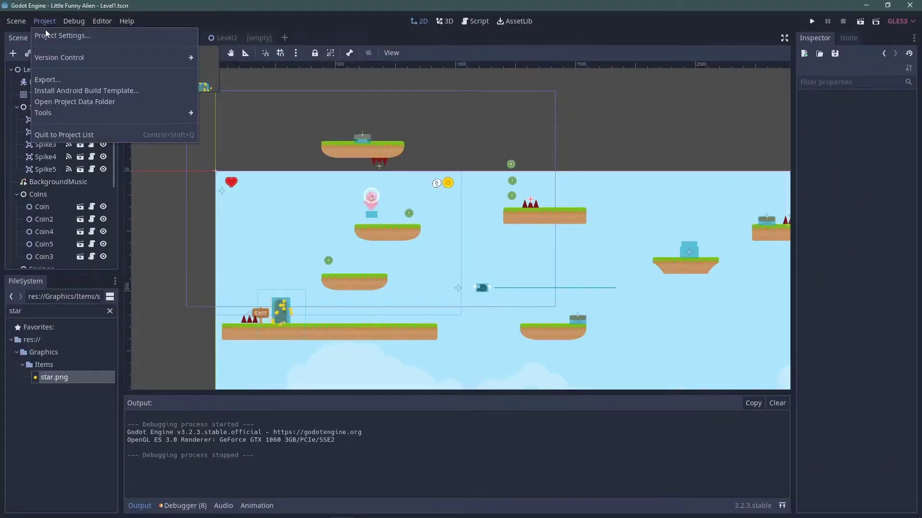
Step: Add a Windows Desktop export preset and open the save dialog for Little Funny Alien.exe
{"action": "left_click", "coordinate": [49, 81]}
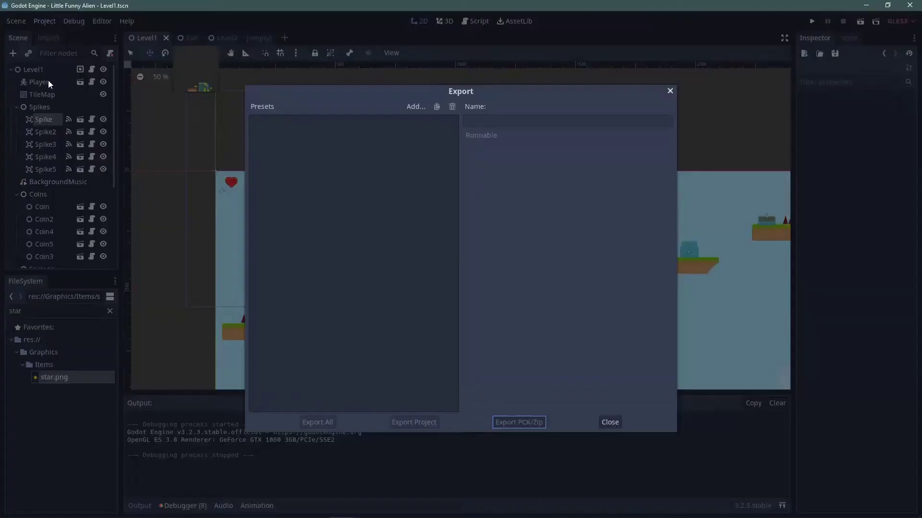
{"action": "left_click", "coordinate": [416, 107]}
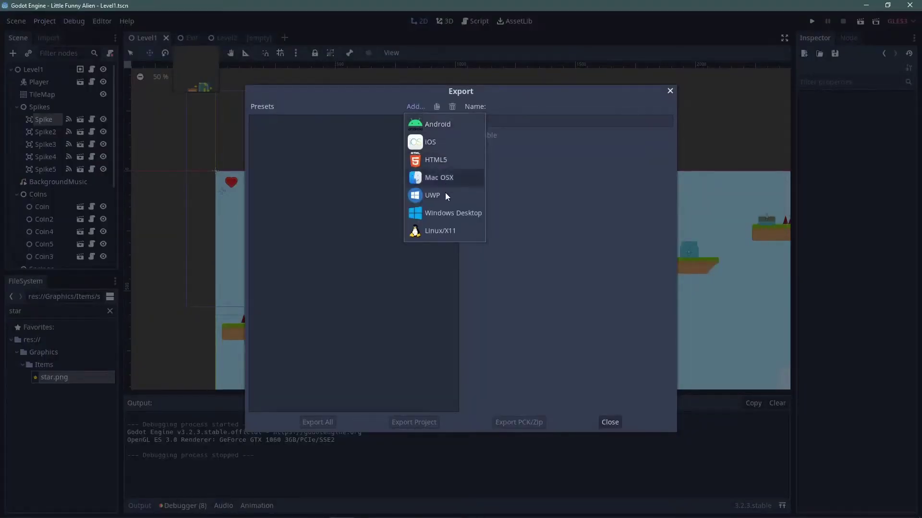
{"action": "left_click", "coordinate": [453, 213]}
{"action": "left_click", "coordinate": [414, 427]}
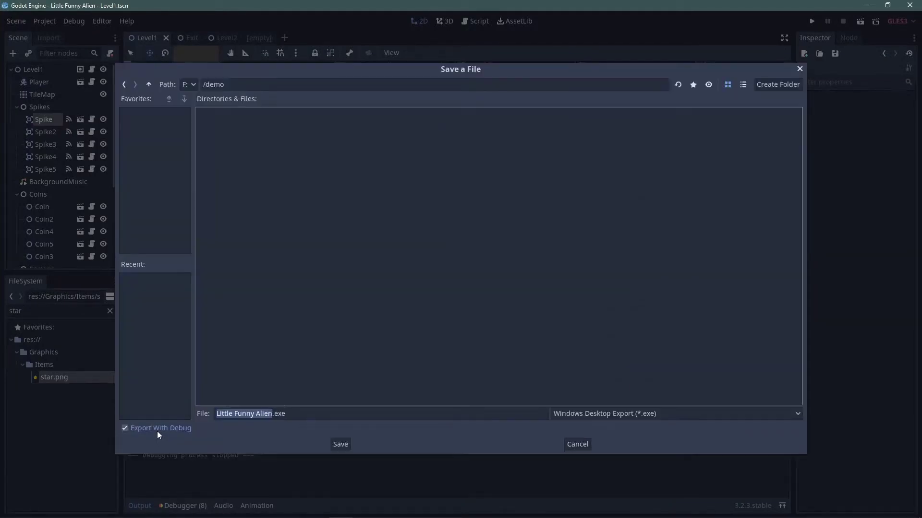